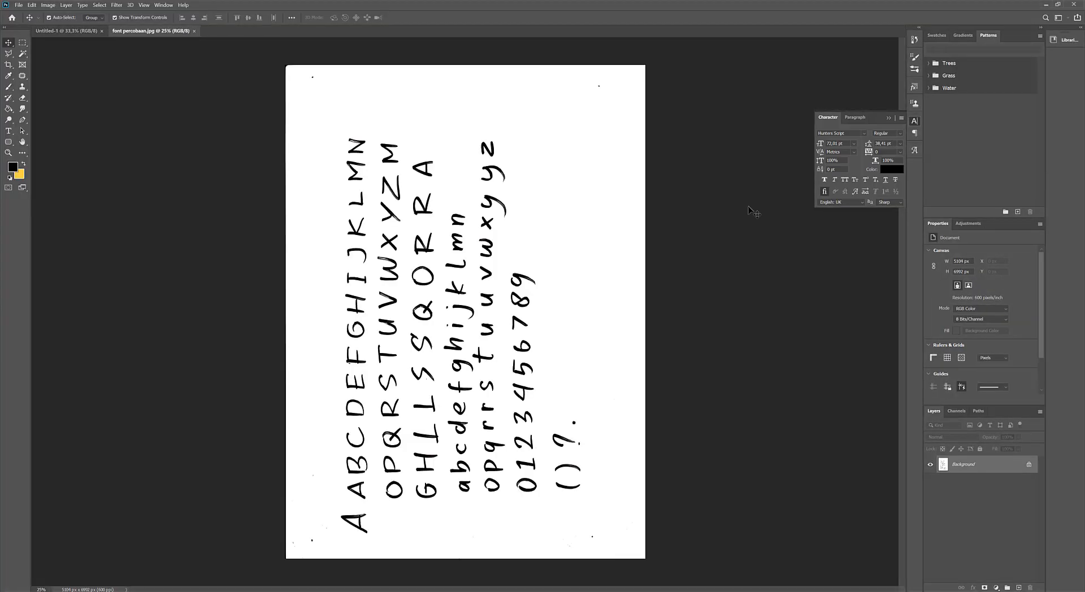
Set up a larger hard round brush with the foreground colour ffffff.
scroll(308, 127, up, 3)
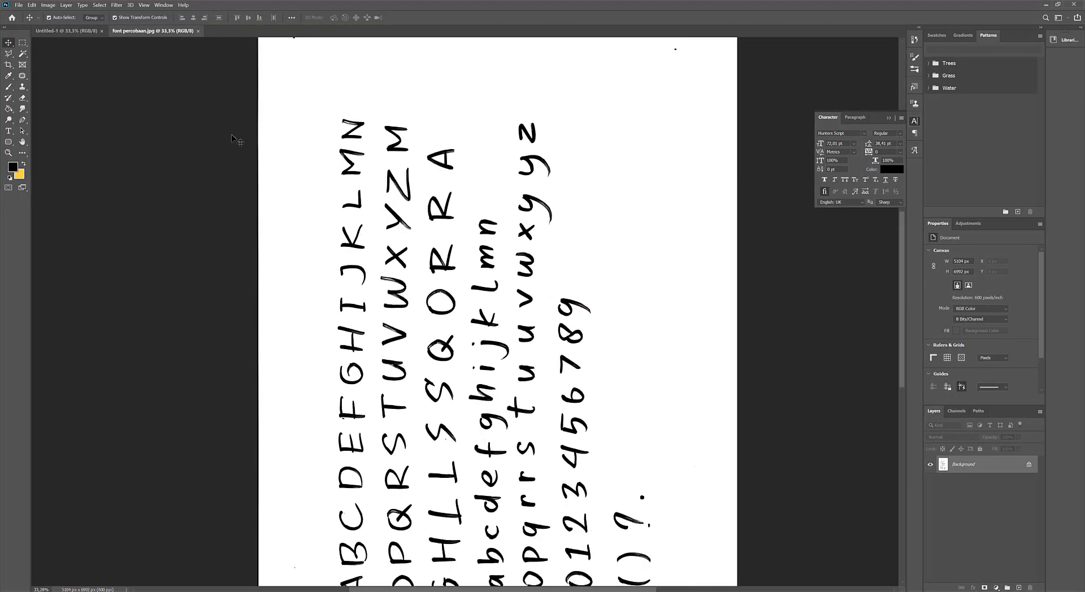
scroll(460, 249, up, 5)
scroll(416, 260, down, 6)
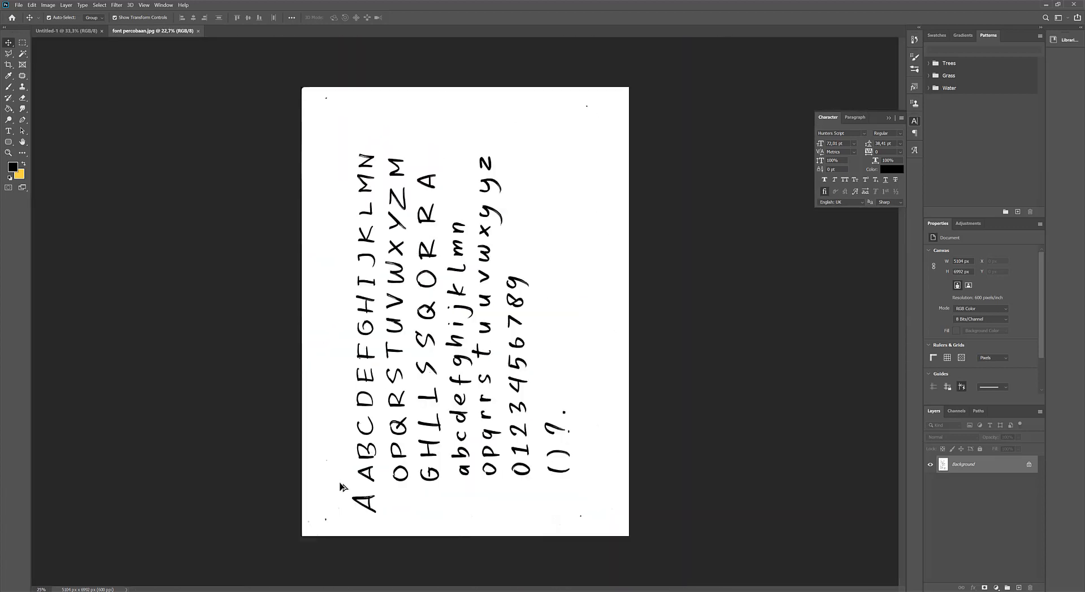
scroll(352, 478, up, 2)
scroll(317, 479, up, 2)
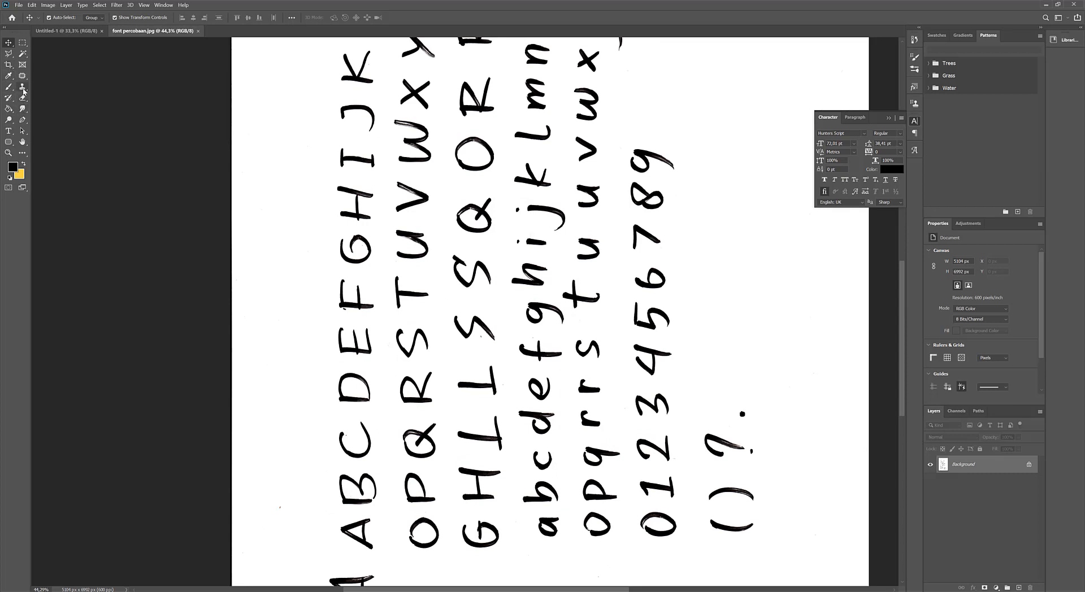
key(b)
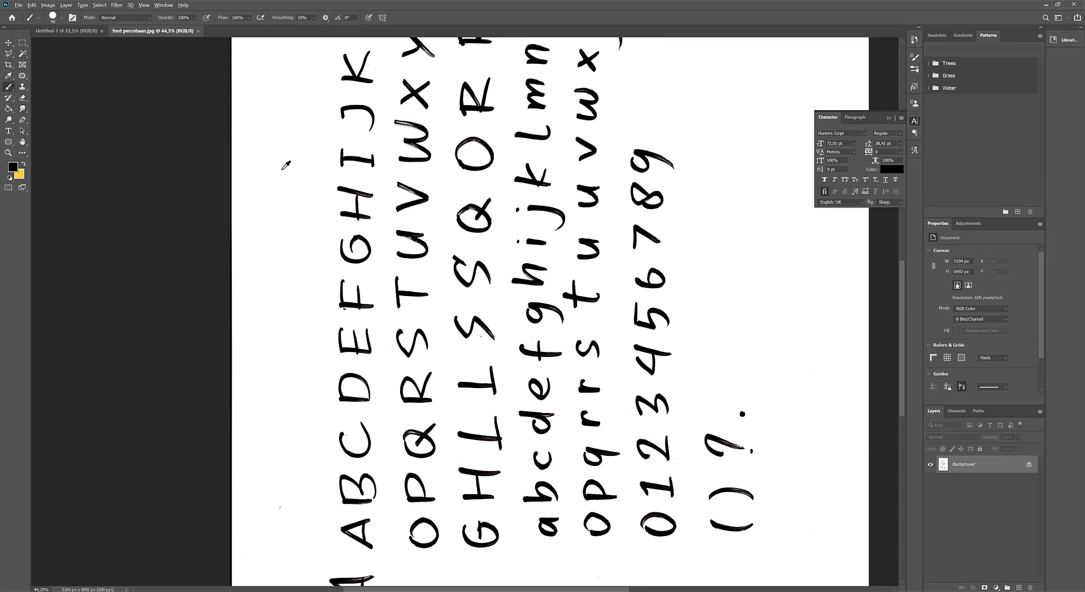
click(13, 168)
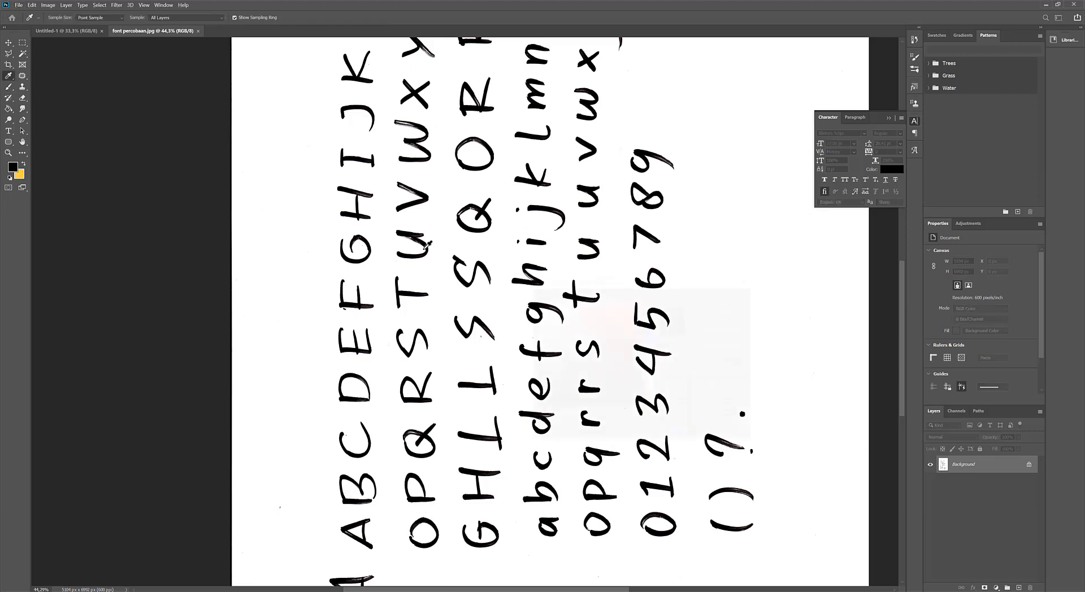
text(ffffff)
click(722, 296)
right_click(326, 224)
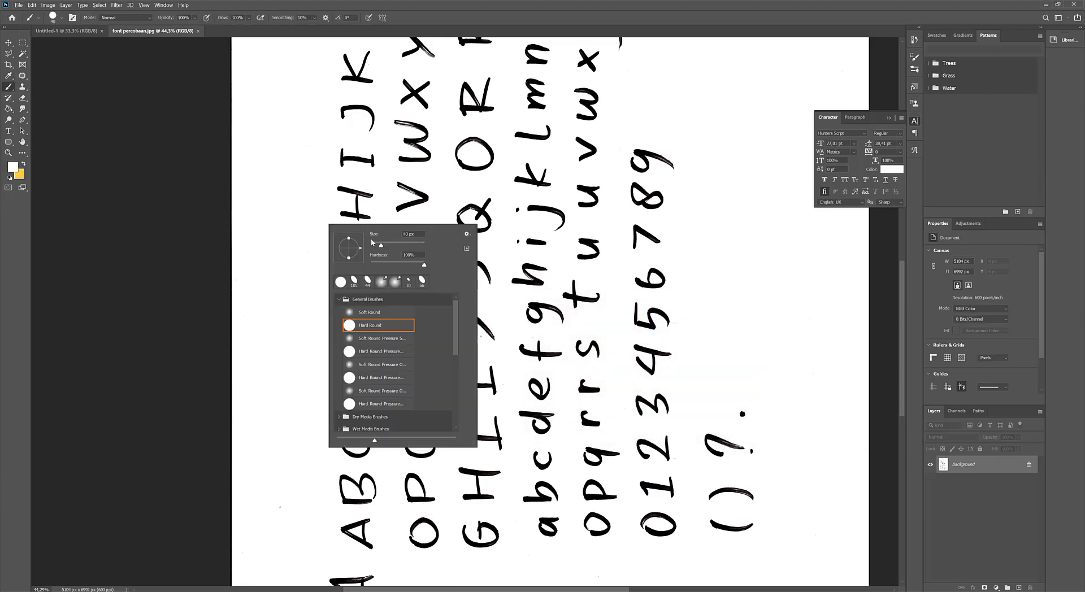
click(299, 203)
Paint over the stray specks around the margins of the scanned lettering page with the white brush.
click(280, 508)
mouse_move(304, 463)
mouse_down()
mouse_move(314, 316)
mouse_move(302, 307)
mouse_up()
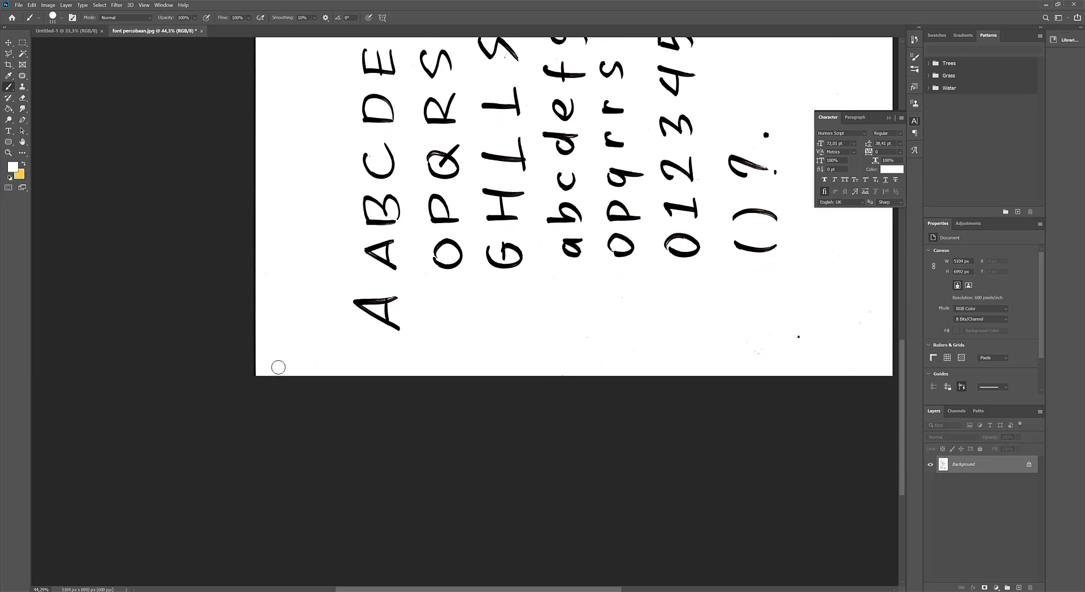
mouse_move(658, 333)
mouse_down()
mouse_move(635, 294)
mouse_move(751, 354)
mouse_move(744, 341)
mouse_move(665, 359)
mouse_move(835, 337)
mouse_move(866, 307)
mouse_up()
drag(744, 209, 589, 421)
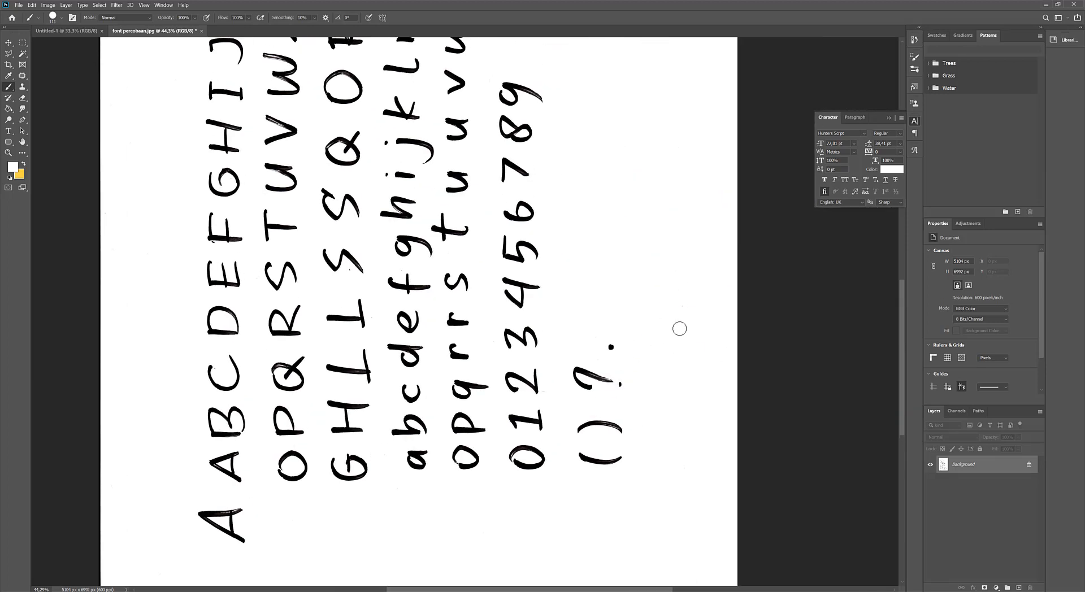
drag(600, 161, 618, 455)
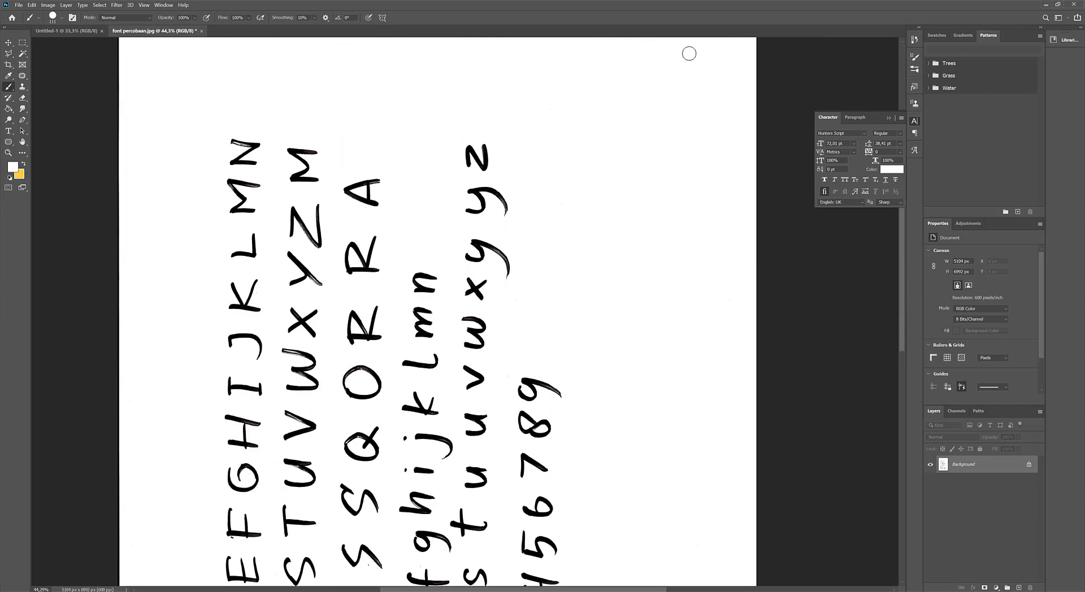
drag(425, 187, 505, 237)
click(308, 109)
drag(269, 108, 263, 91)
Crop the page margins on all four sides closer to the lettering, to about 4400 × 6200 px.
key(ctrl+0)
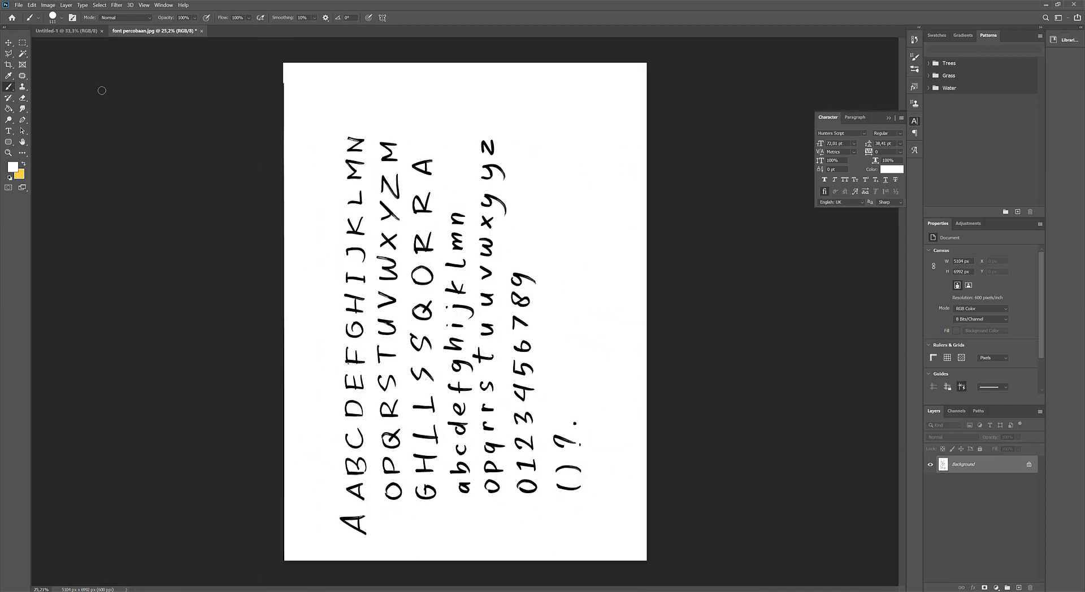
click(9, 64)
drag(283, 66, 294, 74)
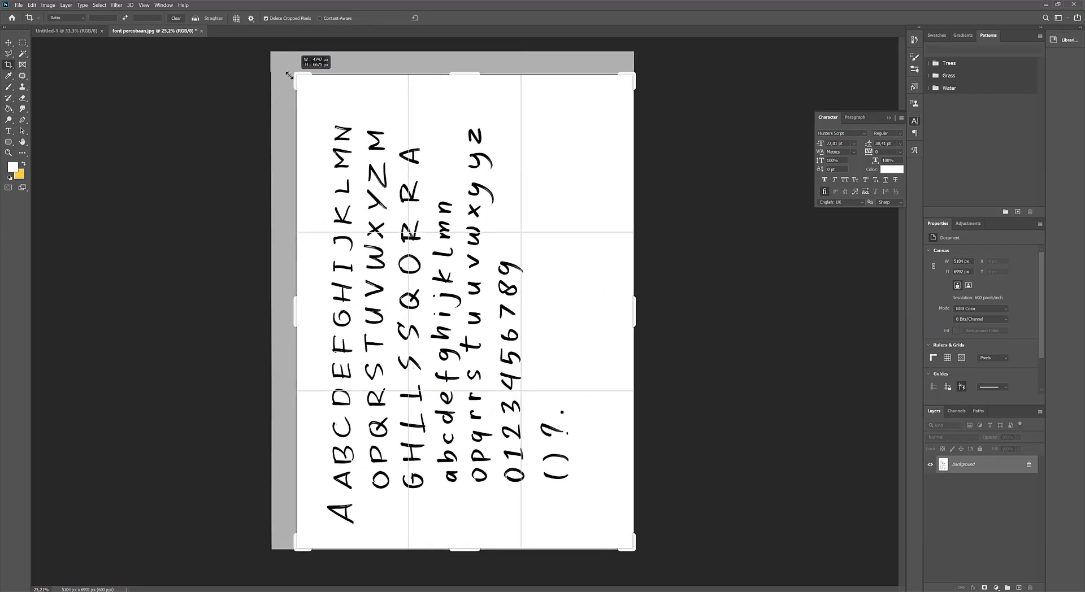
drag(634, 313, 623, 303)
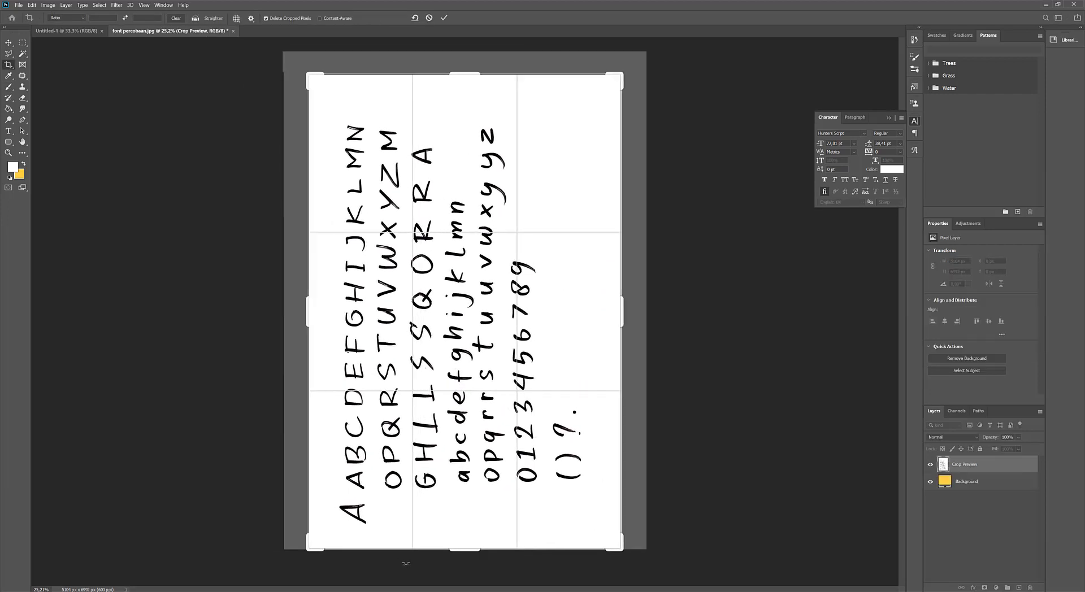
drag(460, 551, 460, 538)
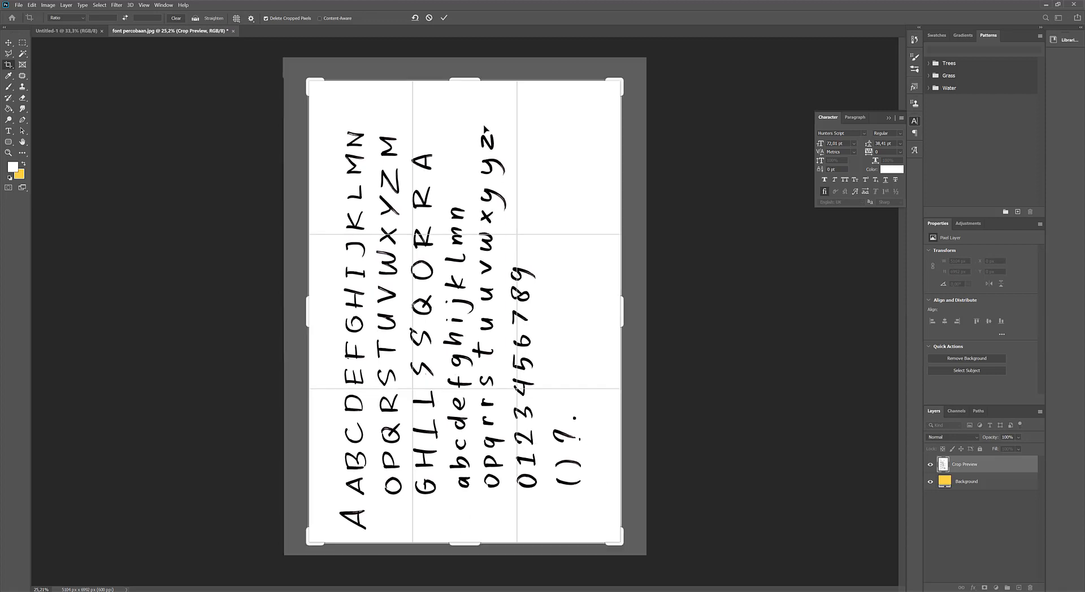
drag(477, 80, 477, 90)
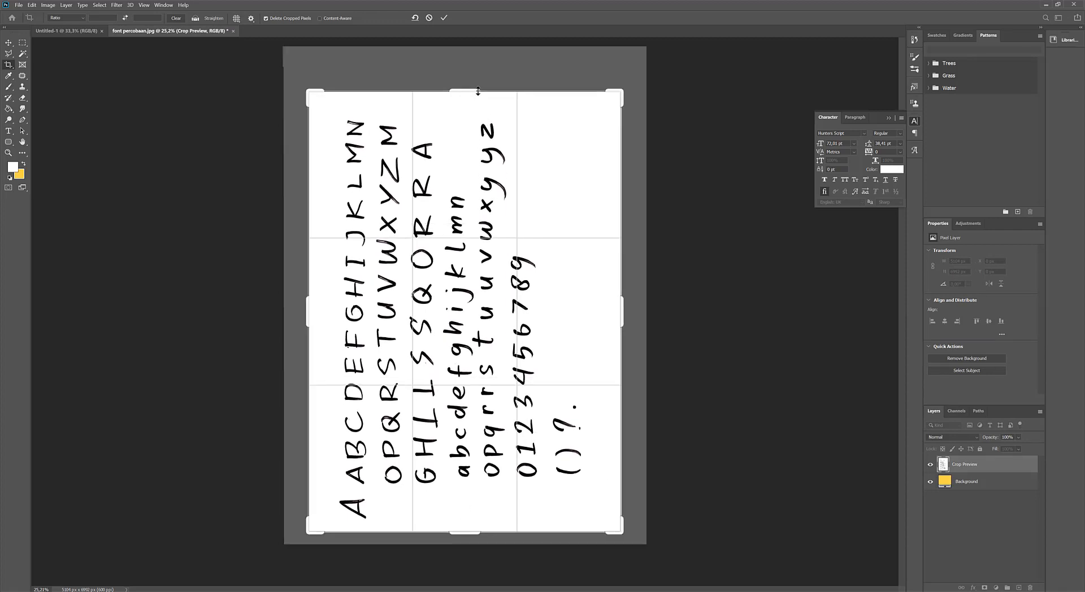
key(Return)
key(v)
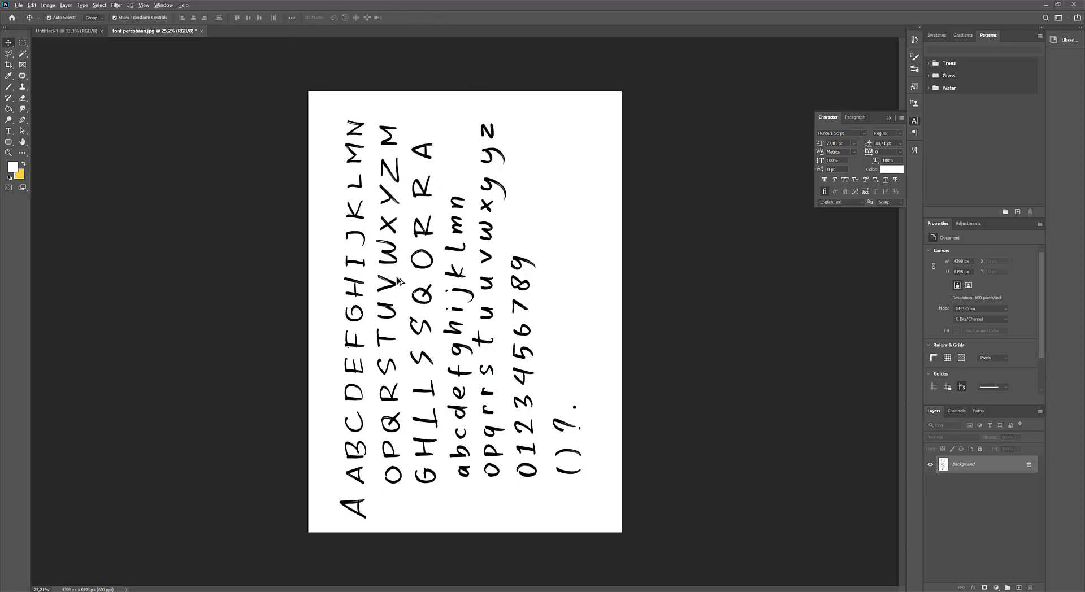
Rotate the canvas view a quarter turn clockwise so the rows of letters read upright.
scroll(424, 339, up, 3)
scroll(422, 341, down, 3)
scroll(377, 341, up, 3)
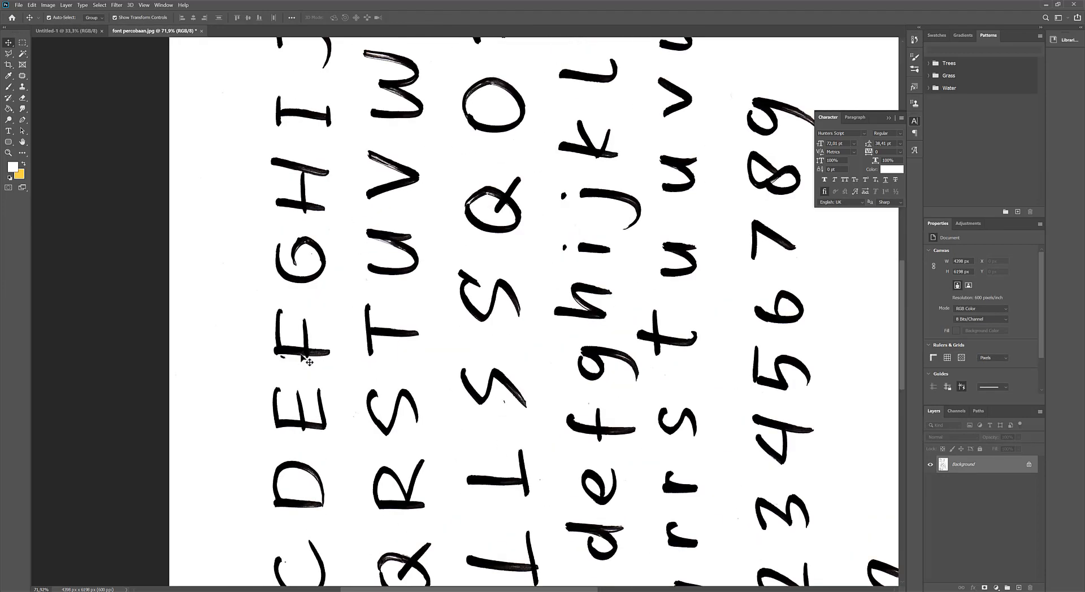
scroll(383, 334, down, 3)
key(r)
drag(414, 202, 567, 263)
click(9, 42)
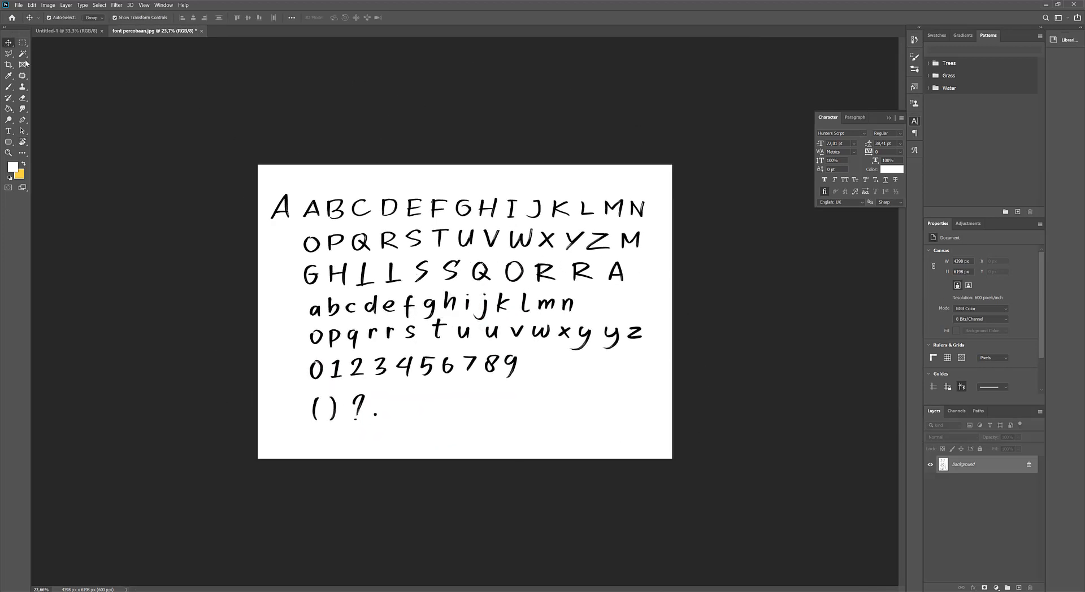
Paint out the large leading A, the first S in the third row, and the A and G in the first row.
scroll(393, 265, up, 3)
key(b)
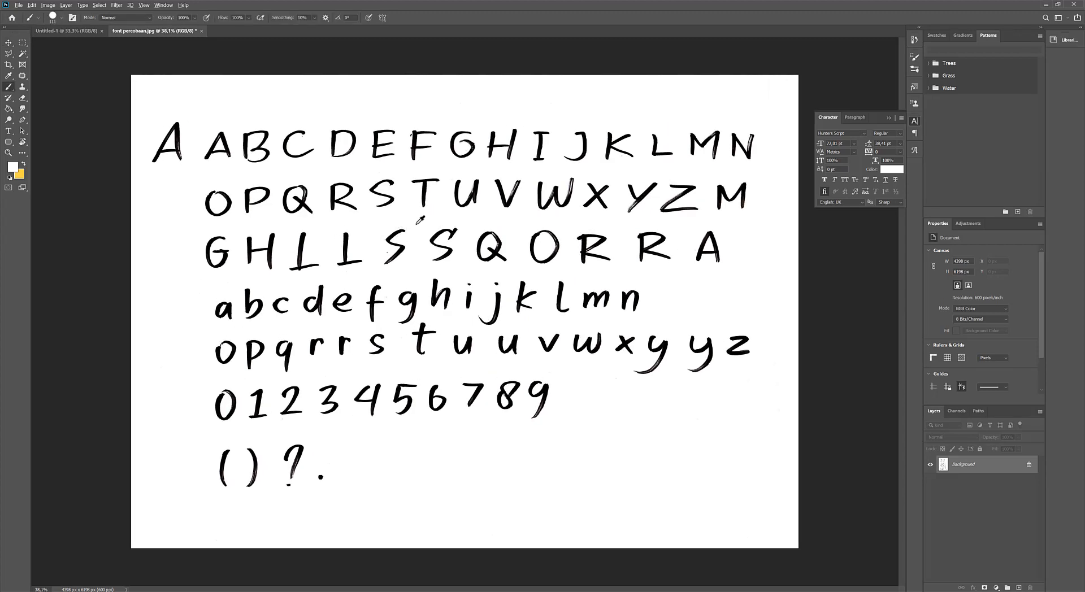
mouse_move(403, 230)
mouse_down()
mouse_move(380, 251)
mouse_move(388, 274)
mouse_move(383, 262)
mouse_move(397, 259)
mouse_move(391, 292)
mouse_up()
mouse_move(178, 123)
mouse_down()
mouse_move(178, 170)
mouse_move(160, 158)
mouse_up()
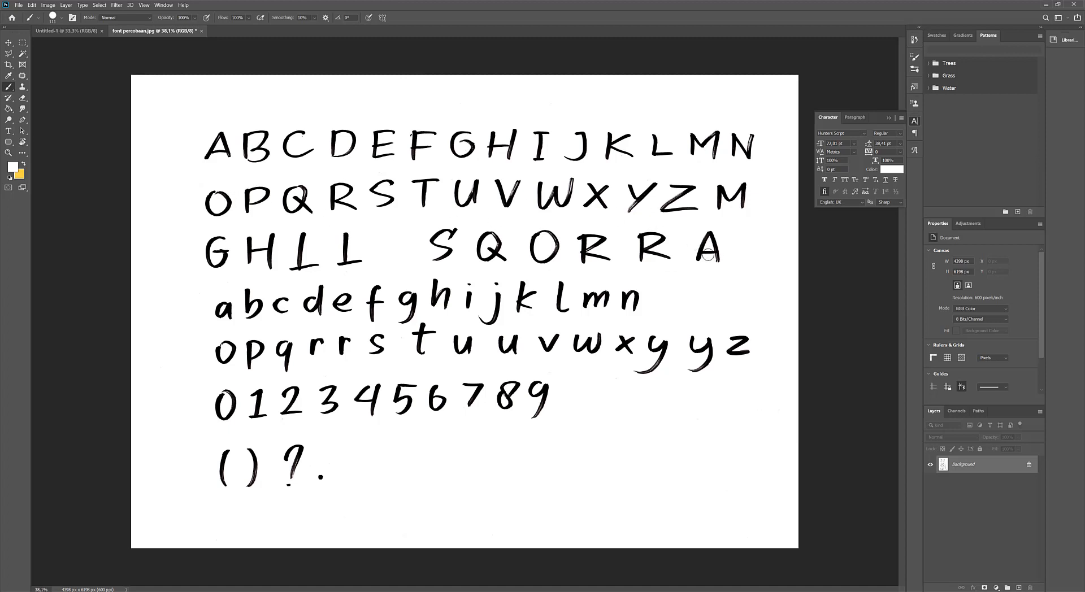
mouse_move(209, 131)
mouse_down()
mouse_move(204, 161)
mouse_move(223, 145)
mouse_up()
mouse_move(446, 133)
mouse_down()
mouse_move(457, 163)
mouse_move(465, 138)
mouse_up()
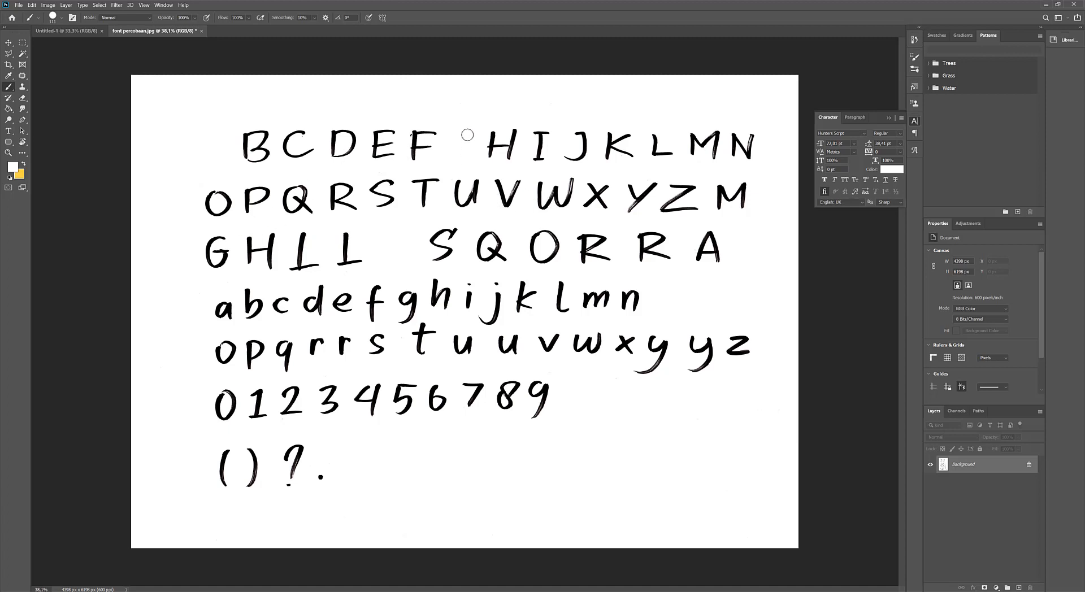
Paint out the duplicate L in the first row and the first of the two Ls in the third row.
scroll(405, 122, up, 5)
click(379, 84)
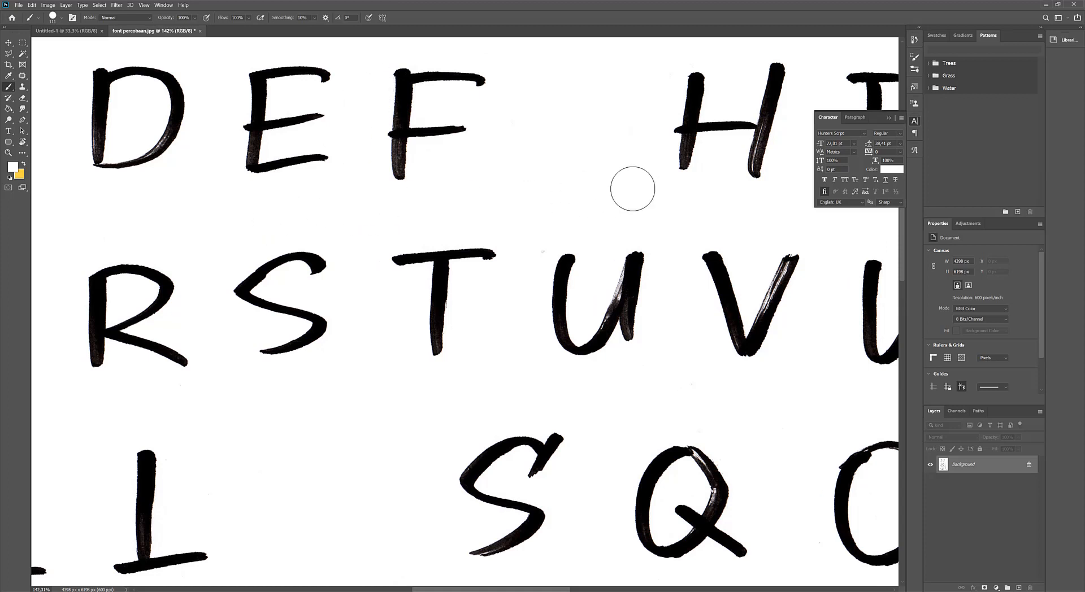
scroll(540, 234, down, 3)
scroll(470, 244, down, 1)
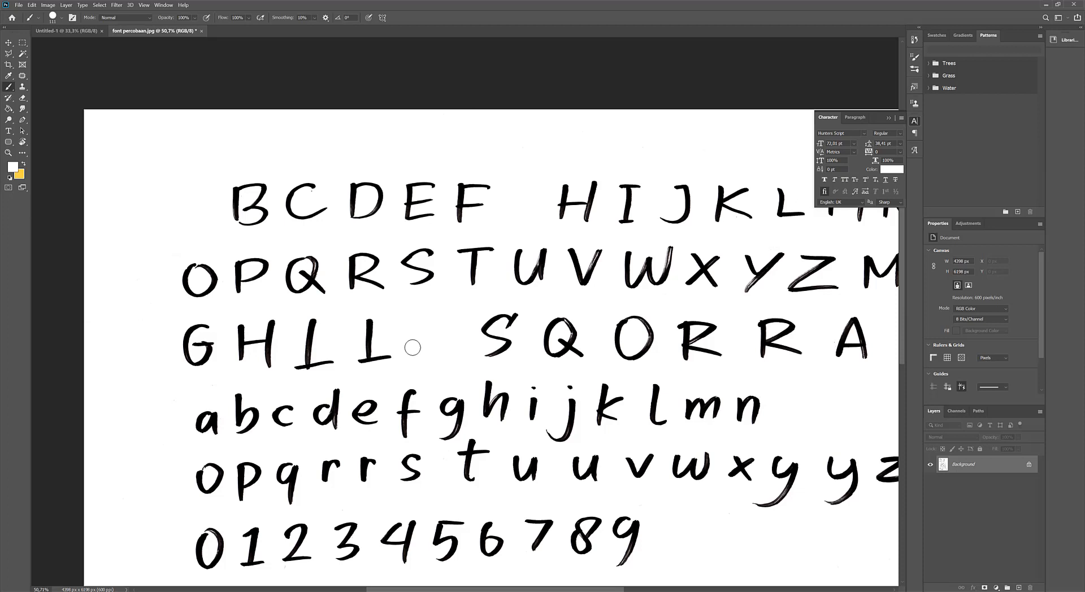
mouse_move(788, 199)
mouse_down()
mouse_move(780, 211)
mouse_move(802, 214)
mouse_up()
mouse_move(317, 319)
mouse_down()
mouse_move(299, 355)
mouse_move(327, 364)
mouse_up()
Paint out the H in the first row, the S and R in the second row, and the first R in the third row.
scroll(347, 345, down, 2)
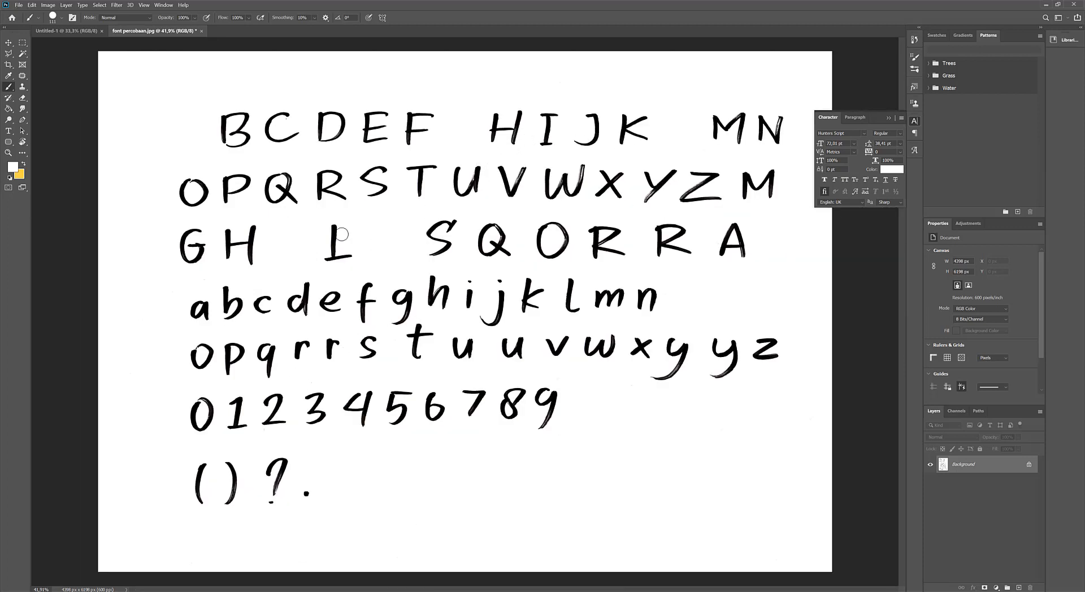
mouse_move(487, 108)
mouse_down()
mouse_move(494, 131)
mouse_move(511, 124)
mouse_move(516, 137)
mouse_move(496, 117)
mouse_up()
mouse_move(384, 168)
mouse_down()
mouse_move(364, 184)
mouse_move(385, 180)
mouse_up()
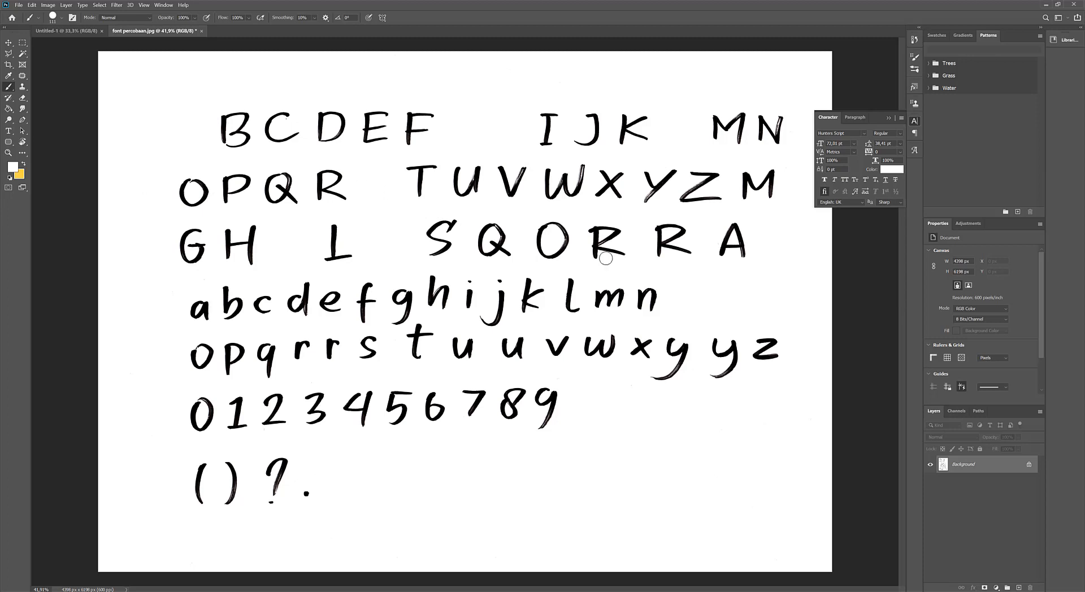
mouse_move(590, 231)
mouse_down()
mouse_move(605, 265)
mouse_move(614, 230)
mouse_move(599, 255)
mouse_up()
mouse_move(344, 170)
mouse_down()
mouse_move(321, 199)
mouse_move(335, 186)
mouse_up()
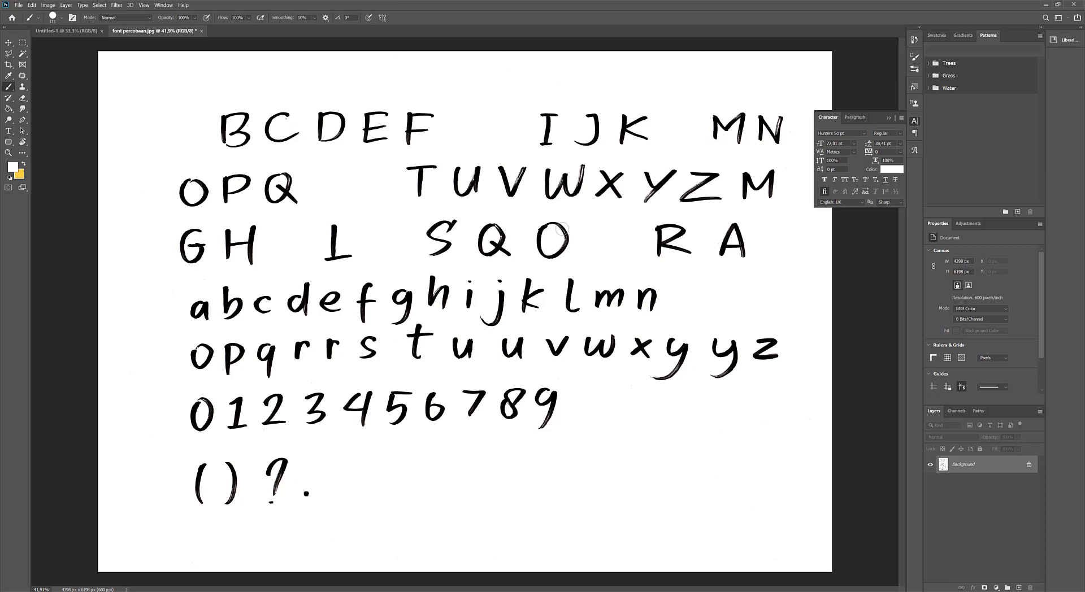
Paint out the O in the second row, the extra lowercase y and r, and the whole punctuation row.
mouse_move(200, 196)
mouse_down()
mouse_move(196, 177)
mouse_move(201, 188)
mouse_up()
mouse_move(712, 341)
mouse_down()
mouse_move(716, 376)
mouse_move(728, 379)
mouse_move(733, 346)
mouse_up()
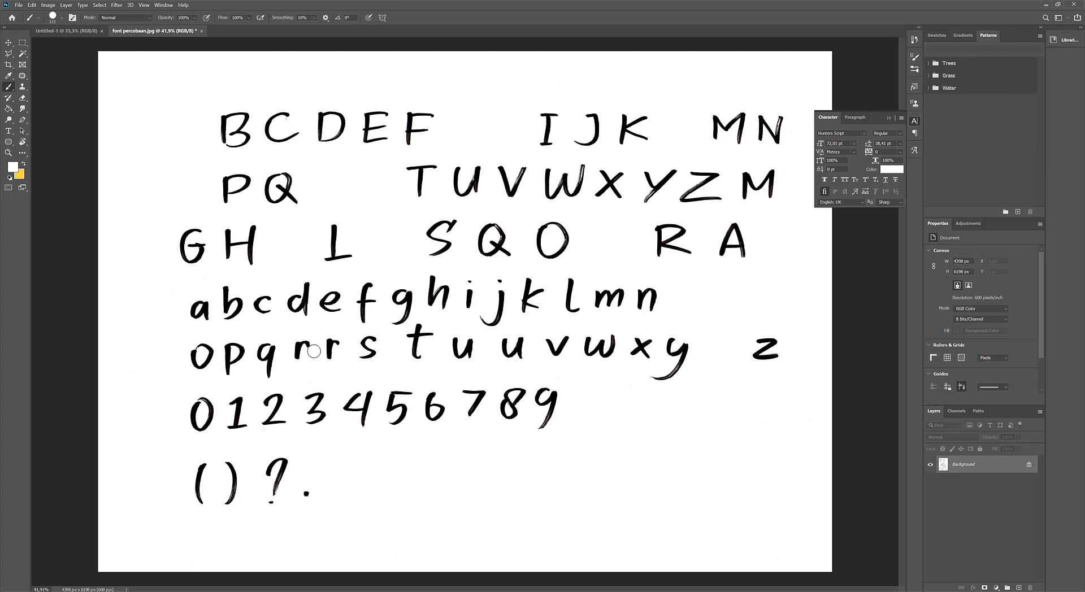
mouse_move(335, 338)
mouse_down()
mouse_move(329, 367)
mouse_move(337, 346)
mouse_up()
mouse_move(244, 471)
mouse_down()
mouse_move(170, 474)
mouse_move(179, 466)
mouse_move(182, 493)
mouse_move(272, 466)
mouse_move(317, 491)
mouse_move(336, 486)
mouse_up()
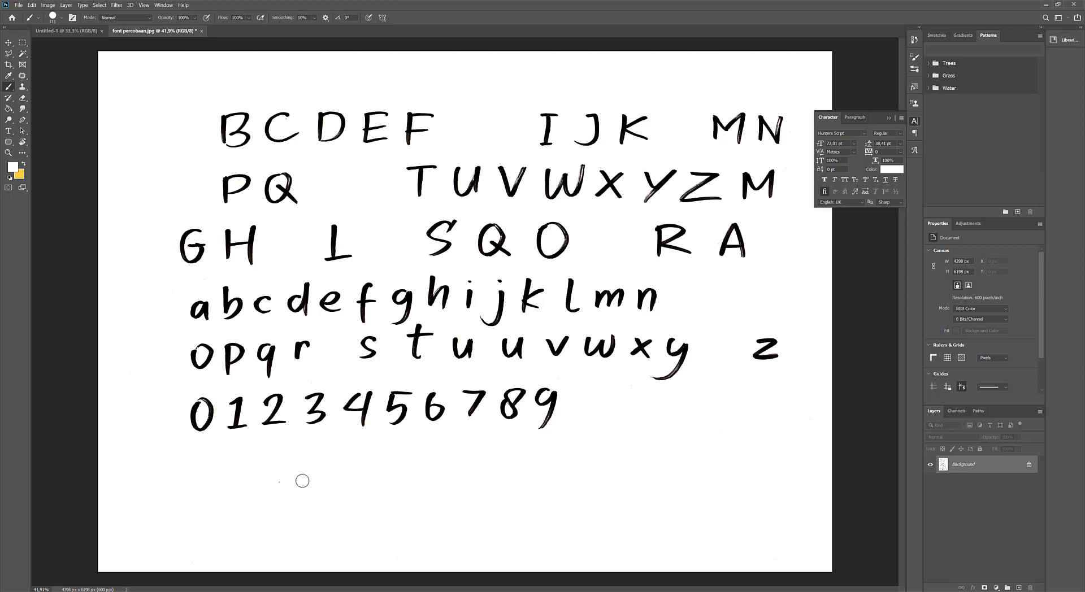
scroll(517, 421, down, 2)
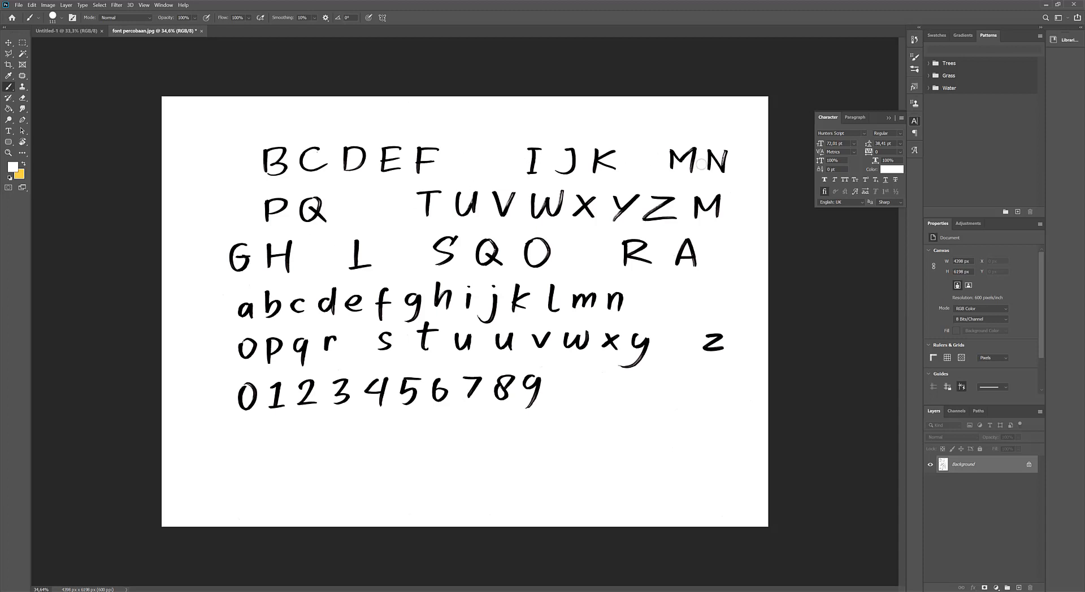
Crop away the blank margins around the remaining letters and digits, to about 3250 × 5500 px.
click(8, 64)
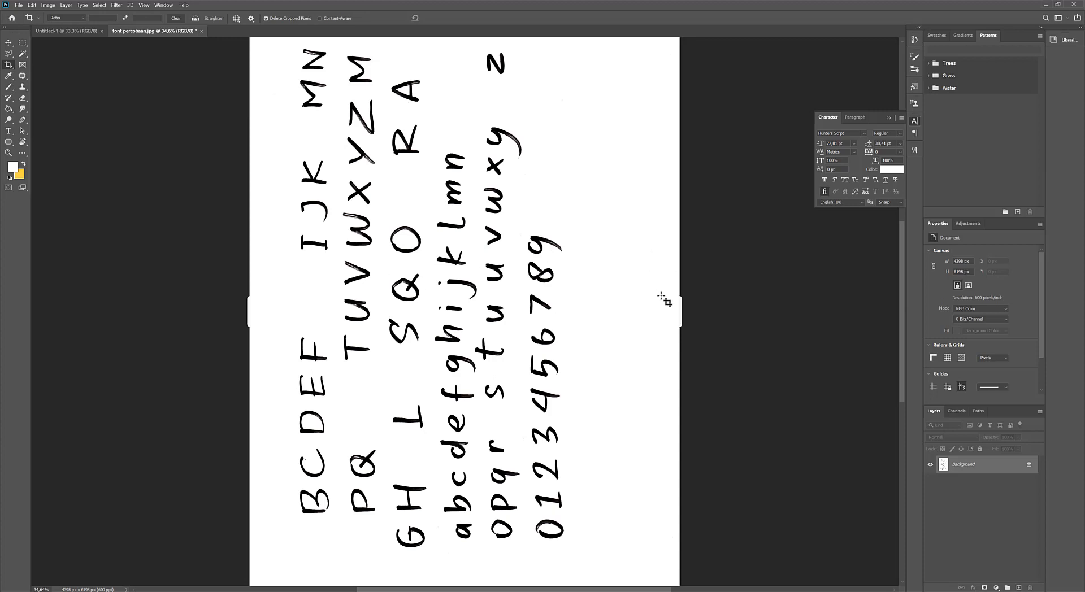
key(ctrl+0)
drag(640, 64, 597, 66)
drag(324, 310, 334, 310)
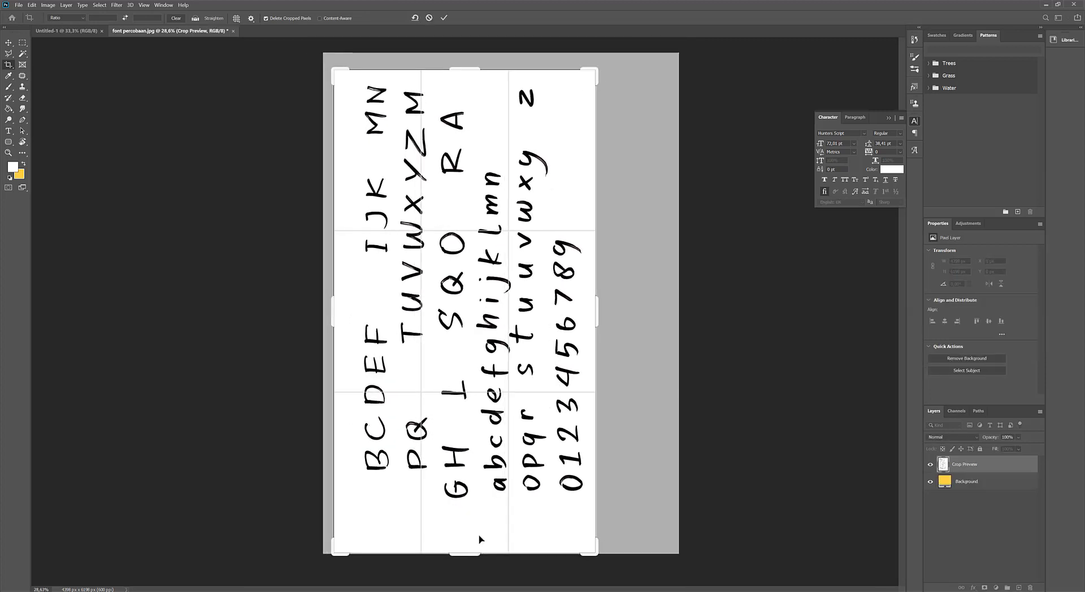
drag(477, 553, 494, 511)
key(Return)
key(v)
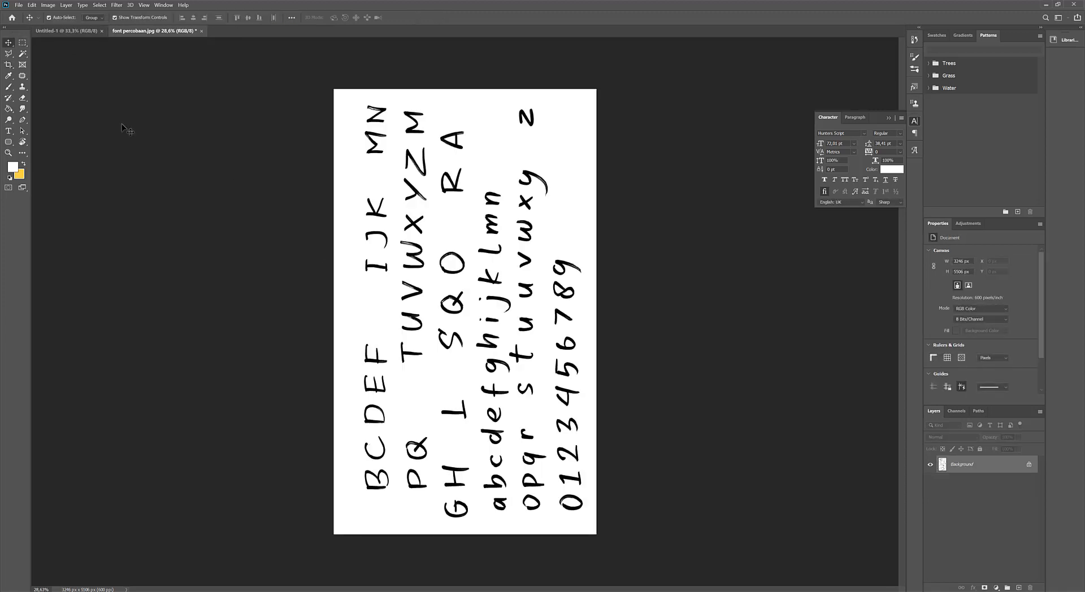
Save the cleaned font percobaan.jpg and close it.
scroll(452, 214, up, 3)
scroll(452, 213, down, 3)
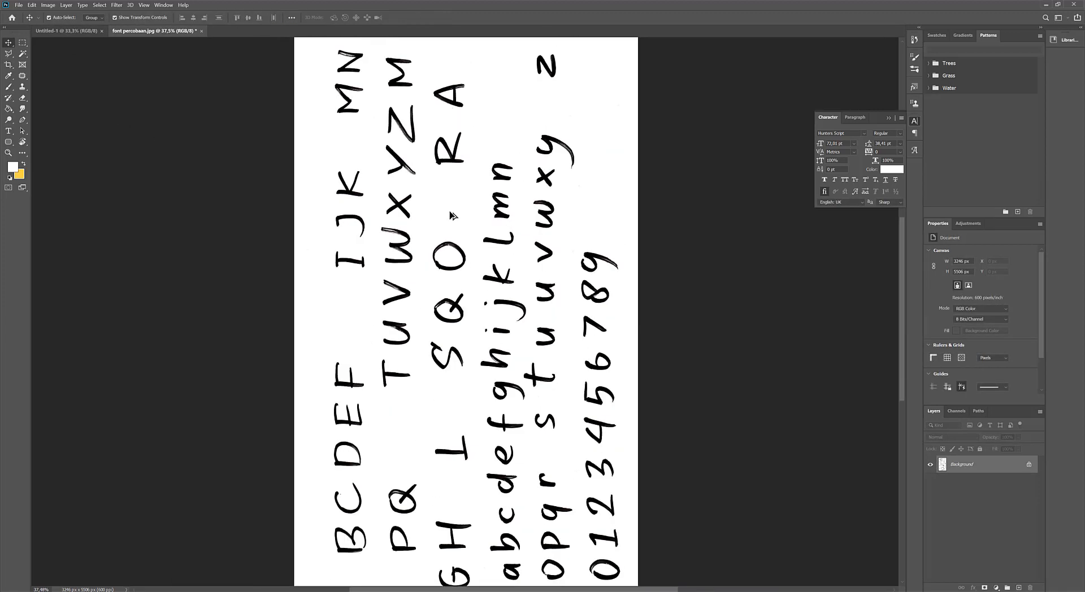
key(ctrl+s)
click(343, 78)
click(198, 31)
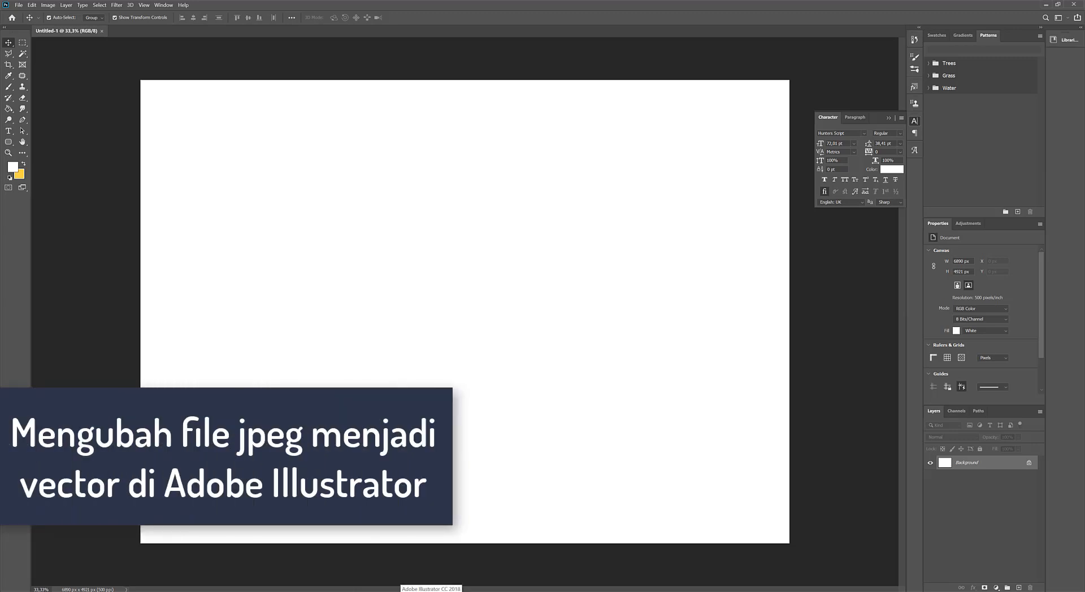
Switch to Adobe Illustrator and open font percobaan.jpg from the project folder.
click(431, 591)
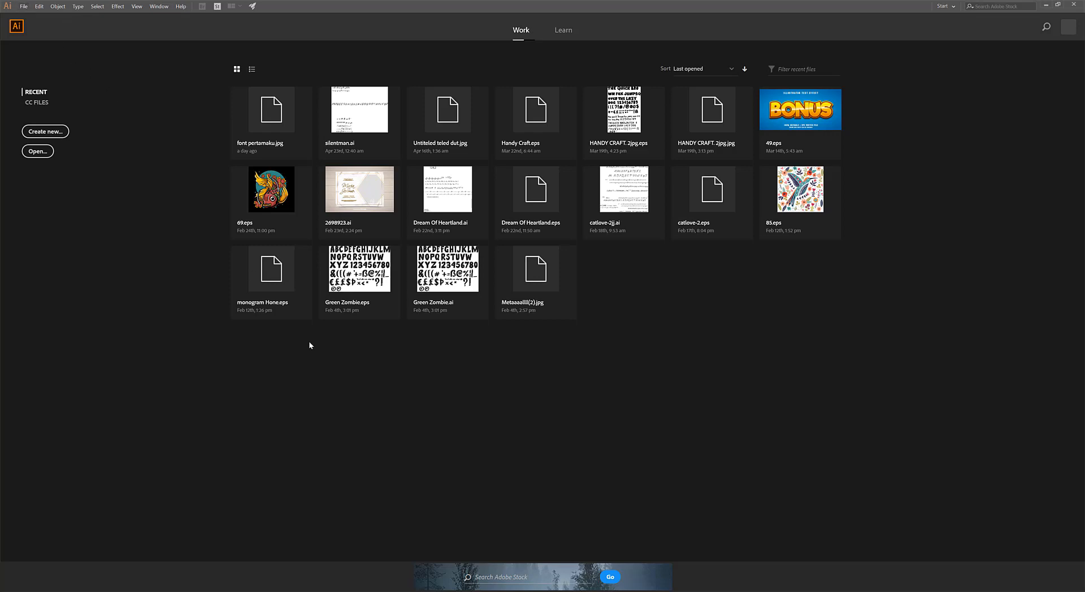
mouse_move(347, 591)
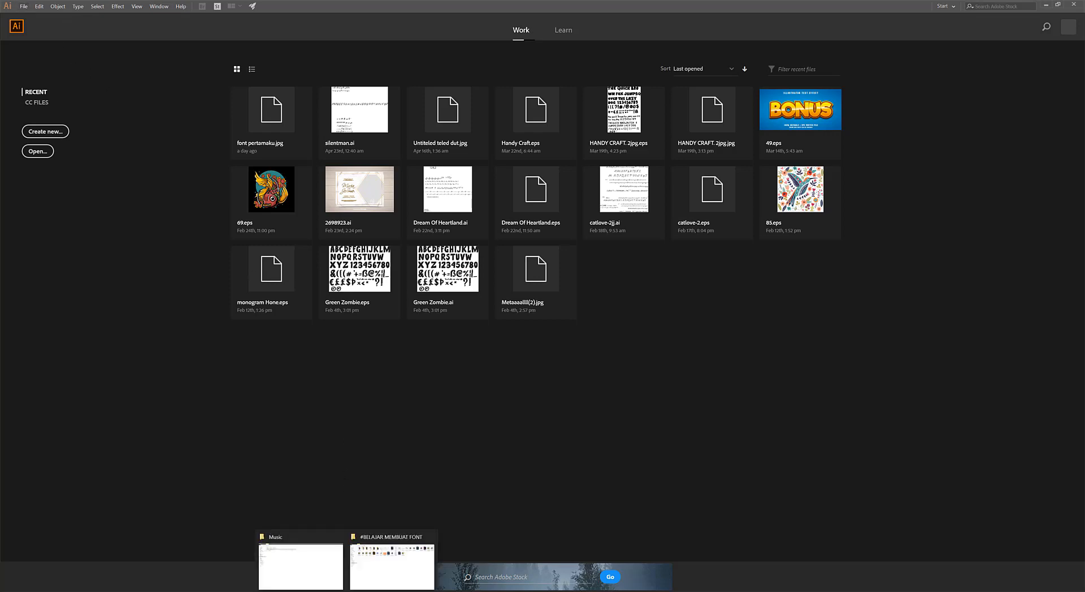
click(383, 569)
drag(589, 62, 528, 321)
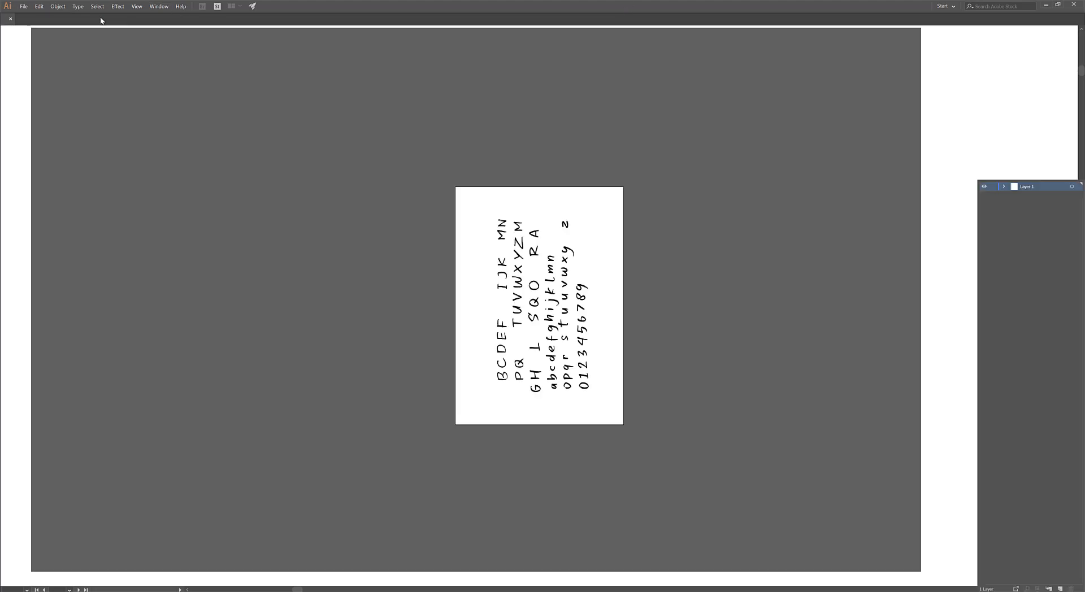
Move the scanned alphabet image slightly up and left on the artboard and trace it with the Silhouettes preset.
click(601, 283)
scroll(600, 283, up, 1)
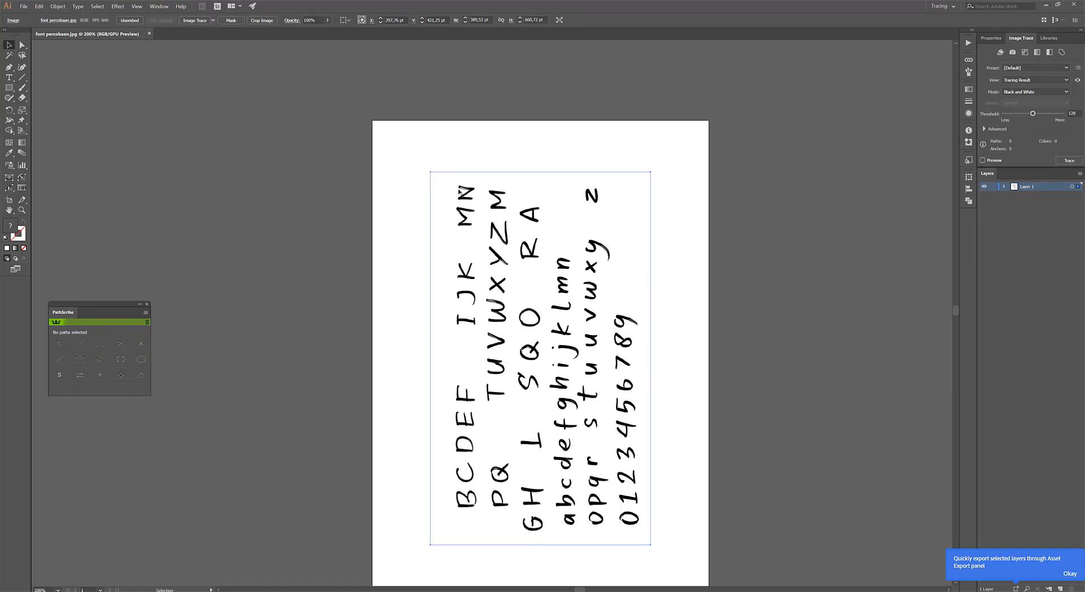
drag(465, 193, 436, 178)
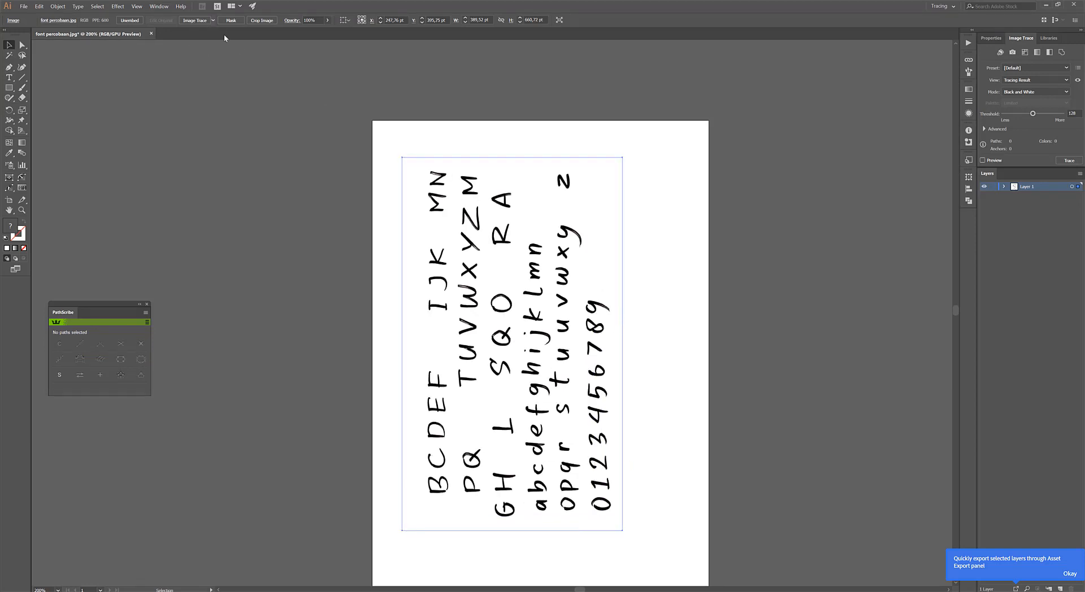
click(214, 21)
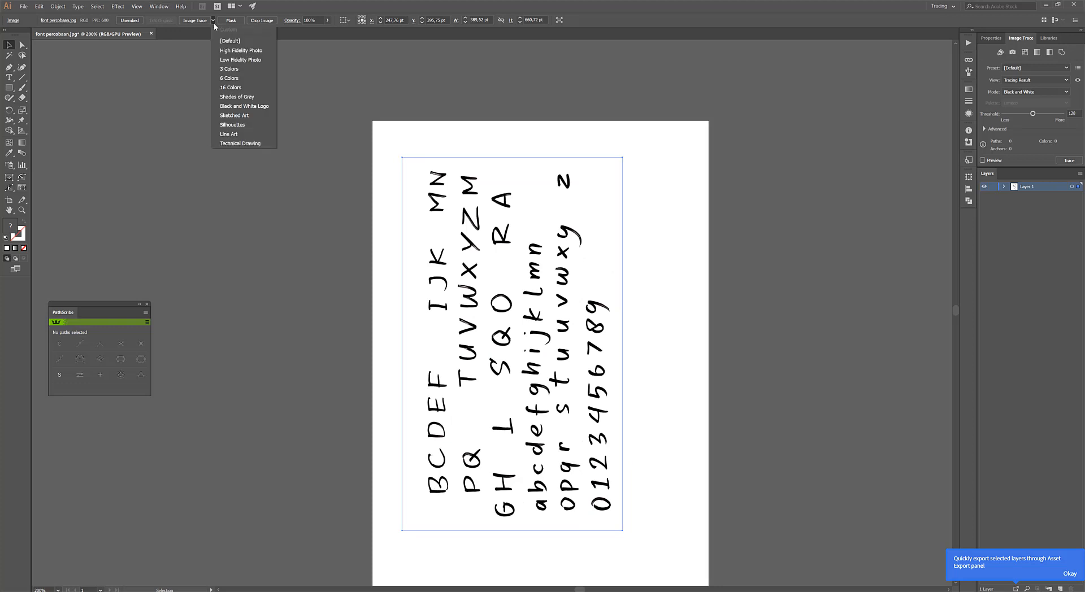
click(240, 124)
click(168, 51)
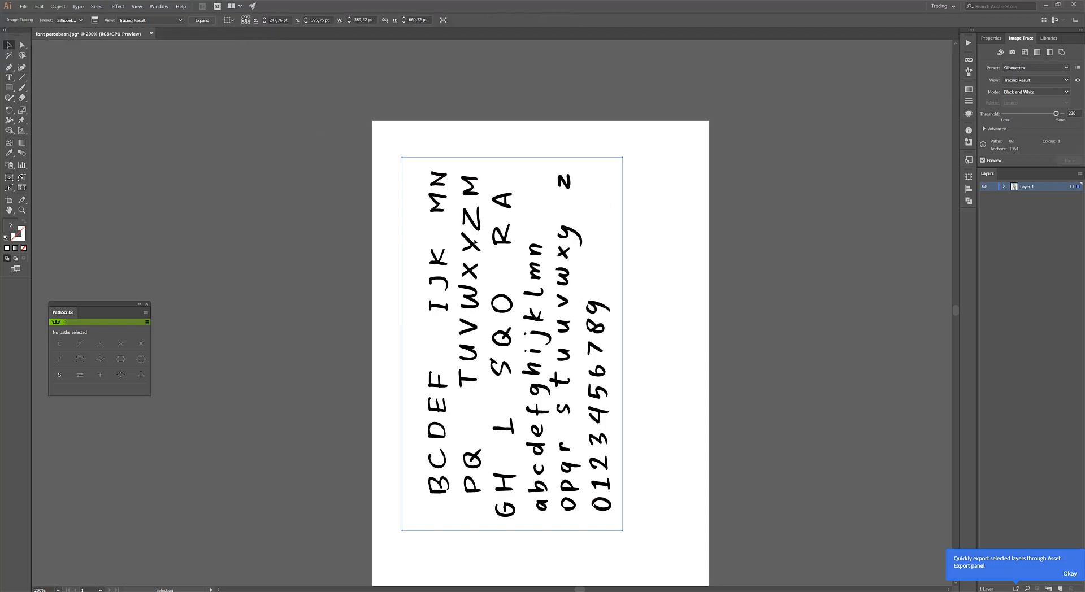
Inspect the traced letter outlines and expand the tracing into editable vector paths.
scroll(473, 222, up, 9)
scroll(466, 261, down, 5)
scroll(309, 176, up, 3)
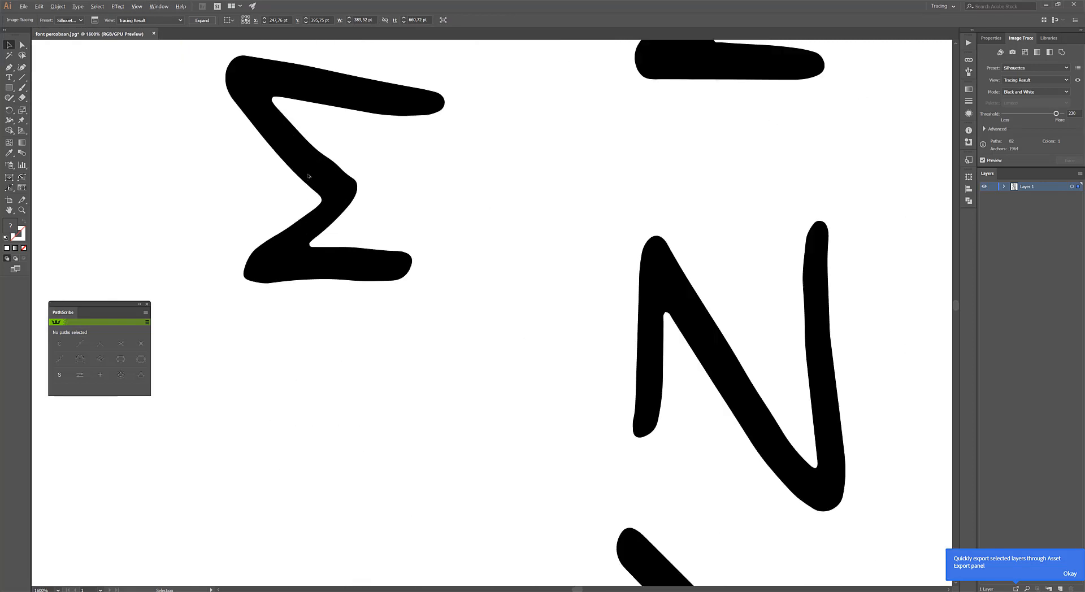
scroll(421, 252, down, 5)
scroll(412, 266, up, 6)
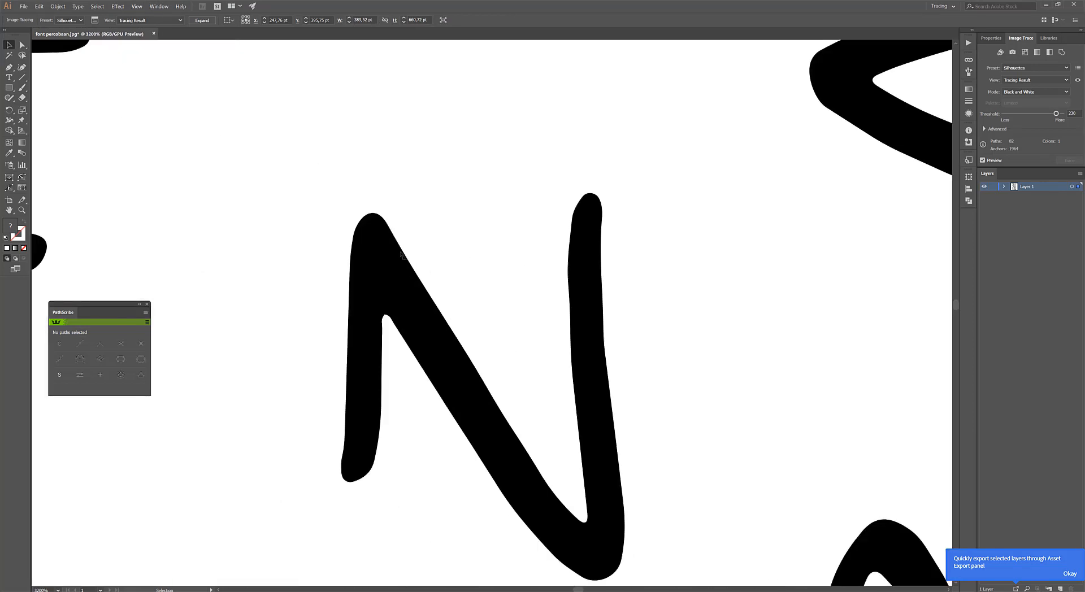
scroll(381, 230, down, 4)
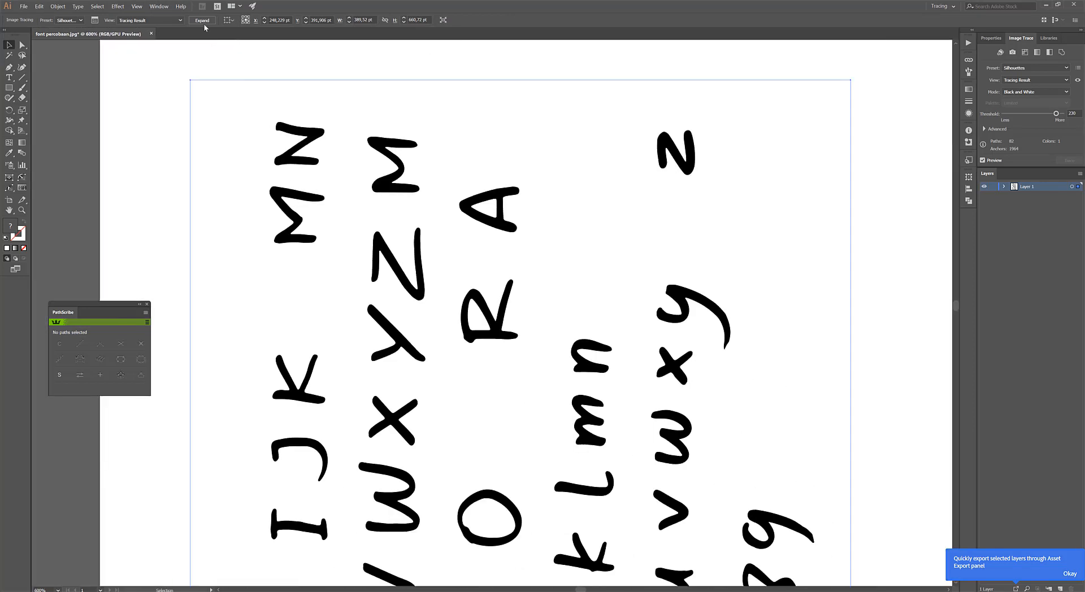
click(453, 225)
scroll(454, 225, down, 7)
scroll(492, 202, up, 3)
click(492, 203)
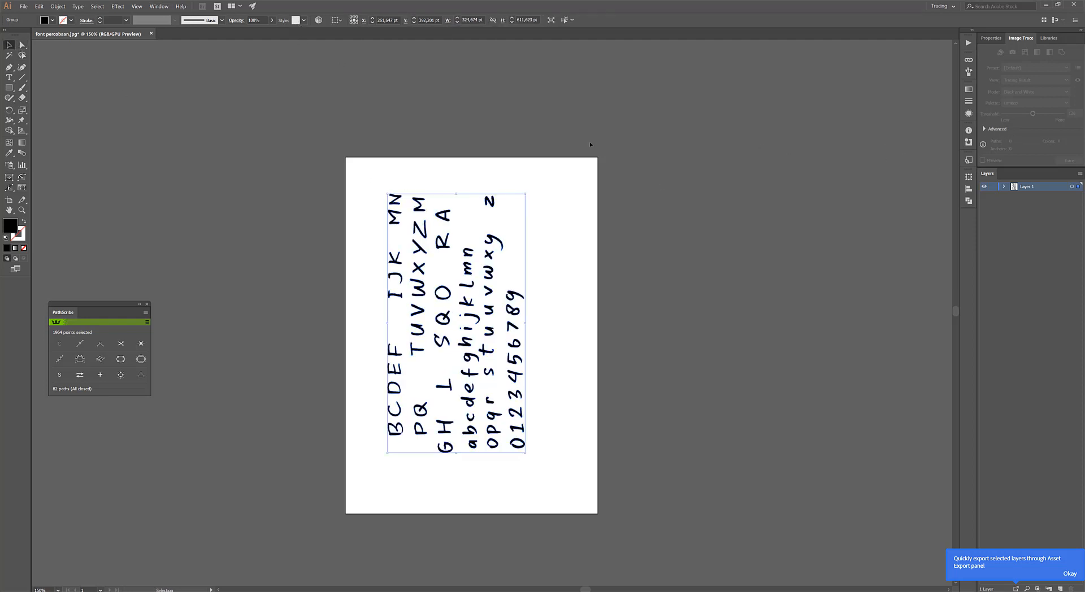
Rotate the expanded lettering 90° clockwise so it reads horizontally and move it to the upper part of the artboard.
drag(527, 192, 627, 392)
drag(403, 259, 422, 191)
scroll(437, 187, up, 7)
scroll(437, 188, down, 5)
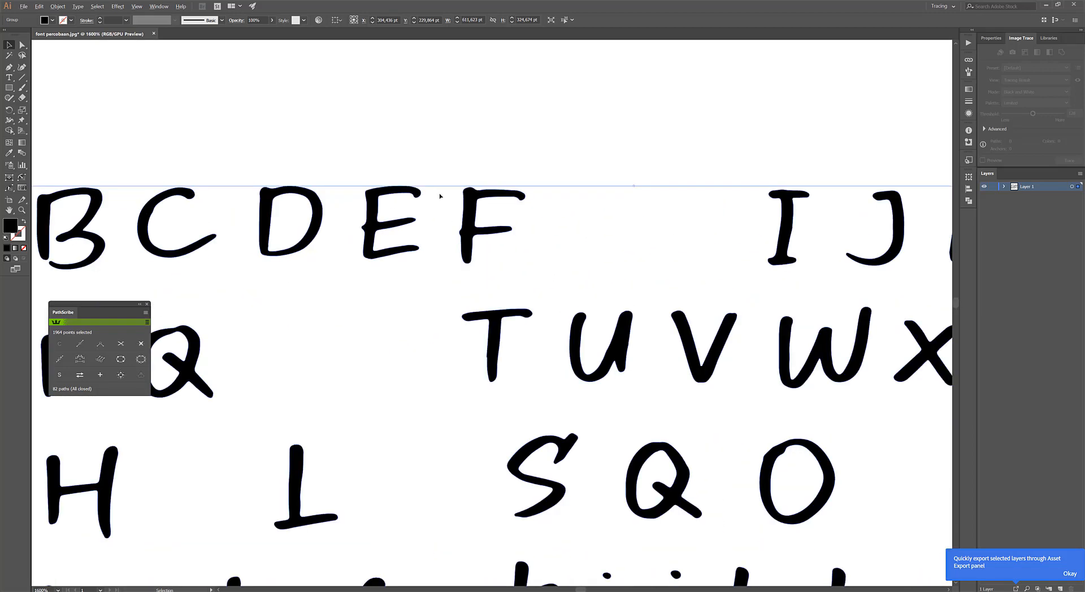
click(472, 156)
Ungroup the traced lettering so each letter can be moved separately.
scroll(480, 203, down, 2)
scroll(484, 279, up, 8)
scroll(484, 277, down, 4)
scroll(483, 278, down, 4)
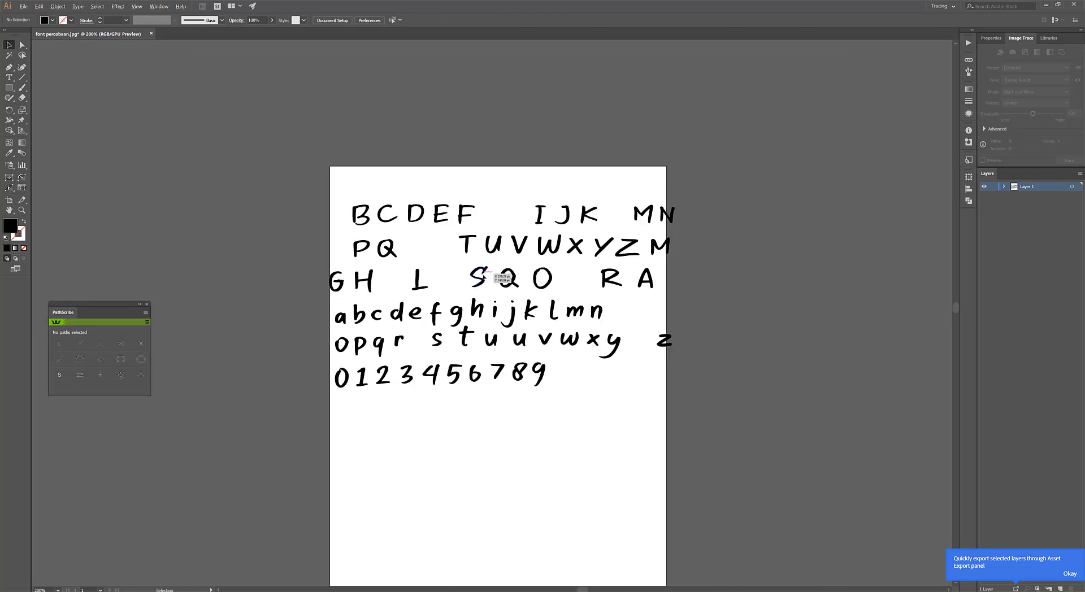
scroll(470, 209, up, 1)
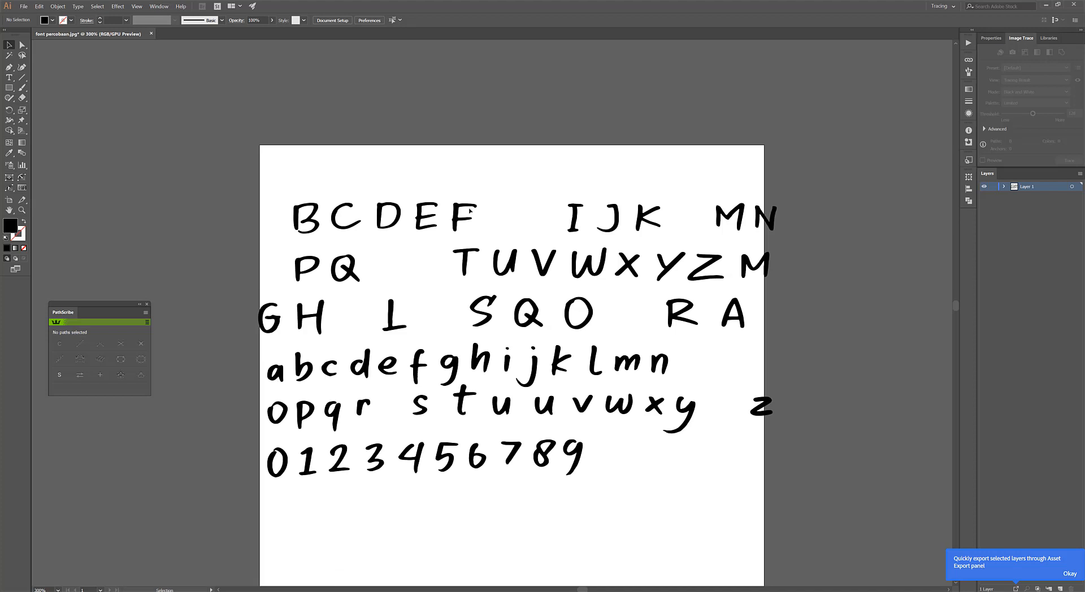
scroll(470, 214, down, 1)
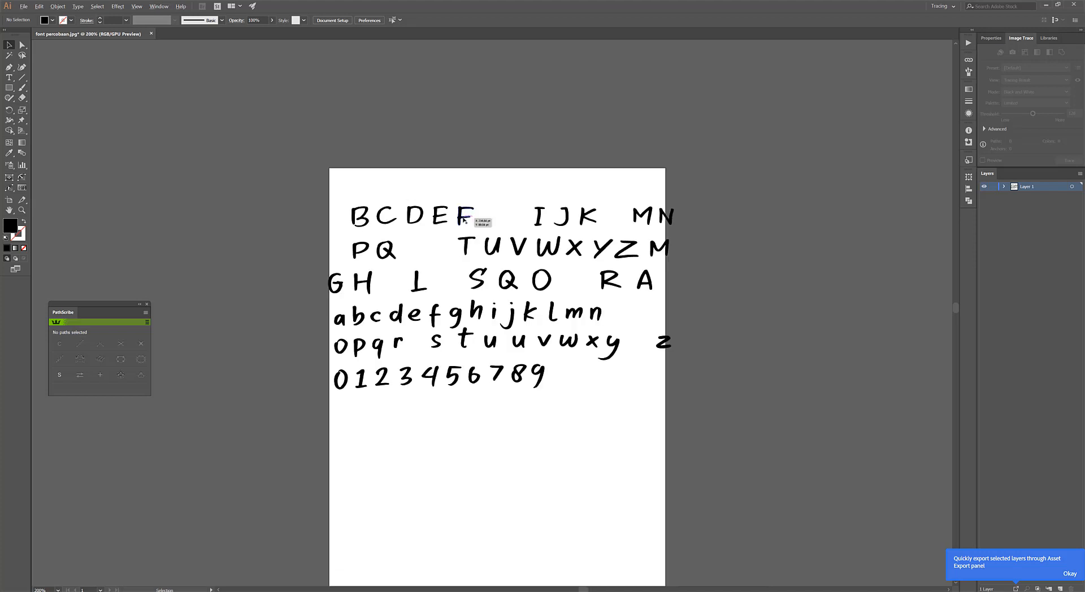
scroll(464, 220, up, 1)
drag(727, 311, 534, 263)
key(ctrl+z)
right_click(710, 204)
click(745, 271)
click(822, 292)
Move the A in front of B, and the G and H behind F in the first row.
drag(734, 310, 305, 238)
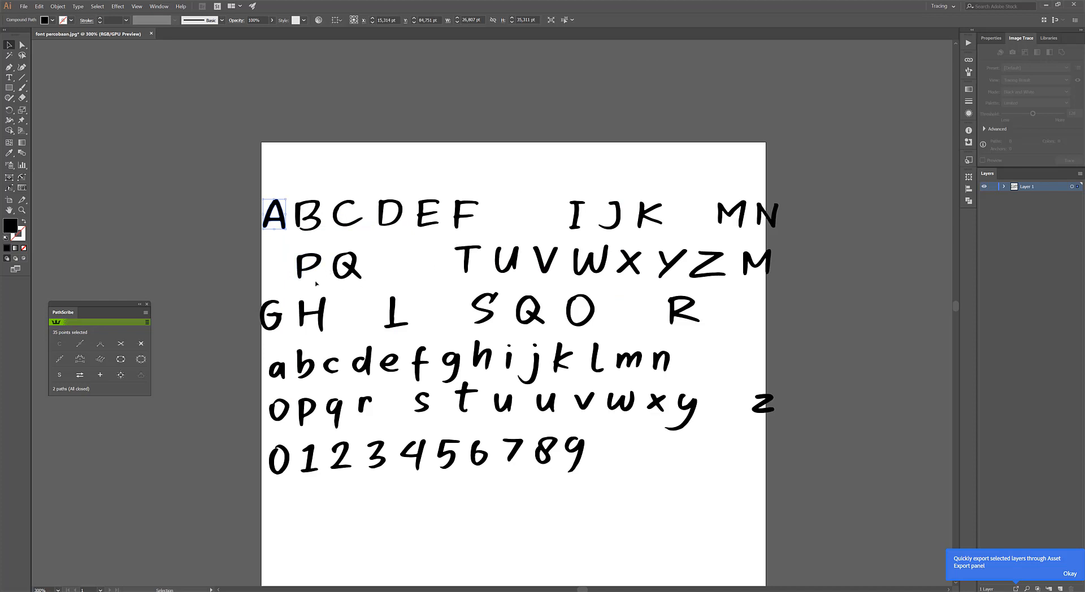
drag(277, 305, 499, 205)
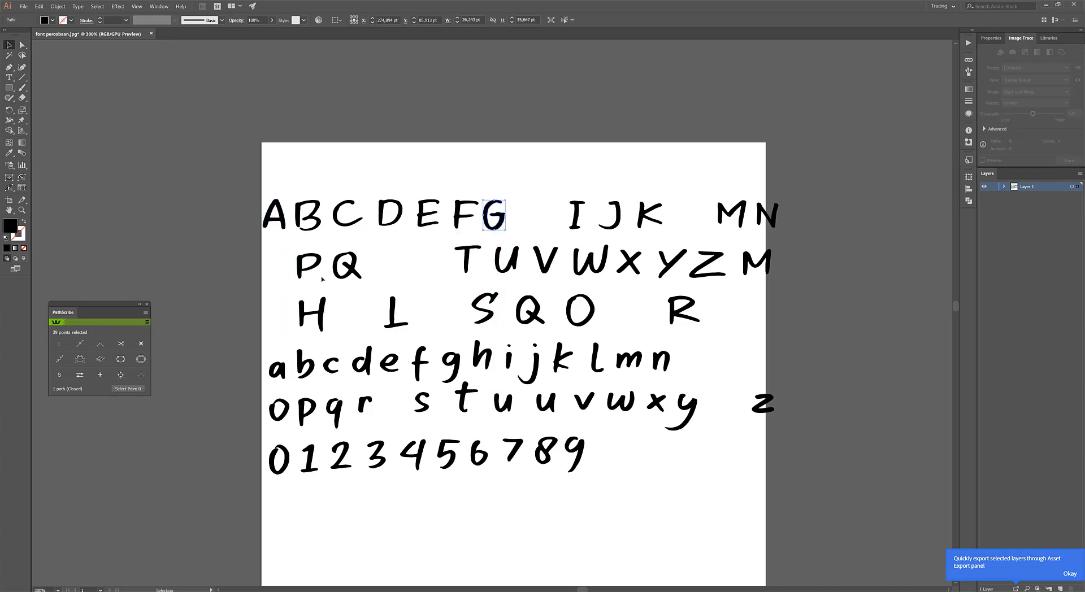
drag(320, 308, 536, 208)
Shift I, J, K, M and N left to close the gaps after H in the first row.
drag(806, 230, 674, 206)
click(671, 187)
drag(727, 228, 747, 234)
drag(576, 204, 559, 203)
click(387, 254)
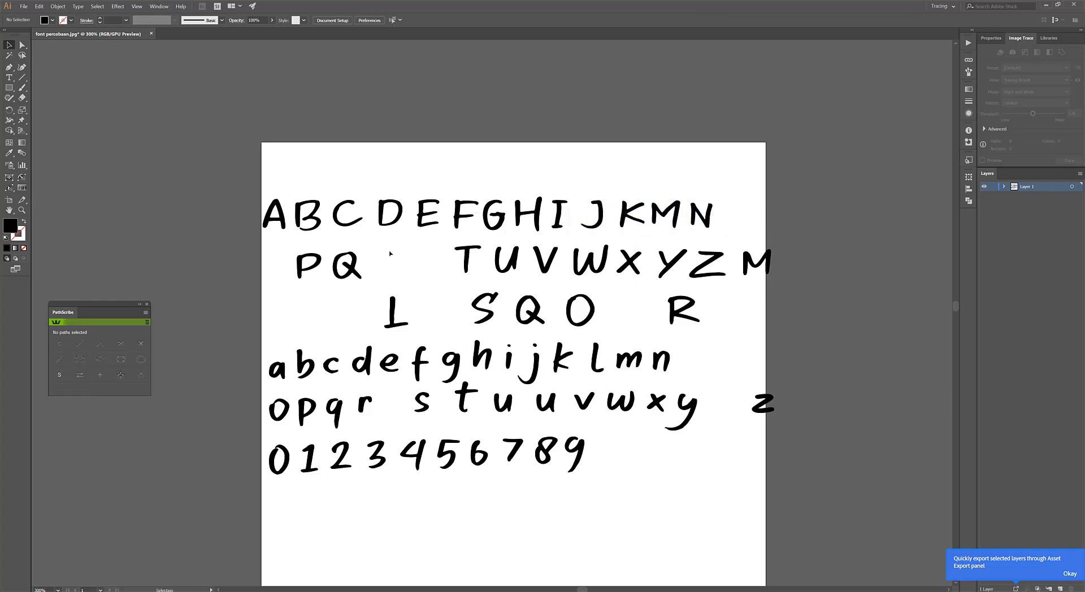
Insert the L between K and M, and place O, P and Q after N in the first row.
drag(392, 304, 753, 180)
mouse_move(673, 213)
mouse_down()
mouse_move(714, 212)
mouse_move(746, 188)
mouse_move(662, 209)
mouse_up()
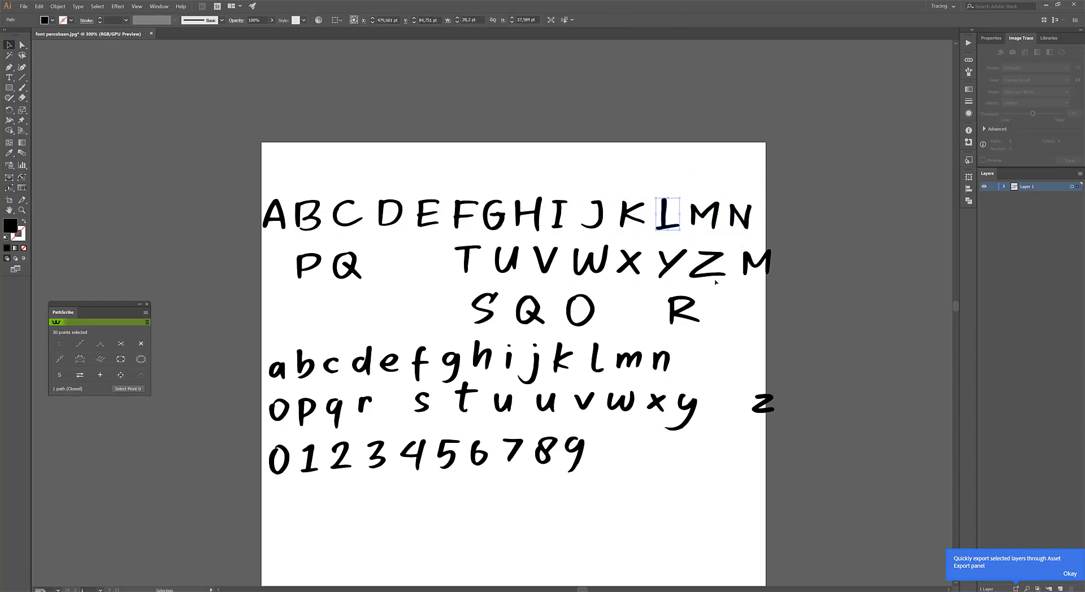
drag(572, 299, 772, 210)
drag(349, 279, 805, 215)
click(784, 209)
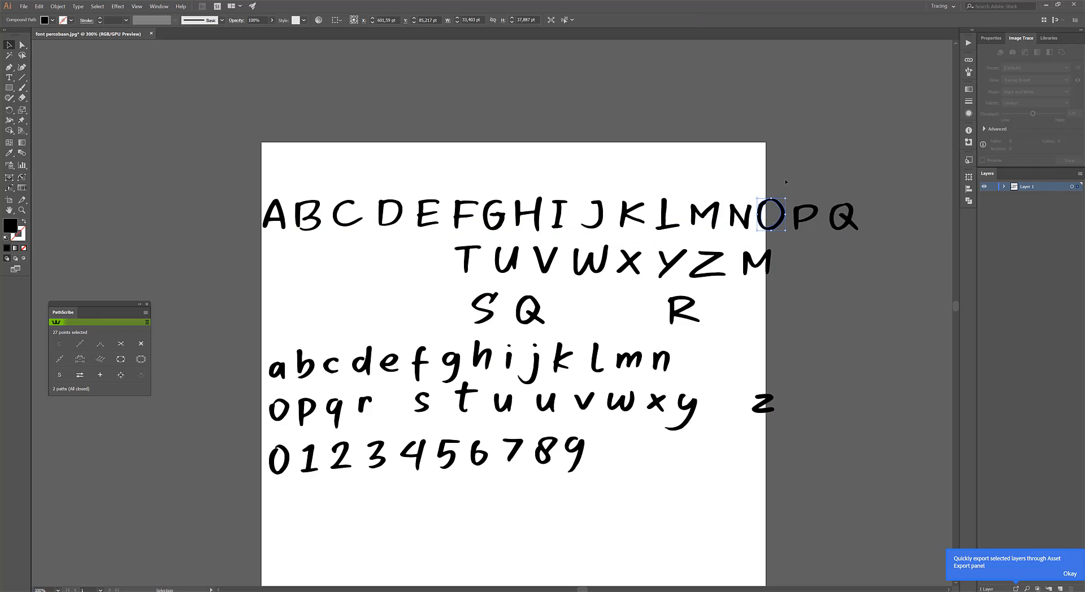
drag(784, 198, 781, 201)
click(732, 241)
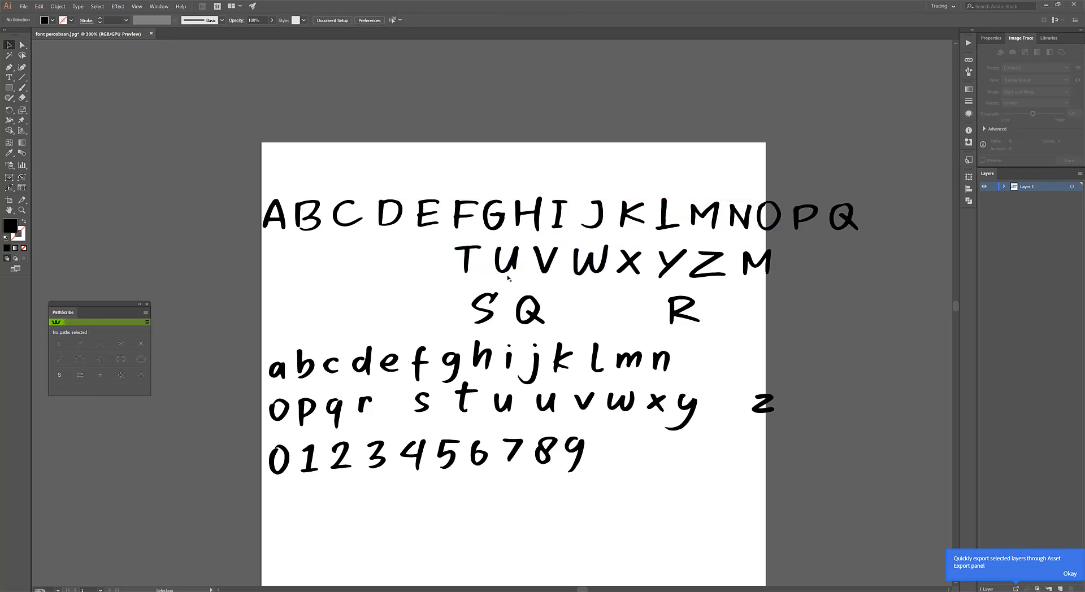
Append R, S and the T to Z letters with the spare M to the uppercase row, and set the duplicate Q aside.
drag(685, 296, 887, 202)
drag(495, 303, 926, 210)
scroll(472, 279, down, 2)
drag(626, 284, 716, 247)
click(552, 281)
drag(498, 294, 868, 295)
Distribute the whole uppercase row vertically by its centers and shift it left across the artboard.
drag(356, 264, 591, 229)
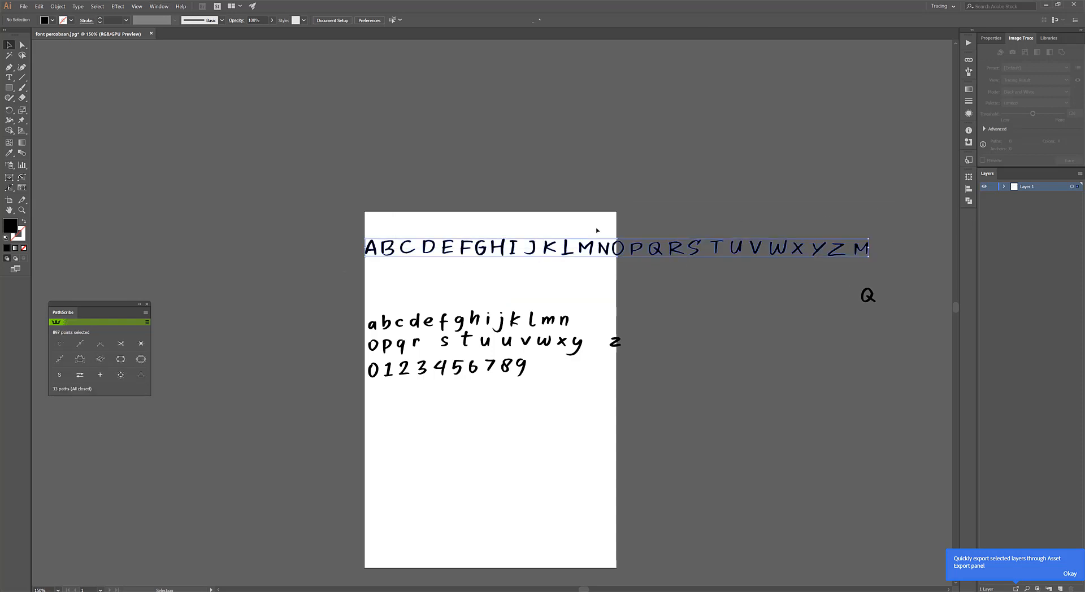
scroll(591, 229, up, 1)
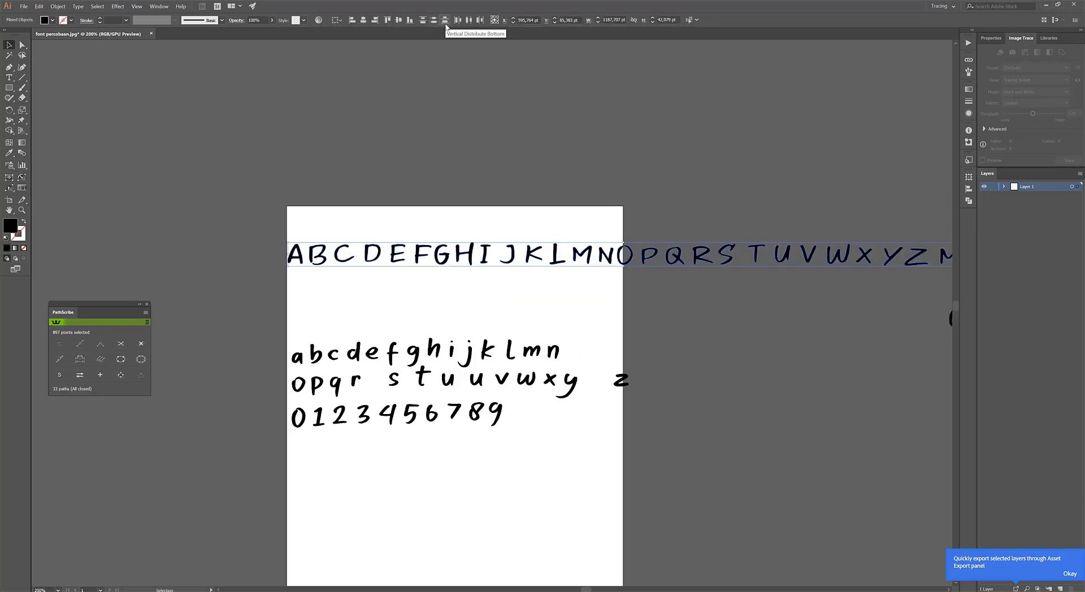
click(364, 20)
key(ctrl+z)
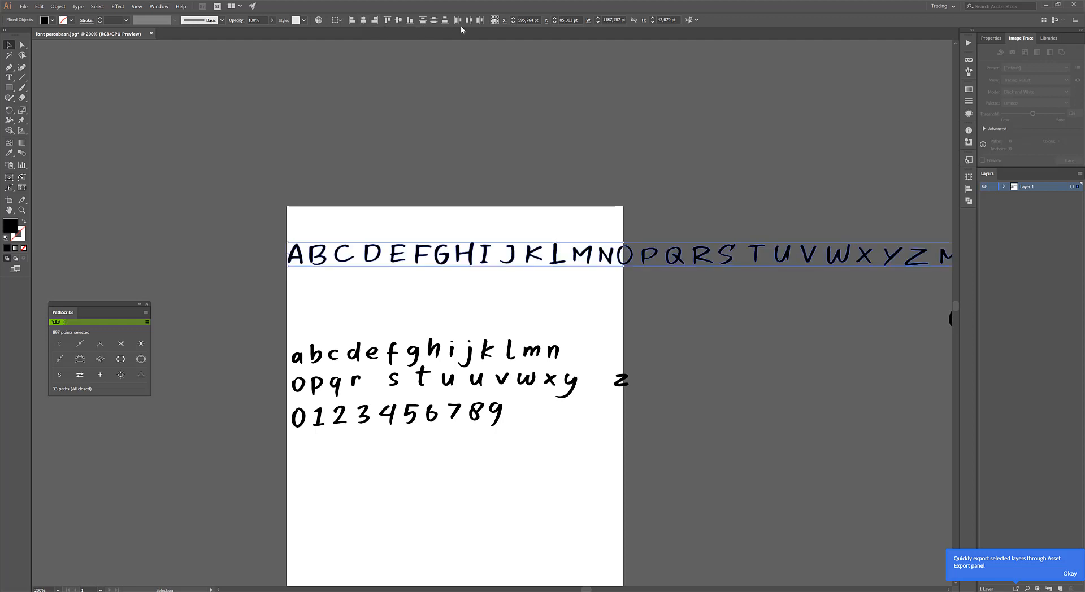
click(433, 21)
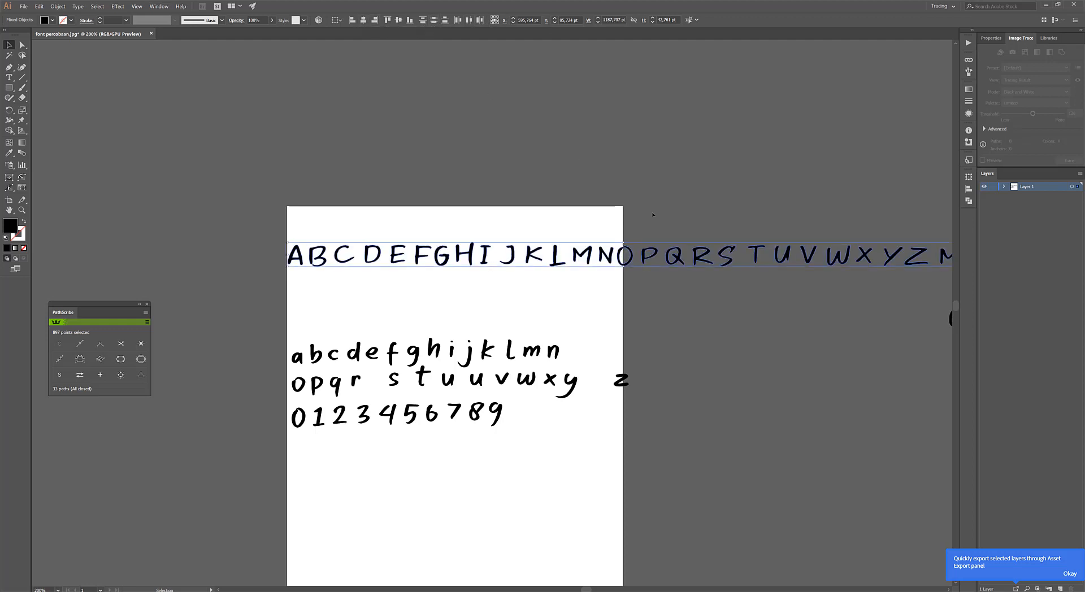
drag(682, 258, 557, 244)
click(811, 269)
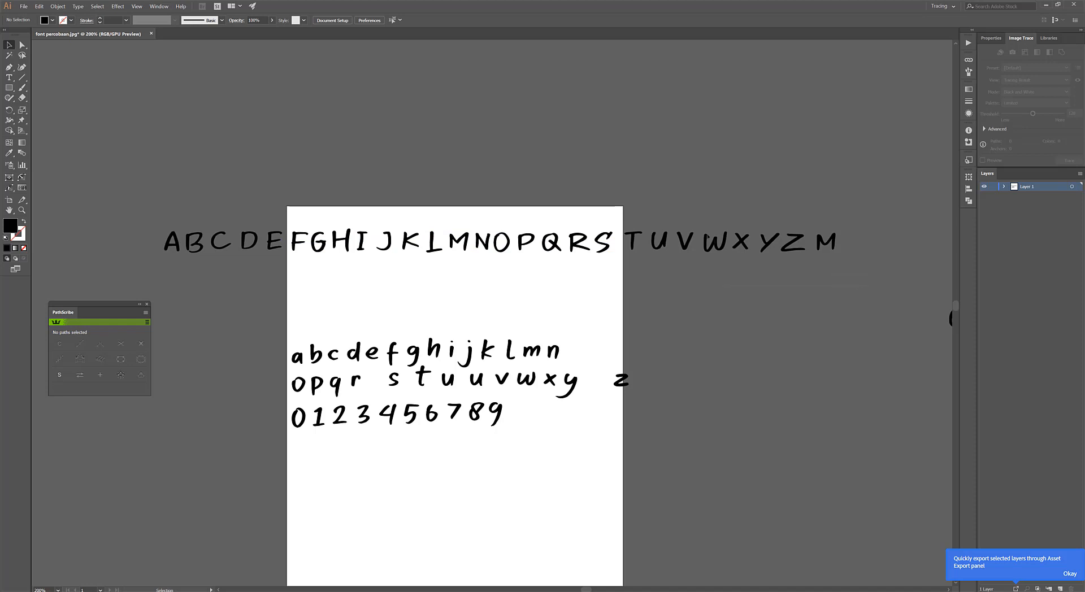
Move the letters from W onward closer to V and distribute the uppercase row vertically by centers again.
scroll(700, 229, up, 3)
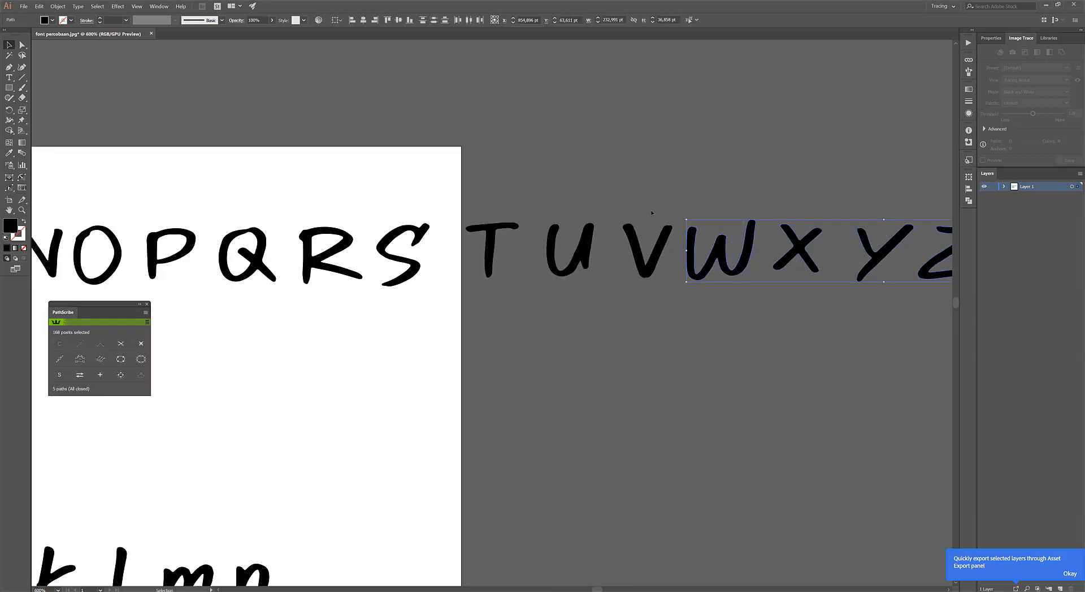
scroll(540, 255, down, 2)
scroll(772, 273, down, 2)
drag(804, 279, 255, 222)
click(436, 24)
click(482, 176)
Assemble the lowercase letters a to y in one row below the uppercase row, starting under the A.
scroll(418, 262, up, 15)
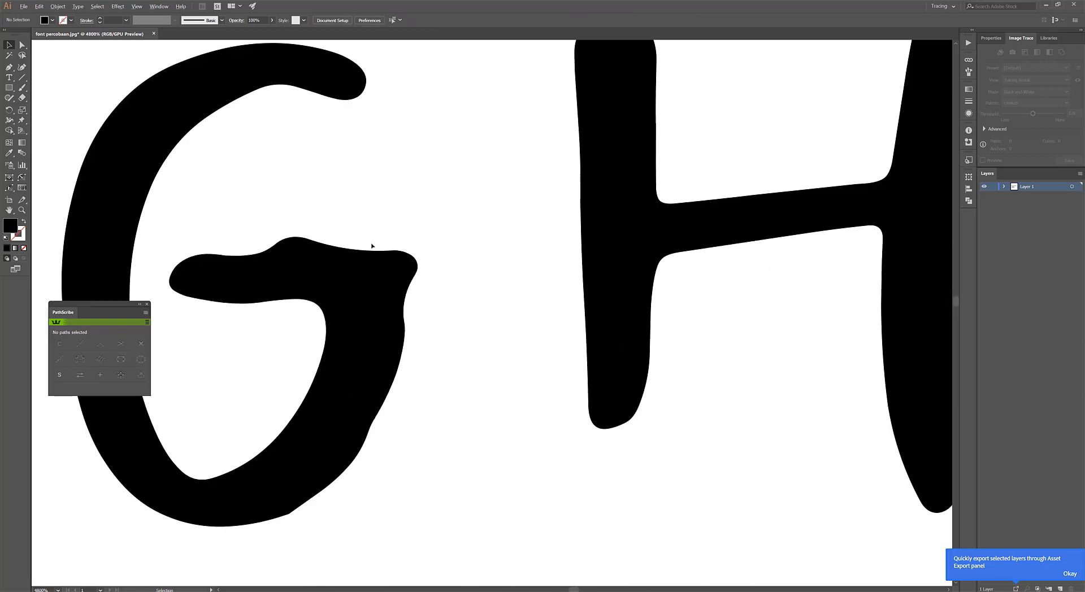
scroll(372, 246, down, 15)
scroll(346, 249, up, 8)
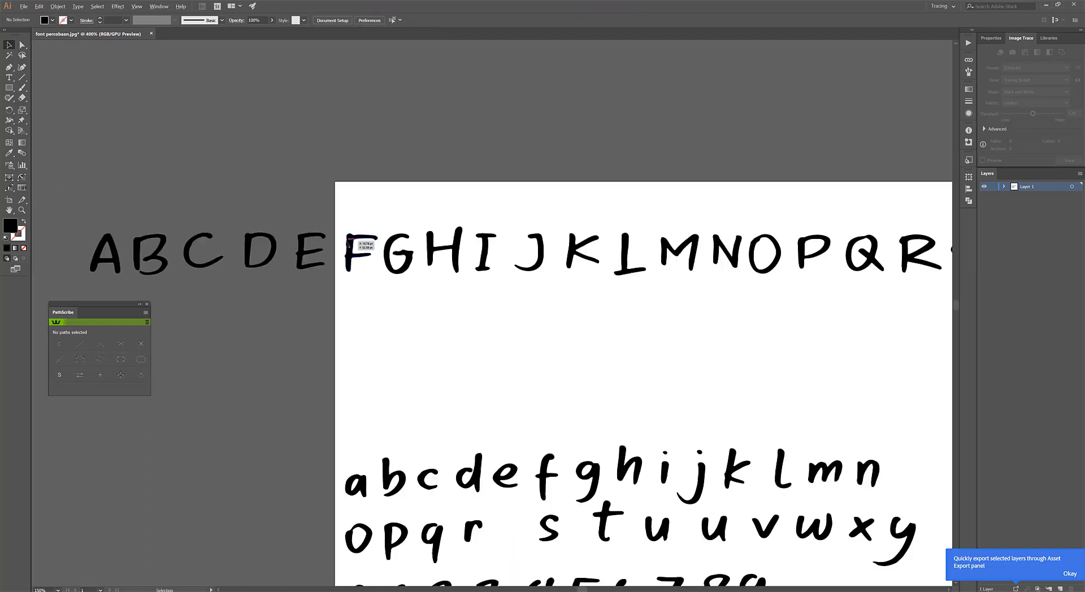
scroll(515, 276, up, 2)
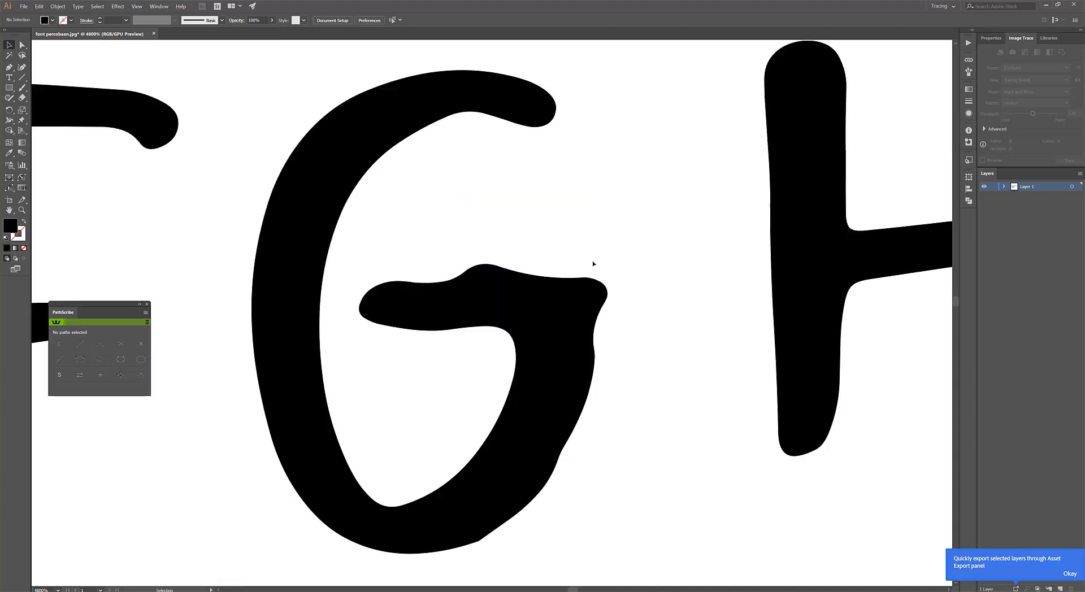
scroll(624, 249, down, 10)
drag(442, 345, 313, 319)
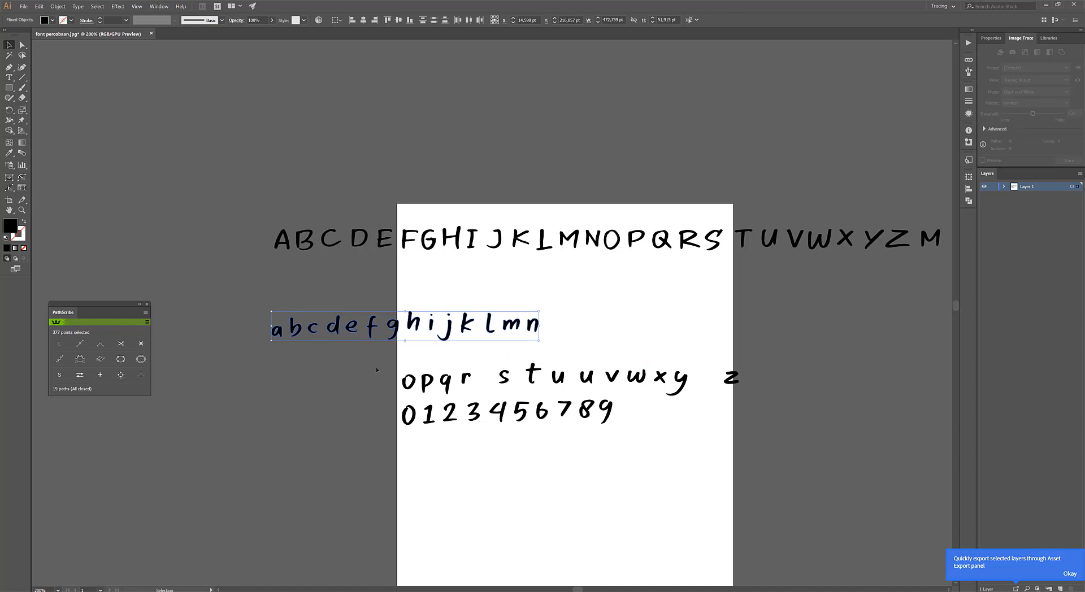
drag(466, 381, 609, 325)
drag(694, 386, 707, 389)
drag(568, 375, 677, 315)
Show the document rulers.
scroll(604, 320, up, 3)
scroll(603, 321, down, 5)
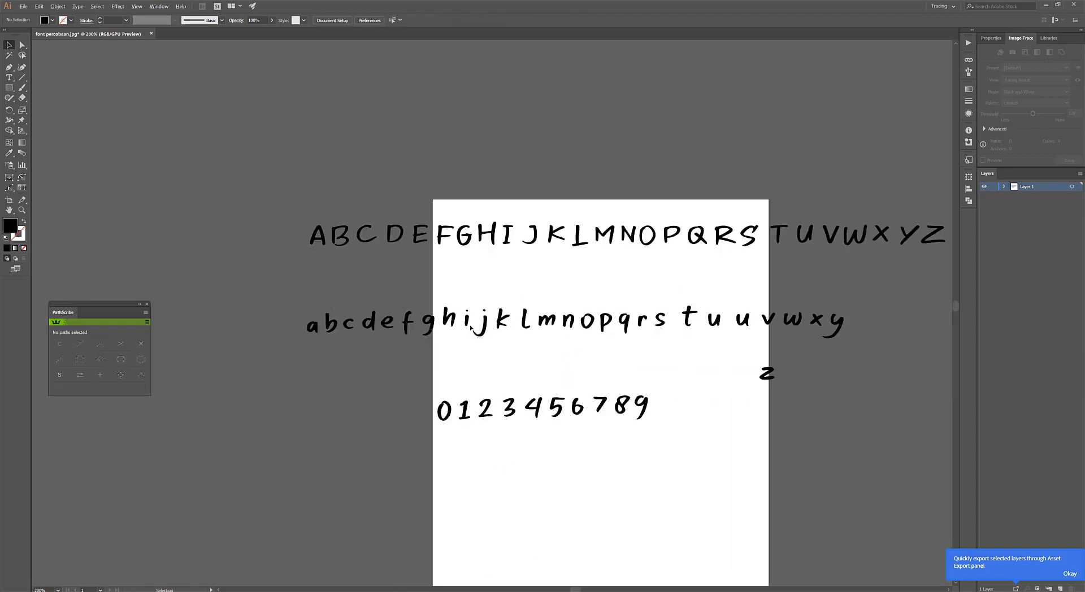
scroll(487, 324, up, 1)
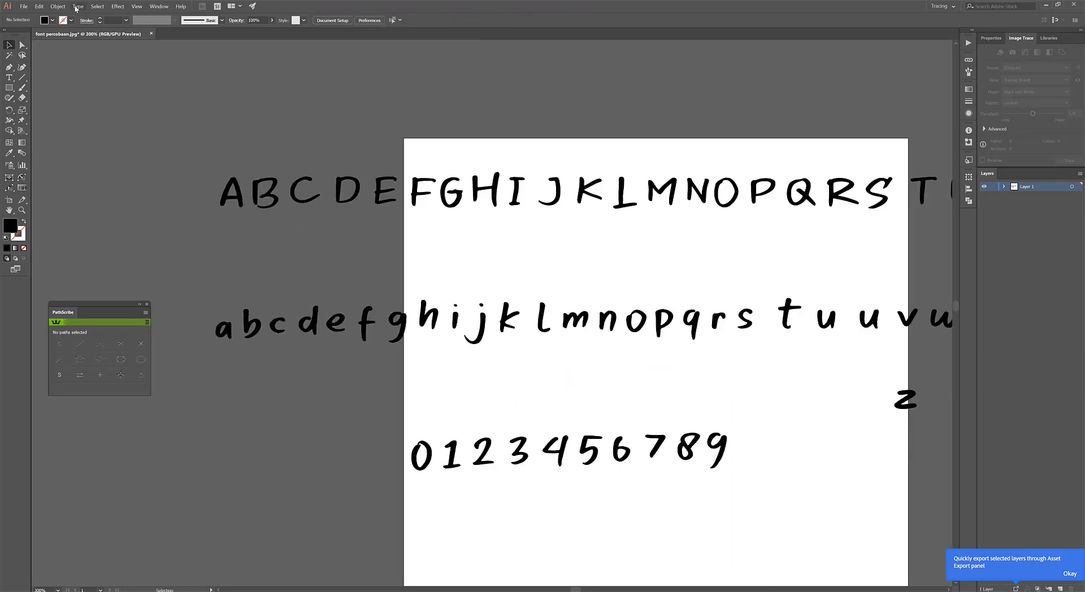
click(144, 6)
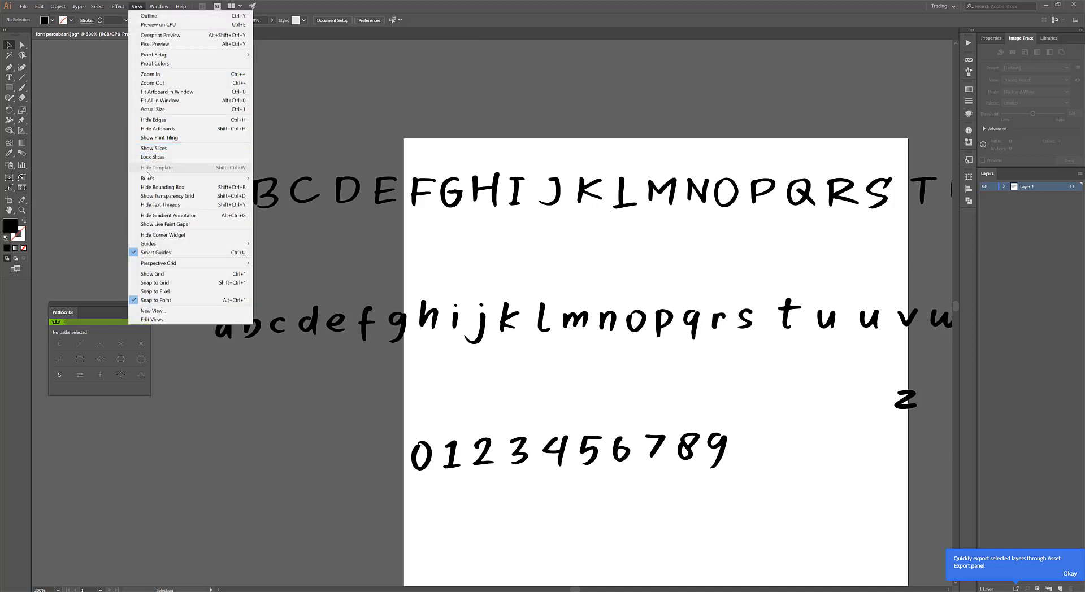
mouse_move(151, 181)
click(277, 178)
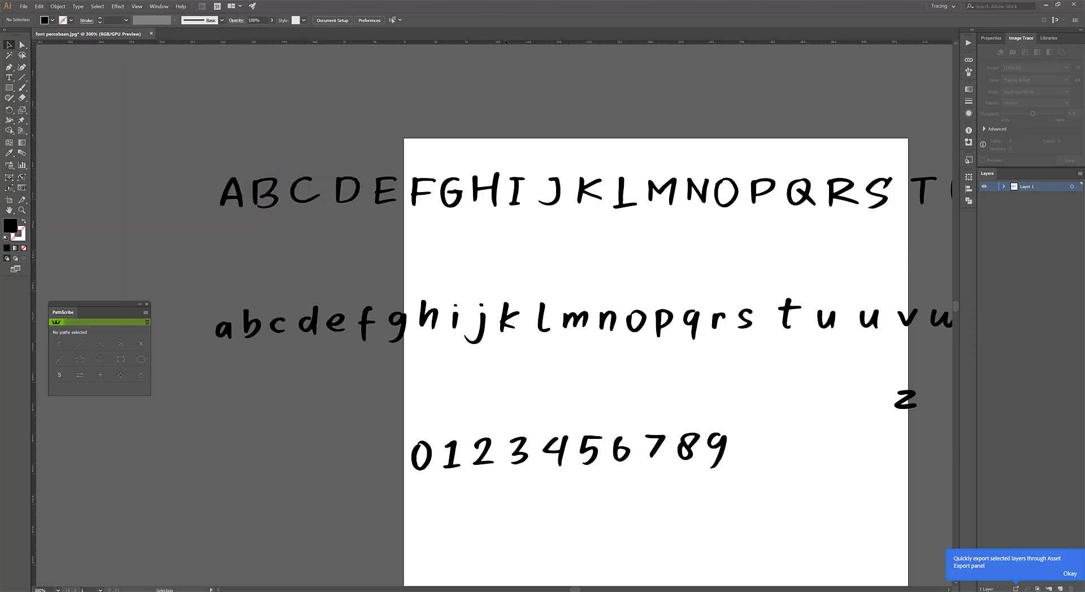
Place two horizontal guides marking the x-height and baseline of the lowercase row and align the letters a to g to them.
drag(552, 311, 565, 331)
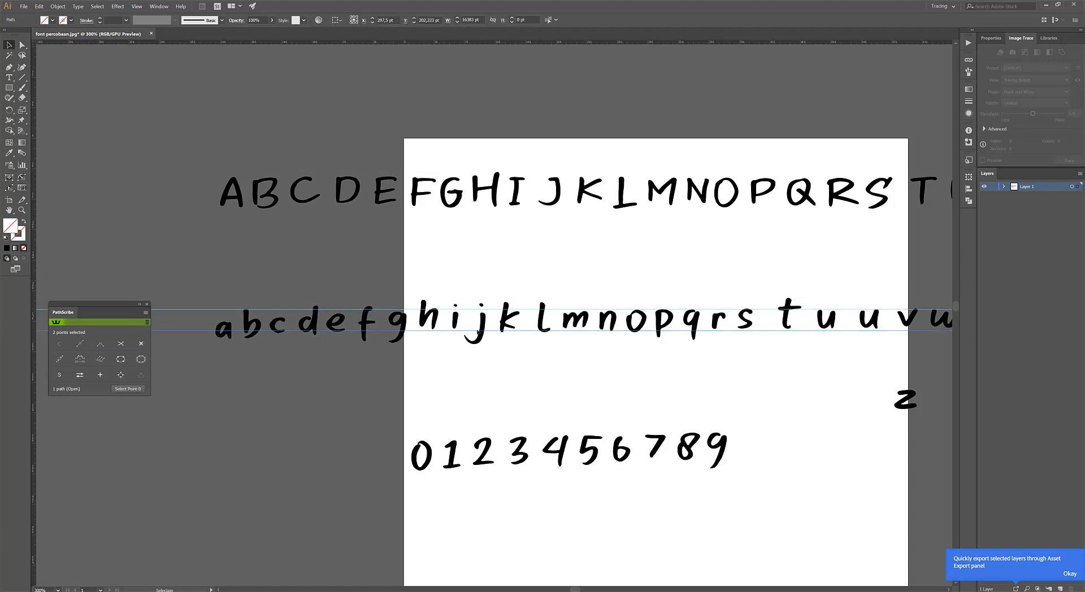
scroll(232, 324, up, 2)
drag(221, 326, 219, 309)
drag(265, 312, 266, 297)
drag(328, 318, 380, 299)
drag(450, 317, 497, 295)
drag(556, 318, 544, 314)
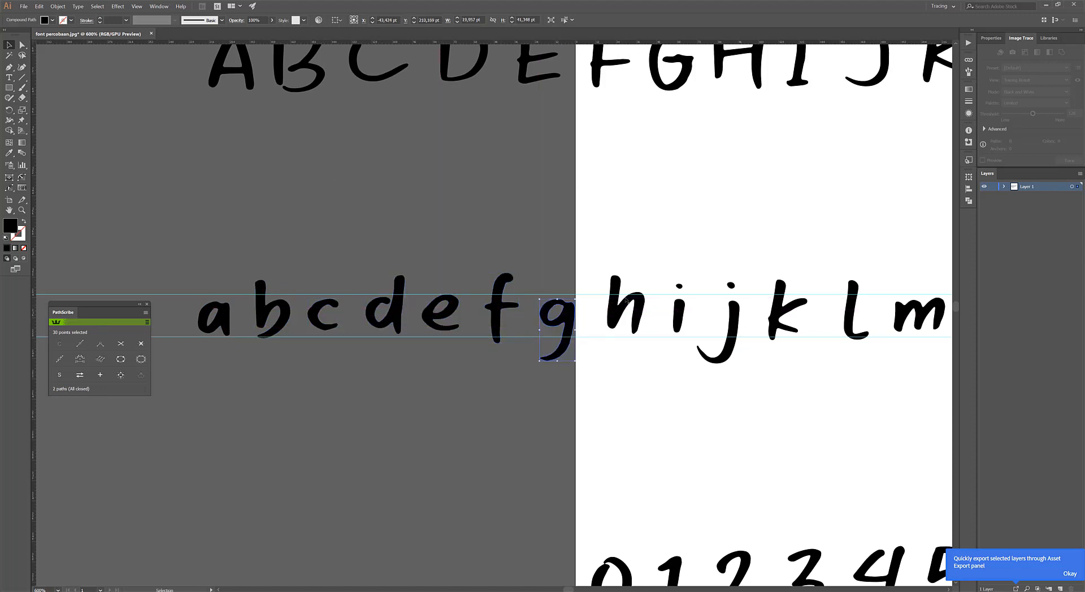
Align the lowercase letters from h through the first u to the two guides.
drag(625, 304, 620, 307)
drag(580, 326, 396, 343)
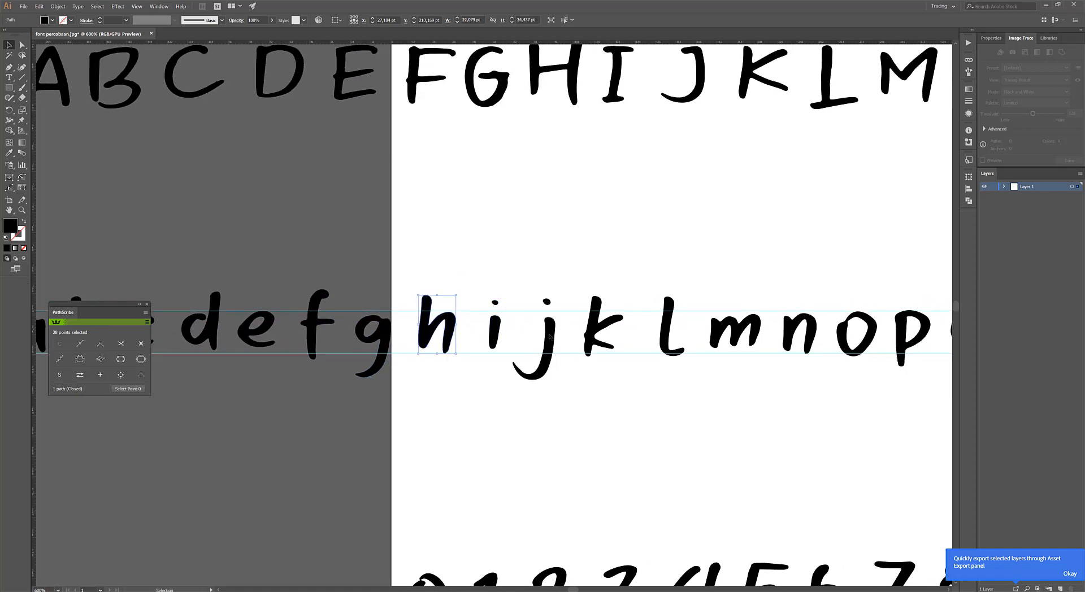
drag(595, 327, 599, 326)
drag(669, 323, 721, 325)
drag(722, 371, 443, 393)
click(525, 414)
drag(682, 354, 612, 346)
drag(696, 320, 669, 321)
drag(722, 315, 481, 349)
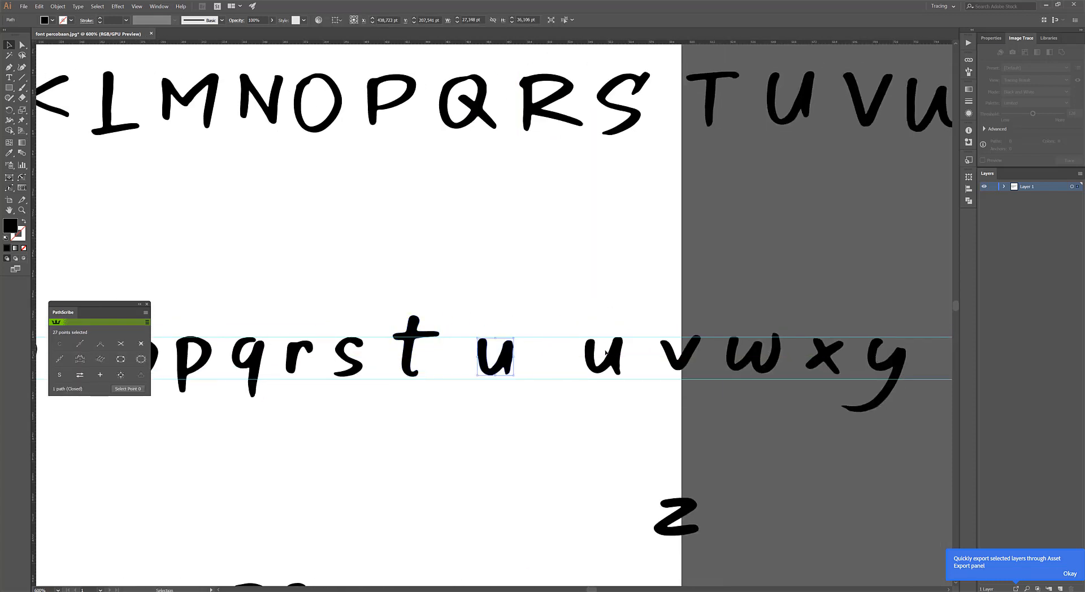
Move the second lowercase u closer to the first and delete the duplicate u next to the t.
drag(593, 351, 542, 351)
key(ctrl+shift+a)
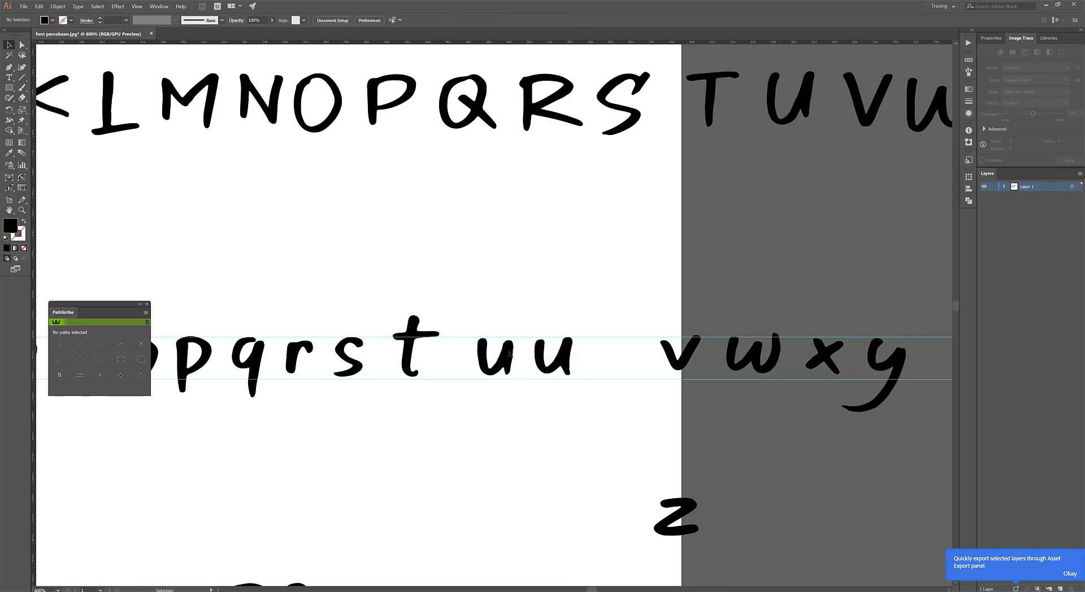
drag(475, 322, 473, 318)
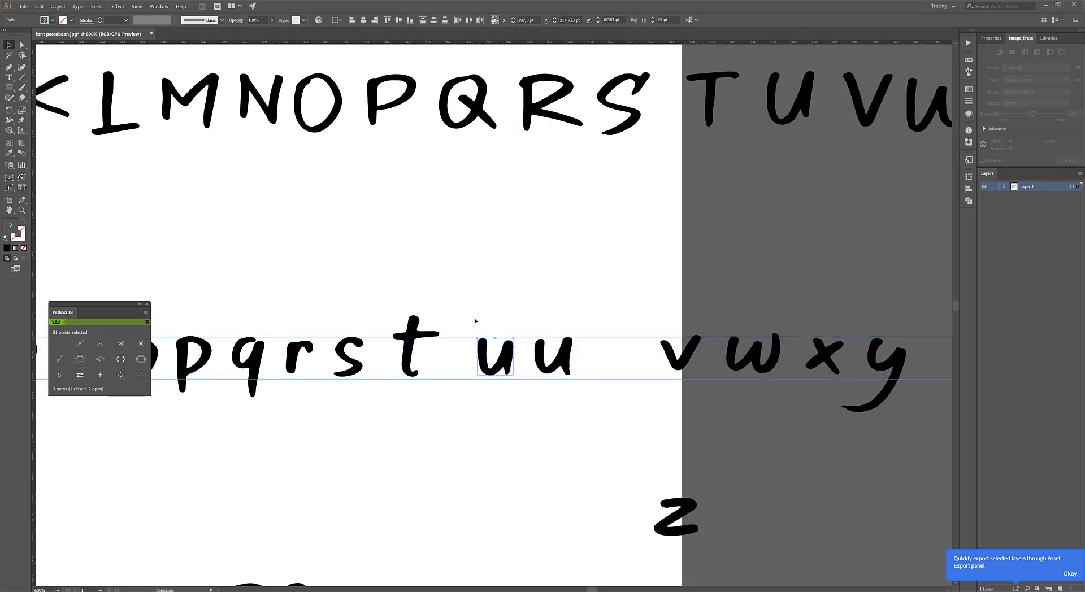
key(Delete)
key(ctrl+z)
click(508, 355)
key(Delete)
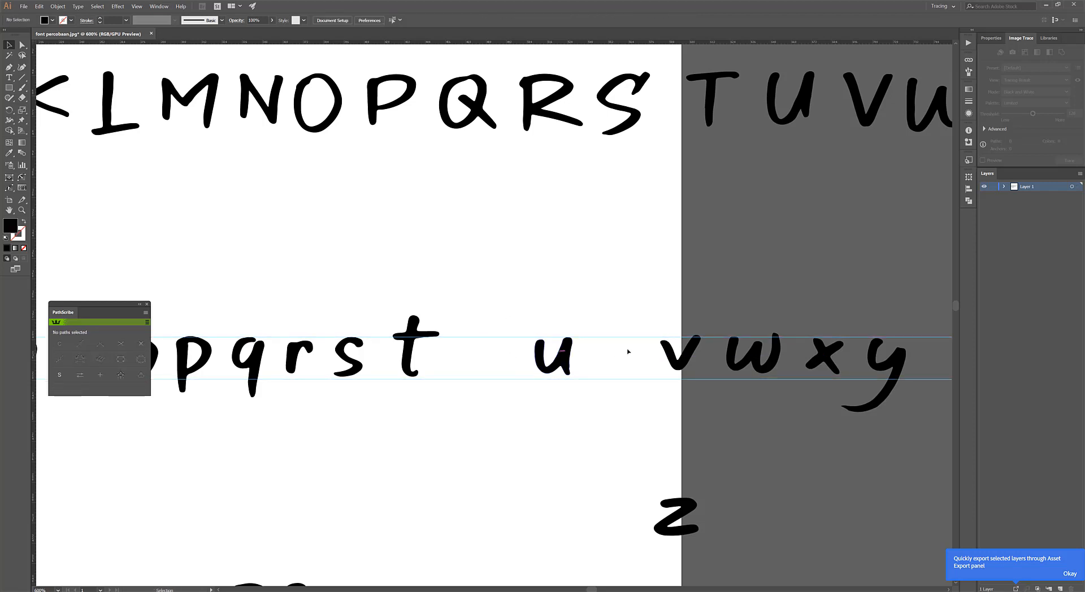
Close the gap after the t by moving u, v, w, x and y along the guides with even spacing.
drag(539, 350, 476, 350)
drag(668, 350, 539, 351)
drag(746, 355, 611, 356)
drag(824, 354, 679, 355)
drag(901, 351, 754, 352)
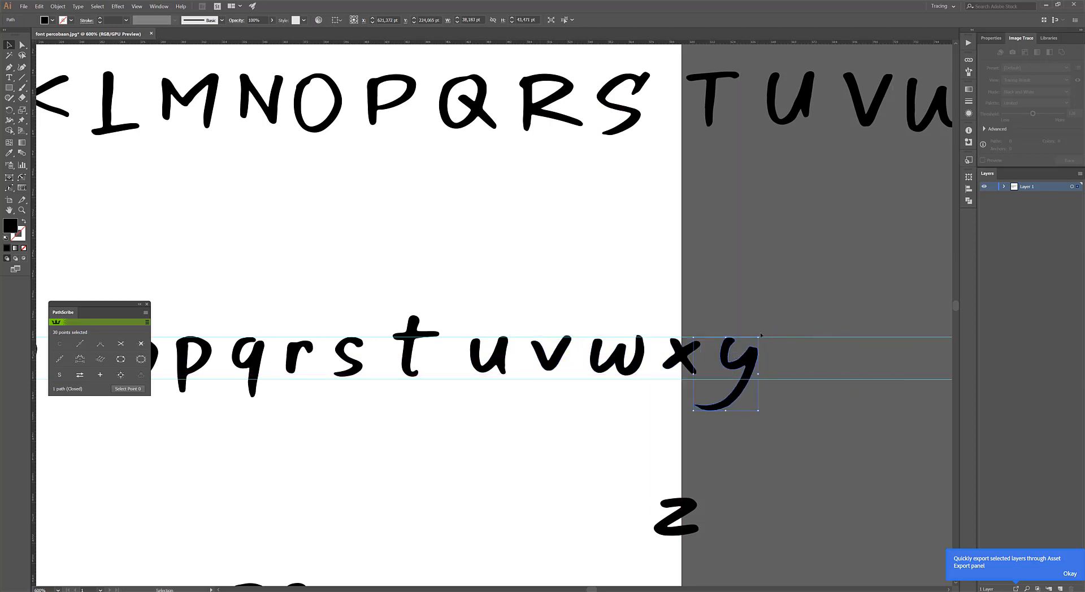
Seat the y on the guides and place the z after it to complete the lowercase row.
drag(760, 415, 780, 362)
click(780, 362)
drag(716, 346, 721, 352)
drag(681, 504, 753, 351)
click(778, 298)
scroll(627, 337, down, 4)
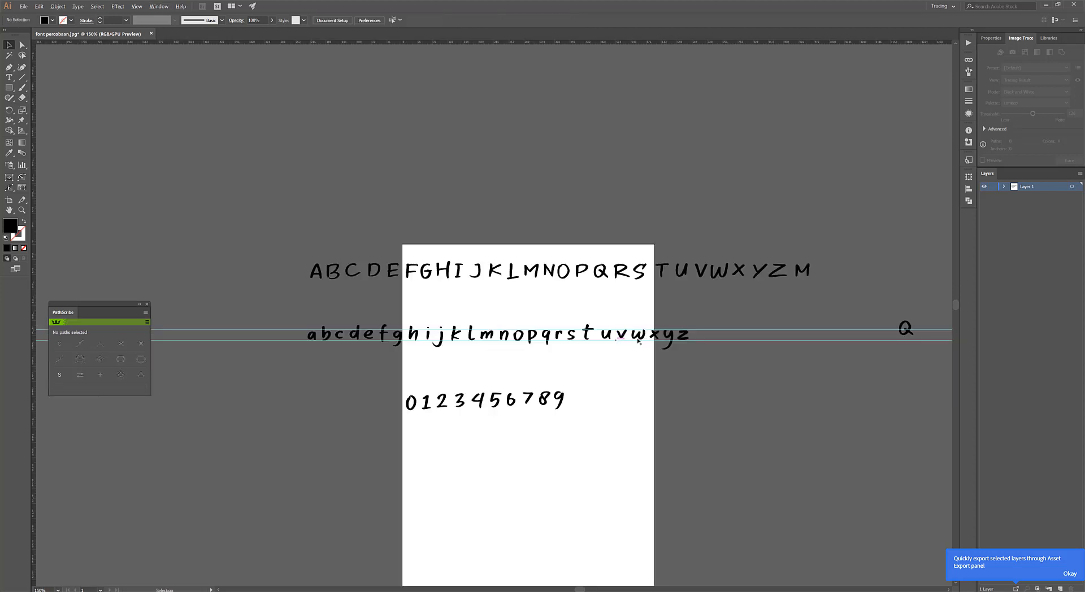
Delete the stray uppercase Q lying outside the artboard beyond the lowercase row.
drag(896, 320, 924, 361)
click(925, 361)
click(908, 325)
key(Delete)
click(547, 371)
Place two horizontal guides for the top and baseline of the digit row and align the digits 0 to 4 between them.
scroll(474, 432, up, 2)
drag(467, 296, 470, 318)
drag(483, 42, 480, 345)
drag(354, 375, 389, 288)
scroll(368, 370, up, 2)
drag(462, 350, 462, 277)
drag(526, 344, 528, 285)
drag(526, 277, 524, 277)
click(559, 272)
drag(597, 347, 588, 274)
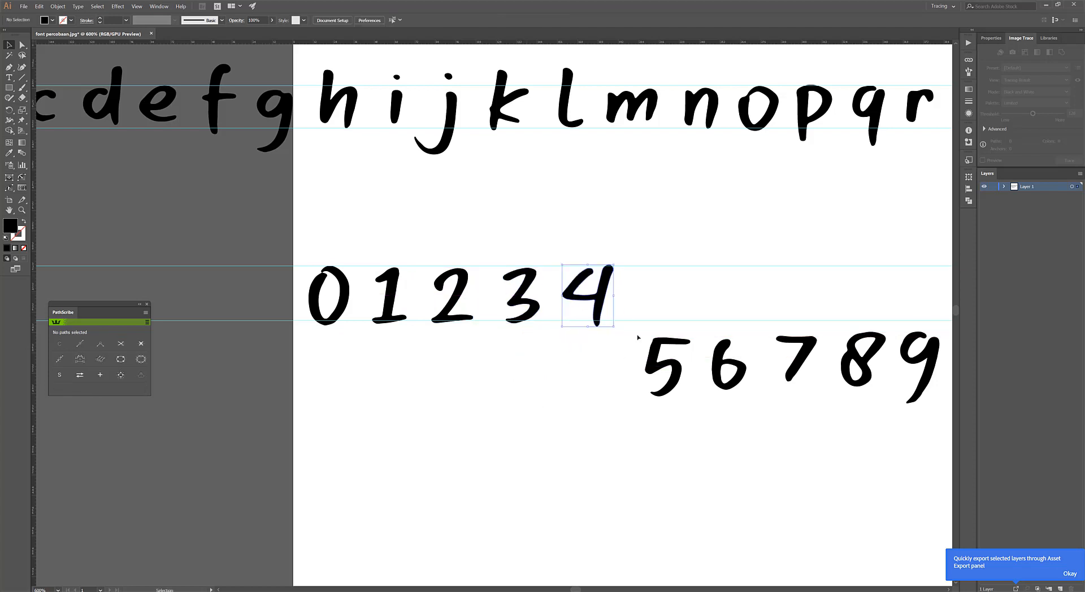
Align the digits 5 to 9 to the digit row guides, level with the 4.
drag(687, 396, 483, 350)
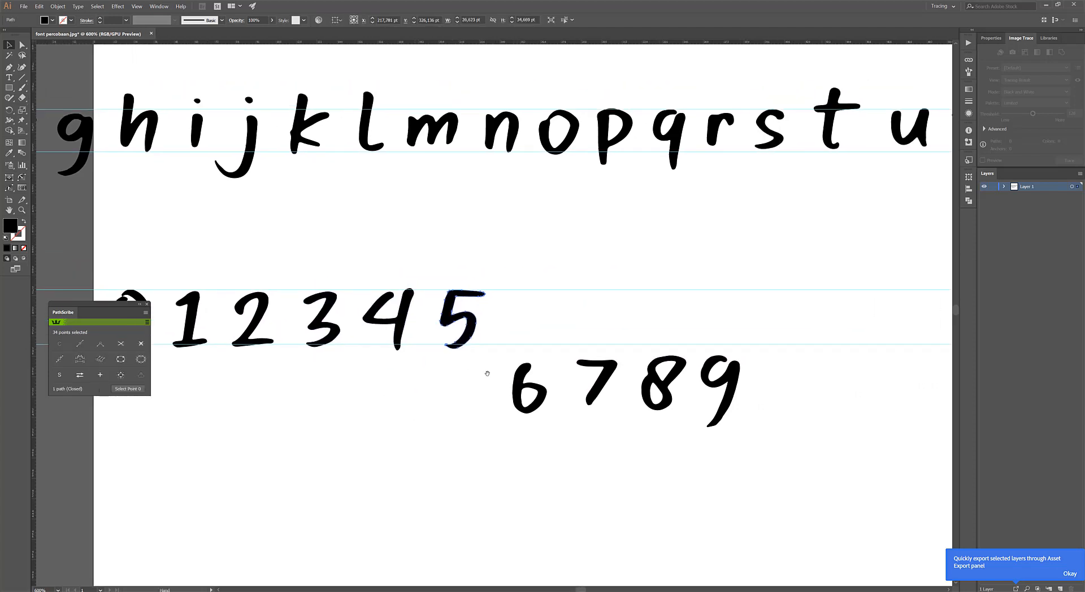
drag(532, 320, 535, 370)
drag(530, 368, 526, 310)
key(ctrl+z)
click(544, 262)
drag(527, 374, 527, 306)
drag(594, 370, 638, 266)
drag(658, 384, 648, 319)
drag(711, 364, 710, 295)
click(714, 274)
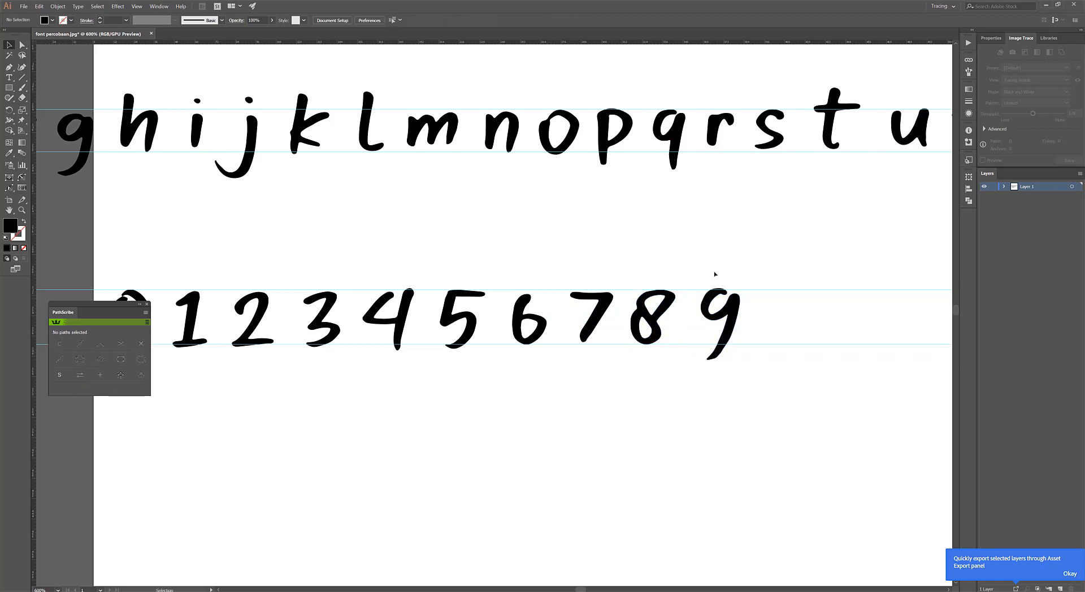
Hide all the guides.
scroll(714, 274, down, 5)
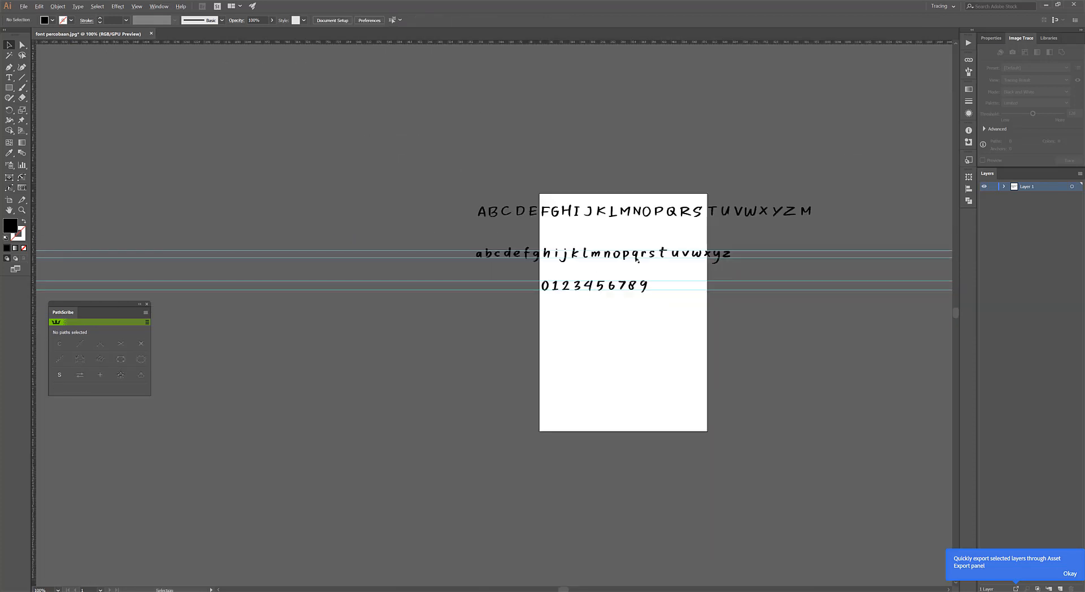
scroll(625, 261, up, 2)
click(843, 251)
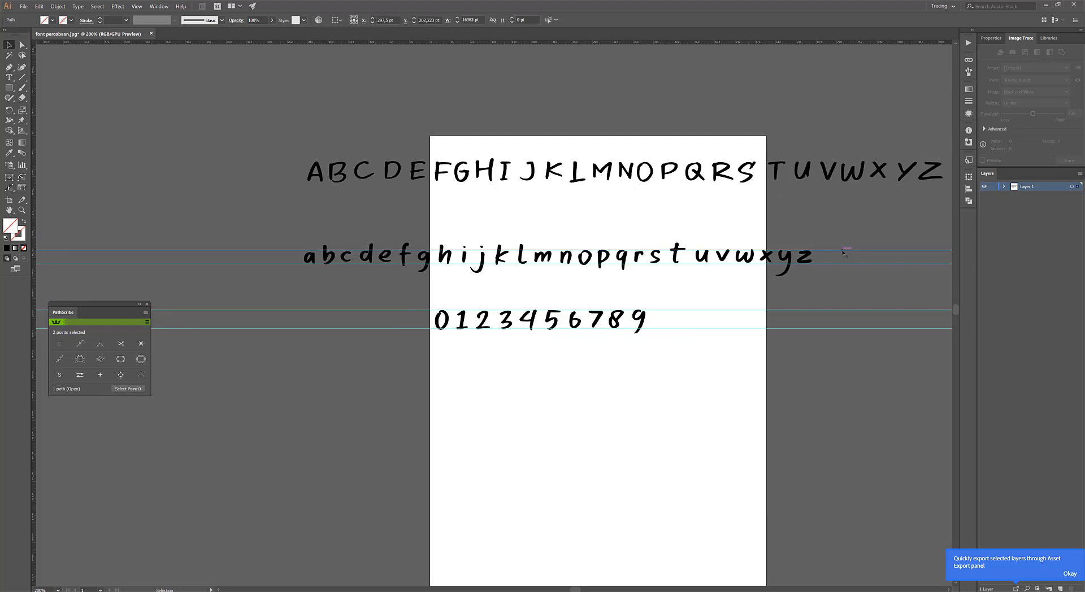
key(ctrl+semicolon)
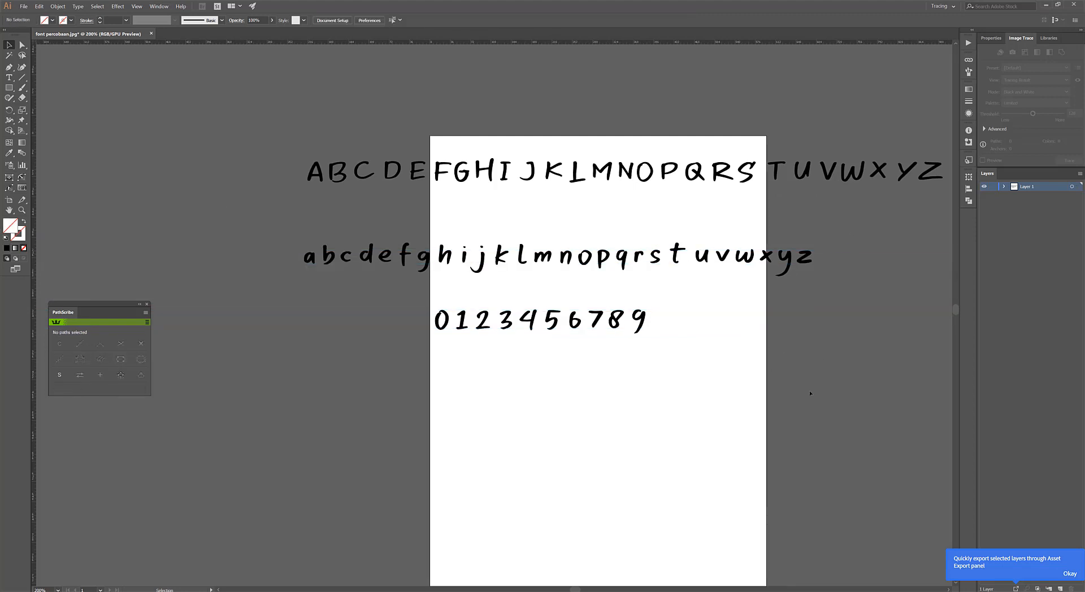
drag(297, 265, 334, 208)
drag(696, 369, 397, 271)
key(ctrl+z)
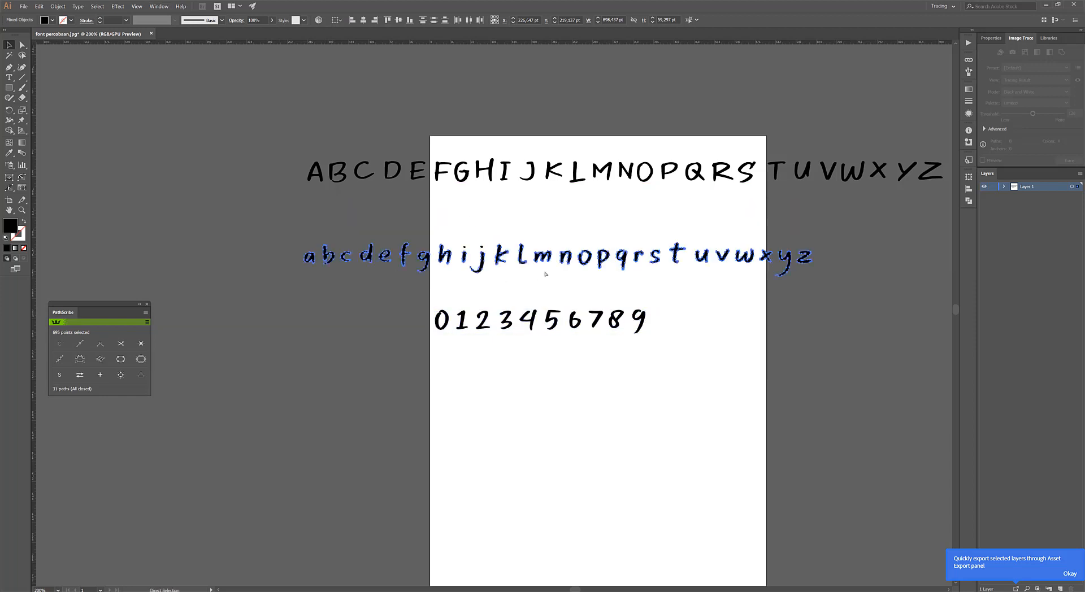
Move the lowercase row up beneath the uppercase row and the digit row directly below it, both starting under the A.
drag(859, 284, 268, 233)
drag(351, 257, 360, 220)
drag(672, 367, 345, 253)
click(355, 323)
scroll(549, 266, down, 3)
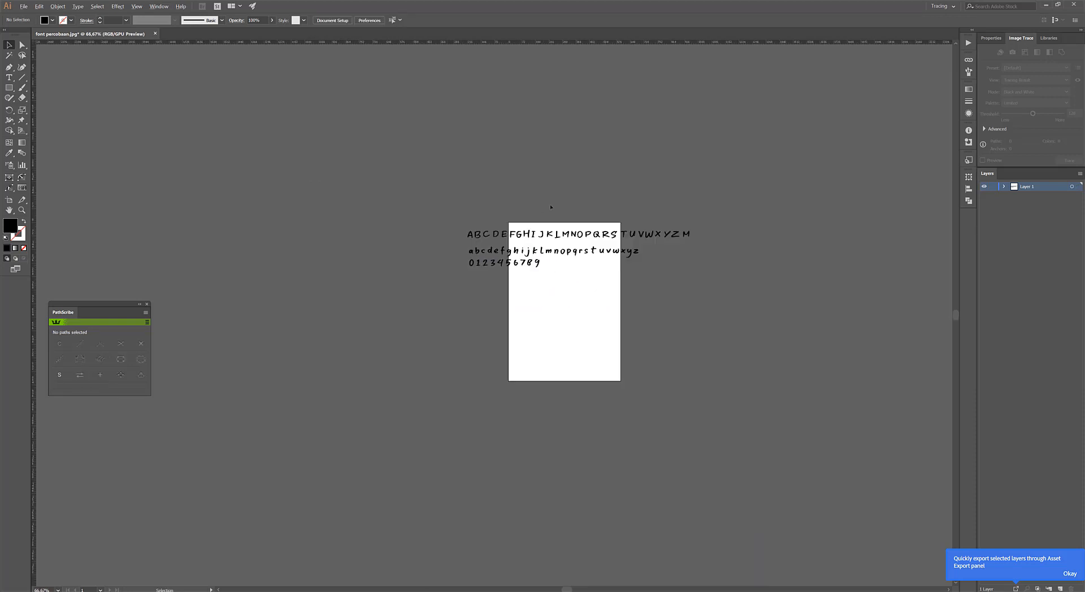
Remove the anchor points that form the bump on the upper edge of the uppercase G's crossbar.
scroll(548, 209, up, 2)
scroll(479, 278, up, 2)
scroll(479, 278, up, 3)
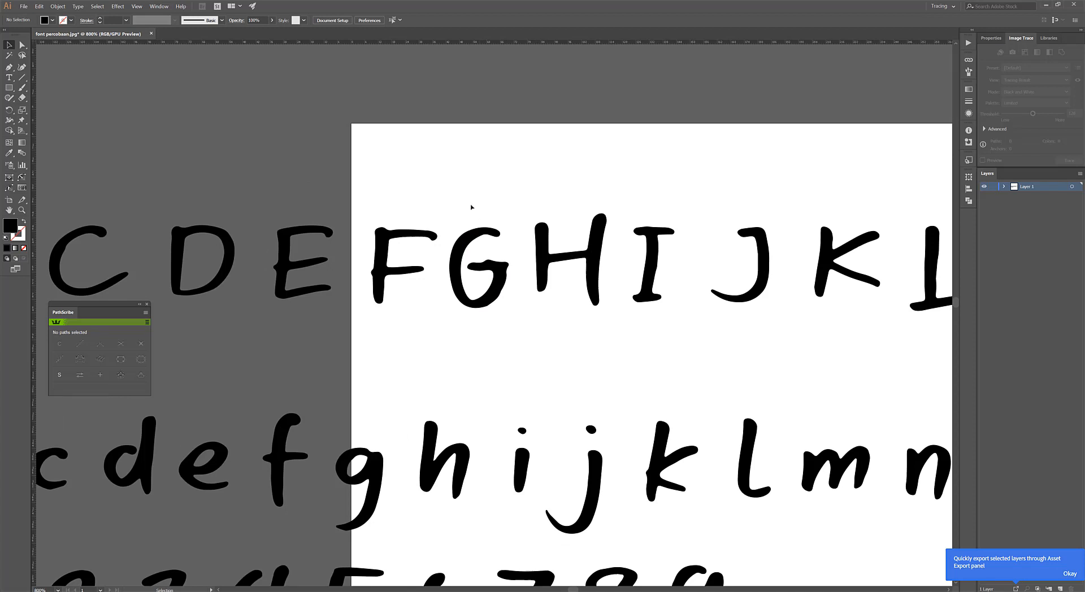
scroll(394, 268, down, 4)
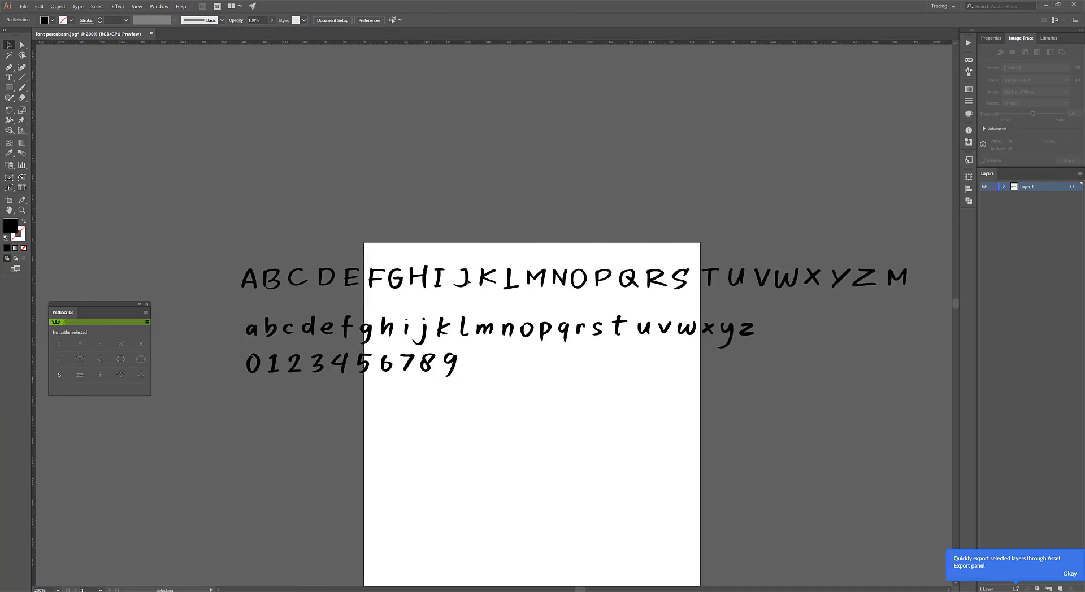
scroll(430, 305, up, 7)
click(438, 318)
key(a)
click(376, 318)
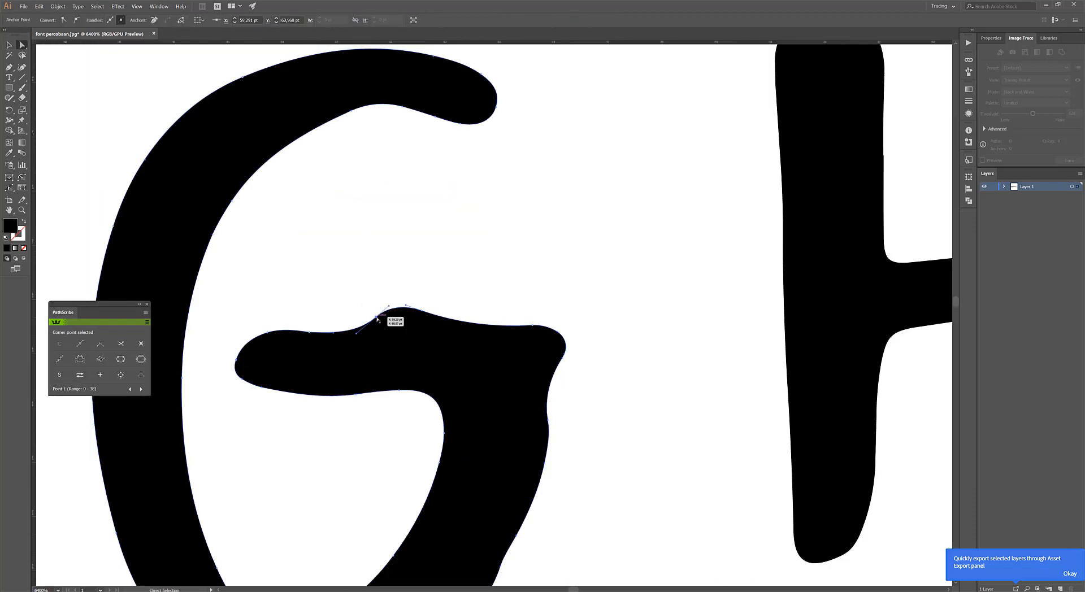
key(minus)
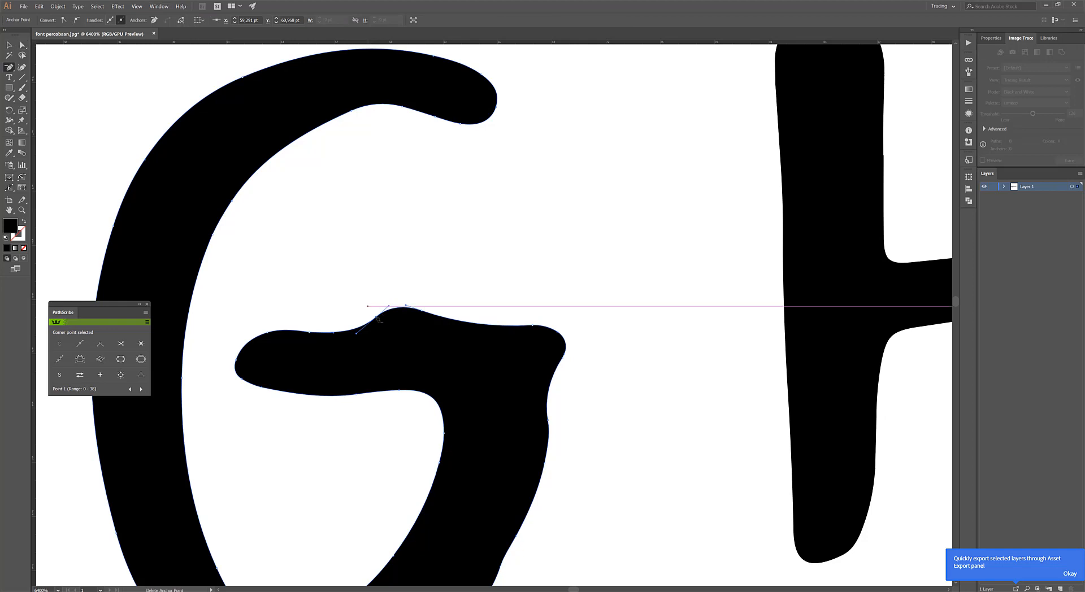
click(377, 317)
click(422, 310)
key(a)
click(394, 232)
Delete the corner anchor point on the lower curve of the G and extend the adjoining handle to round out the bowl.
scroll(398, 237, down, 3)
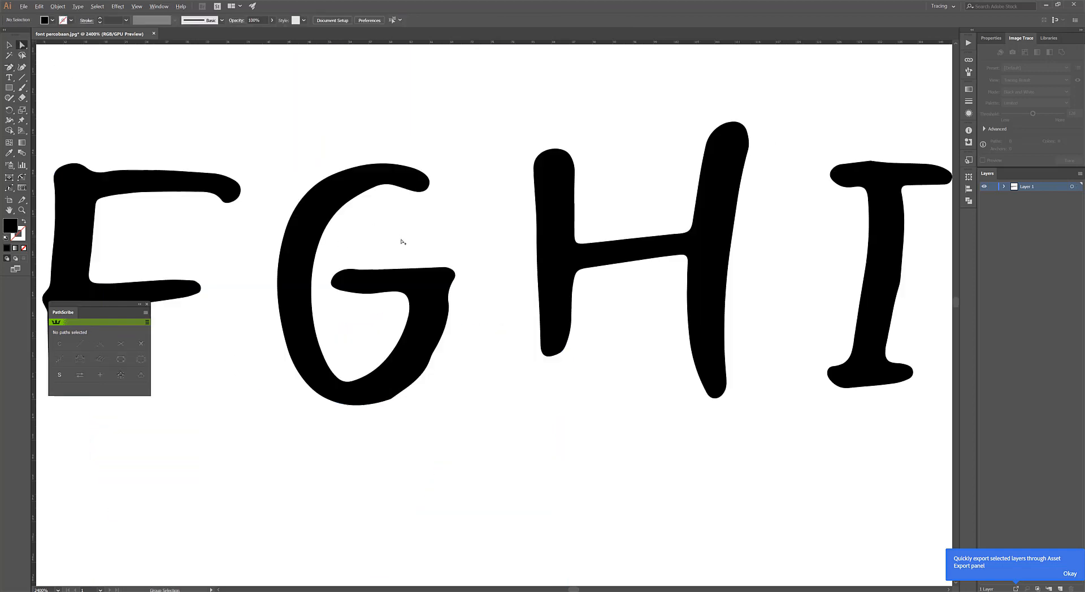
scroll(398, 242, down, 5)
scroll(408, 290, up, 7)
scroll(445, 293, down, 3)
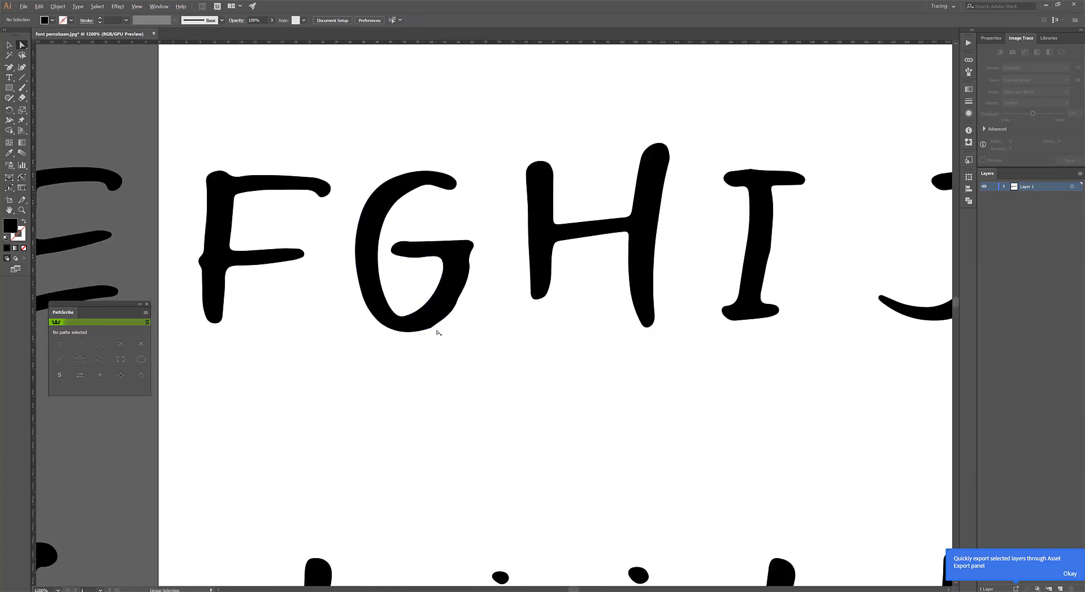
scroll(438, 333, up, 5)
click(389, 312)
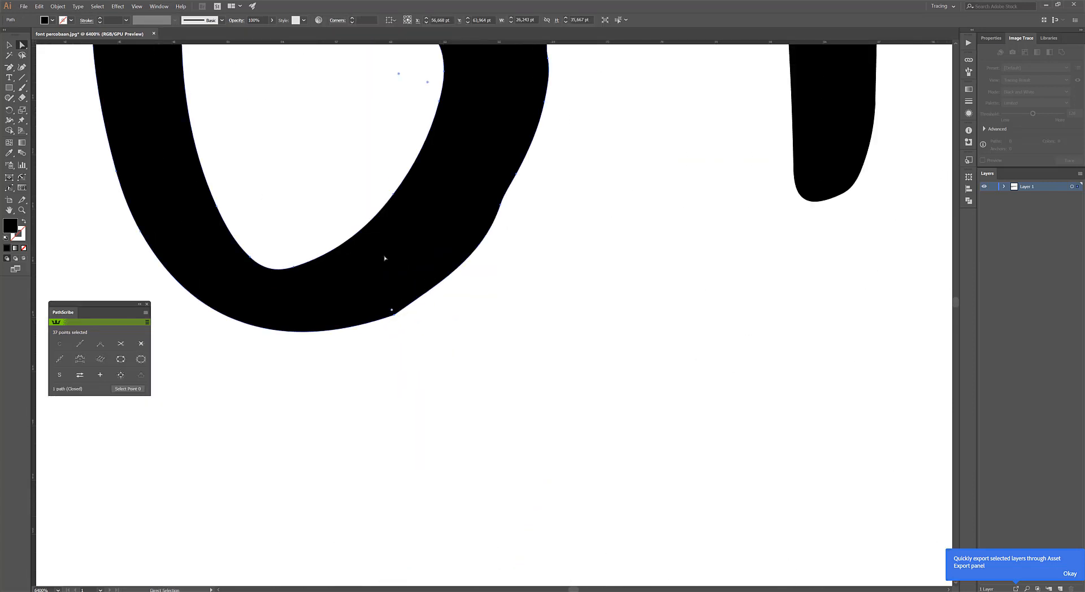
key(p)
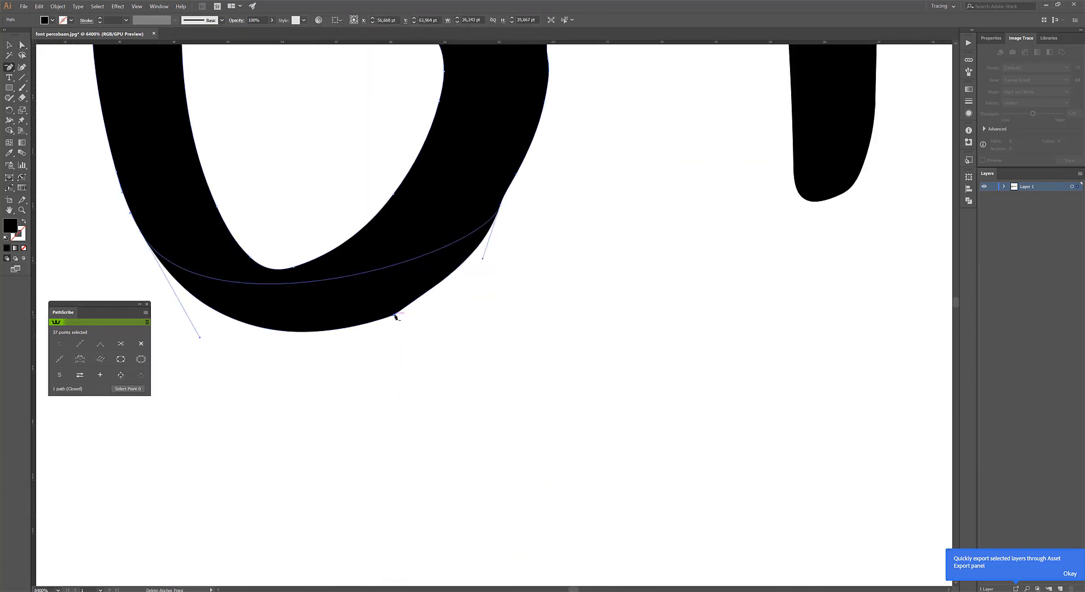
click(394, 314)
click(21, 53)
click(21, 45)
drag(200, 338, 238, 431)
scroll(428, 318, down, 8)
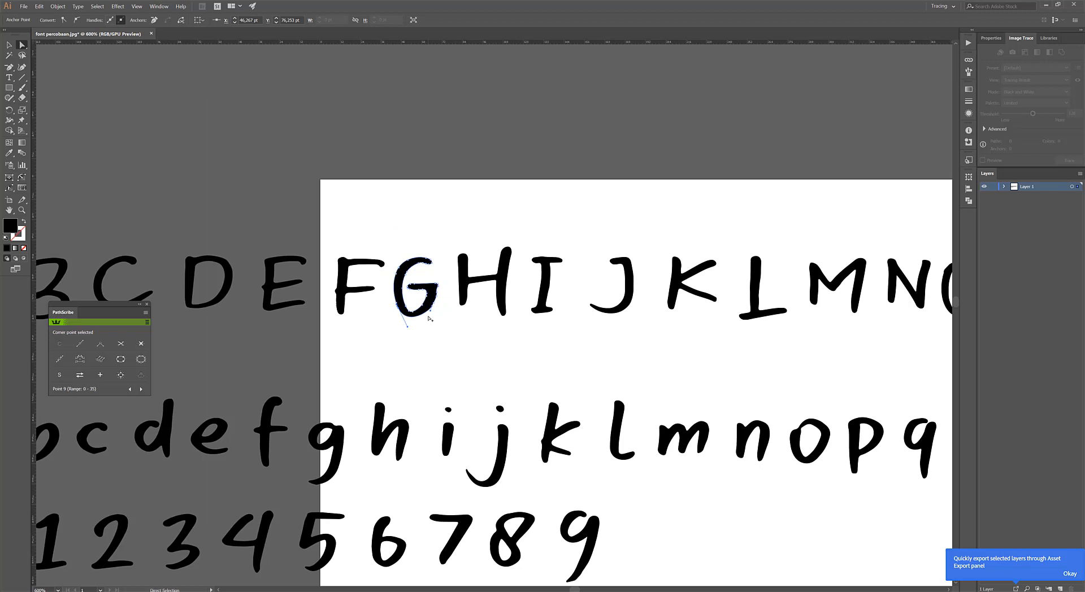
click(508, 351)
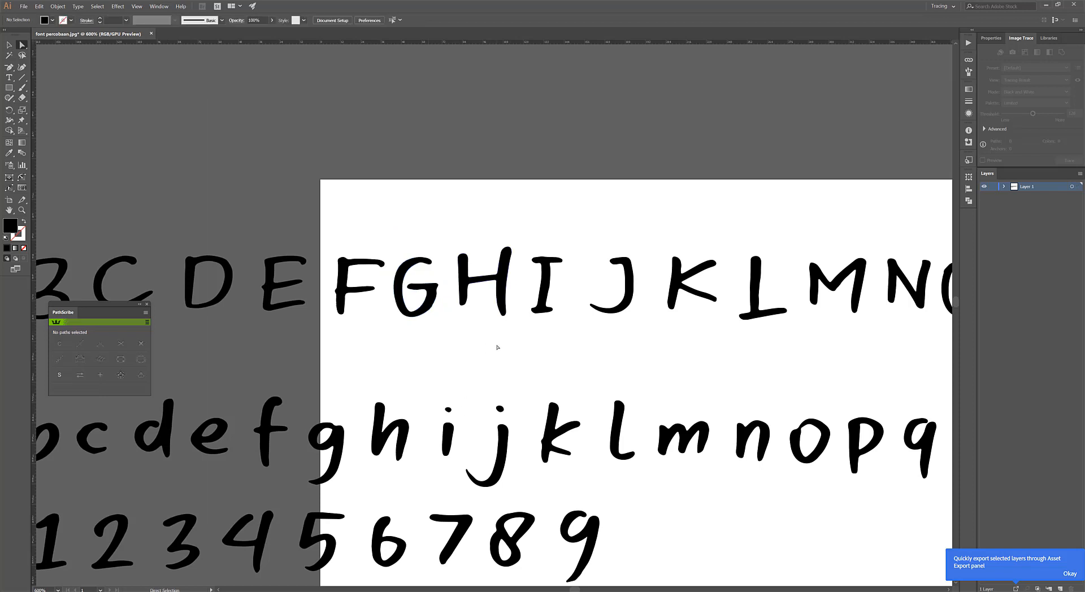
Examine the outlines of the remaining uppercase letters and the overall layout of the rows.
scroll(252, 242, up, 5)
scroll(252, 241, down, 7)
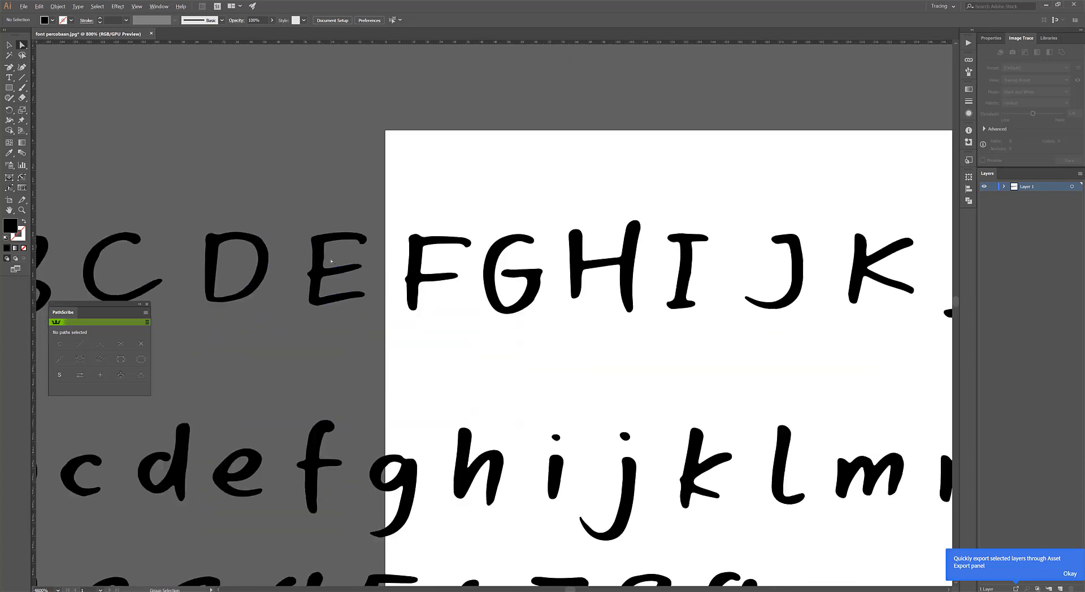
scroll(524, 268, up, 3)
scroll(524, 269, down, 3)
scroll(446, 231, up, 6)
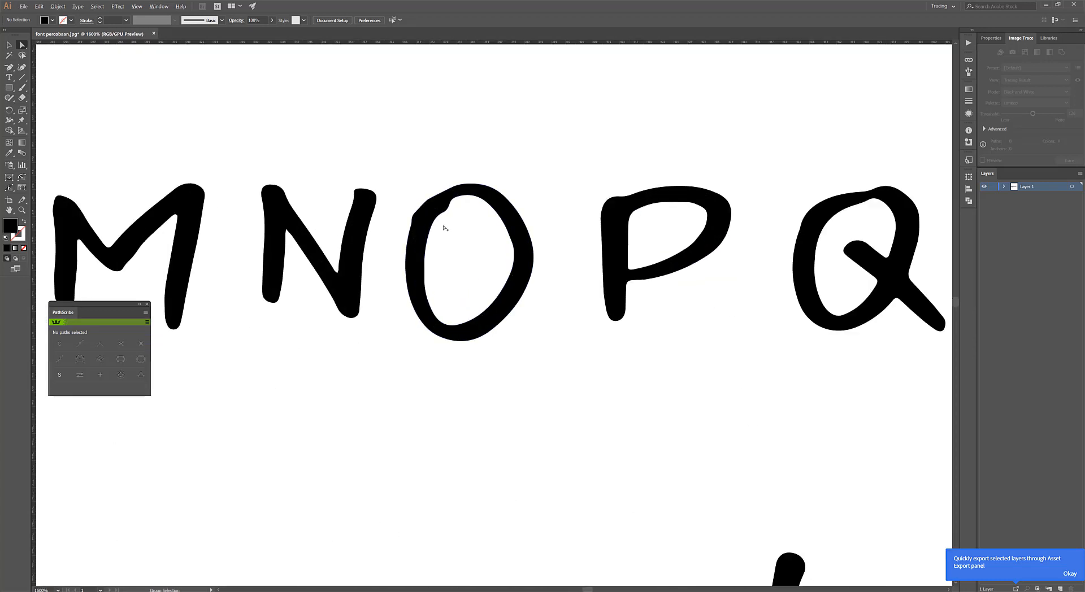
scroll(489, 258, down, 7)
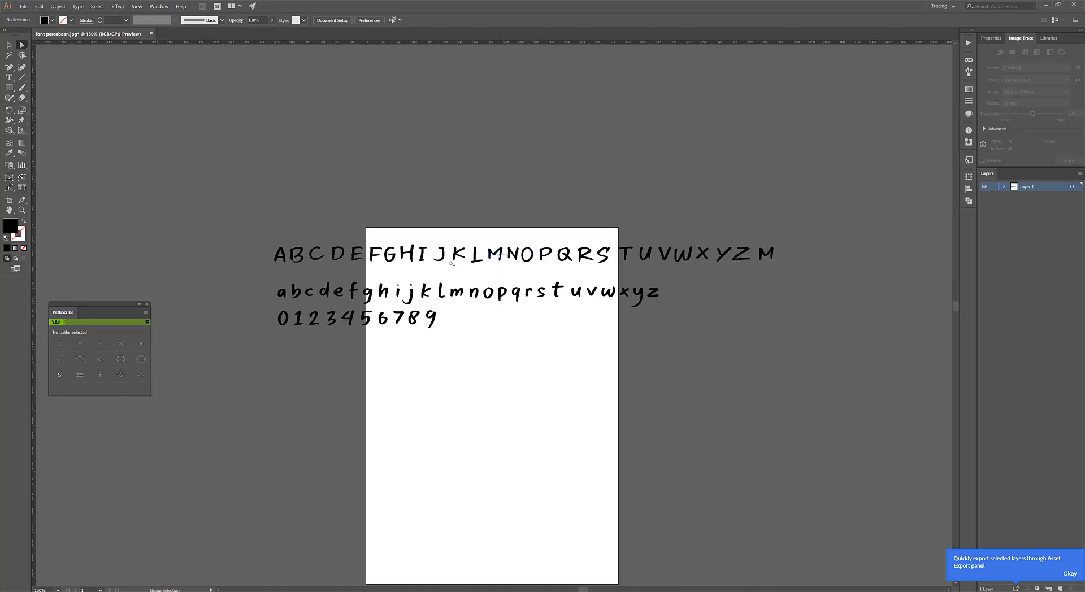
scroll(444, 260, up, 1)
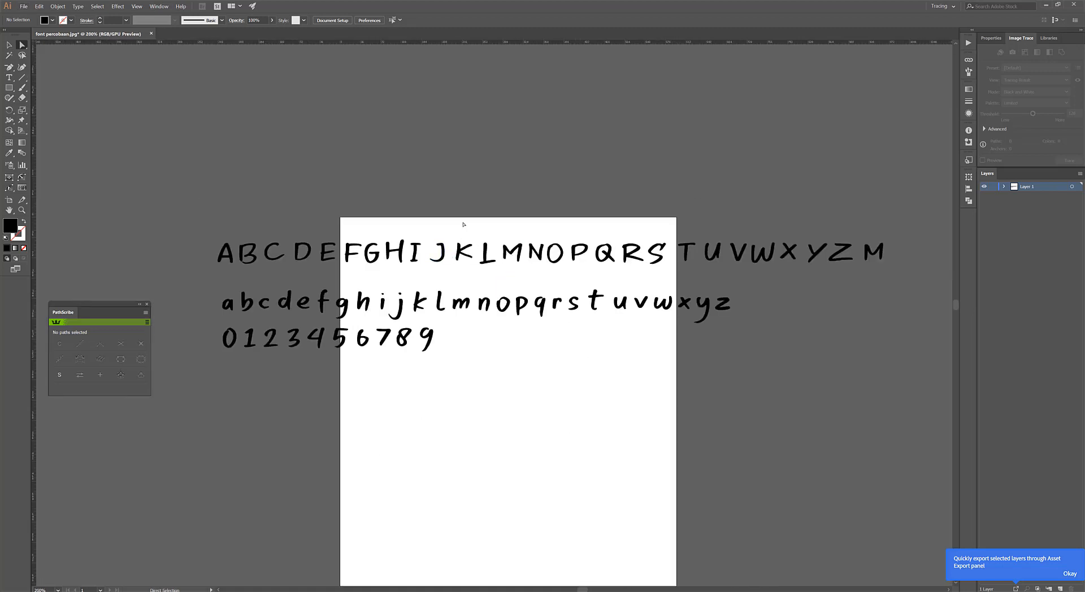
scroll(191, 247, up, 2)
Shift the uppercase A, B and C closer to the D to even out their spacing.
drag(212, 223, 388, 290)
scroll(345, 248, up, 1)
drag(344, 250, 355, 250)
click(354, 203)
click(269, 255)
drag(268, 256, 240, 243)
click(319, 299)
scroll(410, 281, down, 3)
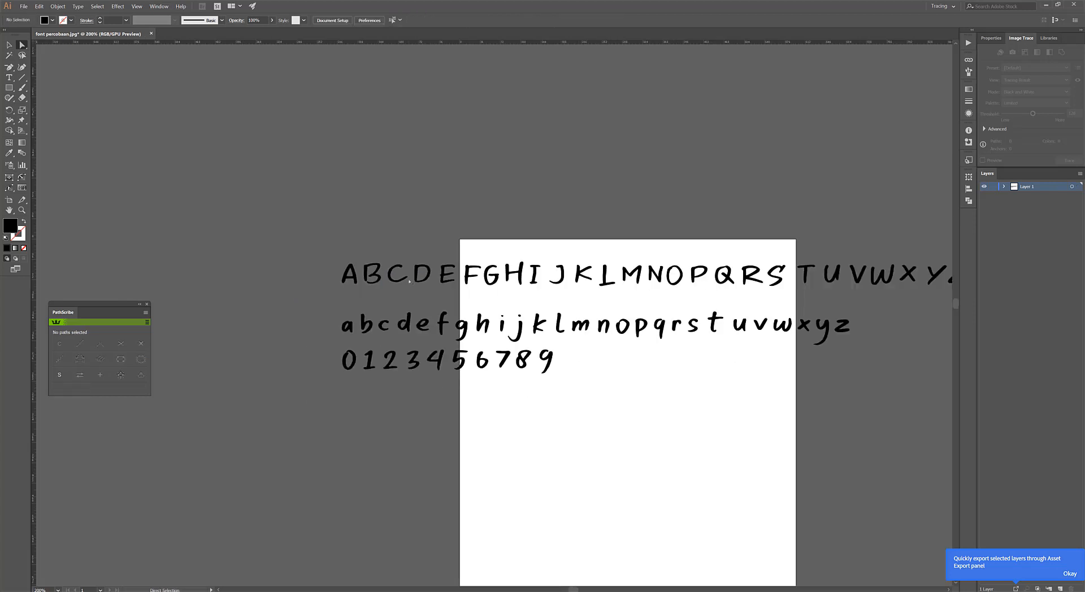
scroll(446, 300, down, 2)
scroll(631, 286, up, 2)
right_click(552, 232)
click(520, 213)
scroll(485, 303, down, 1)
scroll(486, 304, down, 1)
right_click(462, 312)
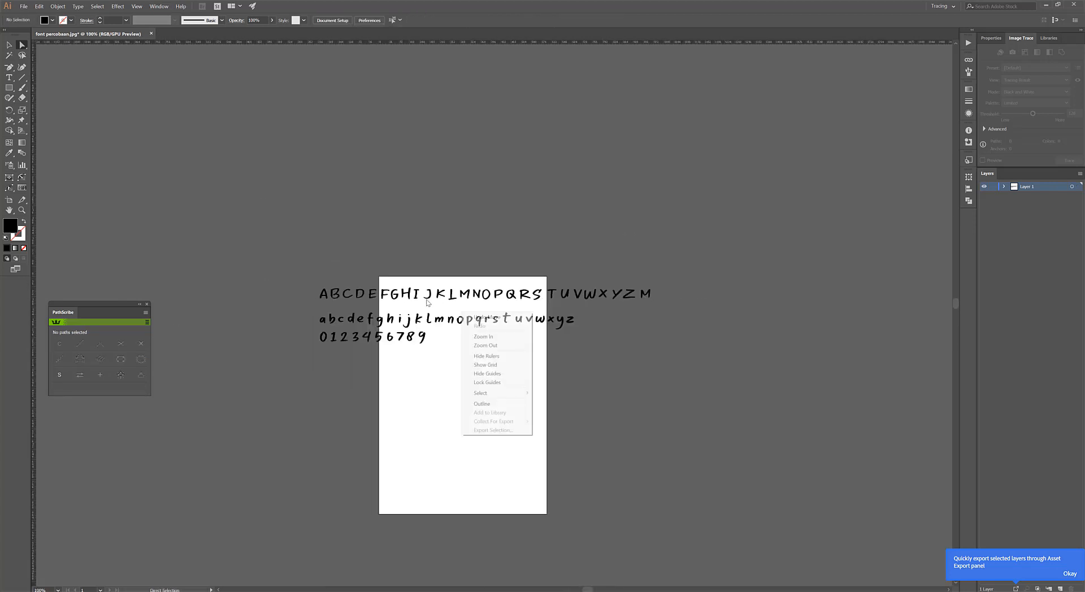
click(426, 315)
scroll(398, 314, up, 2)
right_click(452, 219)
click(436, 213)
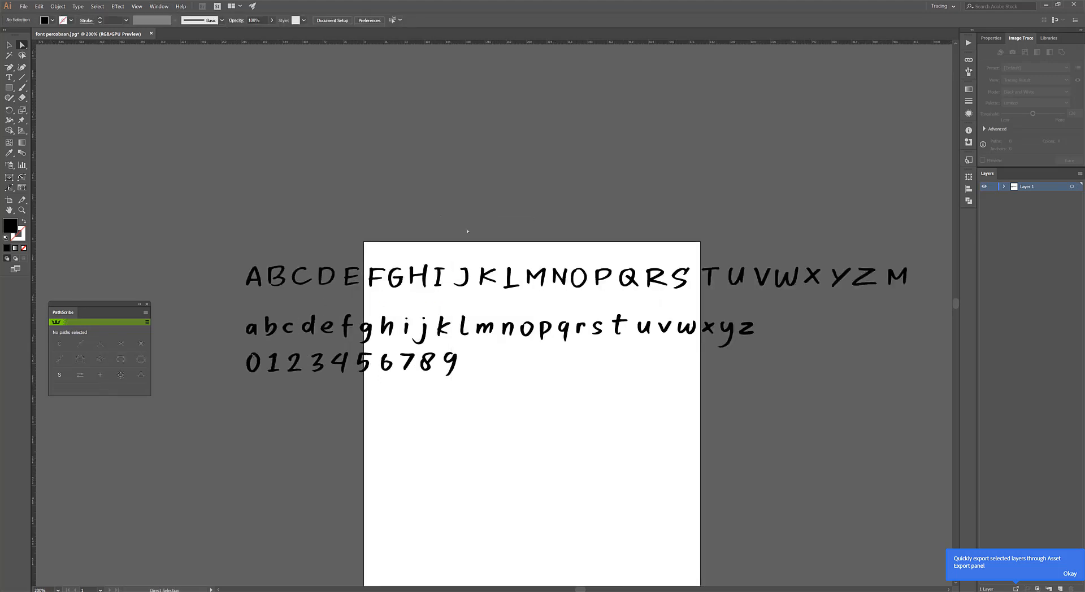
Dismiss the notification about exporting layers through the Asset Export panel.
click(1070, 574)
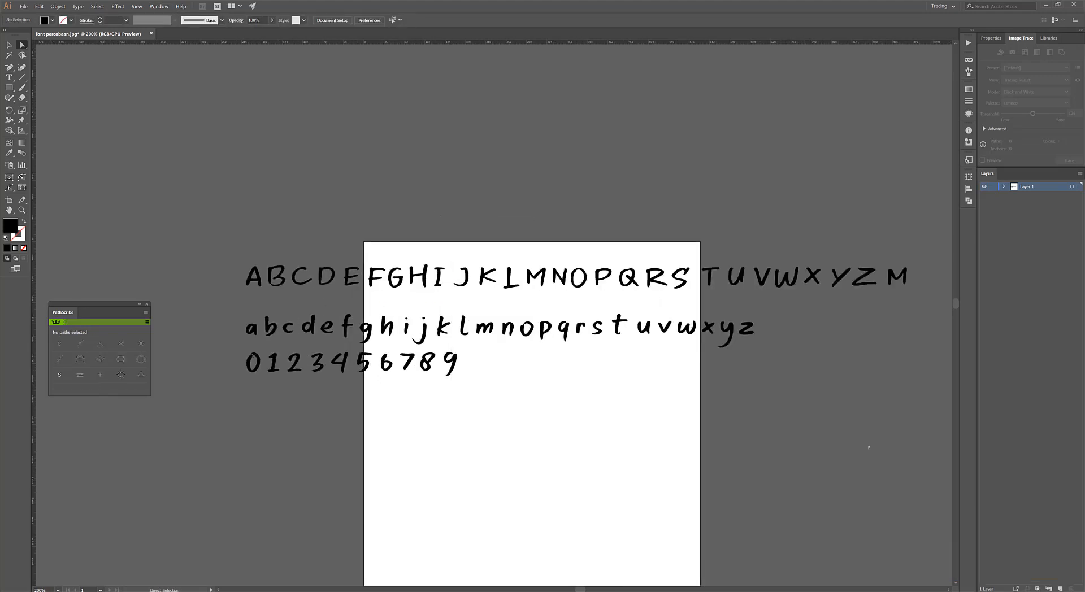
Review the overall arrangement of the uppercase, lowercase and digit rows around the artboard.
scroll(729, 329, up, 3)
scroll(621, 333, down, 3)
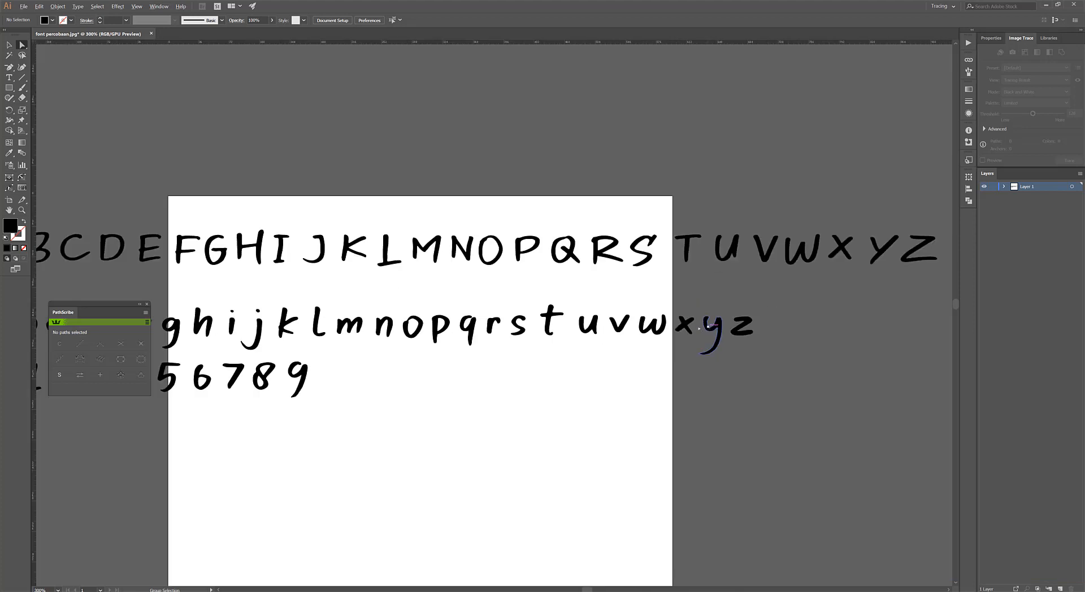
right_click(535, 370)
click(412, 357)
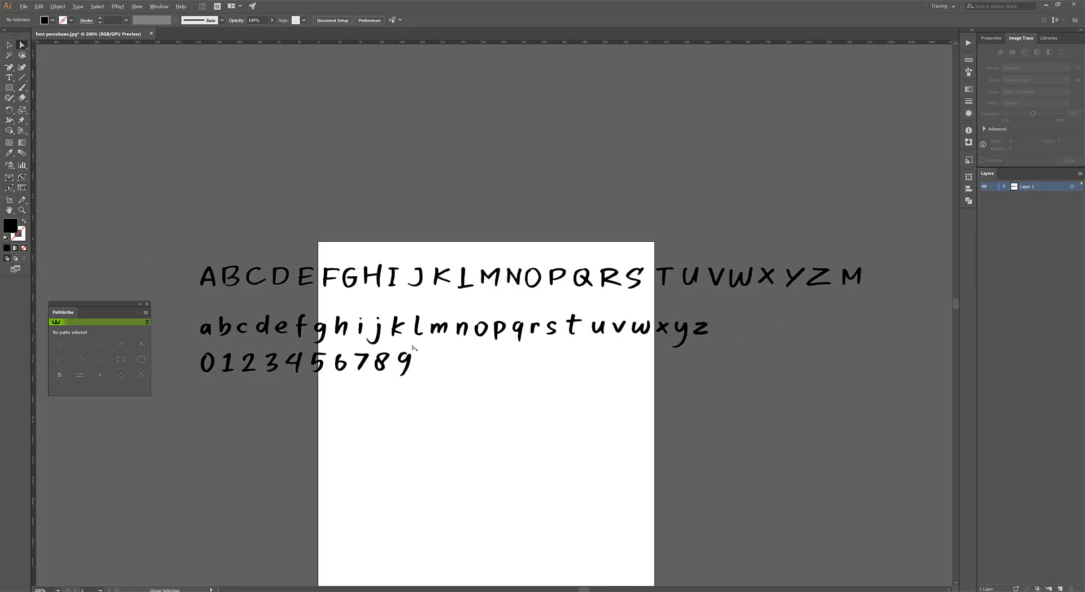
scroll(399, 346, down, 1)
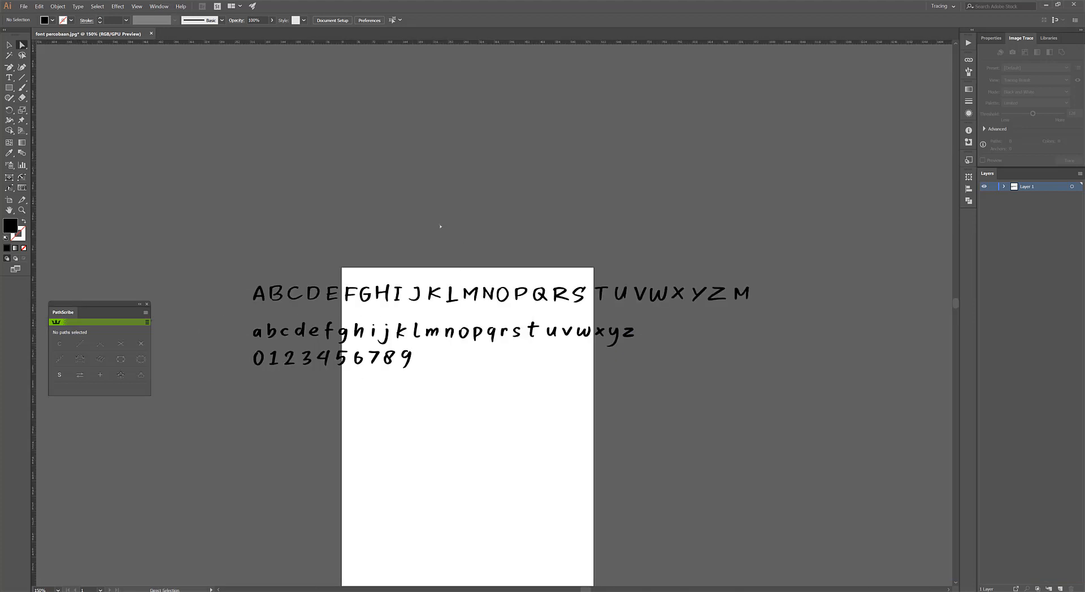
scroll(440, 227, down, 2)
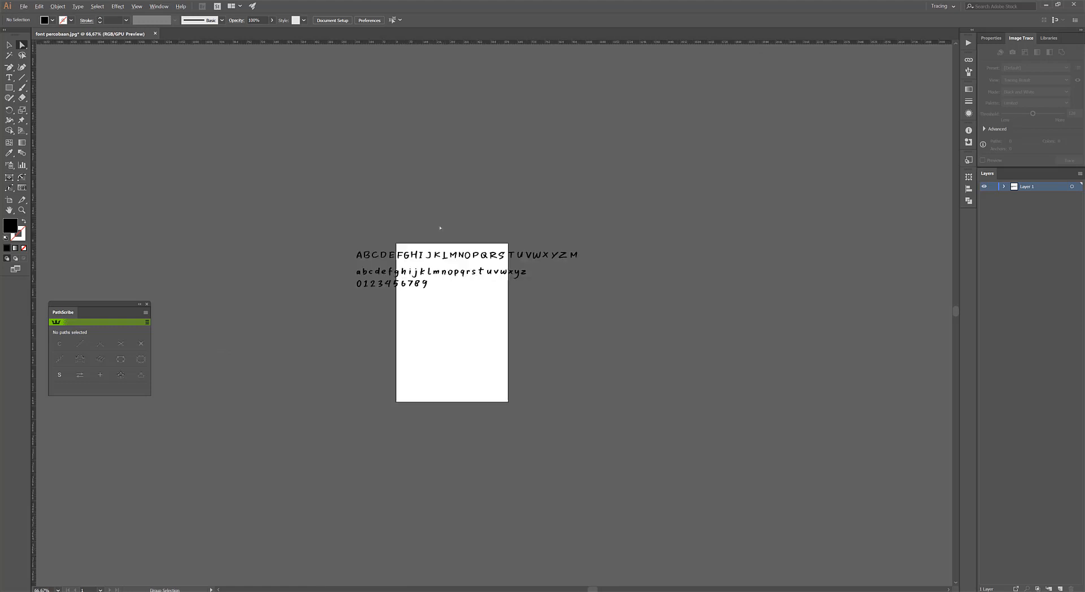
scroll(387, 392, up, 2)
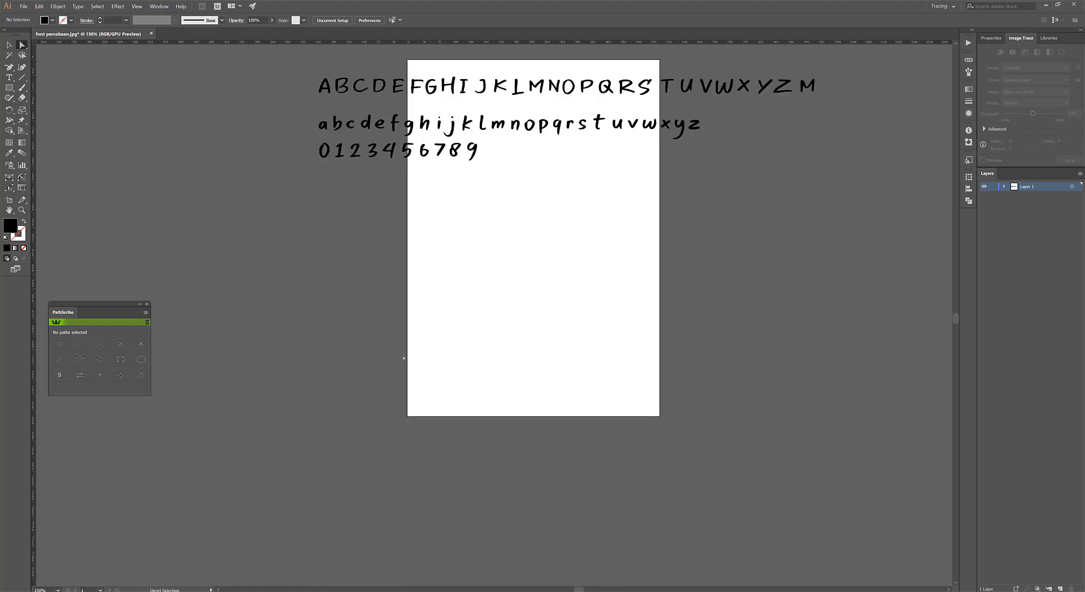
scroll(392, 317, down, 2)
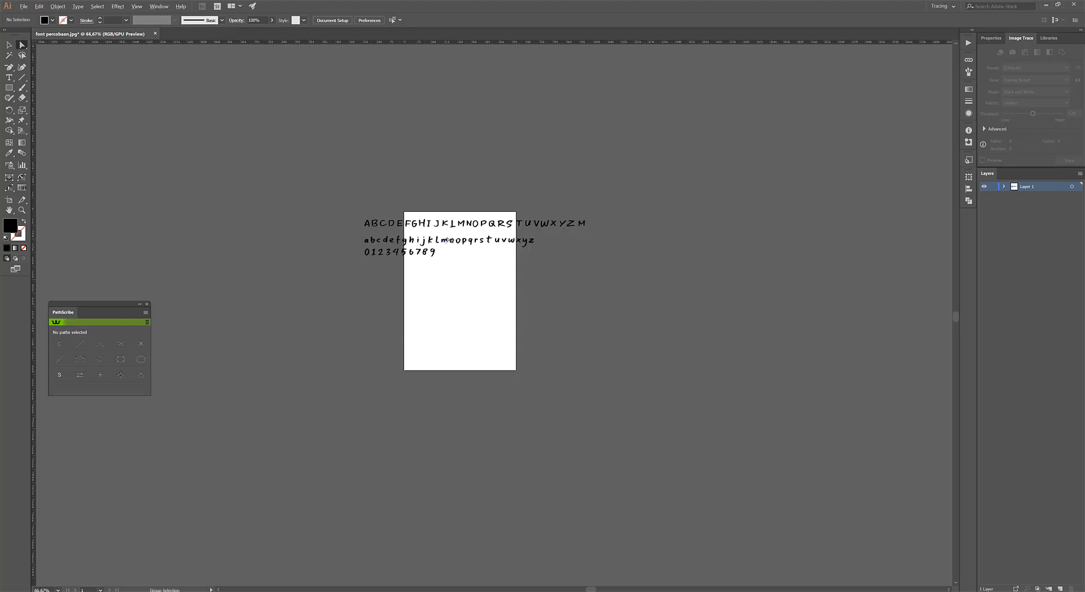
scroll(443, 240, up, 2)
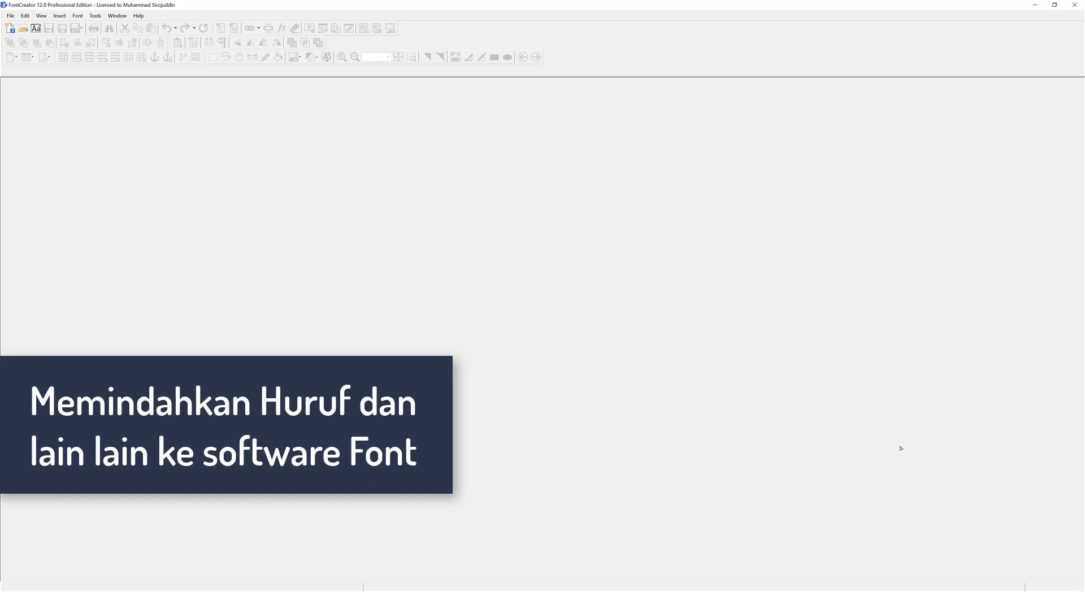
In FontCreator, create a font project named "Font Pertamaku" with Regular style, CFF / PostScript (cubic) outlines and predefined outlines included.
click(10, 16)
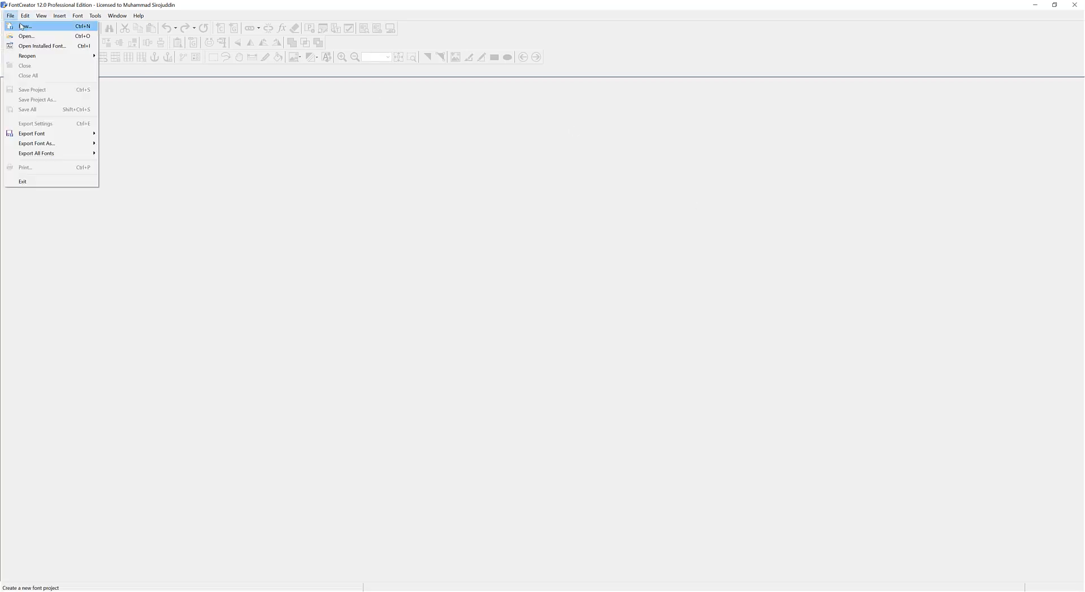
click(23, 26)
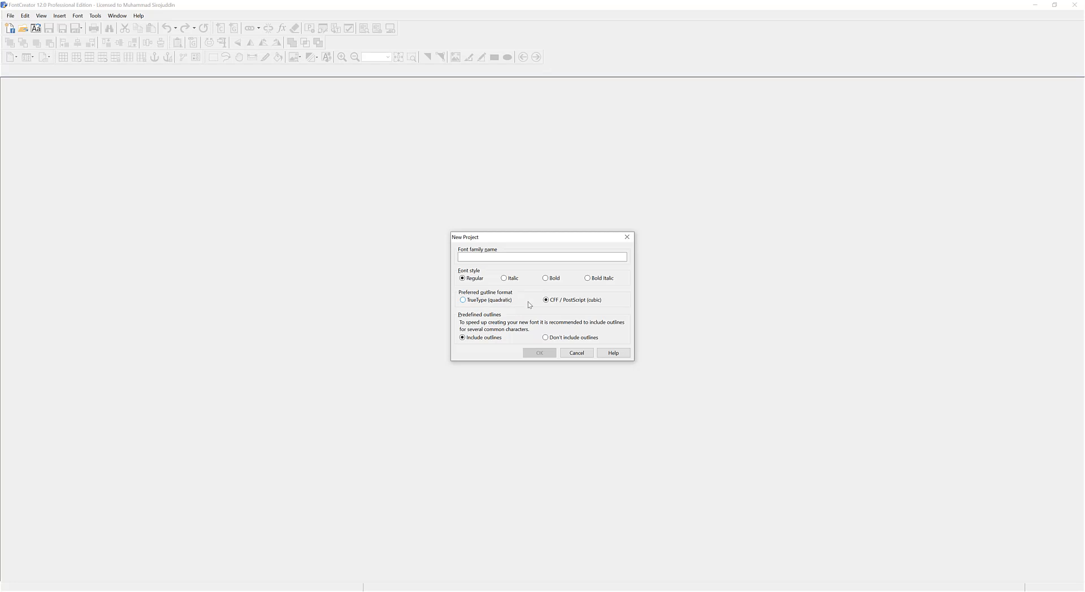
click(533, 256)
text(Font Pertamaku)
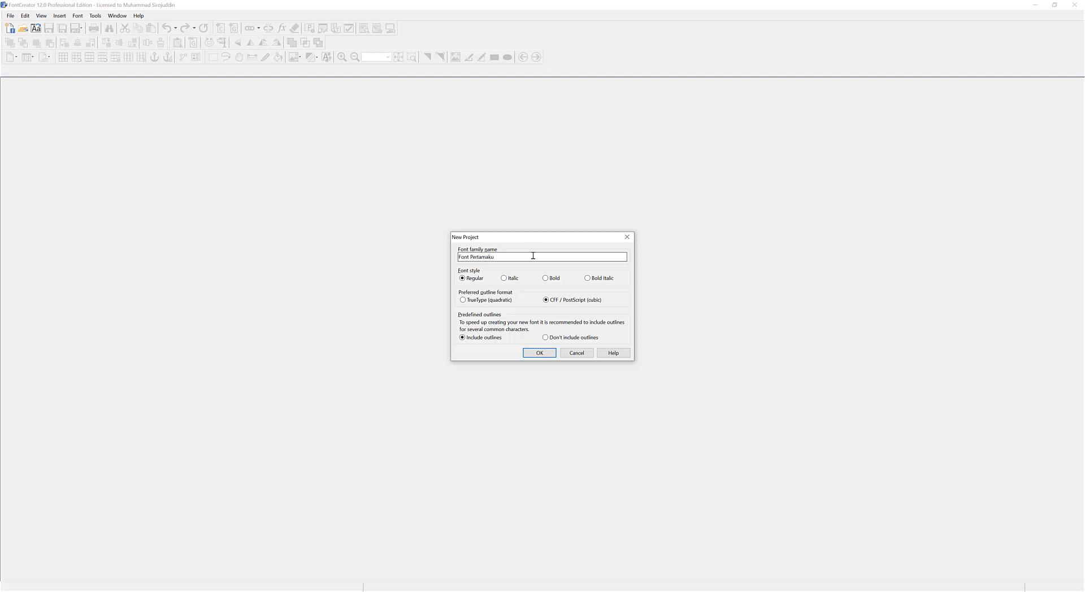
click(537, 353)
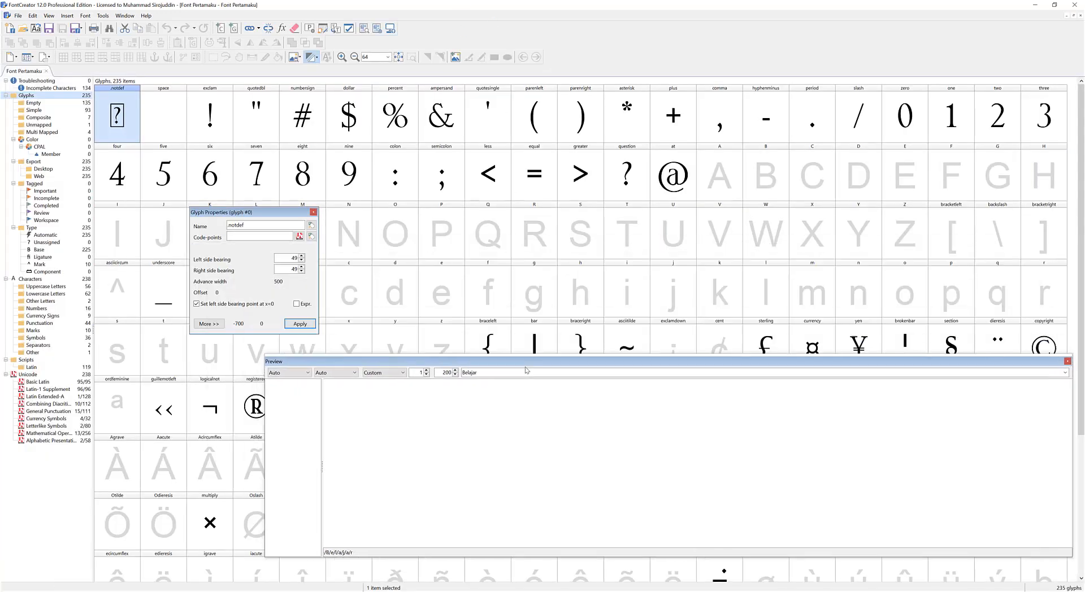
Look over the glyph overview of the new font, moving the Preview window out of the way.
click(404, 315)
click(166, 113)
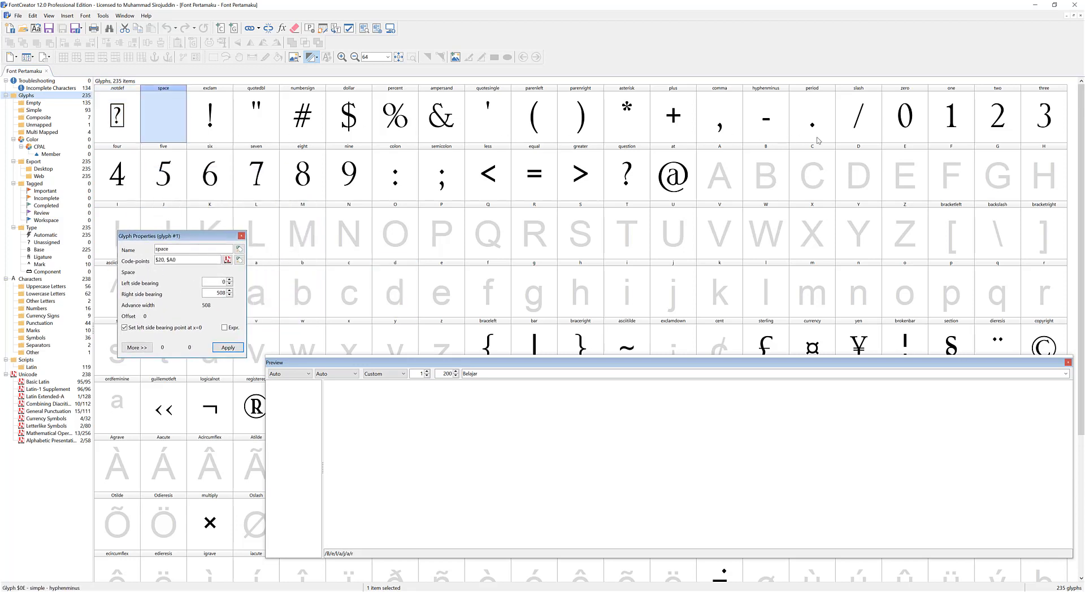
drag(1081, 226, 946, 251)
scroll(1069, 208, up, 1)
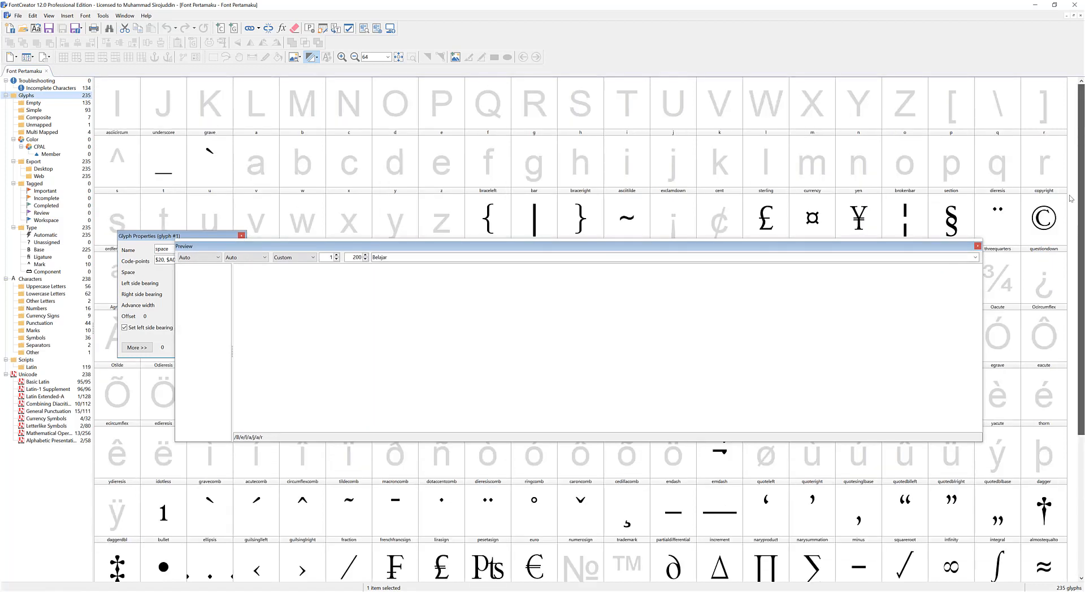
drag(1071, 209, 1066, 205)
drag(542, 247, 565, 381)
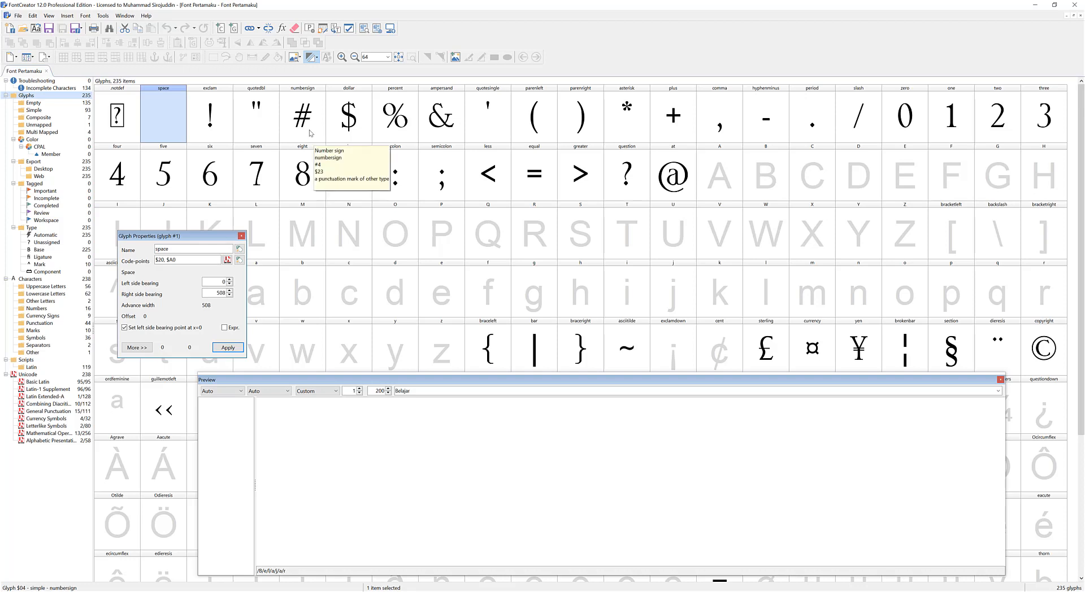
Select every glyph from the exclamation mark through the final fl ligature and empty their predefined outlines.
click(218, 116)
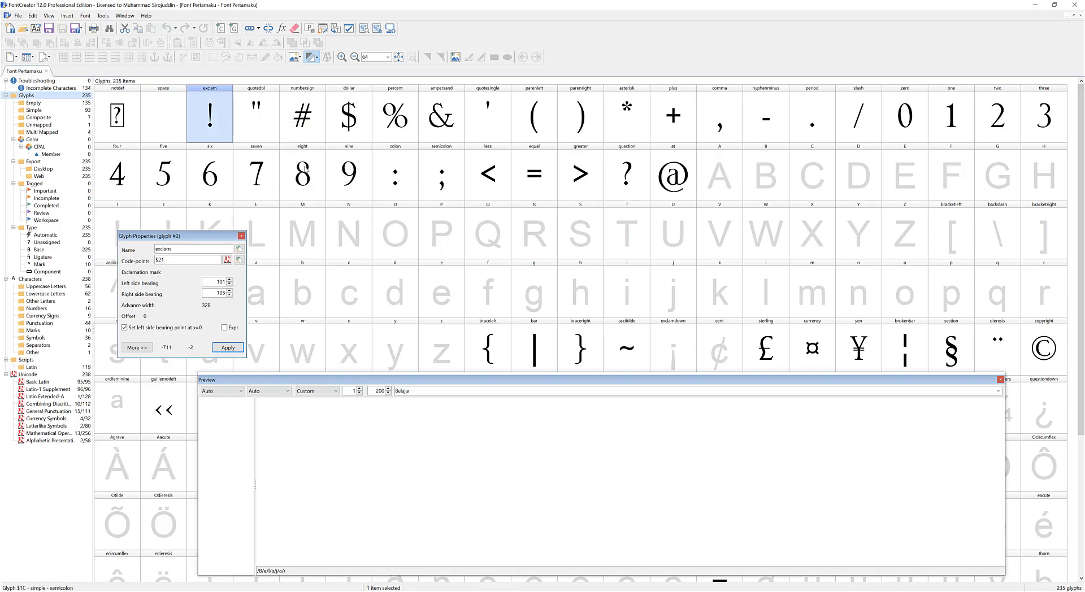
drag(1082, 157, 1082, 302)
drag(512, 379, 540, 285)
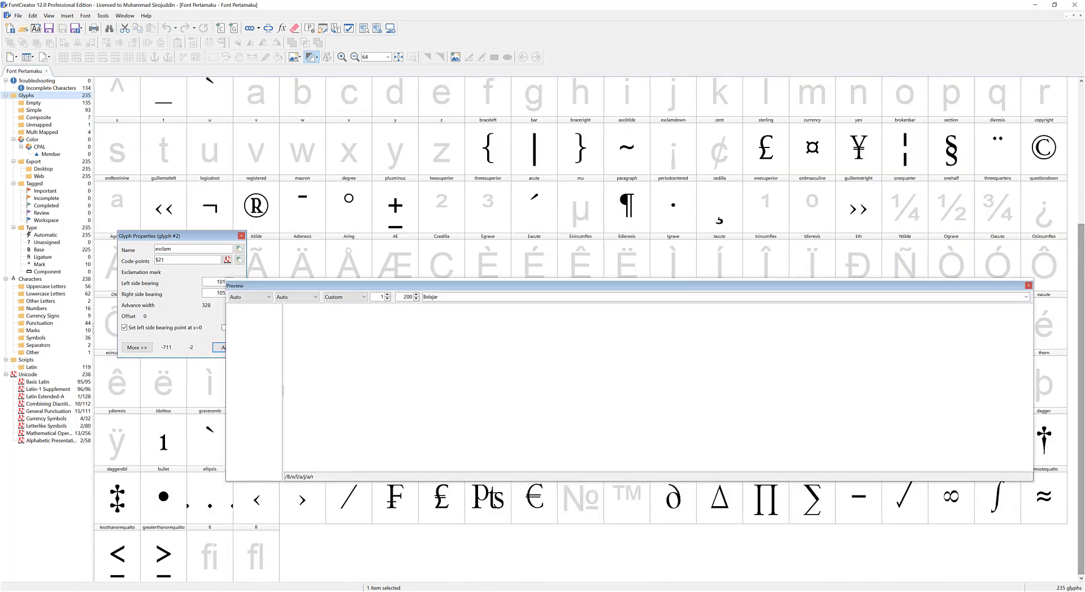
scroll(1054, 324, up, 10)
drag(1081, 189, 1081, 333)
shift+click(250, 547)
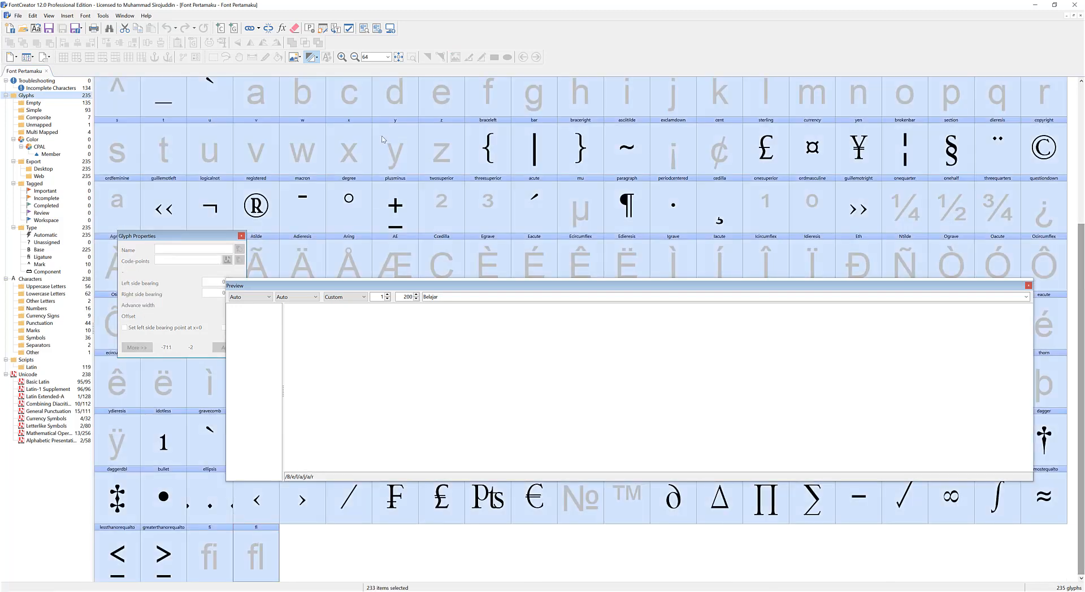
click(293, 30)
scroll(347, 189, up, 4)
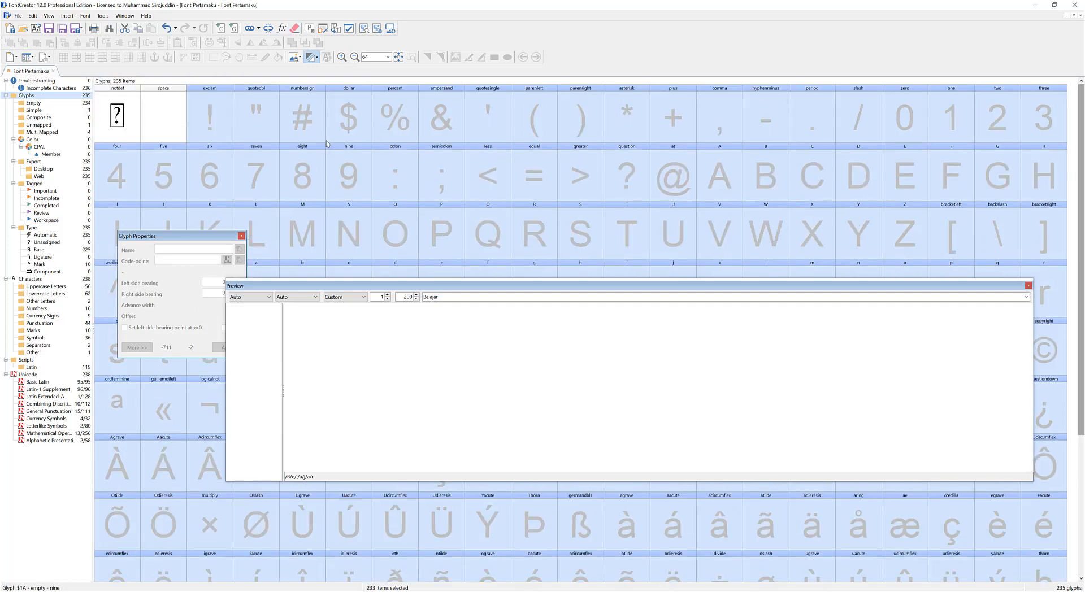
Open the uppercase A glyph for editing, reposition the Glyph Properties and Transform windows, and close the Preview window.
click(346, 122)
drag(410, 288, 329, 298)
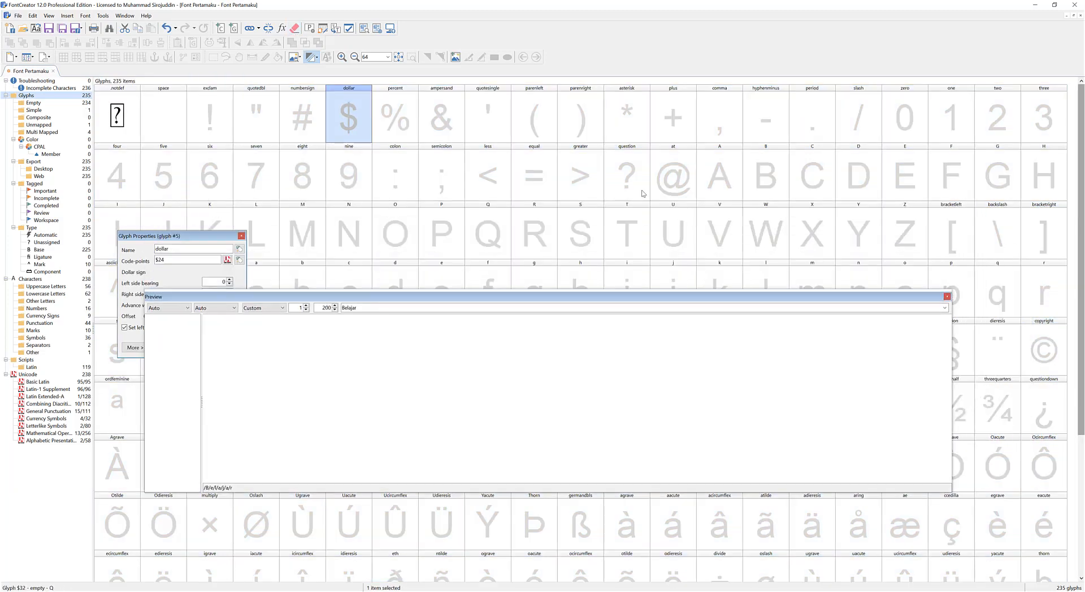
double_click(719, 174)
drag(152, 235, 67, 179)
drag(175, 288, 115, 424)
drag(578, 351, 547, 378)
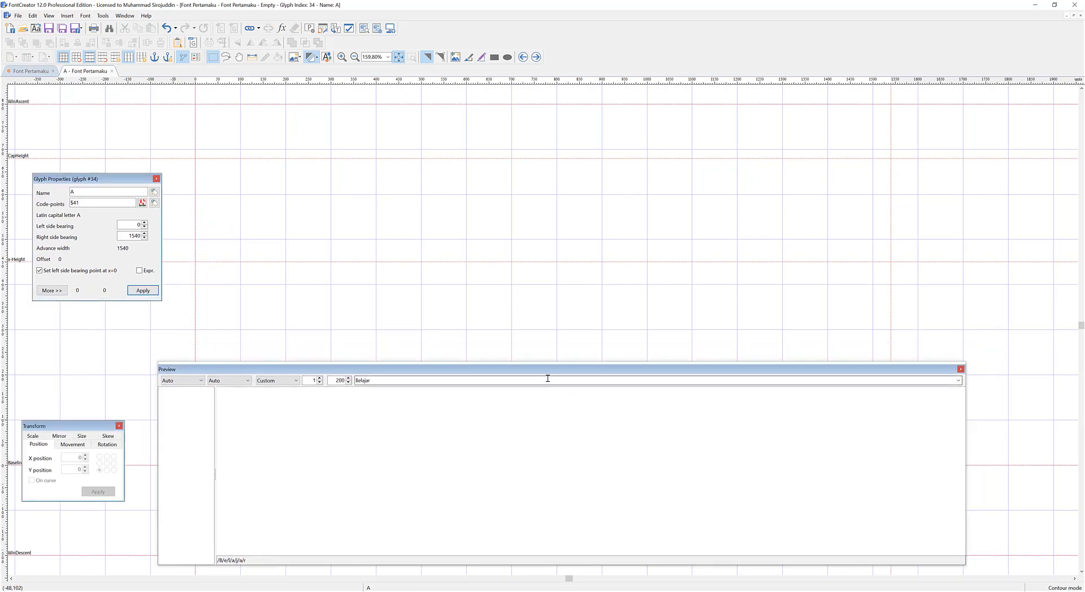
click(960, 369)
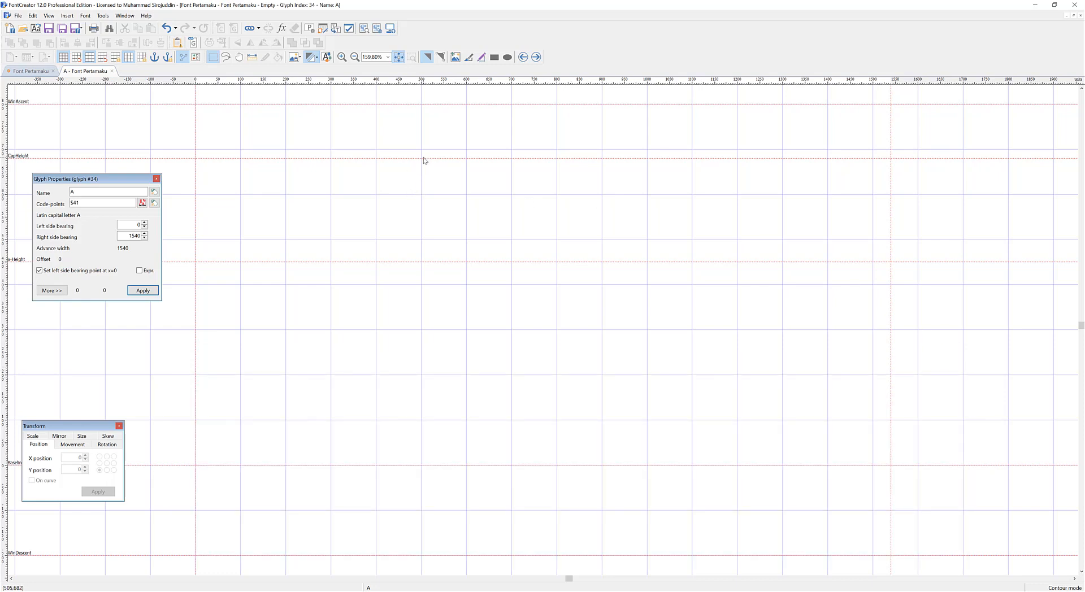
Hide the grid in the A glyph's edit window, leaving the metric guidelines shown.
scroll(535, 188, down, 4)
scroll(562, 189, up, 2)
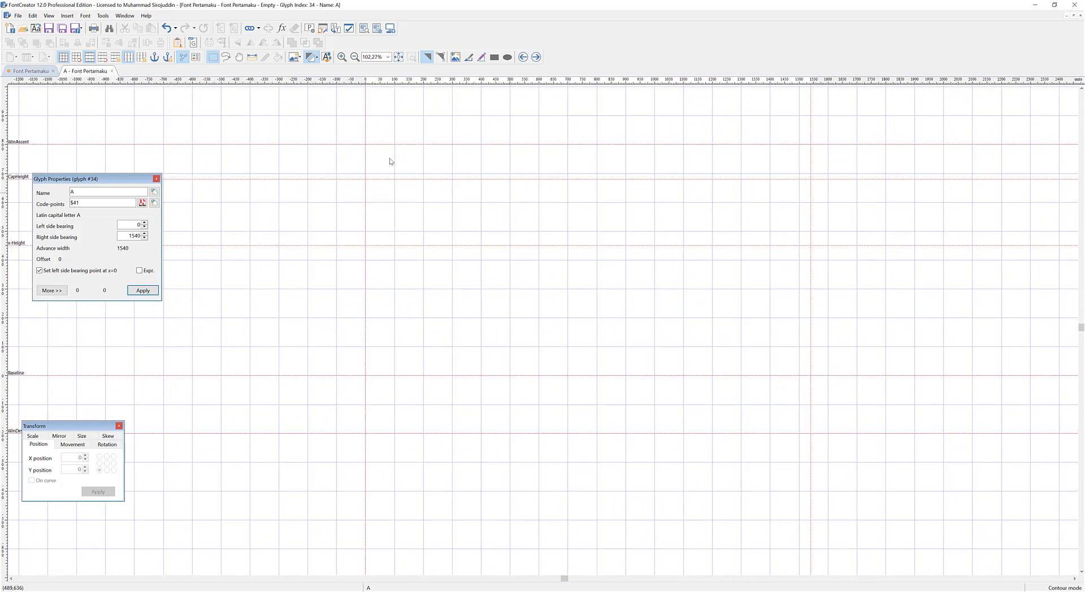
click(63, 58)
scroll(426, 212, down, 3)
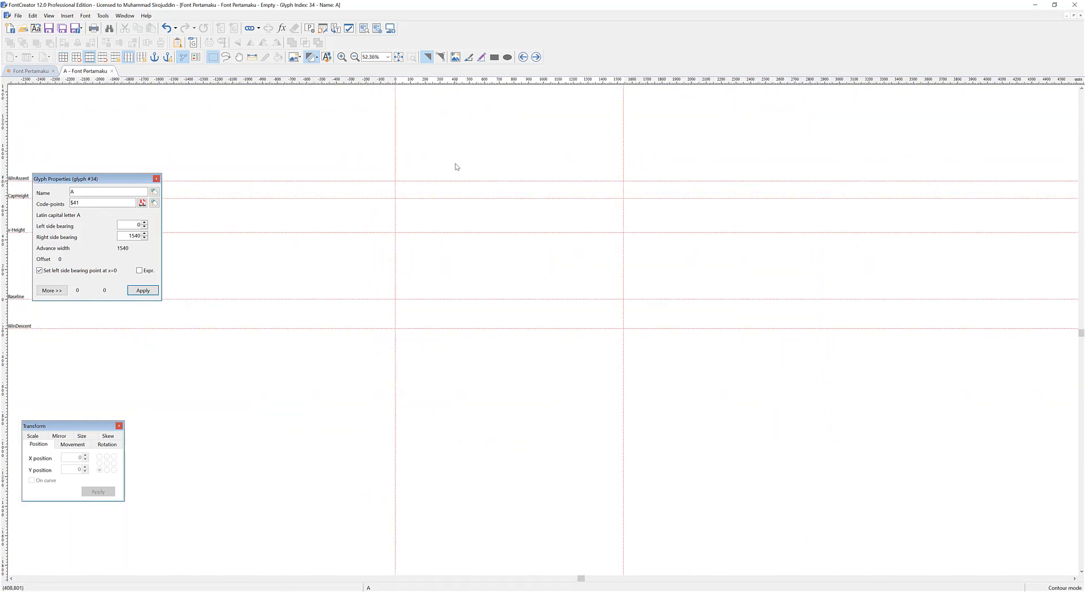
scroll(461, 223, up, 1)
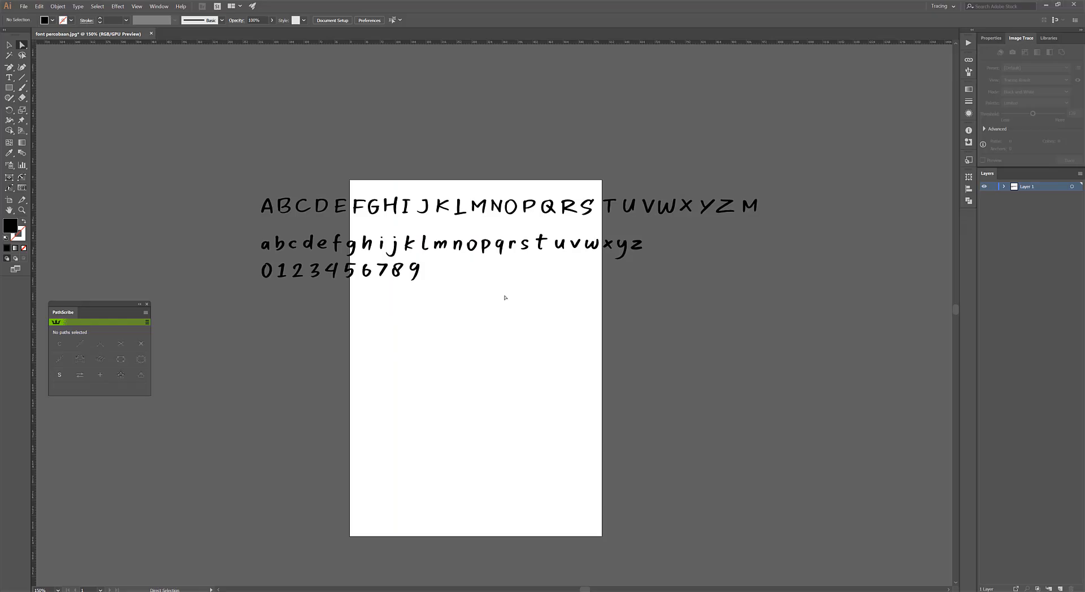
Try to paste all letters and digits copied from Illustrator into the A glyph at their original size.
drag(840, 320, 244, 185)
key(ctrl+c)
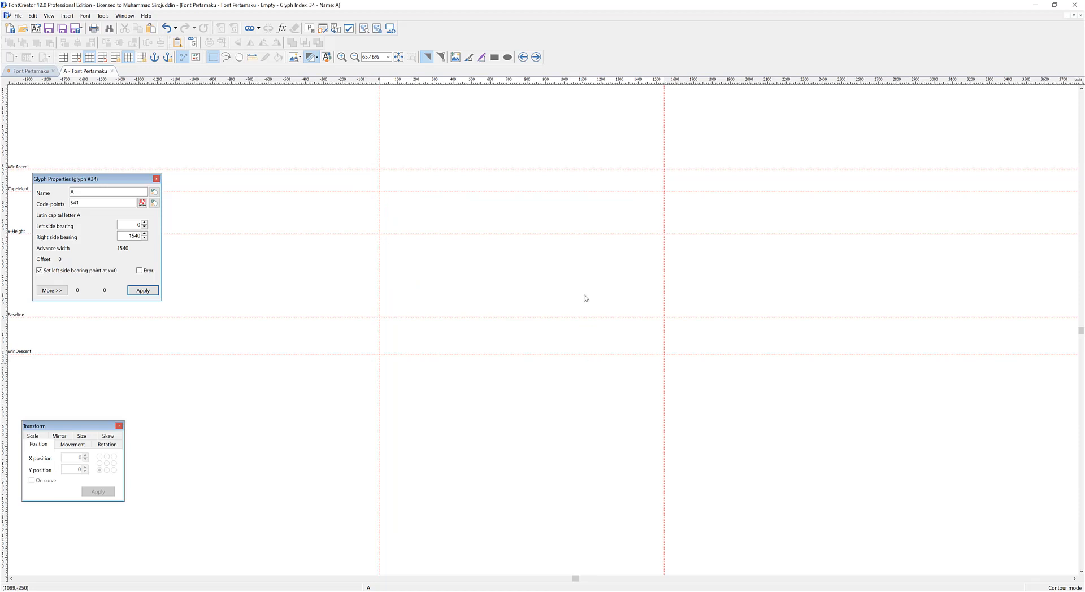
key(ctrl+v)
scroll(371, 262, up, 6)
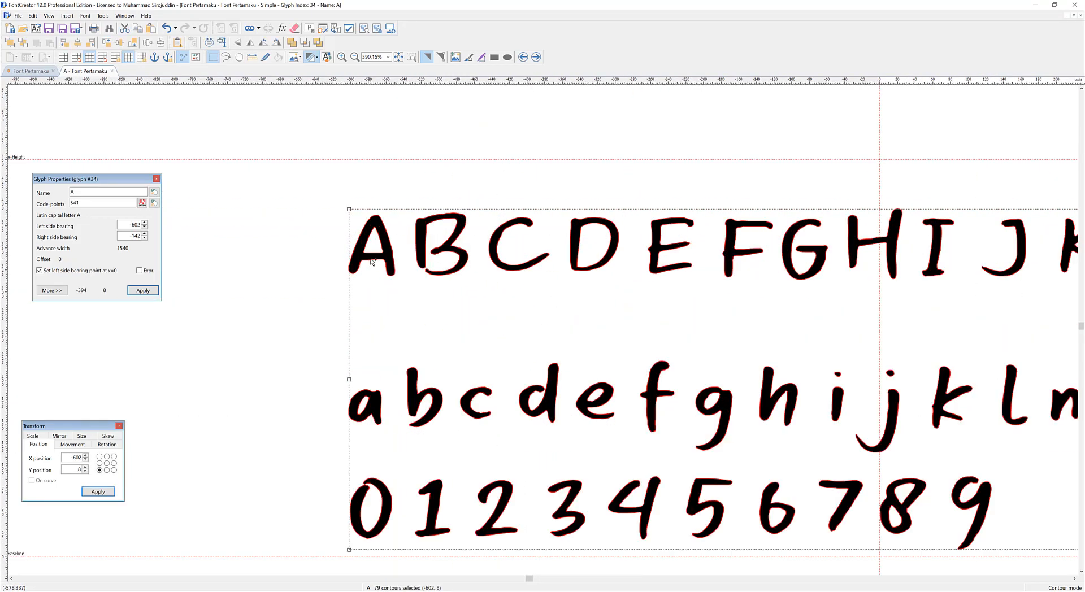
scroll(371, 262, up, 7)
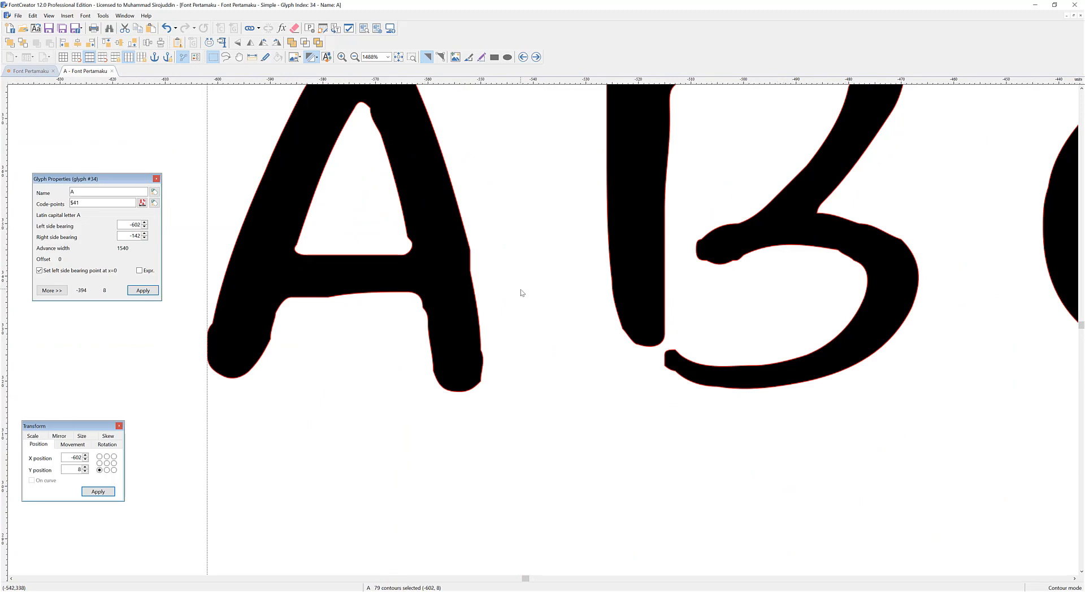
scroll(520, 292, down, 10)
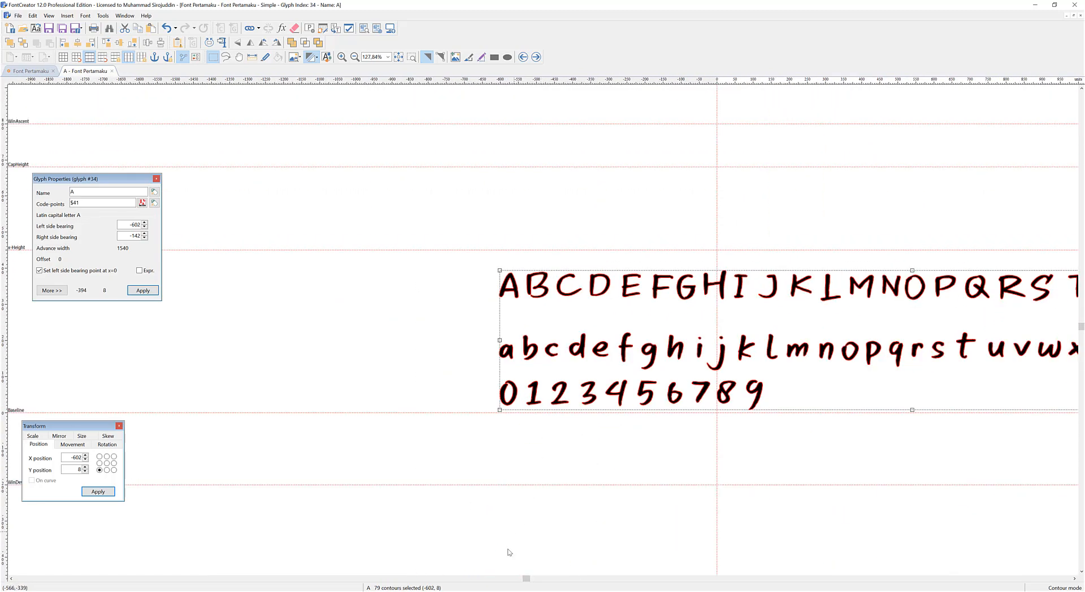
key(ctrl+z)
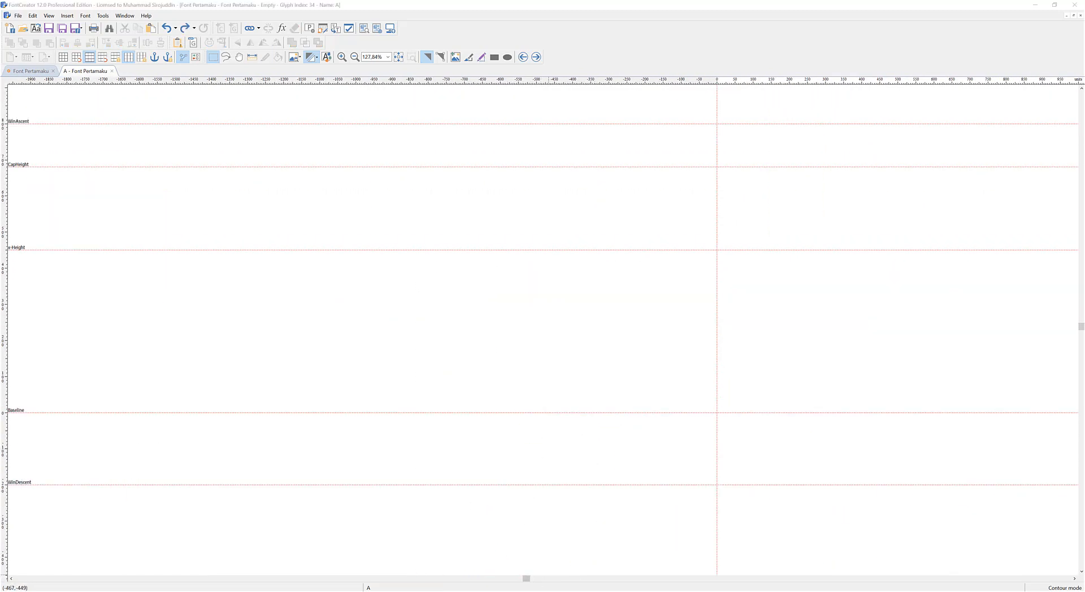
Switch to Illustrator, select all letters and digits, and scale them up proportionally to about 10,760 pt wide.
key(alt+Tab)
click(738, 268)
drag(242, 170, 782, 305)
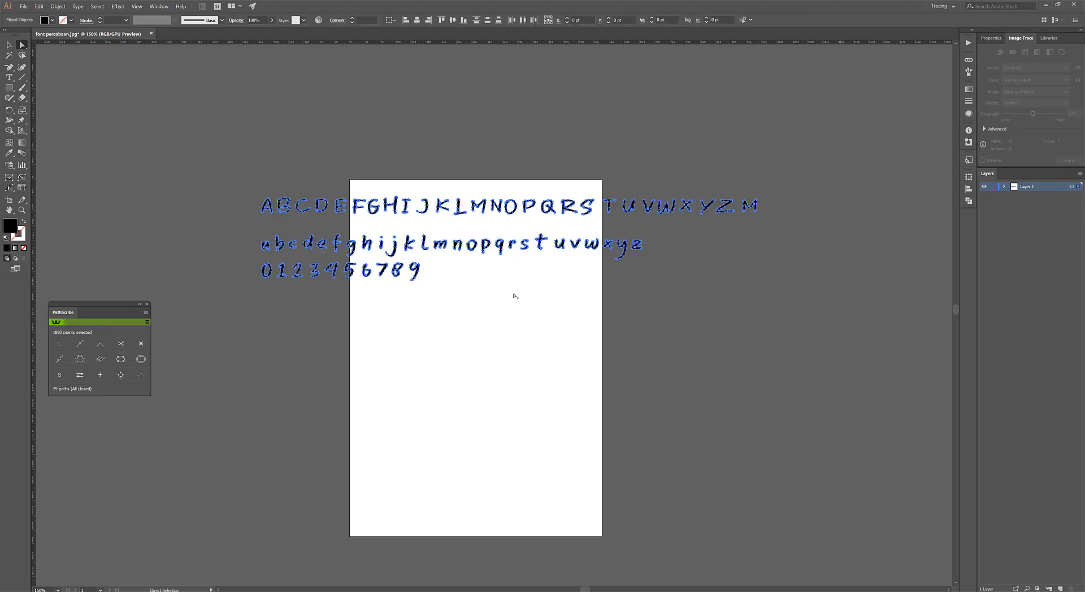
scroll(501, 284, down, 6)
key(v)
mouse_move(469, 261)
mouse_down()
mouse_move(398, 151)
mouse_move(306, 168)
mouse_move(345, 162)
mouse_move(288, 151)
mouse_move(270, 129)
mouse_move(172, 119)
mouse_up()
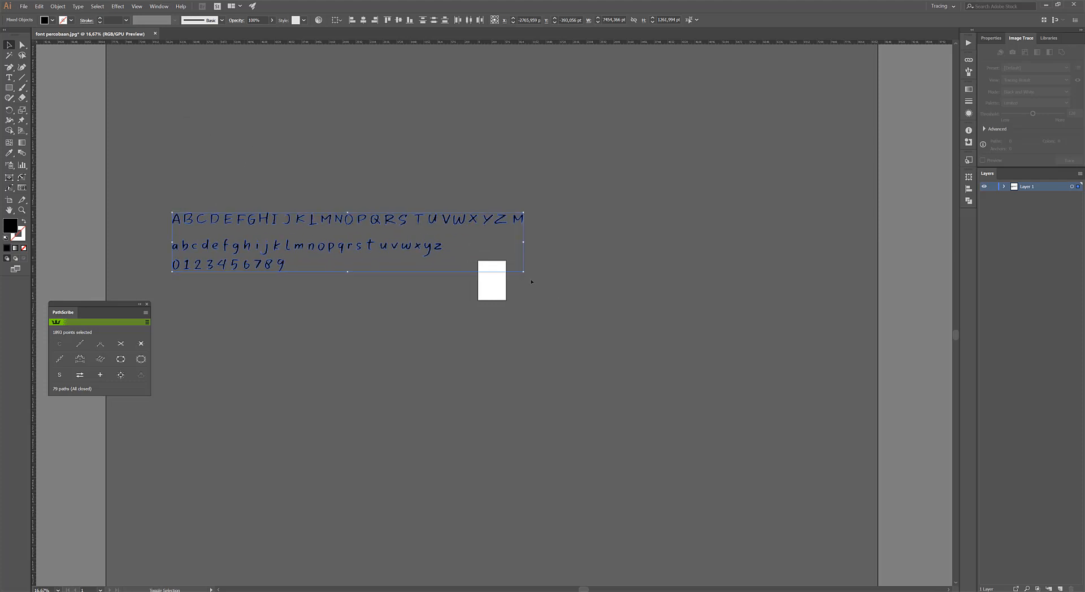
drag(524, 273, 669, 375)
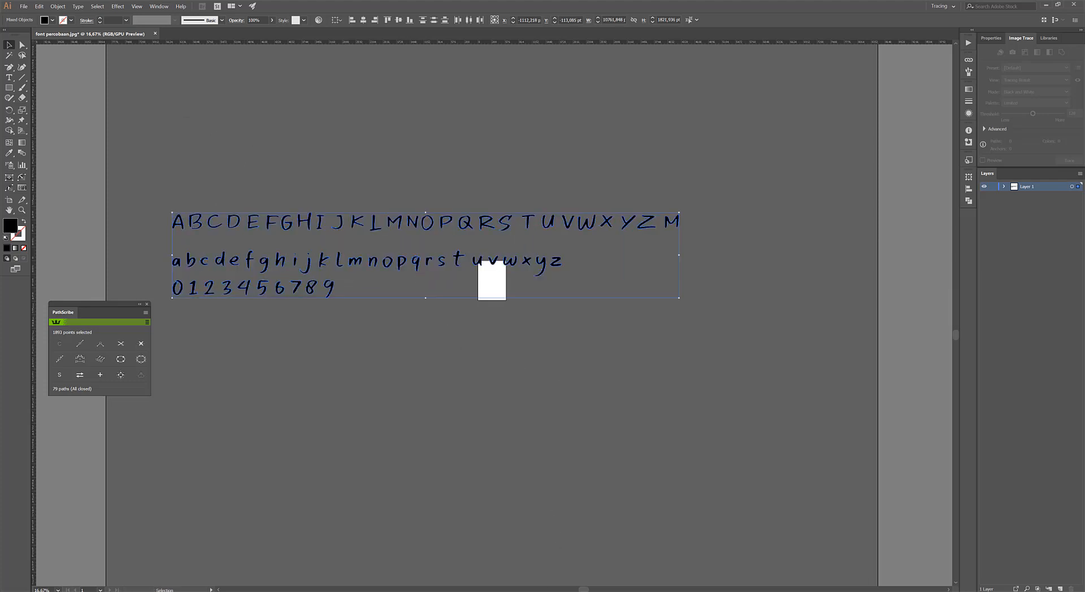
Copy the enlarged letters and digits into the A glyph in FontCreator and move the lowercase row close to the baseline.
key(alt+Tab)
key(ctrl+v)
drag(457, 238, 506, 269)
scroll(668, 285, down, 3)
scroll(464, 222, down, 3)
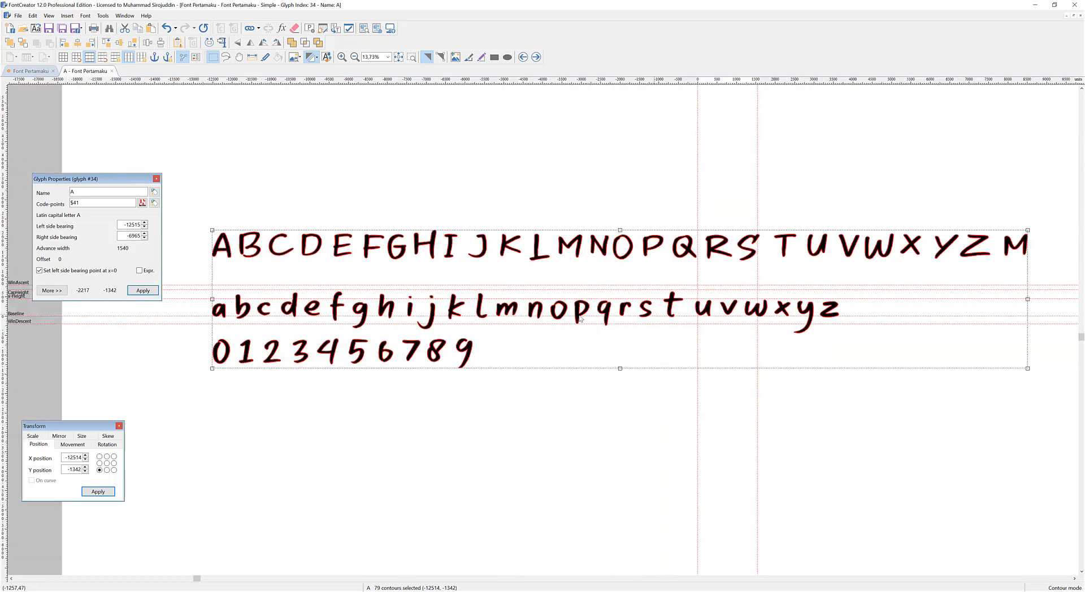
Move the Glyph Properties window off the guideline labels and shift the pasted characters to about X -12502, Y -1328, aligning lowercase a with the baseline.
scroll(269, 295, up, 4)
drag(114, 178, 196, 507)
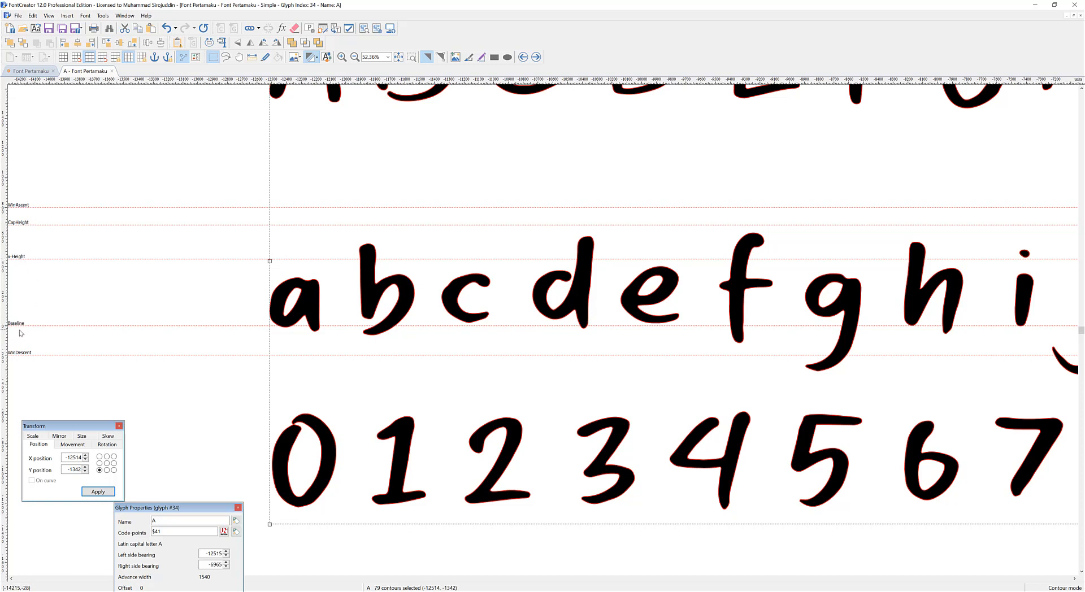
scroll(320, 314, up, 5)
drag(320, 318, 325, 311)
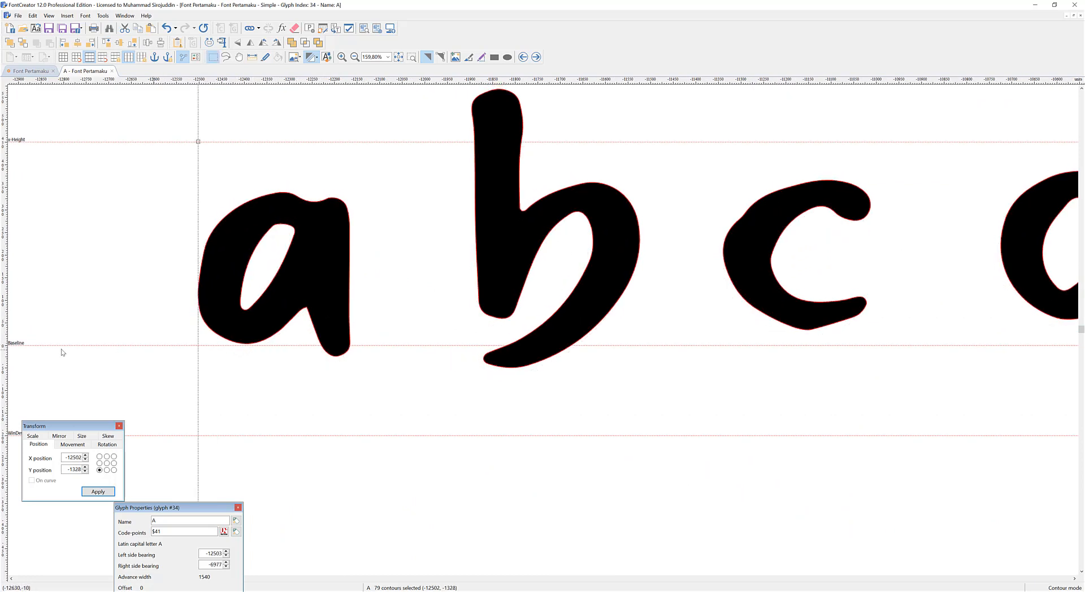
Move the Transform window off the WinDescent label and raise all pasted characters to Y -1300.
drag(69, 425, 59, 463)
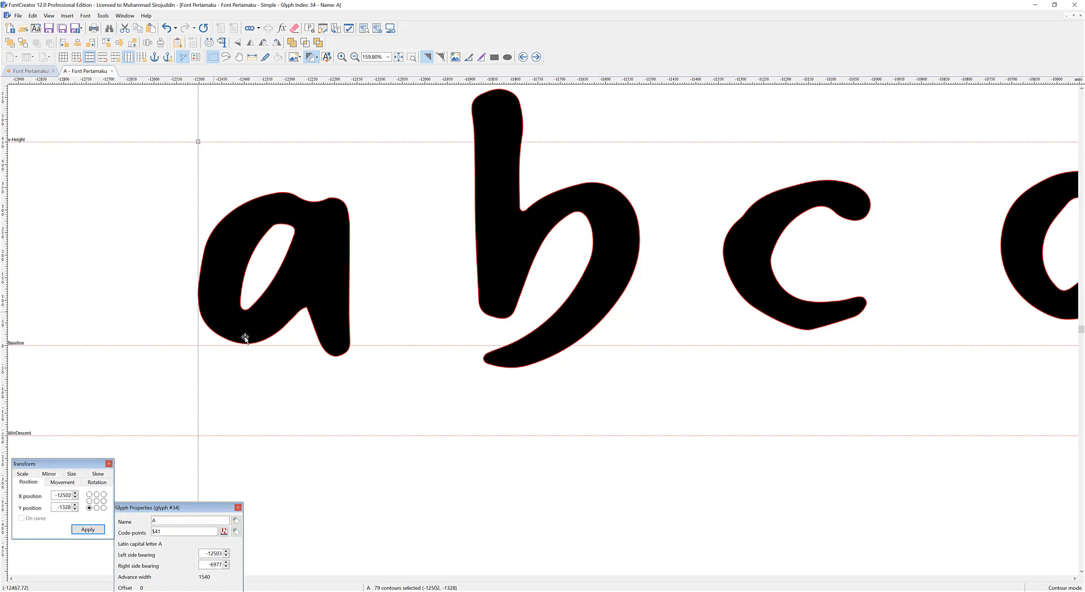
scroll(457, 370, down, 4)
scroll(603, 307, up, 2)
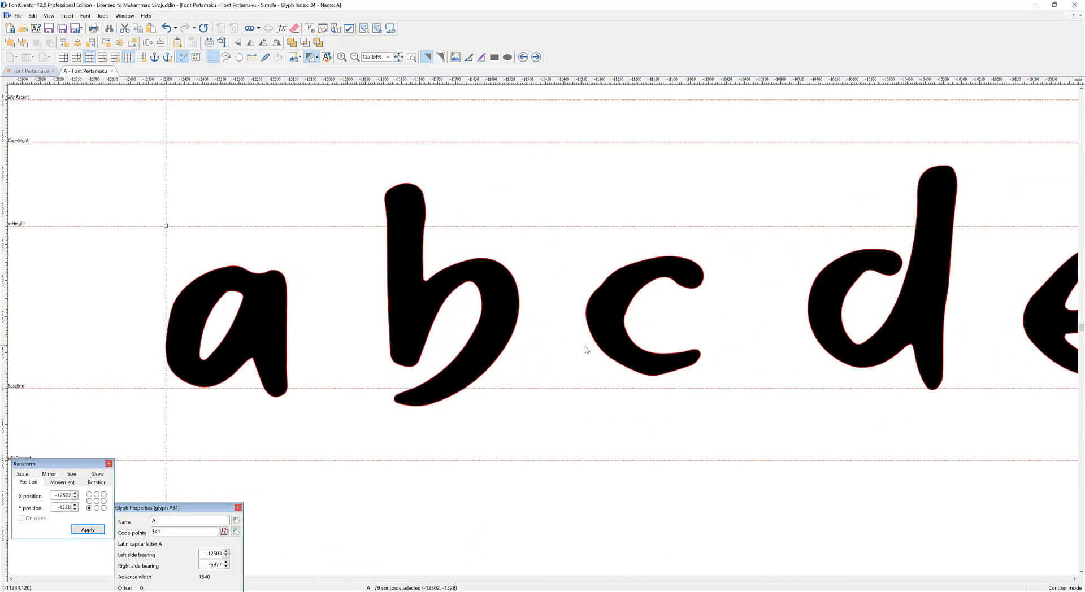
scroll(604, 362, down, 2)
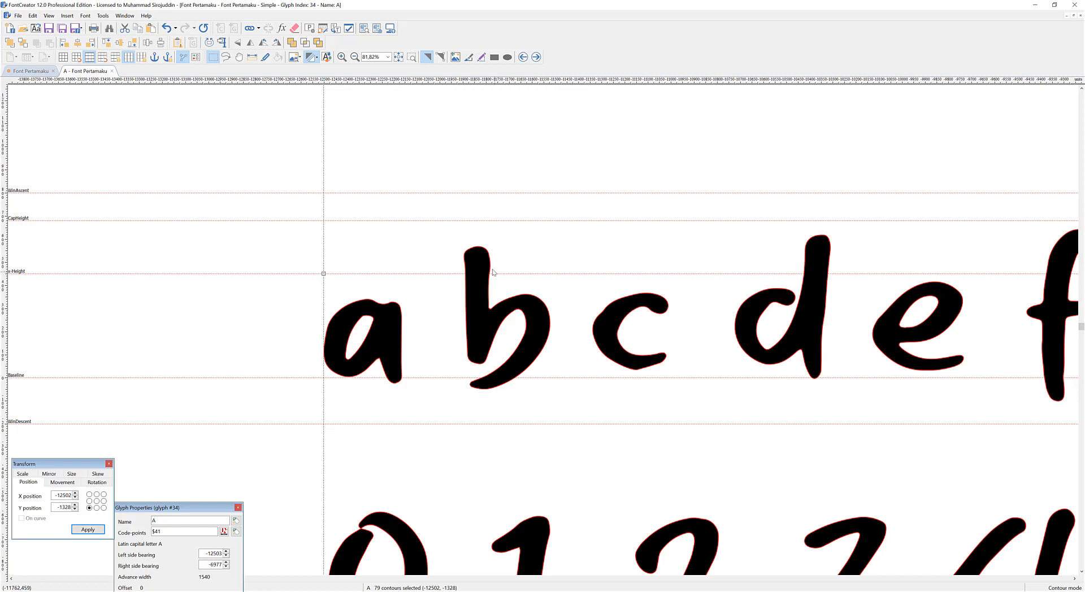
drag(383, 311, 384, 304)
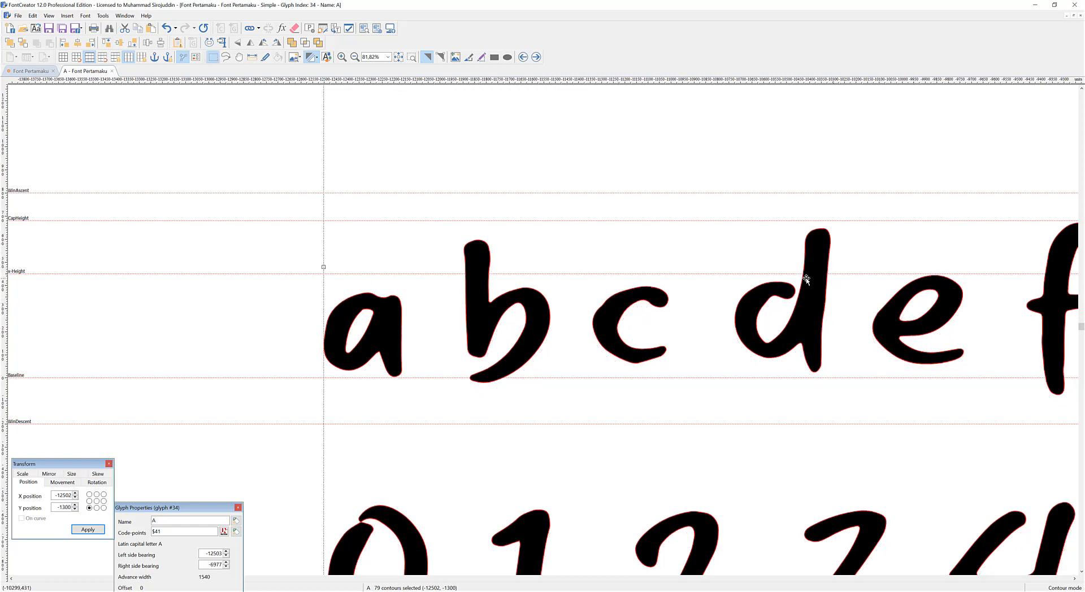
Shift all characters to X -12729, Y -2835 so the uppercase row sits between baseline and cap height, with the Transform window clear of the guideline labels.
scroll(324, 268, down, 3)
scroll(74, 255, up, 1)
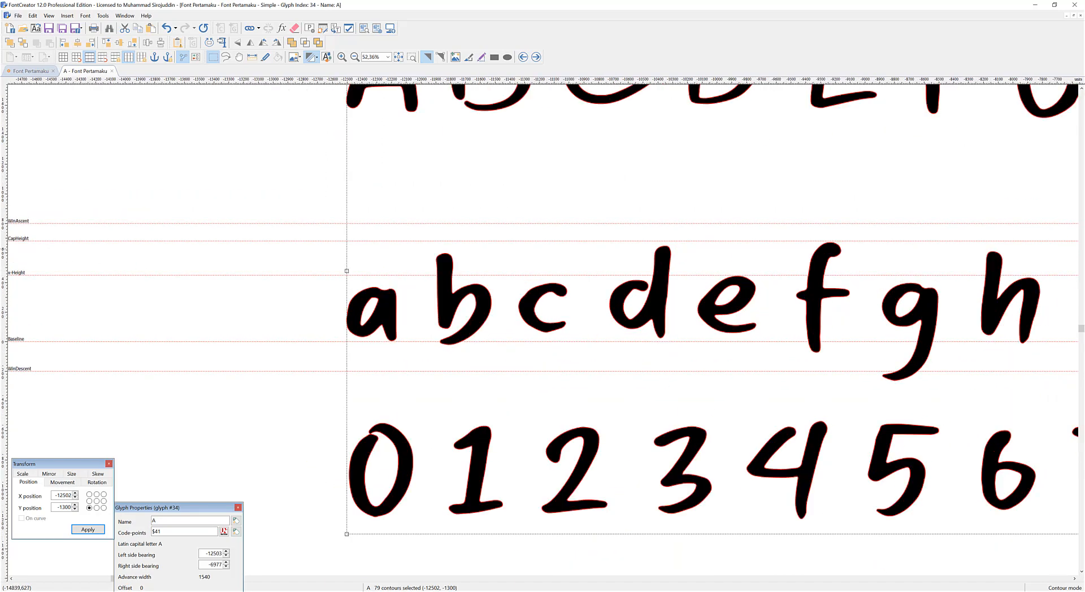
drag(338, 122, 310, 311)
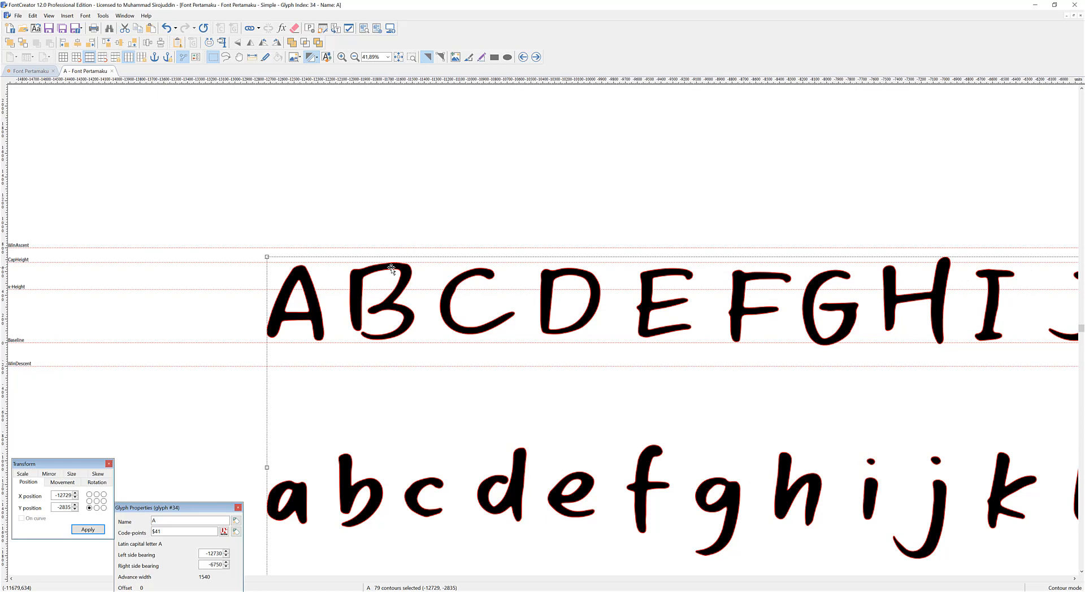
scroll(229, 264, up, 2)
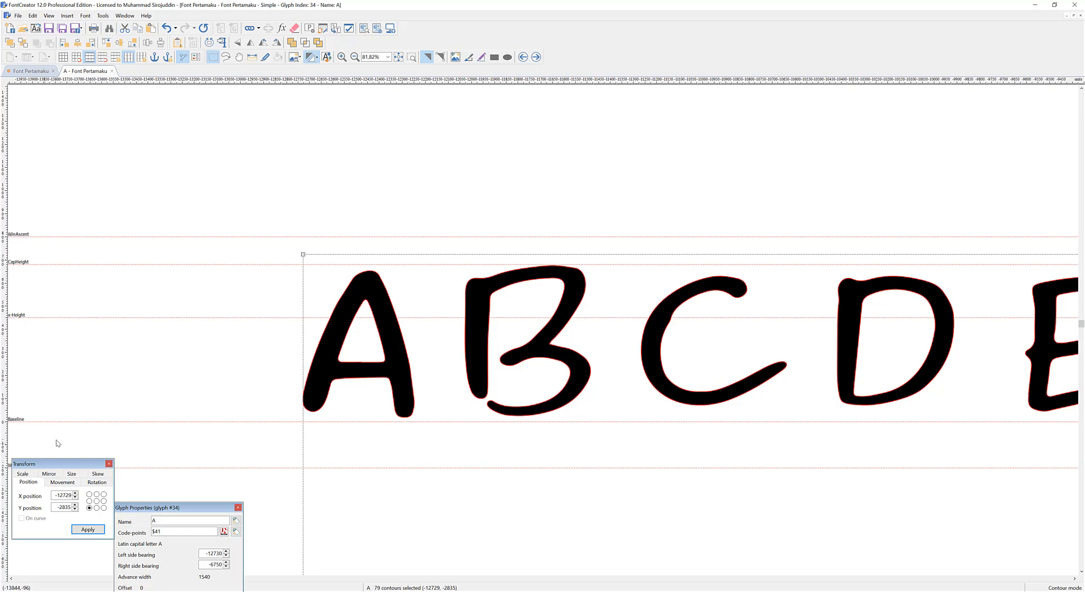
drag(55, 467, 58, 515)
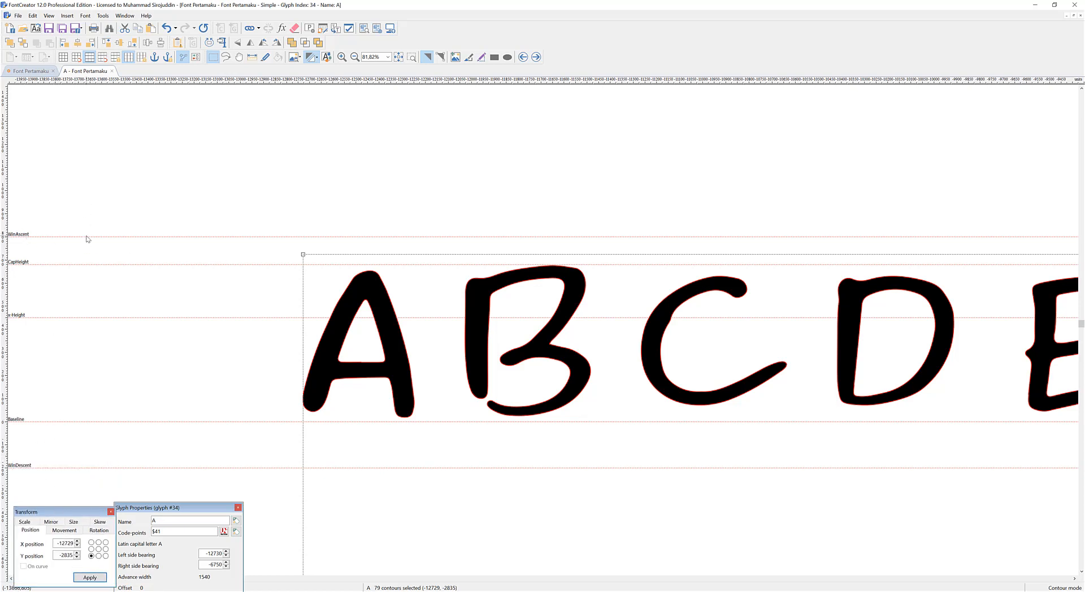
Check how the uppercase letters sit against the cap-height, baseline and WinAscent guidelines.
scroll(288, 267, down, 5)
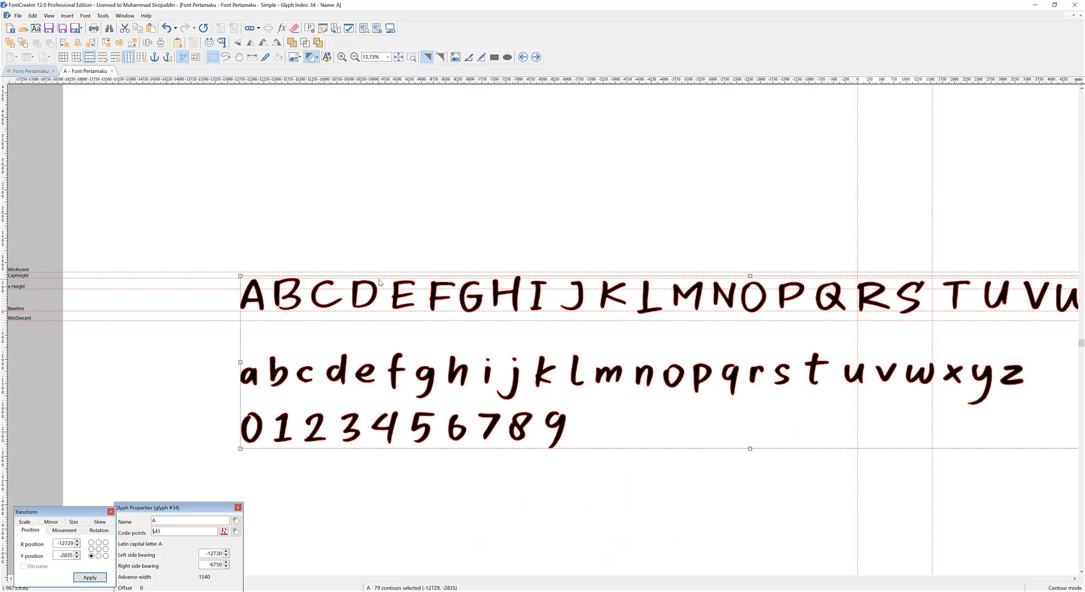
scroll(244, 292, up, 8)
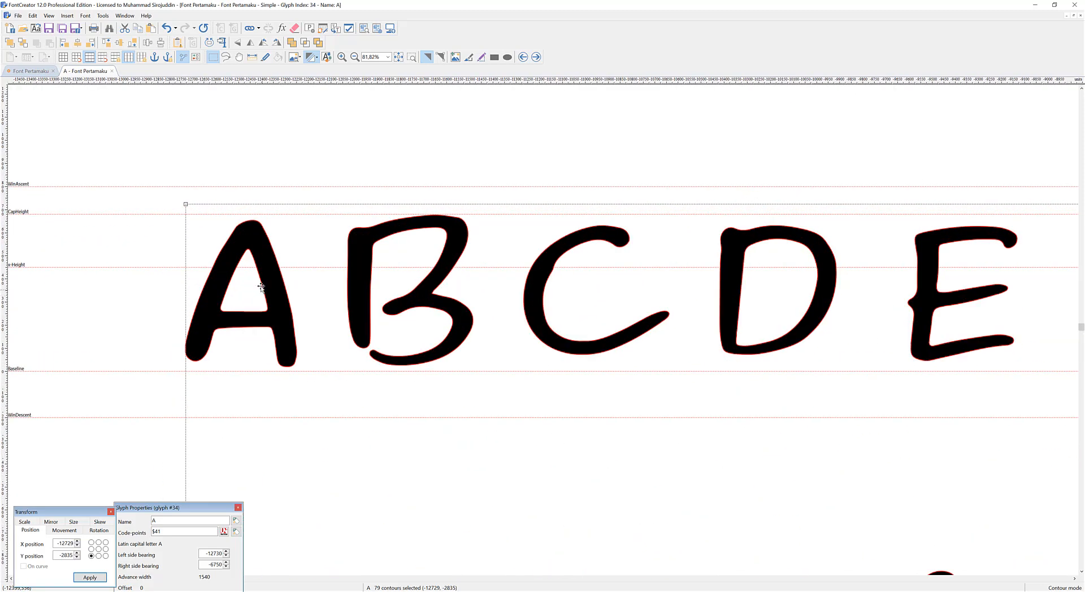
scroll(216, 289, up, 2)
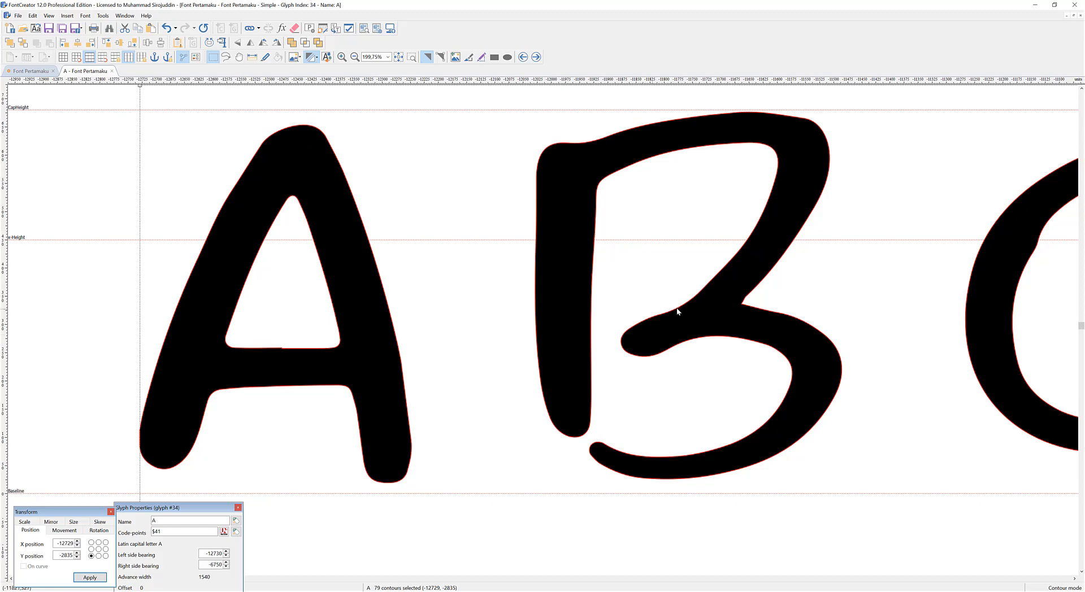
scroll(545, 299, down, 4)
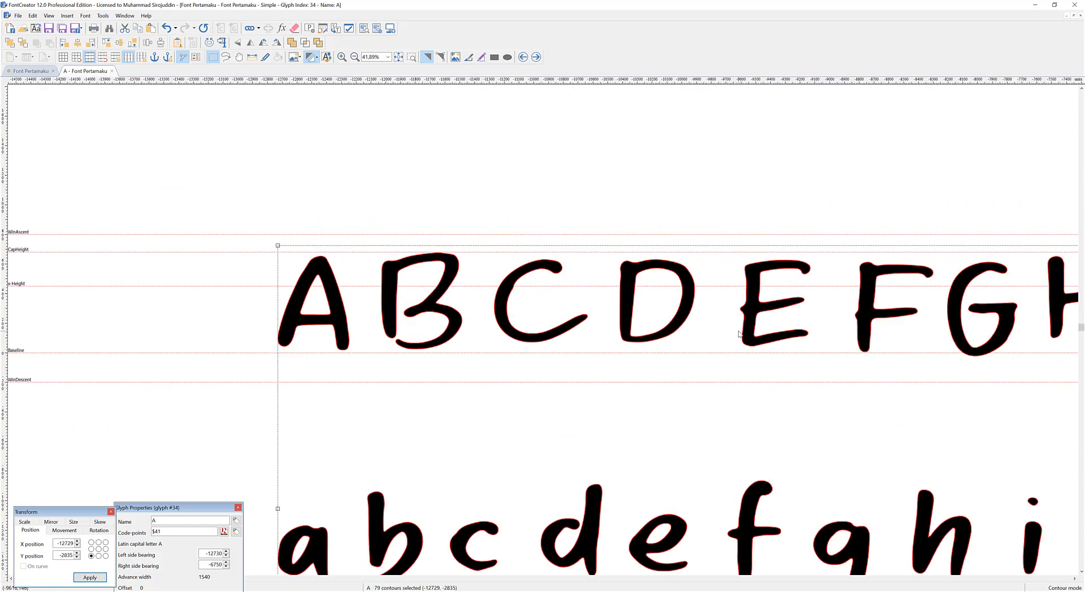
scroll(739, 335, down, 1)
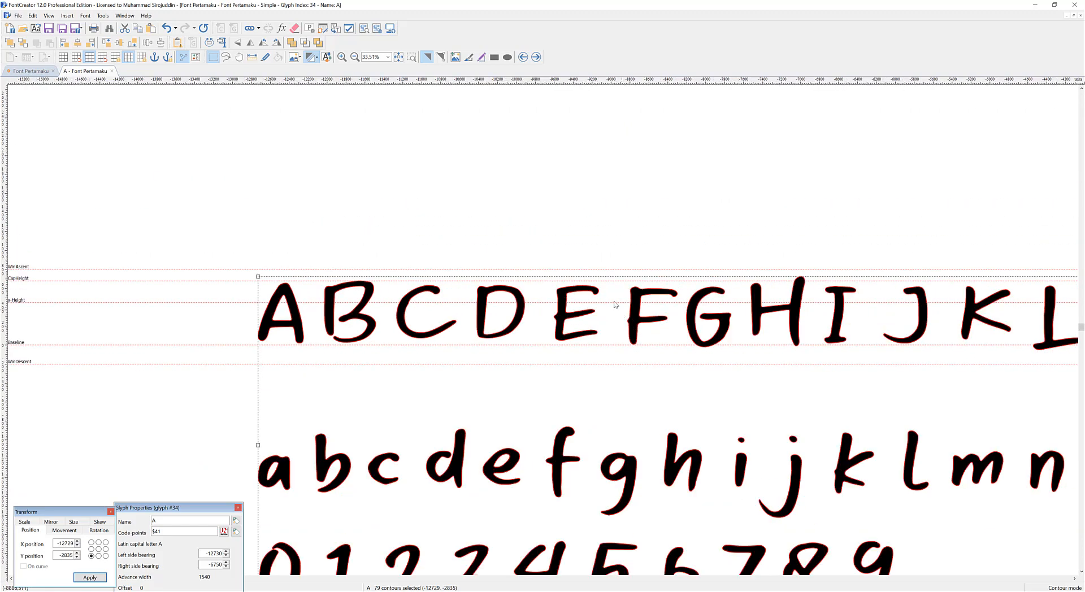
scroll(608, 299, down, 2)
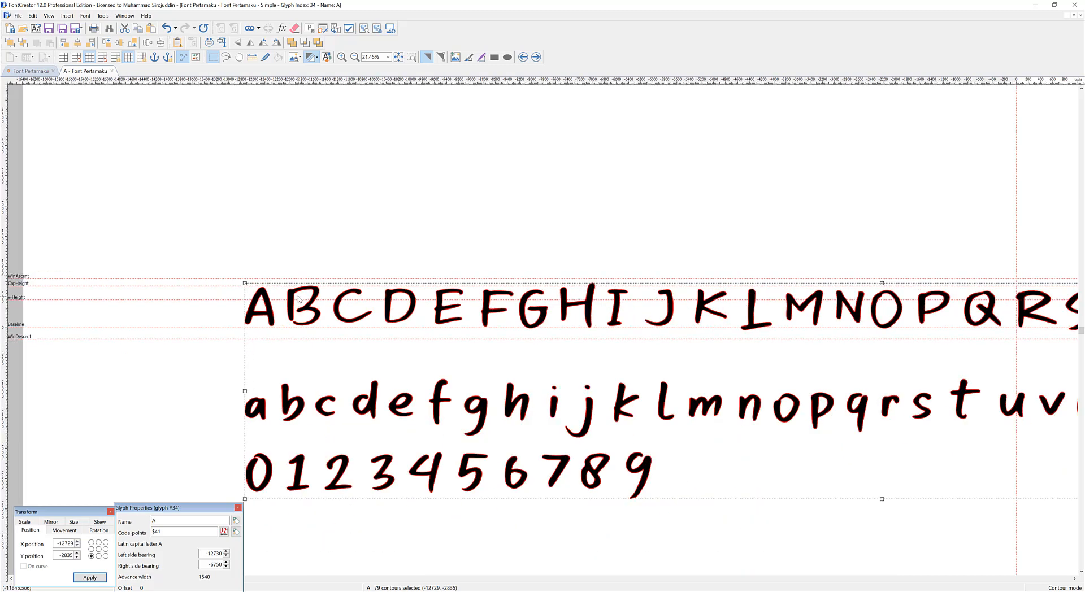
scroll(299, 300, down, 2)
Select the capitals from B to the extra M, shift them to X -12048, Y -68, and cut them out of the A glyph.
click(219, 254)
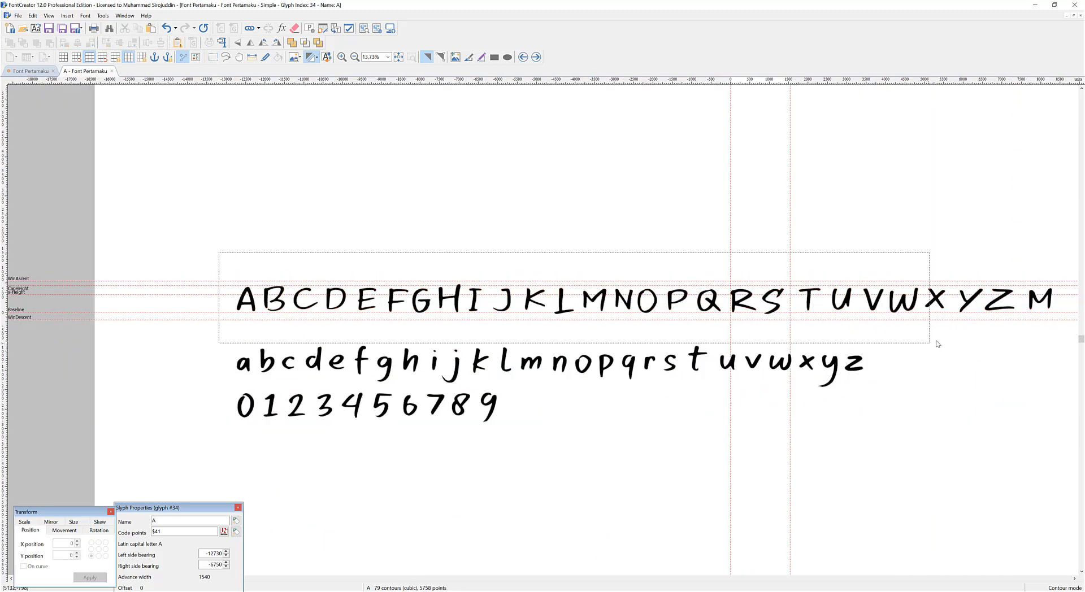
drag(1055, 330, 252, 254)
scroll(331, 272, up, 9)
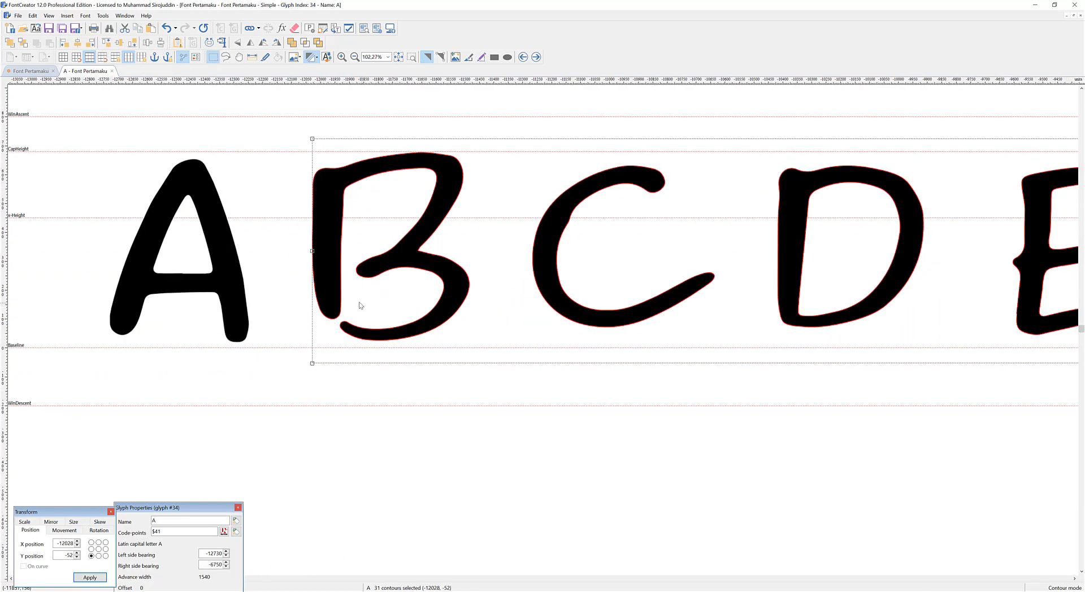
drag(333, 292, 326, 297)
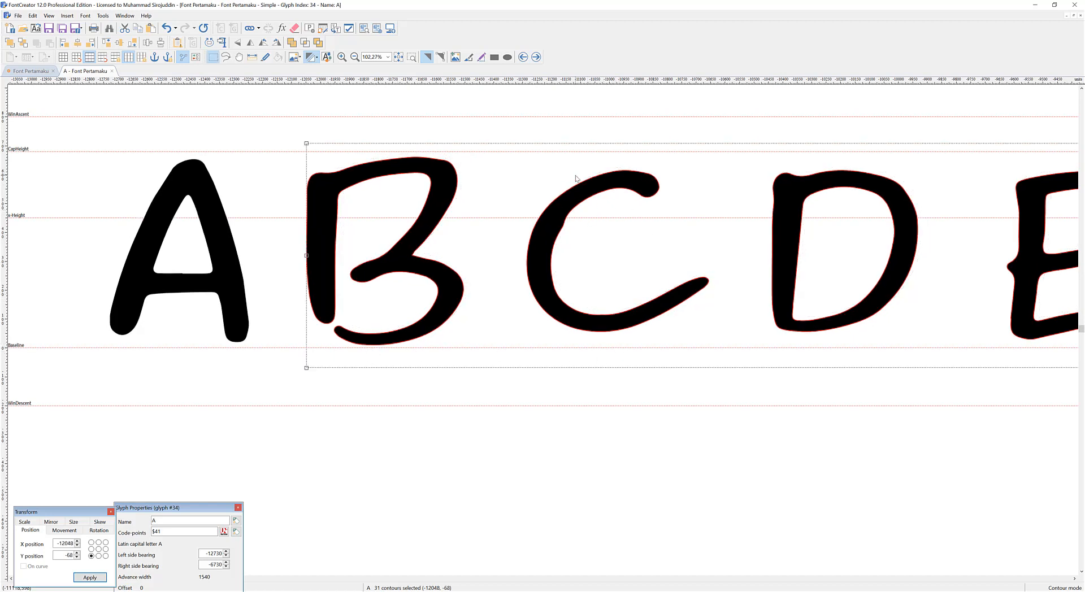
key(Delete)
Open another A glyph window, paste the cut capitals into the B glyph, and cut out everything except B.
scroll(392, 235, down, 5)
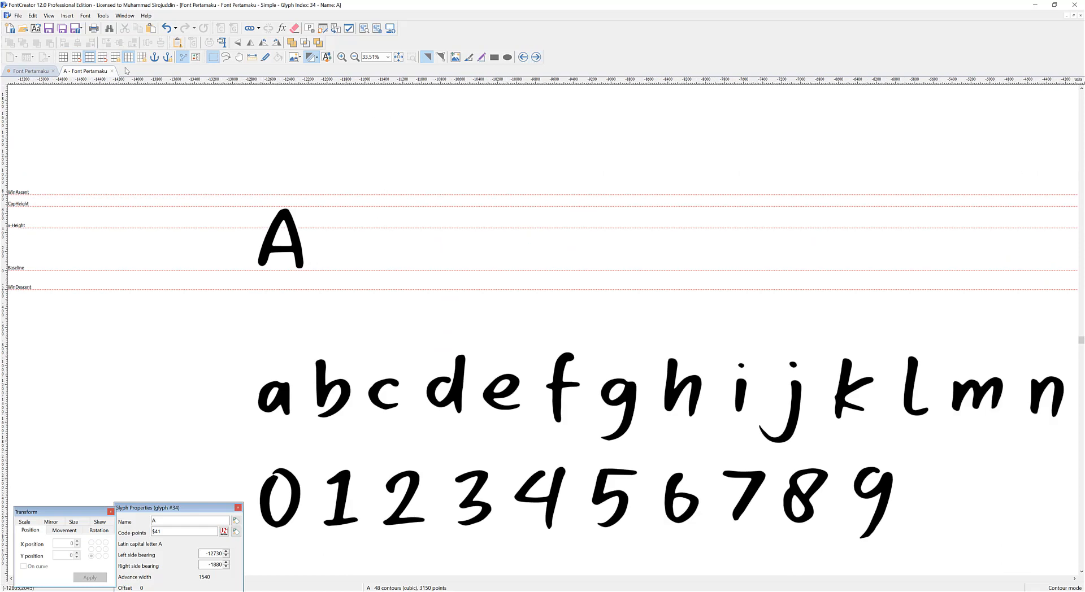
click(32, 71)
double_click(723, 175)
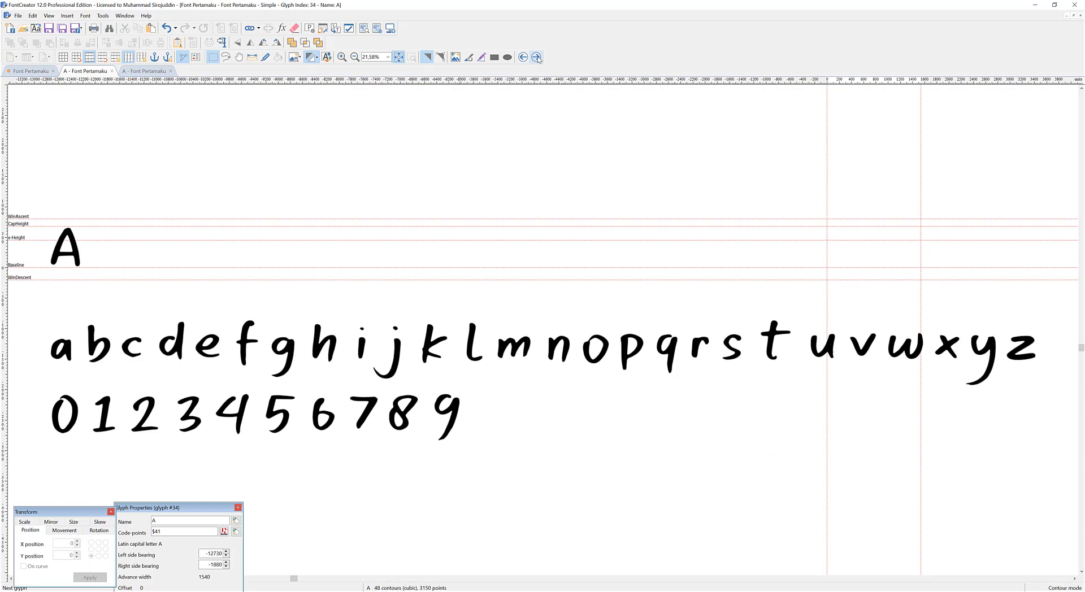
click(536, 57)
key(ctrl+a)
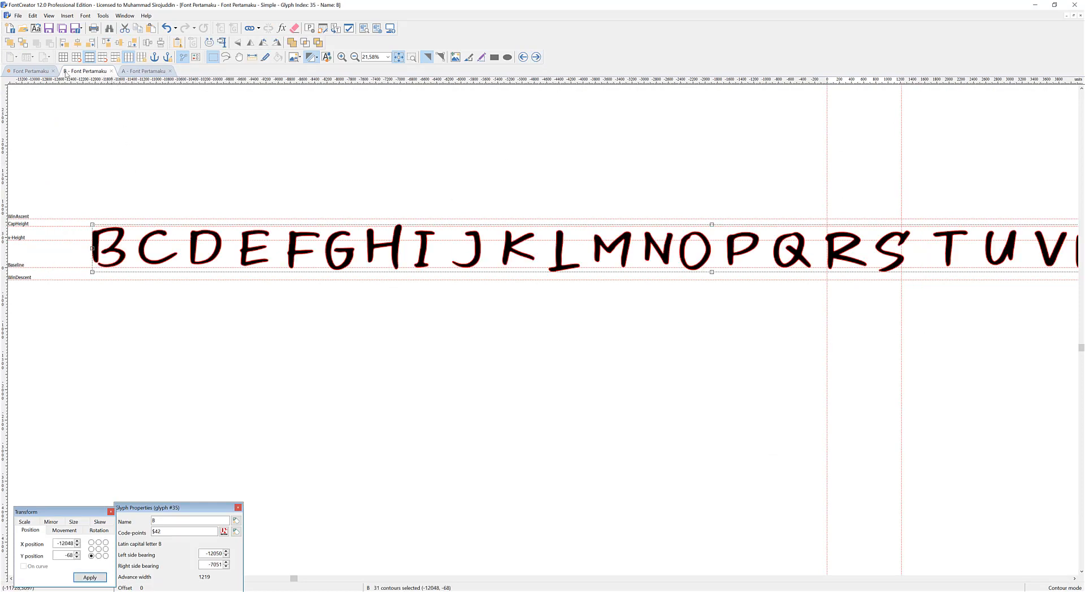
drag(106, 251, 135, 291)
key(Delete)
Paste the remaining capitals into the C and D glyphs in turn, cutting out everything except each glyph's own letter.
click(536, 57)
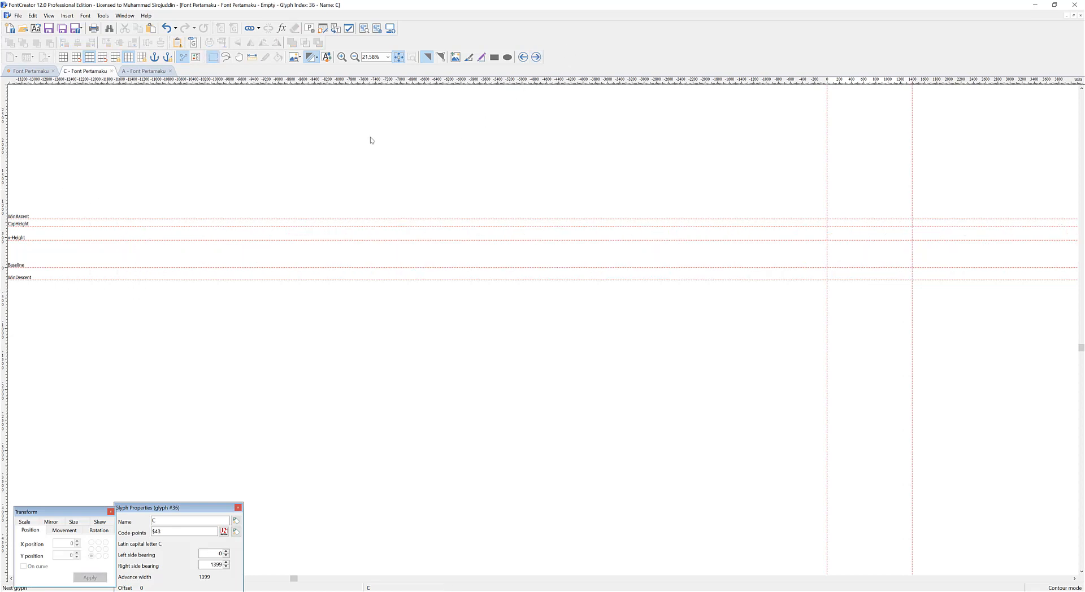
key(ctrl+a)
drag(116, 218, 180, 305)
key(Delete)
click(536, 57)
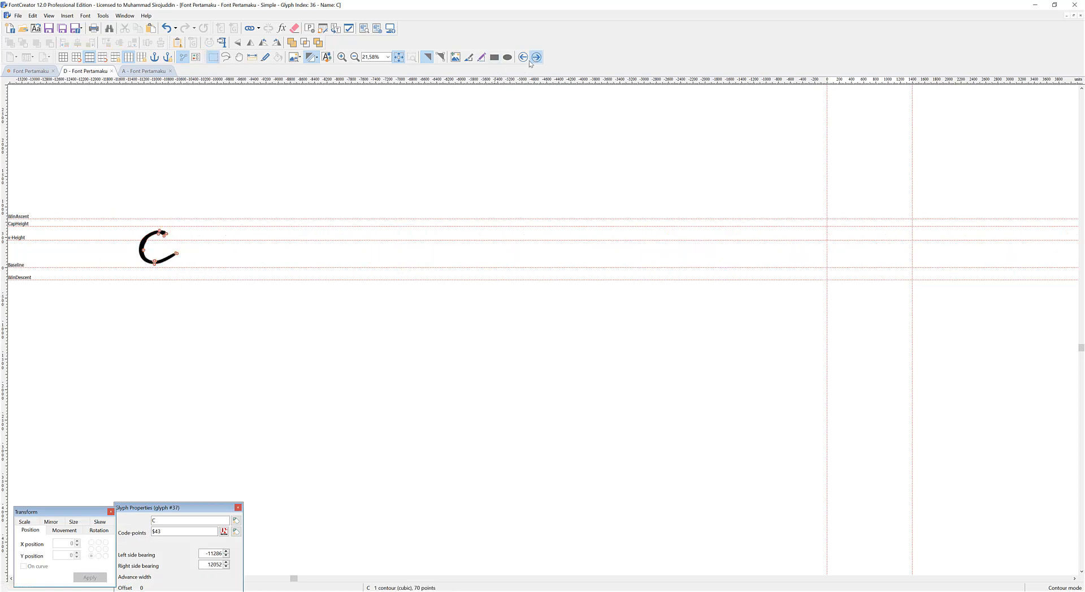
key(ctrl+v)
drag(175, 211, 236, 287)
key(ctrl+x)
Paste the remaining capitals into the E and F glyphs in turn, leaving only the matching letter in each.
click(536, 57)
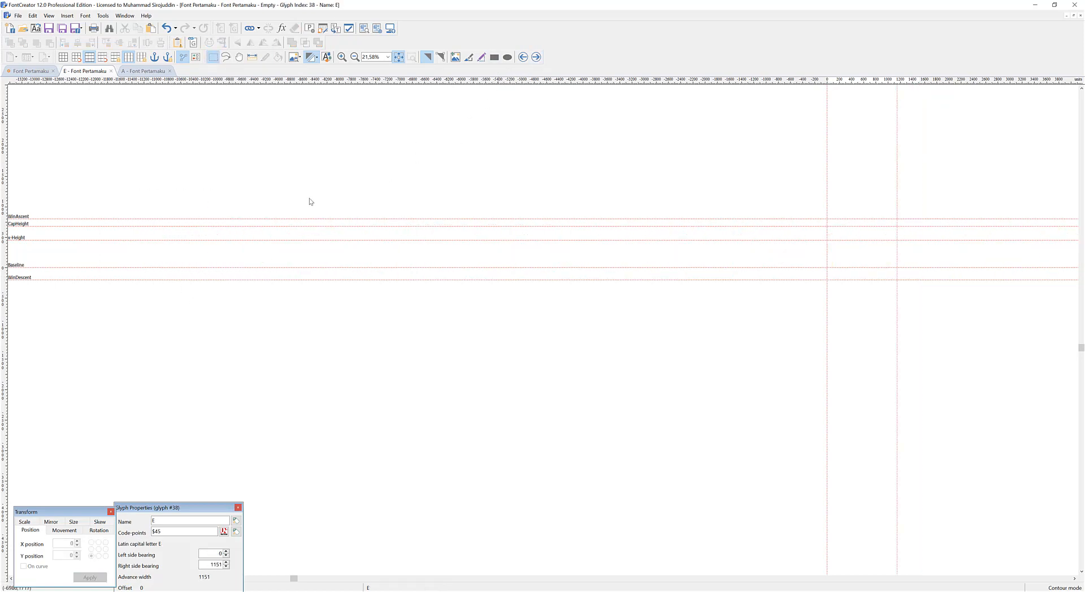
key(ctrl+v)
drag(196, 189, 279, 286)
key(ctrl+x)
click(536, 58)
key(ctrl+v)
drag(216, 191, 323, 294)
key(ctrl+x)
Fill the G and H glyphs by pasting the remaining capitals and cutting out all letters that follow the matching one.
click(536, 57)
key(ctrl+v)
drag(279, 167, 354, 278)
key(ctrl+x)
click(536, 57)
key(ctrl+v)
drag(315, 175, 417, 298)
key(ctrl+x)
Fill the I and J glyphs by pasting the remaining capitals and cutting out the letters after the matching one.
click(536, 57)
key(ctrl+v)
drag(372, 193, 442, 286)
key(ctrl+x)
click(536, 57)
key(ctrl+v)
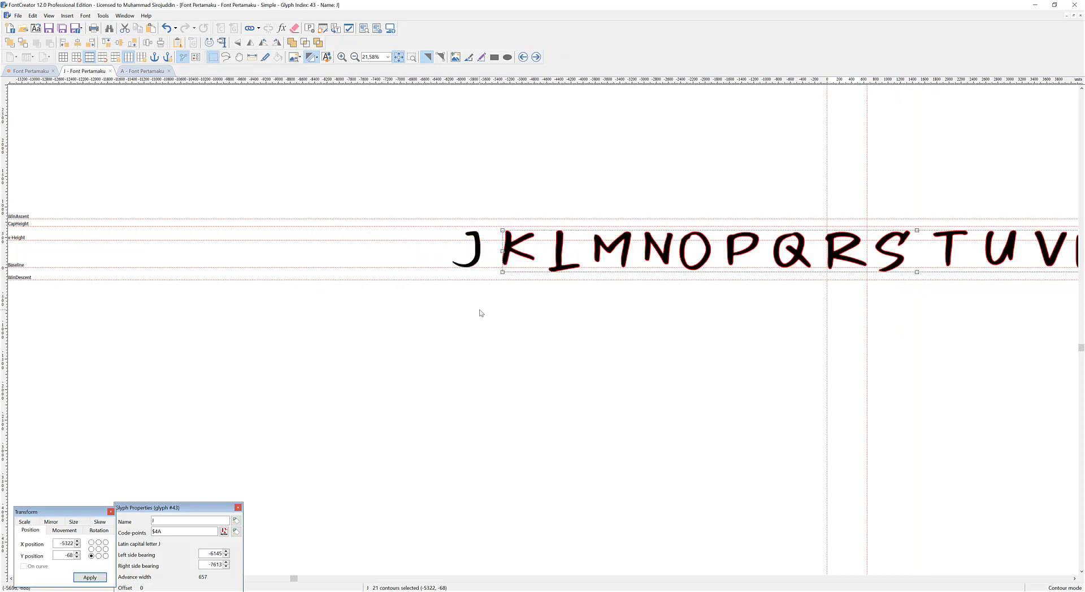
key(ctrl+x)
scroll(405, 269, down, 2)
Paste the remaining capitals into the K and L glyphs in turn, keeping only the matching letter in each.
click(536, 58)
key(ctrl+v)
drag(472, 270, 483, 284)
key(ctrl+x)
click(536, 57)
key(ctrl+v)
drag(436, 203, 500, 292)
key(ctrl+x)
Paste the remaining capitals into the M and N glyphs in turn, cutting out everything after the matching letter.
click(536, 57)
key(ctrl+v)
drag(458, 199, 528, 295)
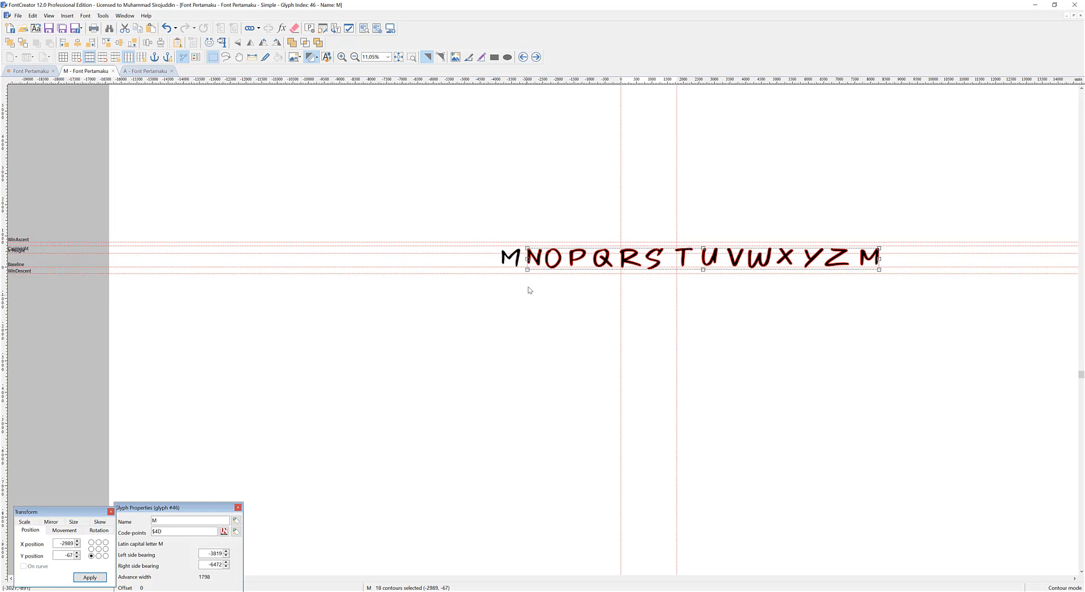
key(ctrl+x)
click(536, 57)
key(ctrl+v)
drag(493, 210, 547, 282)
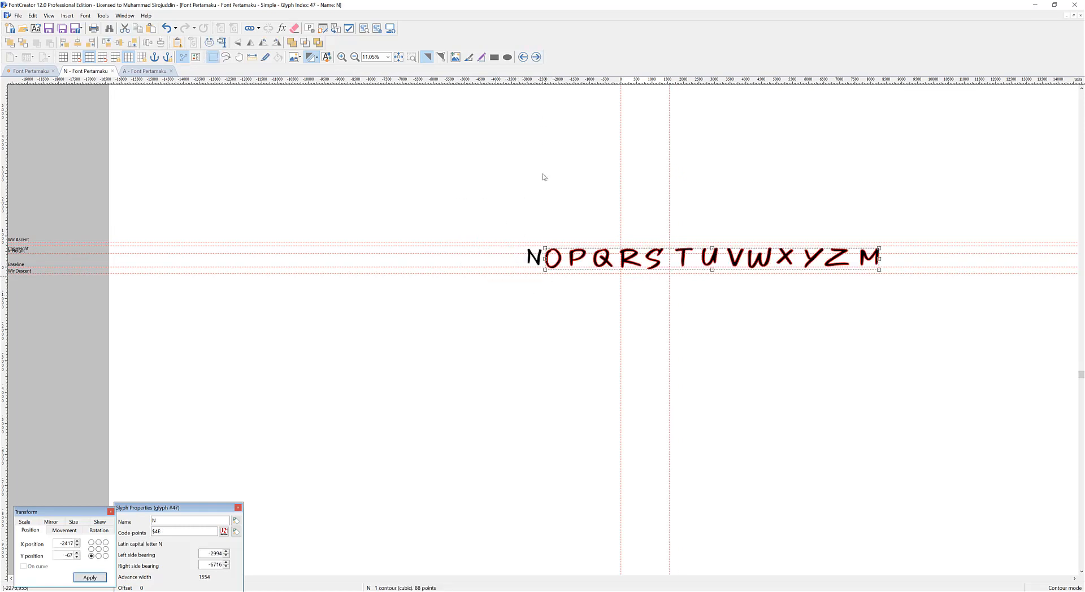
key(ctrl+x)
Fill the O and P glyphs with their letters by pasting the remaining capitals and cutting out the rest.
click(536, 57)
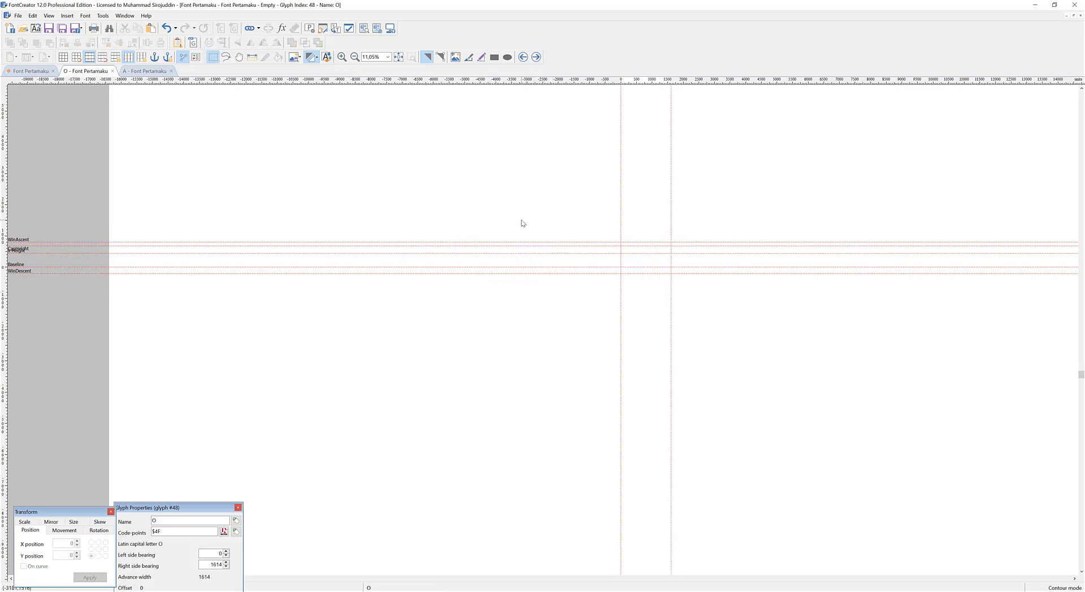
key(ctrl+v)
drag(523, 214, 567, 285)
key(ctrl+x)
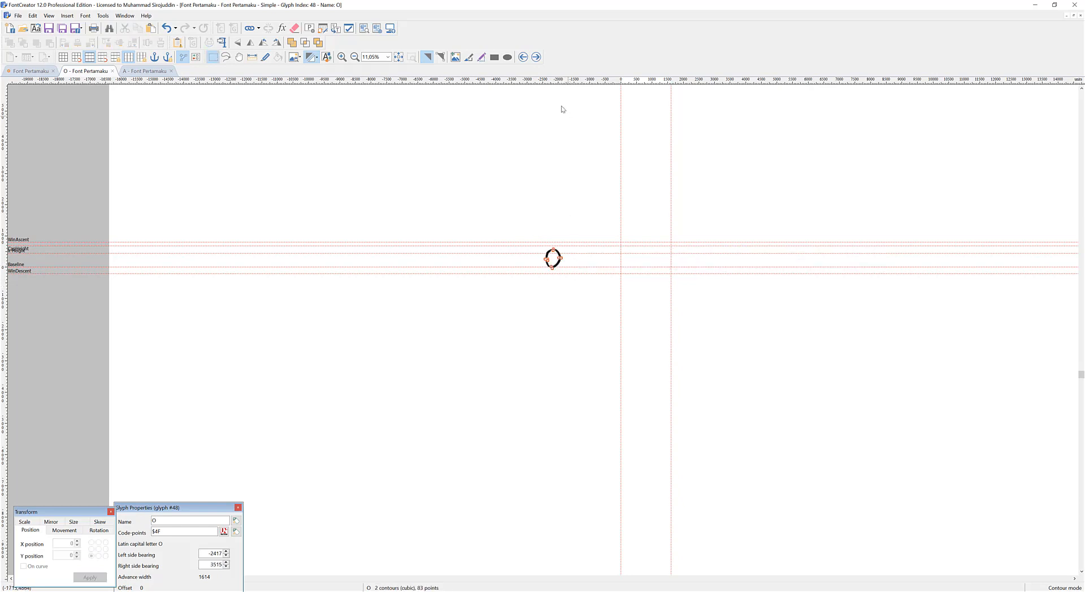
click(536, 57)
key(ctrl+v)
drag(531, 207, 616, 284)
key(ctrl+x)
Fill the Q and R glyphs with their letters by pasting the remaining capitals and cutting out the rest.
click(536, 57)
key(ctrl+v)
key(ctrl+x)
click(536, 57)
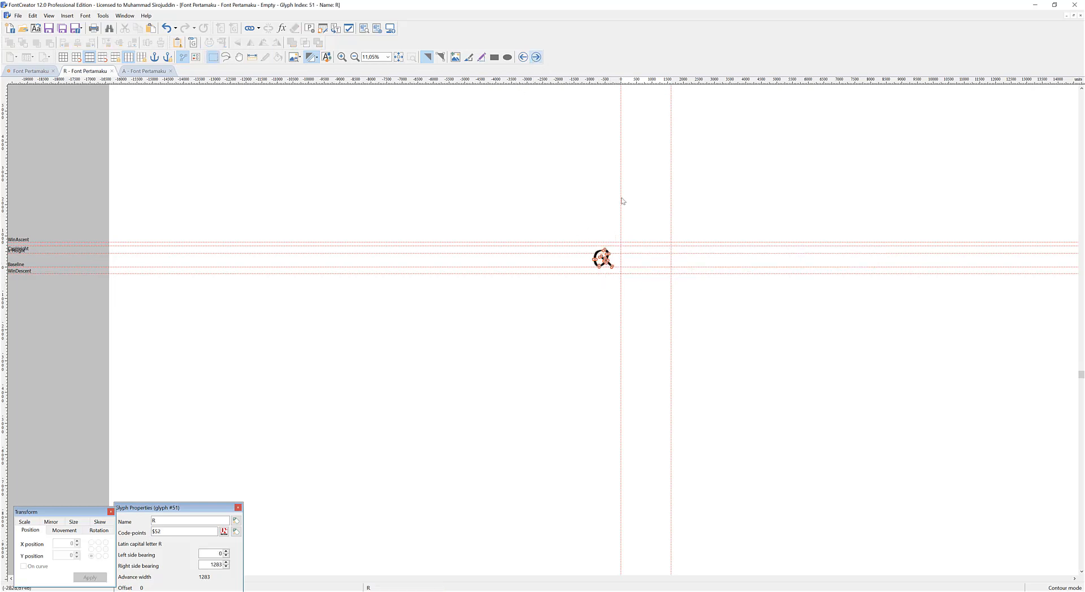
key(ctrl+v)
drag(582, 210, 645, 283)
key(ctrl+x)
Paste the remaining capitals into the S and T glyphs in turn, cutting out everything except each glyph's own letter.
click(536, 57)
key(ctrl+v)
drag(878, 337, 670, 173)
click(920, 232)
drag(934, 187, 679, 334)
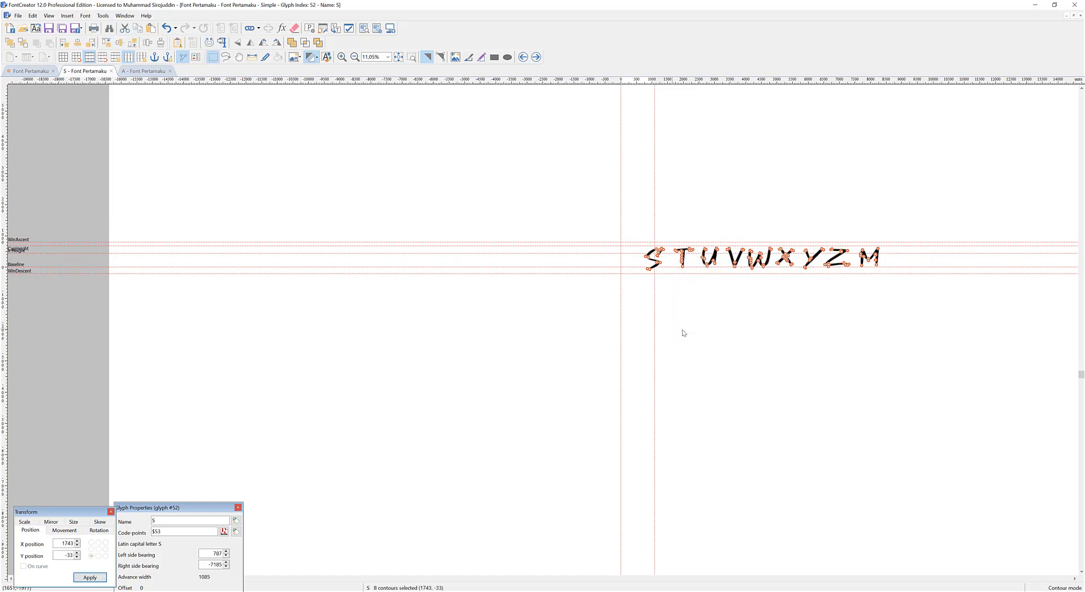
key(ctrl+x)
click(536, 57)
key(ctrl+v)
drag(920, 306, 689, 207)
key(ctrl+x)
Paste the remaining capitals into the U and V glyphs in turn, leaving only the matching letter in each.
click(536, 57)
key(ctrl+v)
drag(954, 310, 719, 183)
key(ctrl+x)
click(536, 58)
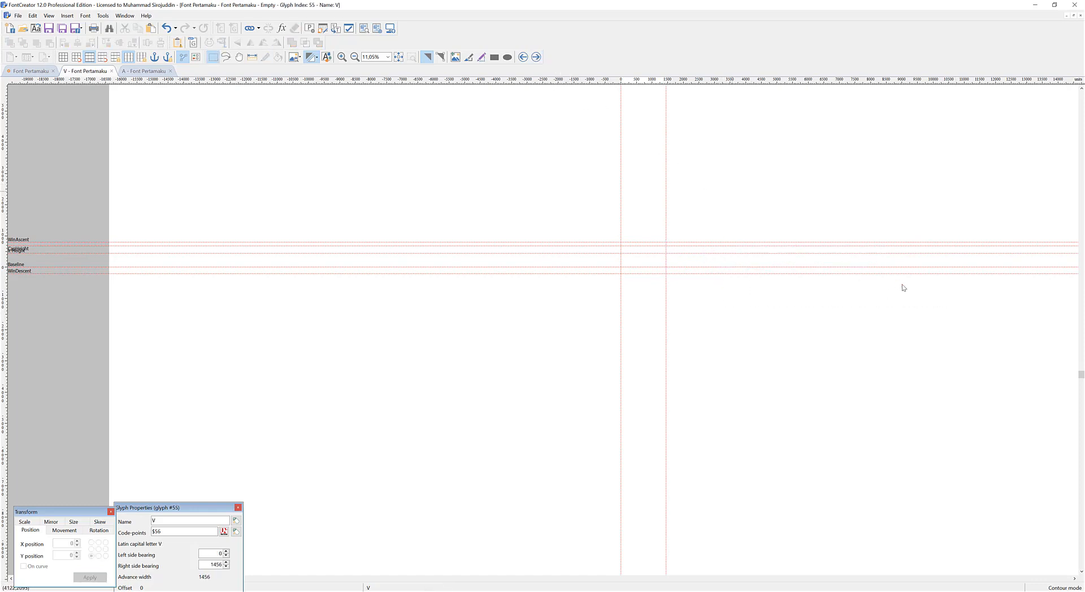
key(ctrl+v)
drag(973, 308, 769, 202)
key(ctrl+x)
Fill the W and X glyphs by pasting the remaining capitals and cutting out the letters after the matching one.
click(536, 57)
key(ctrl+v)
key(ctrl+x)
click(536, 57)
key(ctrl+v)
drag(940, 310, 795, 210)
key(ctrl+x)
Fill the Y and Z glyphs with their letters and cut the extra M out of the Z glyph.
click(536, 57)
key(ctrl+v)
click(536, 57)
drag(859, 212, 983, 313)
key(Delete)
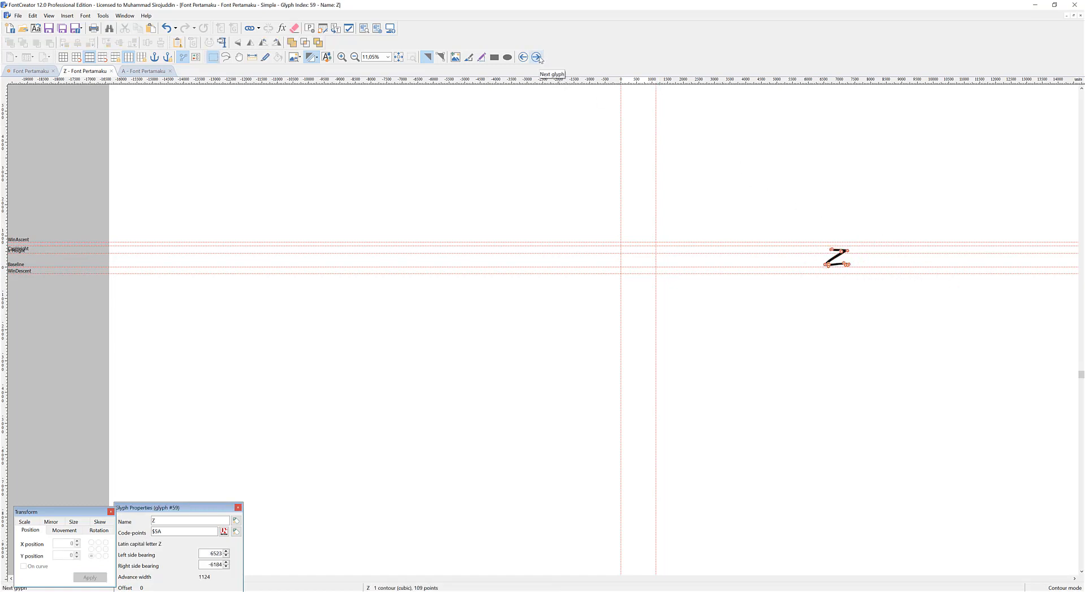
Open the M glyph from the font overview, paste the extra M, and place it beside the existing M at X -3121, Y 53.
click(40, 69)
double_click(307, 233)
click(597, 275)
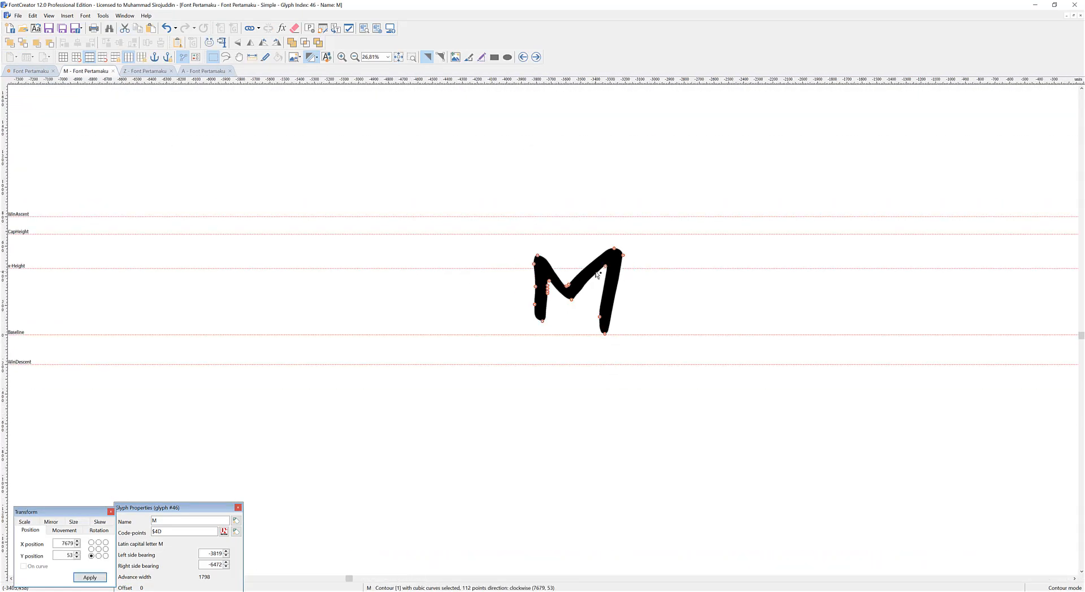
scroll(597, 274, down, 5)
drag(700, 276, 531, 276)
scroll(531, 276, up, 6)
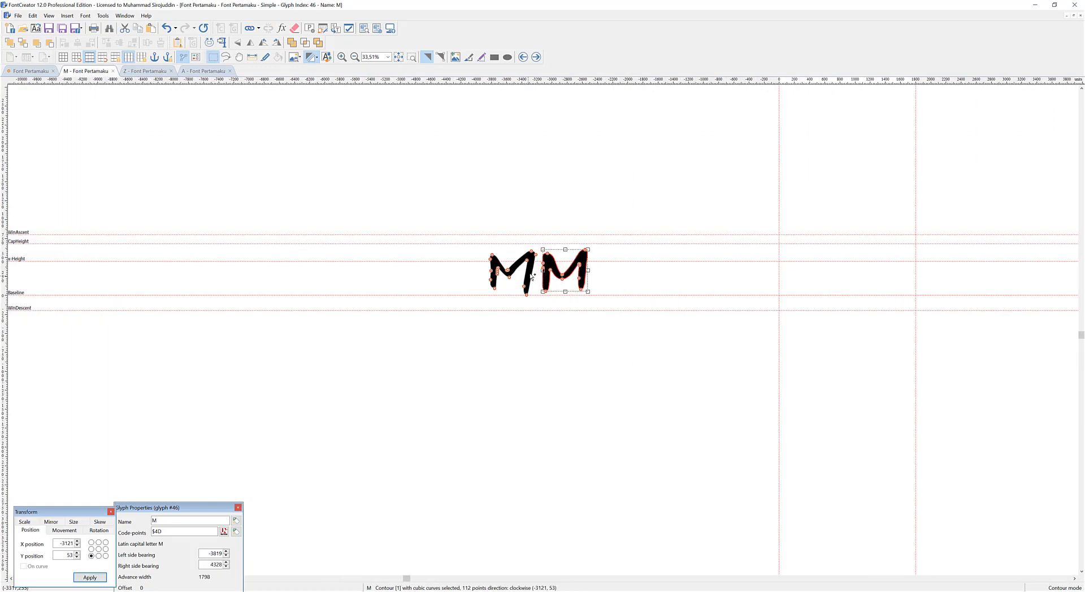
scroll(531, 276, up, 4)
click(795, 256)
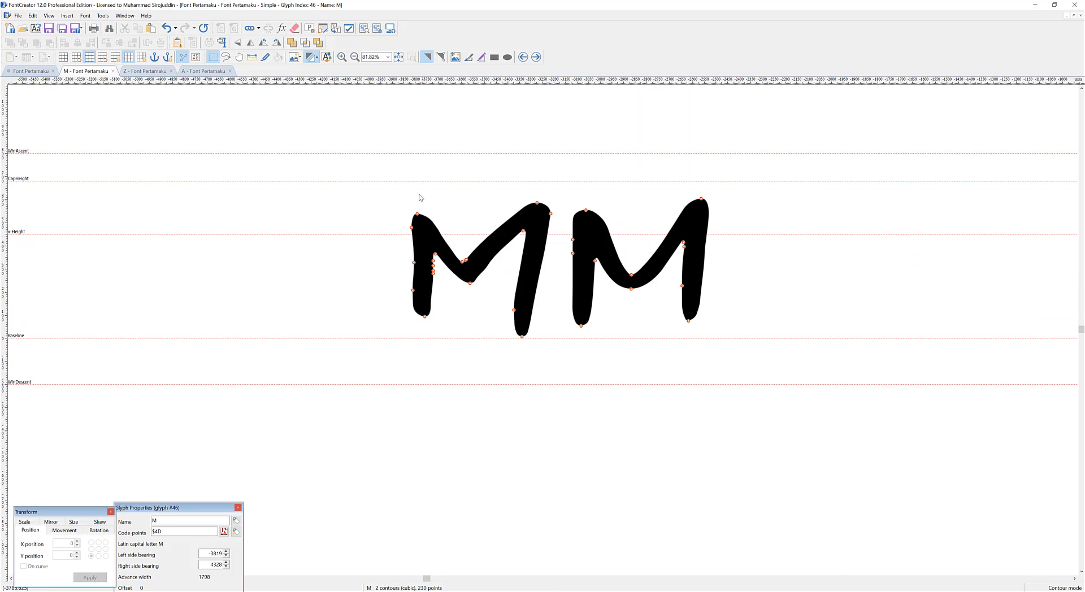
Delete the second M from the M glyph and return to the A glyph.
click(620, 274)
key(Delete)
click(184, 72)
Move the lowercase row beside the A onto the guidelines at X -12070, Y -357, and cut it from the A glyph.
scroll(355, 167, down, 3)
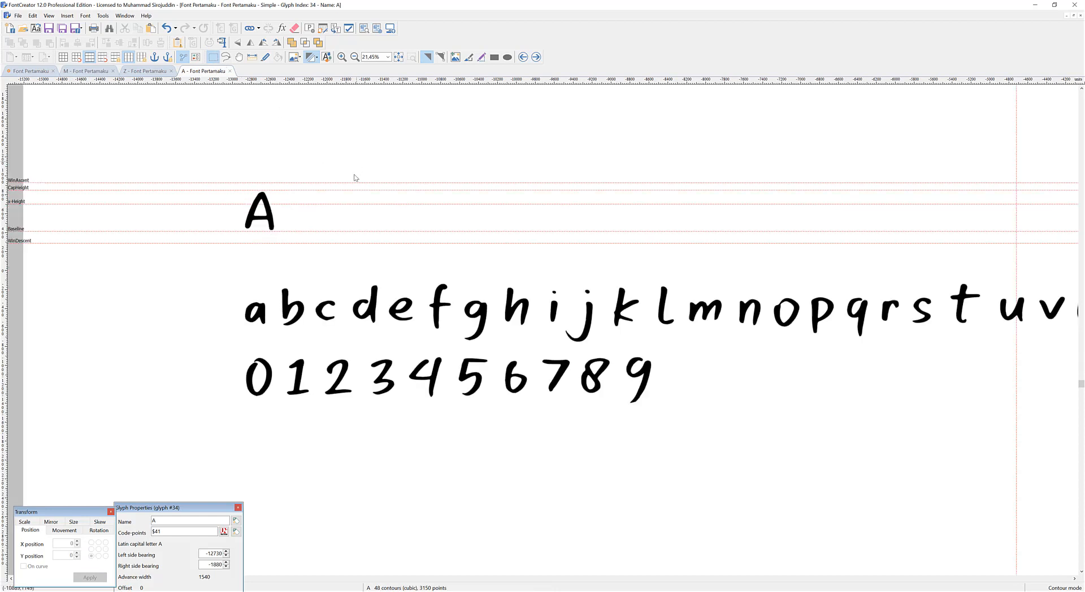
drag(184, 248, 1035, 325)
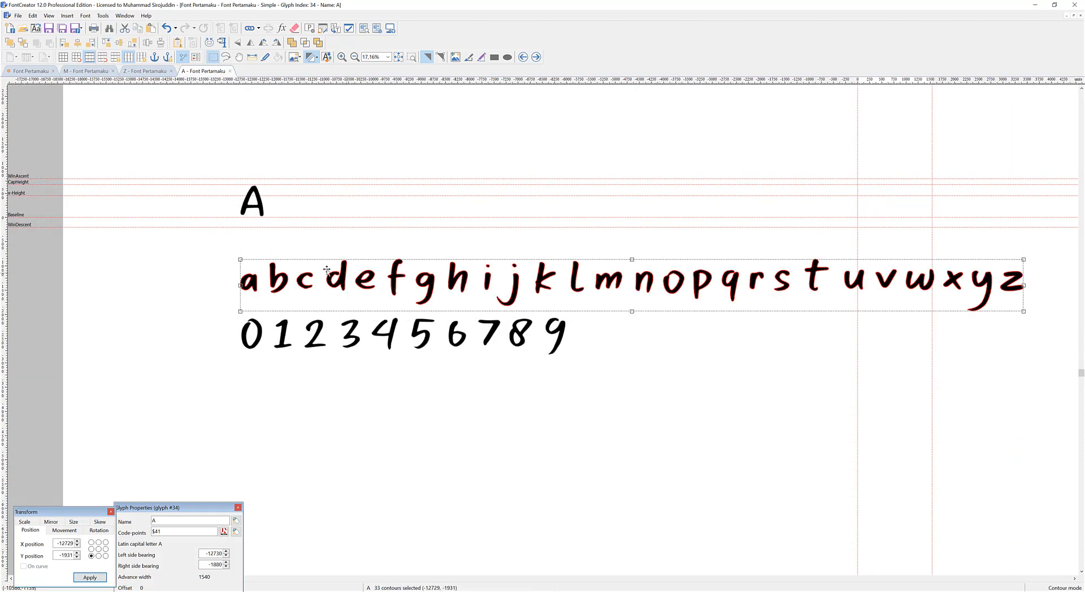
drag(273, 272, 305, 196)
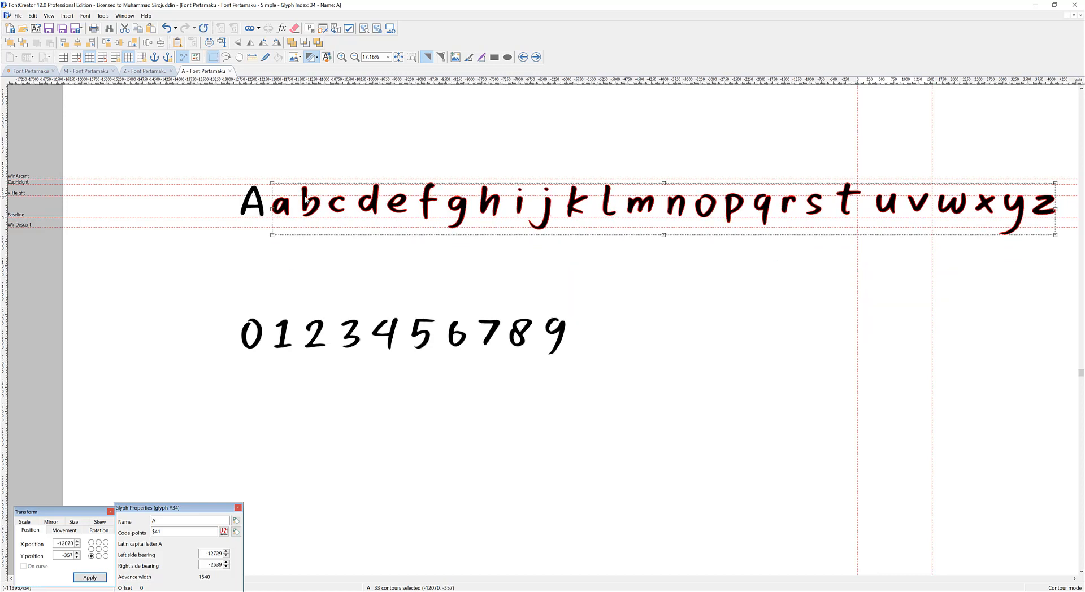
key(ctrl+x)
Close the M and Z glyphs, paste the lowercase row into the a glyph, and cut out every letter after a.
click(113, 71)
click(113, 71)
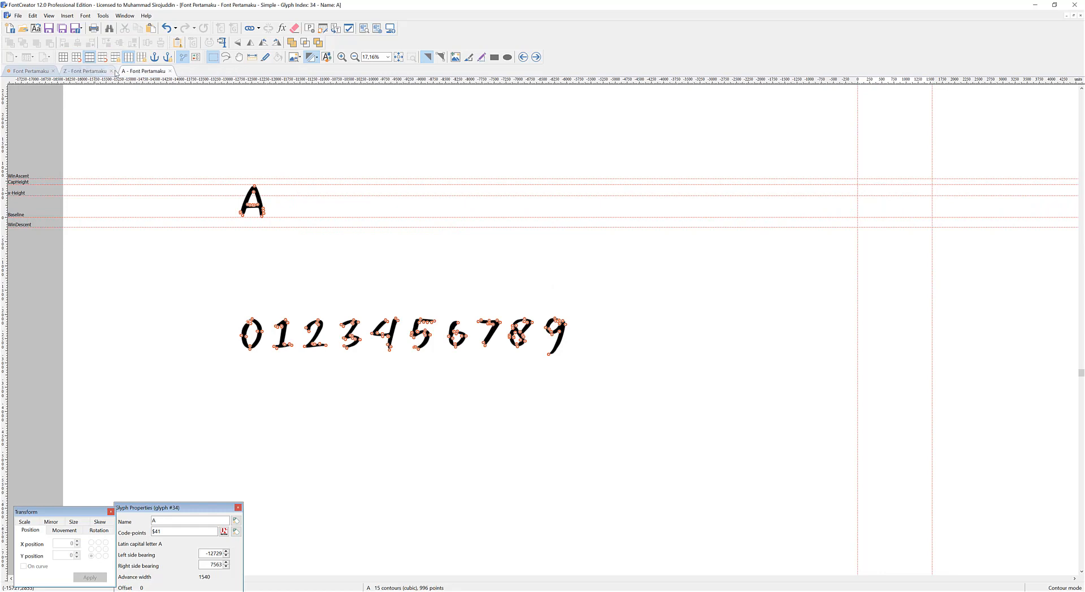
click(33, 72)
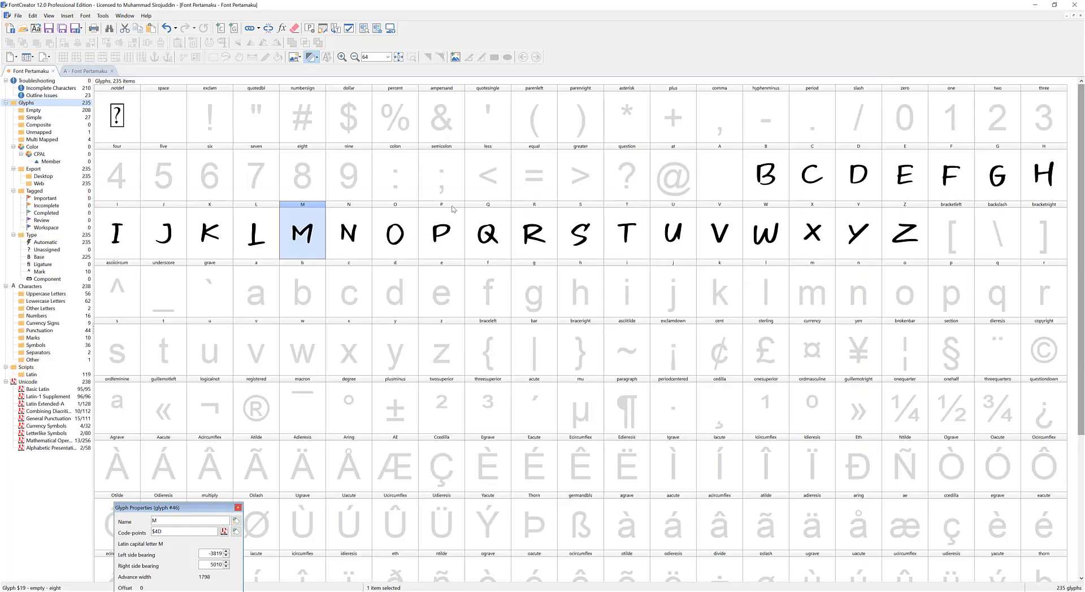
double_click(272, 279)
key(ctrl+v)
scroll(500, 276, down, 4)
scroll(224, 263, up, 1)
drag(188, 293, 136, 233)
key(ctrl+x)
Paste the remaining lowercase letters into the b and c glyphs in turn, leaving only the matching letter in each.
click(535, 57)
key(ctrl+v)
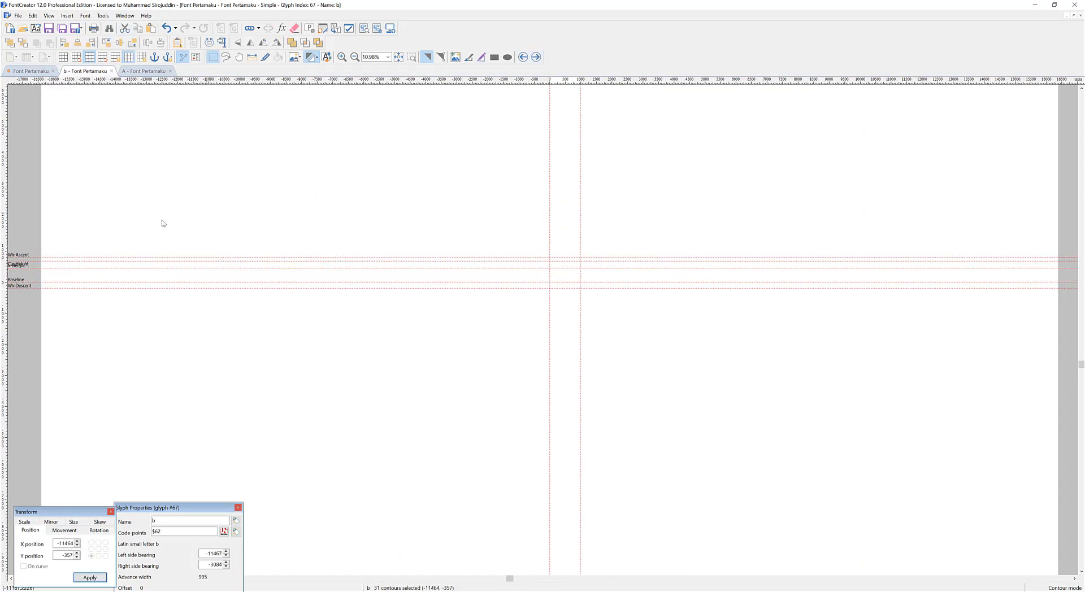
drag(214, 302, 142, 232)
key(ctrl+x)
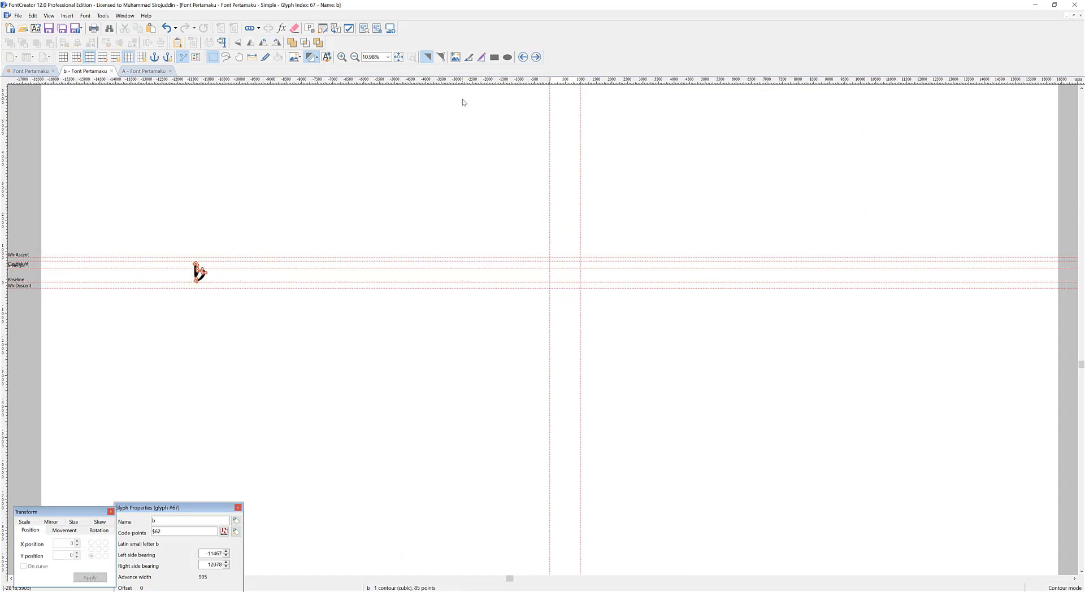
click(537, 57)
key(ctrl+v)
drag(227, 300, 201, 252)
key(ctrl+x)
Fill the d and e glyphs by pasting the remaining lowercase letters and cutting out those after the matching one.
click(535, 57)
key(ctrl+v)
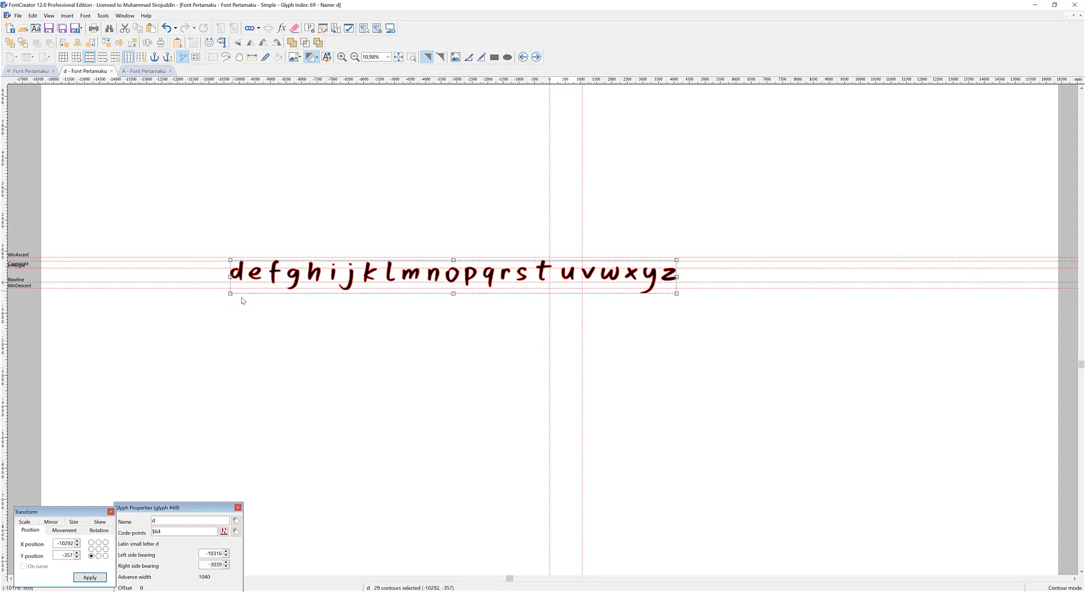
drag(248, 298, 218, 253)
key(ctrl+x)
click(536, 57)
key(ctrl+v)
drag(258, 297, 192, 246)
key(ctrl+x)
Paste the remaining lowercase letters into the f and g glyphs in turn, keeping only the matching letter in each.
click(536, 57)
key(ctrl+v)
drag(285, 296, 237, 248)
key(ctrl+x)
click(535, 57)
key(ctrl+v)
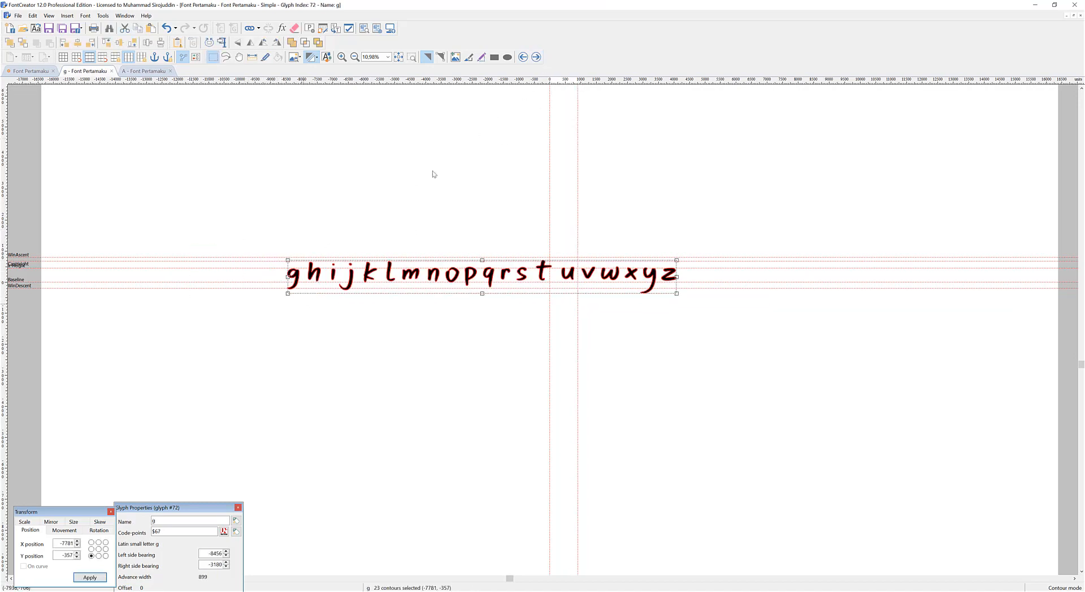
drag(309, 296, 277, 248)
key(ctrl+x)
Fill the h and i glyphs with their letters, cutting the rest of the lowercase row out of each.
click(535, 57)
key(ctrl+v)
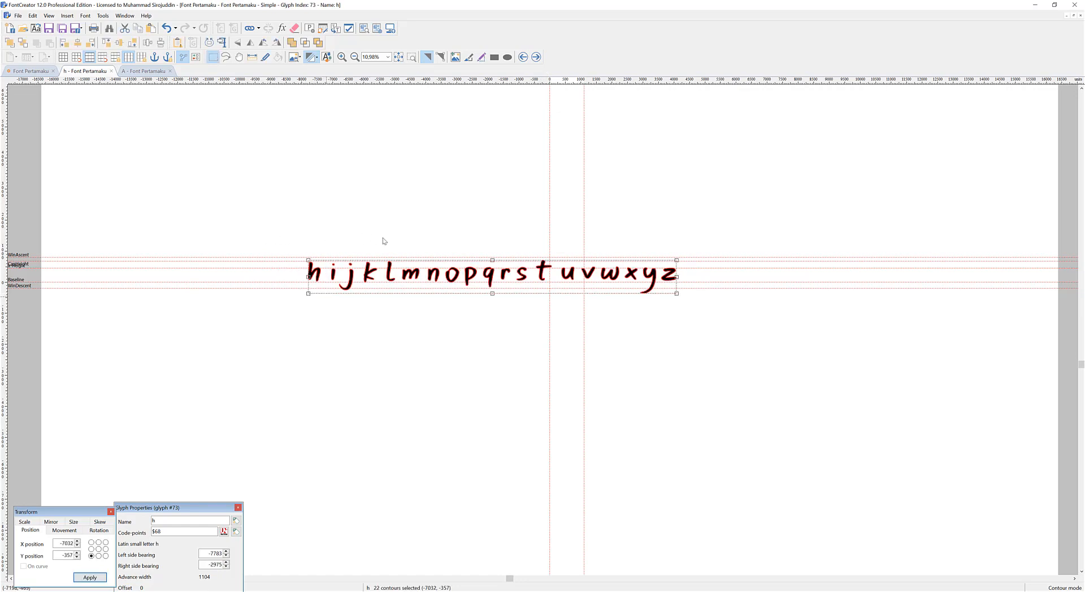
drag(334, 296, 305, 250)
key(ctrl+x)
click(535, 57)
key(ctrl+v)
drag(341, 297, 313, 298)
key(ctrl+x)
Paste the remaining lowercase letters into the j and k glyphs and cut out everything after the matching letter.
click(535, 57)
key(ctrl+v)
key(ctrl+x)
click(536, 57)
key(ctrl+v)
drag(307, 222, 380, 314)
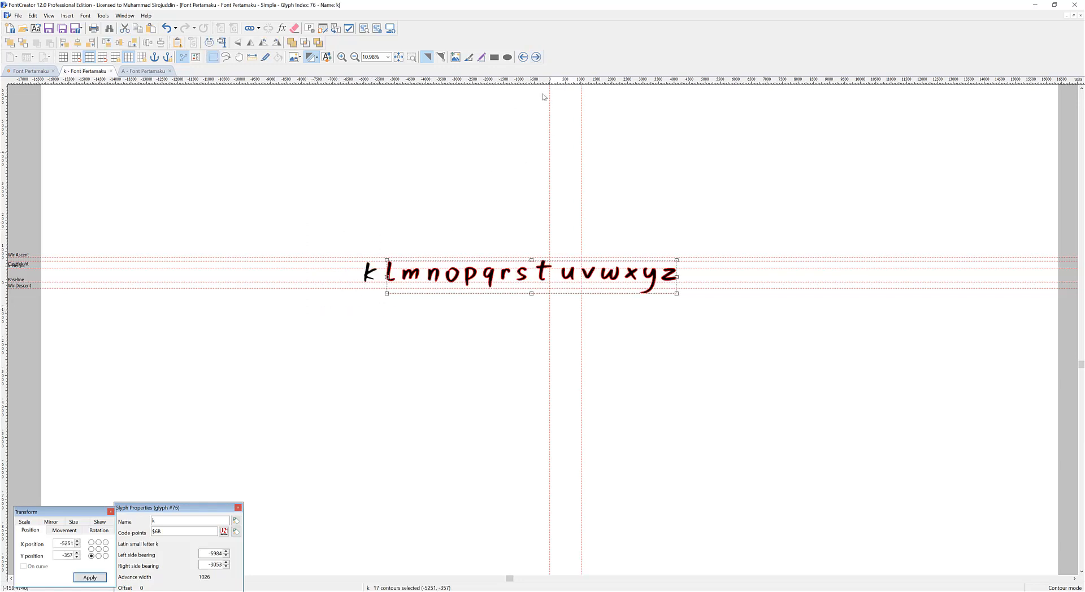
key(ctrl+x)
Fill the l and m glyphs by pasting the remaining lowercase letters and cutting out those after the matching one.
click(535, 57)
key(ctrl+v)
drag(344, 211, 401, 311)
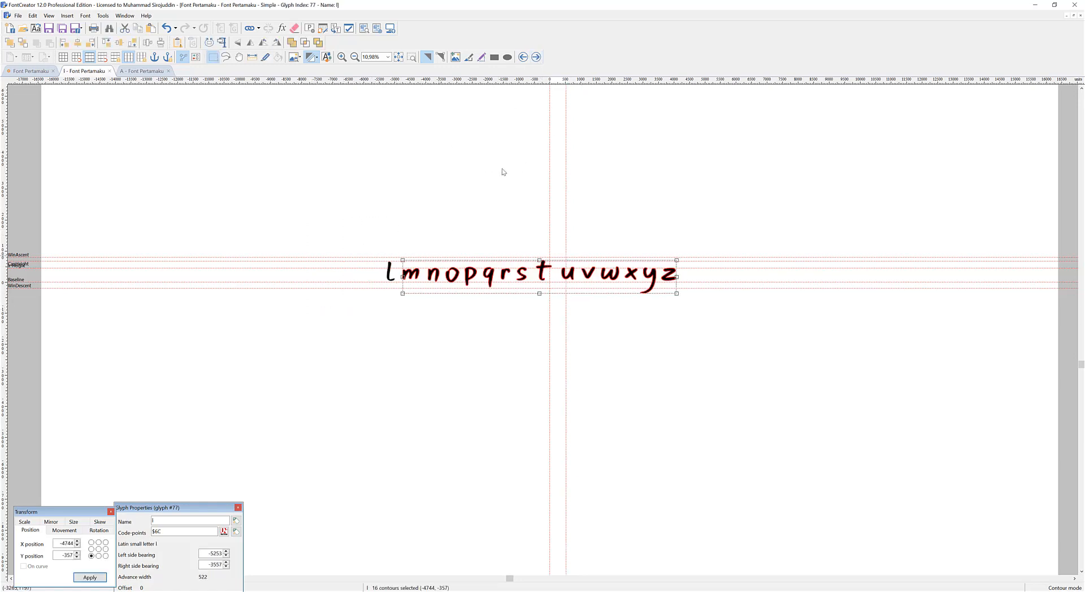
key(ctrl+x)
click(535, 57)
key(ctrl+v)
drag(361, 225, 432, 302)
key(ctrl+x)
Paste the remaining lowercase letters into the n and o glyphs in turn, leaving only the matching letter in each.
click(536, 57)
key(ctrl+v)
drag(388, 223, 443, 304)
key(ctrl+x)
click(536, 57)
key(ctrl+v)
drag(416, 227, 466, 293)
key(ctrl+x)
Fill the p and q glyphs with their letters, cutting the rest of the lowercase row out of each.
click(537, 57)
key(ctrl+v)
drag(424, 208, 484, 309)
key(ctrl+x)
click(536, 57)
key(ctrl+v)
drag(448, 226, 500, 305)
key(ctrl+x)
Paste the remaining lowercase letters into the r and s glyphs and cut out everything after the matching letter.
click(536, 58)
key(ctrl+v)
drag(465, 226, 518, 312)
key(ctrl+x)
click(536, 57)
key(ctrl+v)
drag(482, 226, 535, 307)
key(ctrl+x)
Fill the t and u glyphs by pasting the remaining lowercase letters and cutting out those after the matching one.
click(536, 57)
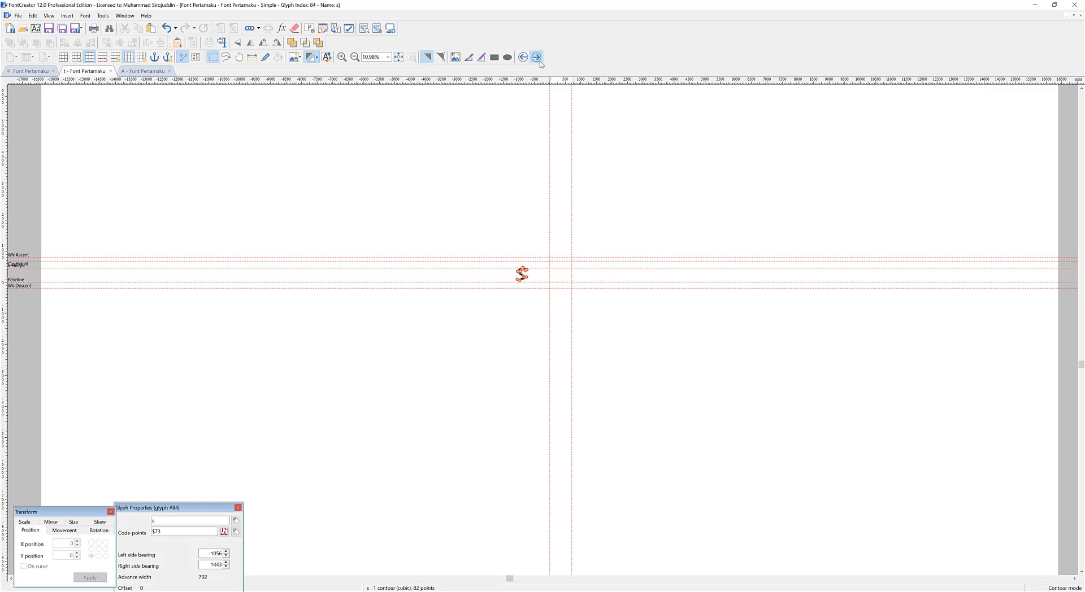
key(ctrl+v)
drag(497, 207, 553, 325)
key(ctrl+x)
click(536, 57)
key(ctrl+v)
drag(494, 212, 583, 317)
key(ctrl+x)
Paste the remaining lowercase letters into the v and w glyphs in turn, keeping only the matching letter in each.
click(536, 57)
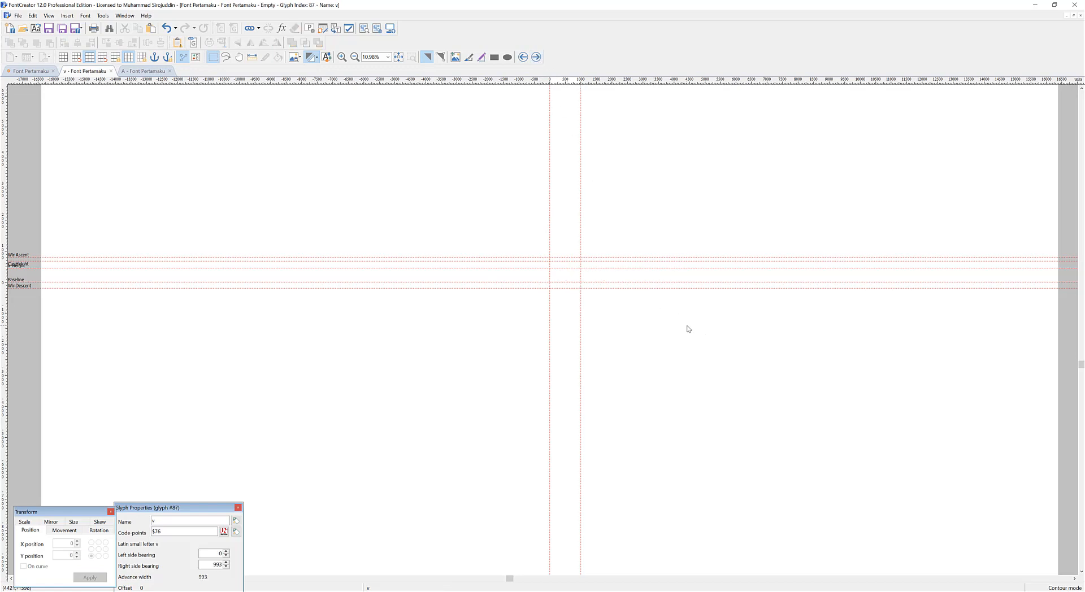
key(ctrl+v)
drag(732, 334, 598, 226)
key(ctrl+x)
click(536, 57)
key(ctrl+v)
drag(751, 315, 634, 214)
key(ctrl+x)
Distribute the last three lowercase letters into the x, y and z glyphs, one letter in each.
click(536, 58)
key(ctrl+v)
key(ctrl+x)
click(536, 57)
key(ctrl+v)
drag(709, 309, 658, 230)
key(ctrl+x)
click(536, 57)
key(ctrl+v)
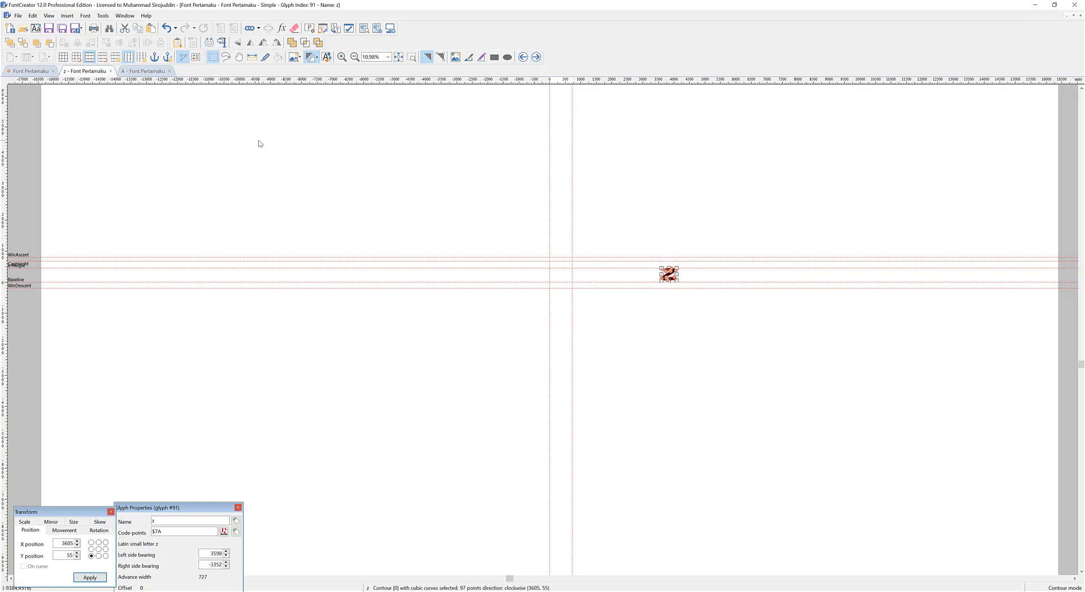
In the A glyph, open the real-time validation, turn off the display of warning points, and close the validation again.
click(146, 72)
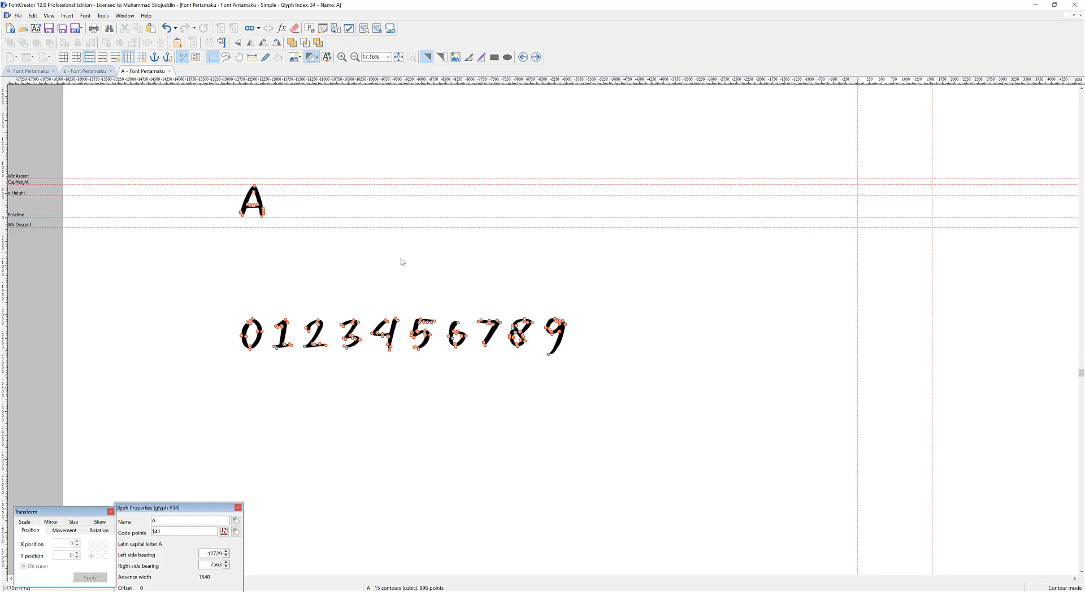
scroll(471, 310, up, 2)
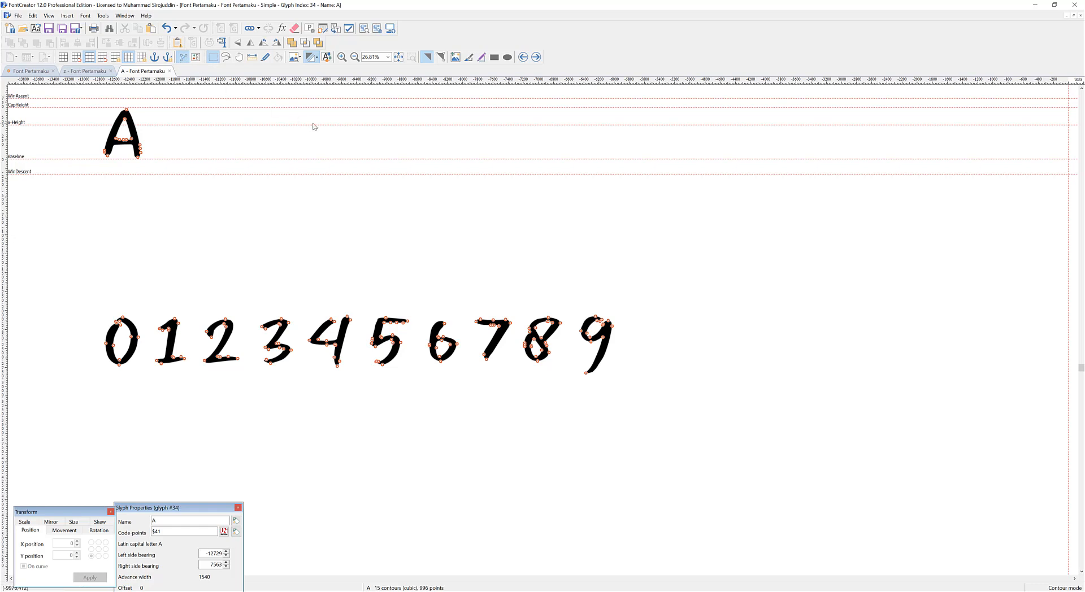
click(314, 58)
click(318, 58)
key(F4)
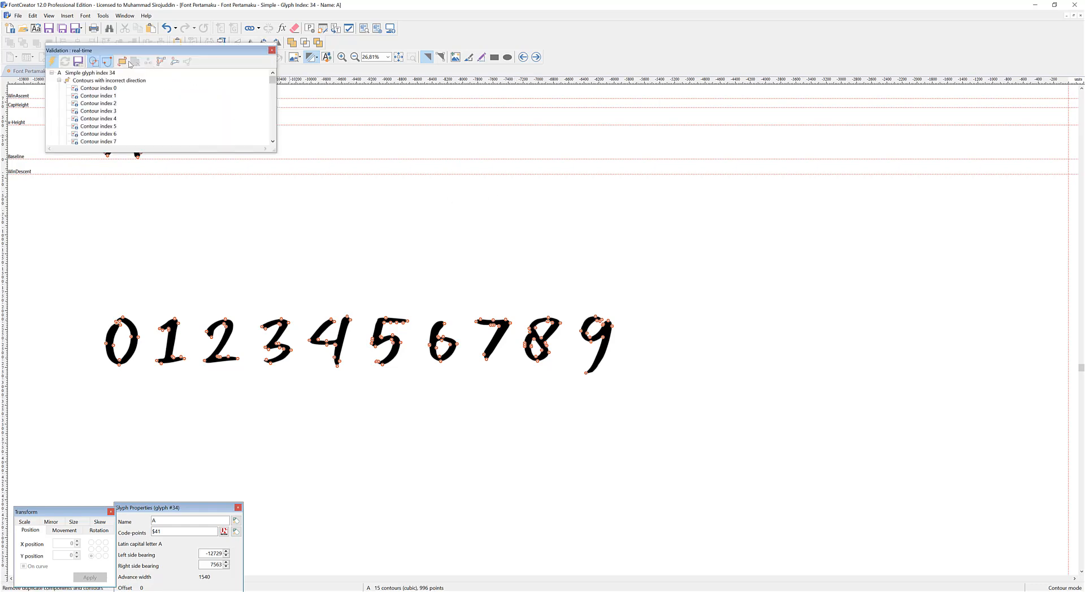
click(108, 62)
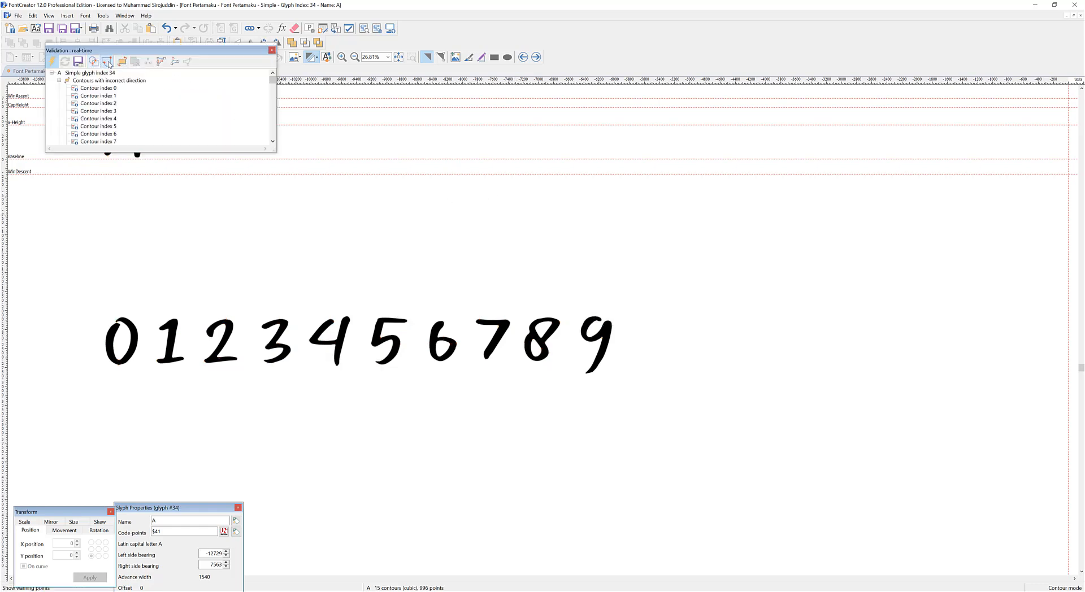
drag(176, 55, 760, 168)
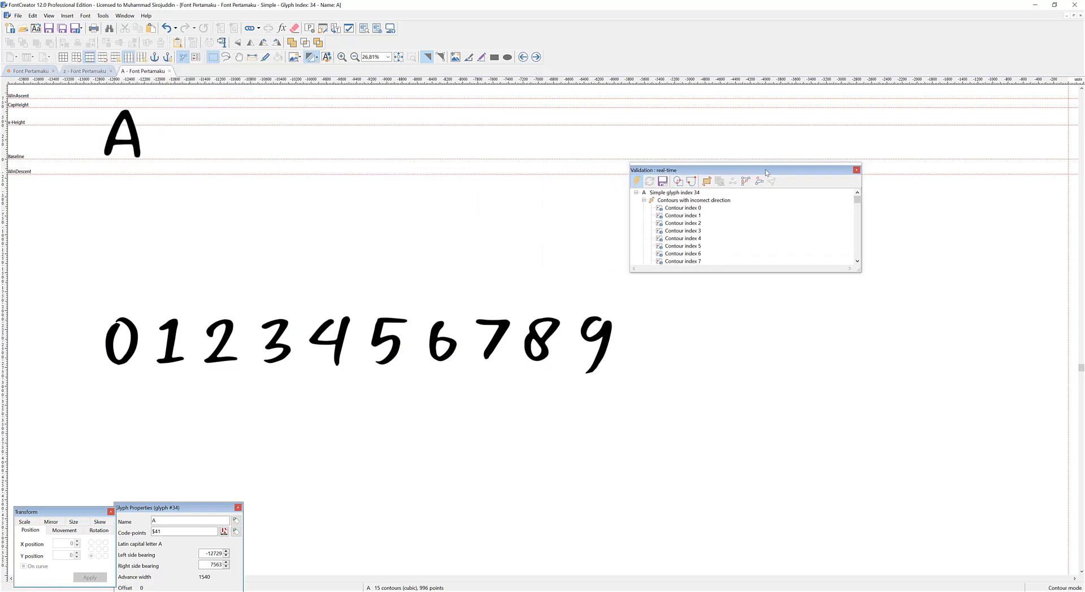
click(855, 163)
Place the digit row on the guidelines at X -11558, Y -108, cut it from the A glyph, and close the open glyphs.
drag(804, 454, 215, 118)
key(ctrl+x)
click(111, 71)
click(112, 71)
Open the zero glyph from the font overview, paste the digit row, and cut out every digit after 0.
double_click(908, 120)
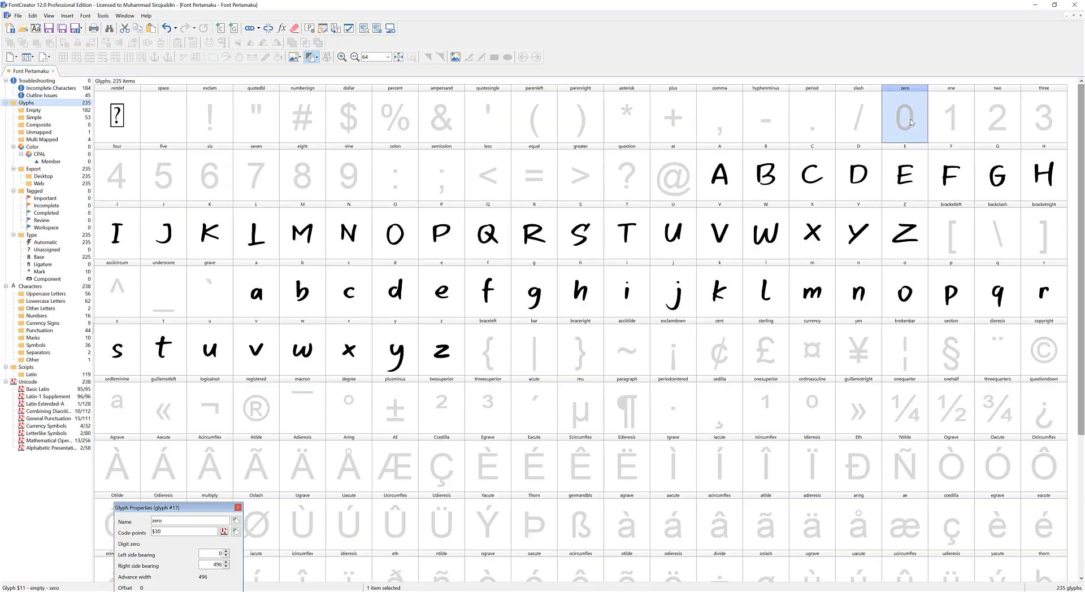
key(ctrl+v)
scroll(734, 219, down, 12)
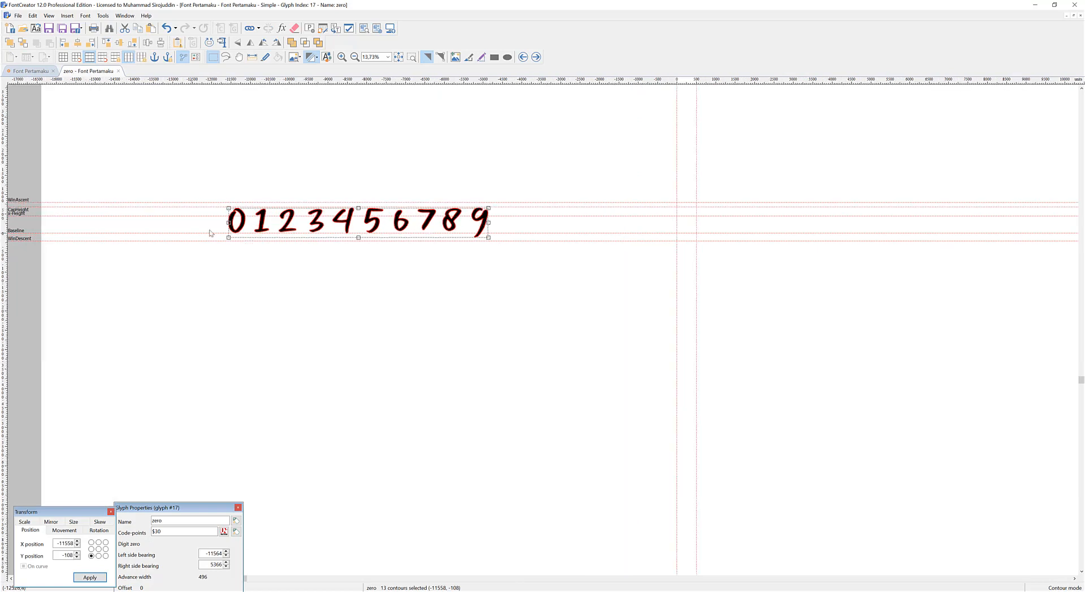
drag(577, 294, 268, 237)
key(ctrl+x)
Paste the remaining digits into the one and two glyphs in turn and cut out the digits after the matching one.
click(536, 57)
key(ctrl+v)
key(ctrl+x)
click(536, 57)
key(ctrl+v)
drag(567, 295, 305, 143)
key(ctrl+x)
click(536, 57)
key(ctrl+v)
drag(538, 295, 312, 168)
key(ctrl+z)
Return to the two glyph, paste the remaining digits back, and cut out everything after the 2.
click(524, 57)
key(ctrl+v)
click(356, 159)
drag(581, 275, 301, 134)
key(ctrl+x)
Fill the three and four glyphs by pasting the remaining digits and leaving only the matching digit in each.
click(536, 57)
key(ctrl+v)
drag(276, 171, 334, 257)
key(ctrl+x)
click(536, 57)
key(ctrl+v)
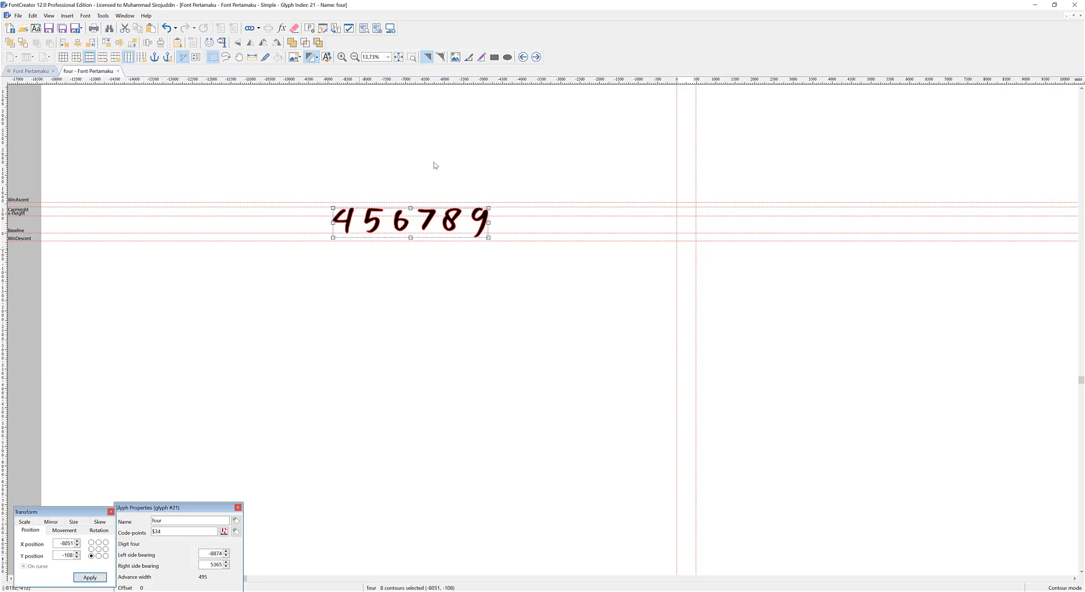
key(ctrl+x)
Paste the remaining digits into the five and six glyphs and cut out the digits after the matching one.
click(536, 57)
key(ctrl+v)
drag(295, 168, 387, 265)
key(ctrl+x)
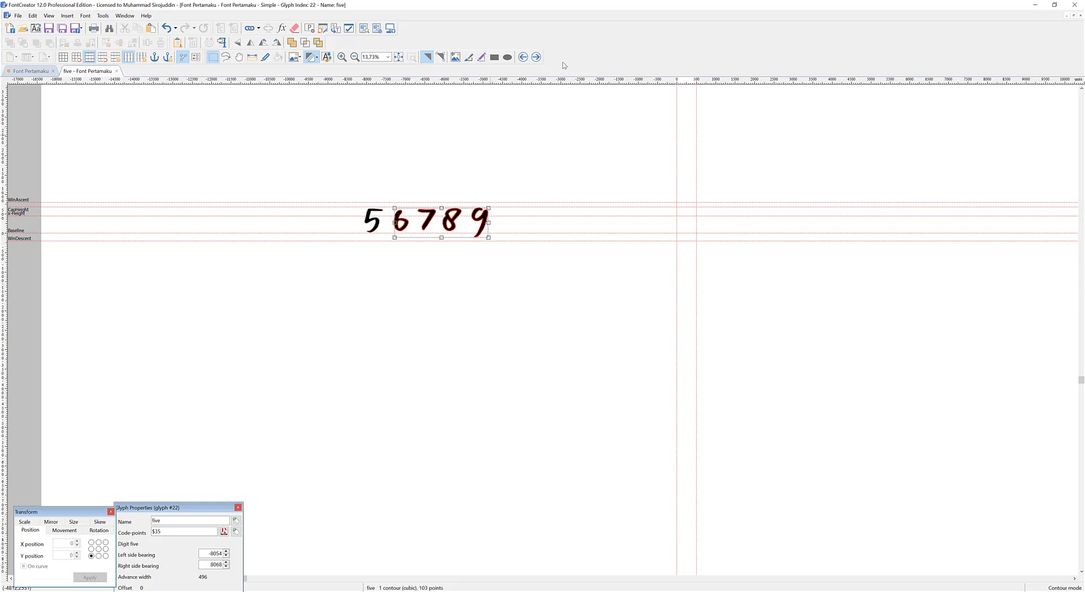
click(536, 57)
key(ctrl+v)
drag(350, 197, 420, 254)
key(ctrl+x)
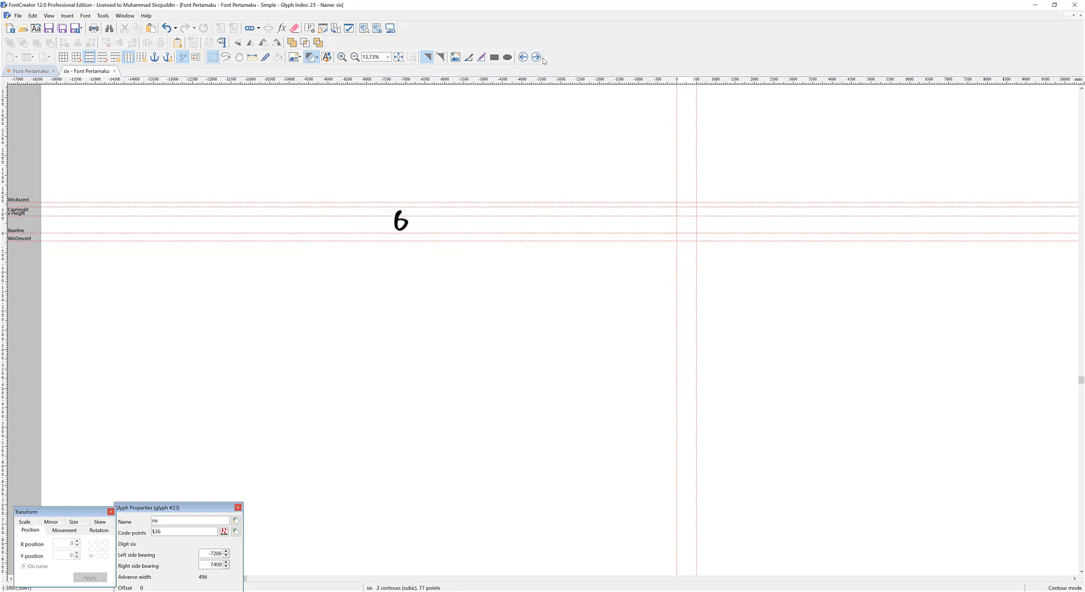
Paste the remaining digits into the seven and eight glyphs and cut out the digits after the matching one.
click(536, 57)
key(ctrl+v)
drag(376, 164, 436, 249)
key(ctrl+x)
click(536, 57)
key(ctrl+v)
drag(398, 179, 473, 255)
key(ctrl+x)
Paste the last digit into the nine glyph, deselect it, and close the glyph to return to the font overview.
click(536, 58)
key(ctrl+v)
click(556, 170)
right_click(554, 163)
click(543, 156)
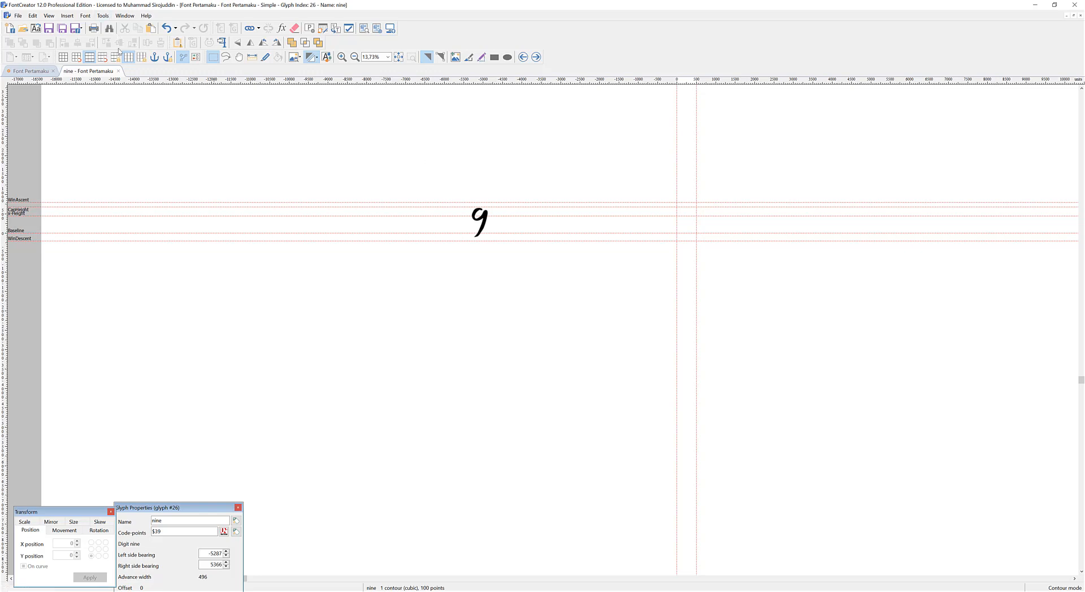
click(118, 71)
click(398, 201)
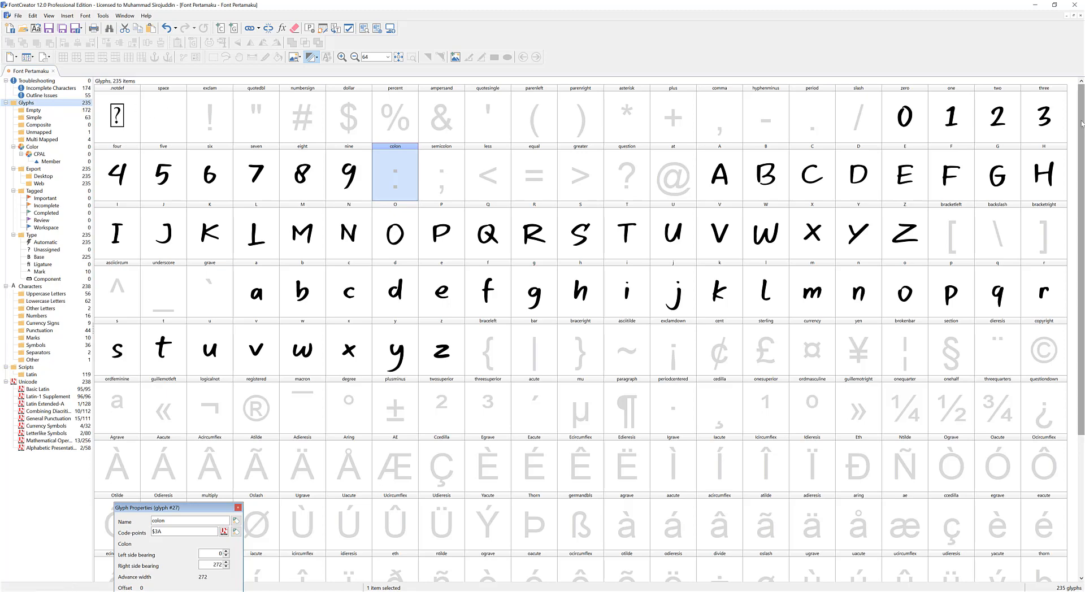
Review the full glyph overview and the empty glyphs, and limit the overview to the simple glyphs.
scroll(507, 273, down, 5)
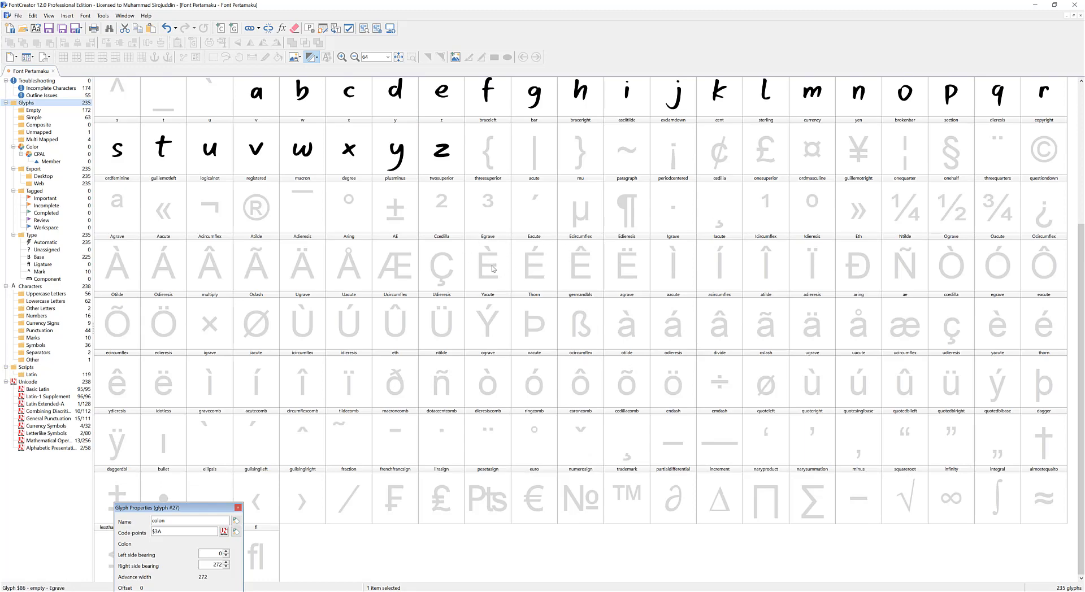
scroll(493, 268, up, 5)
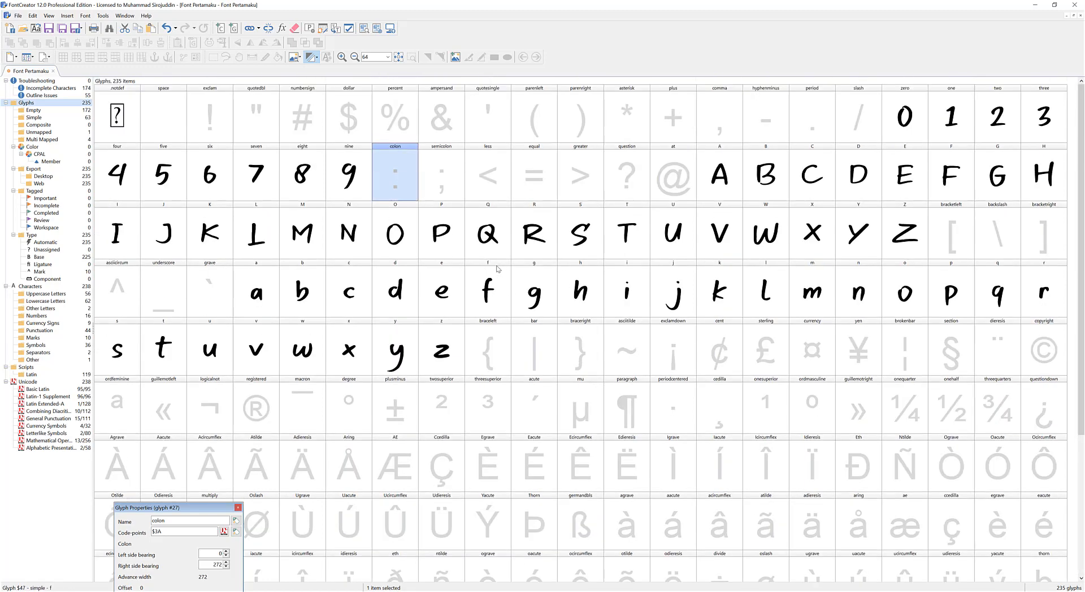
click(40, 111)
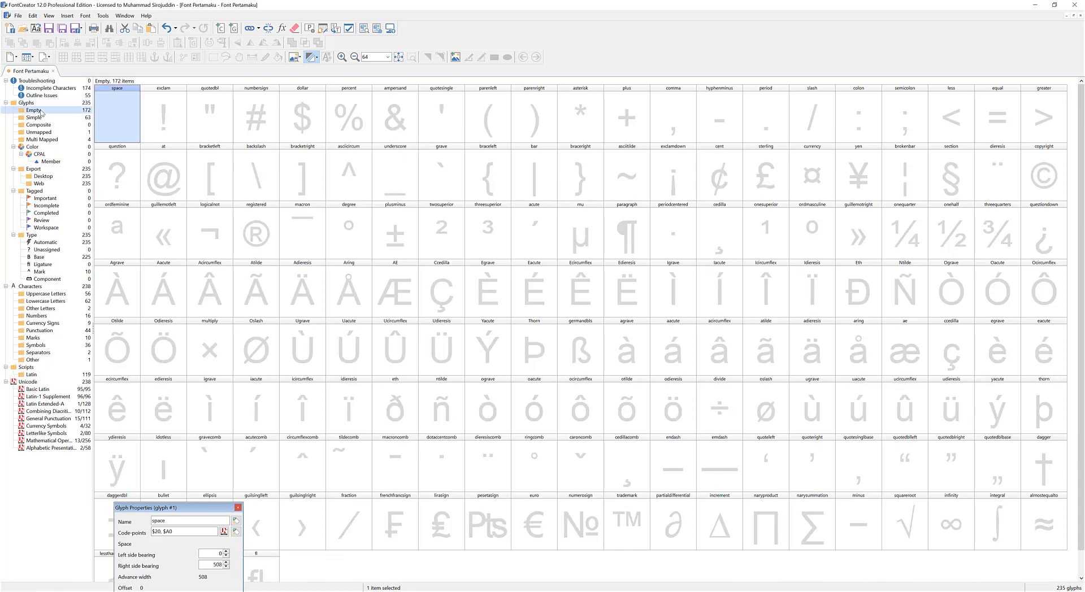
scroll(788, 327, down, 1)
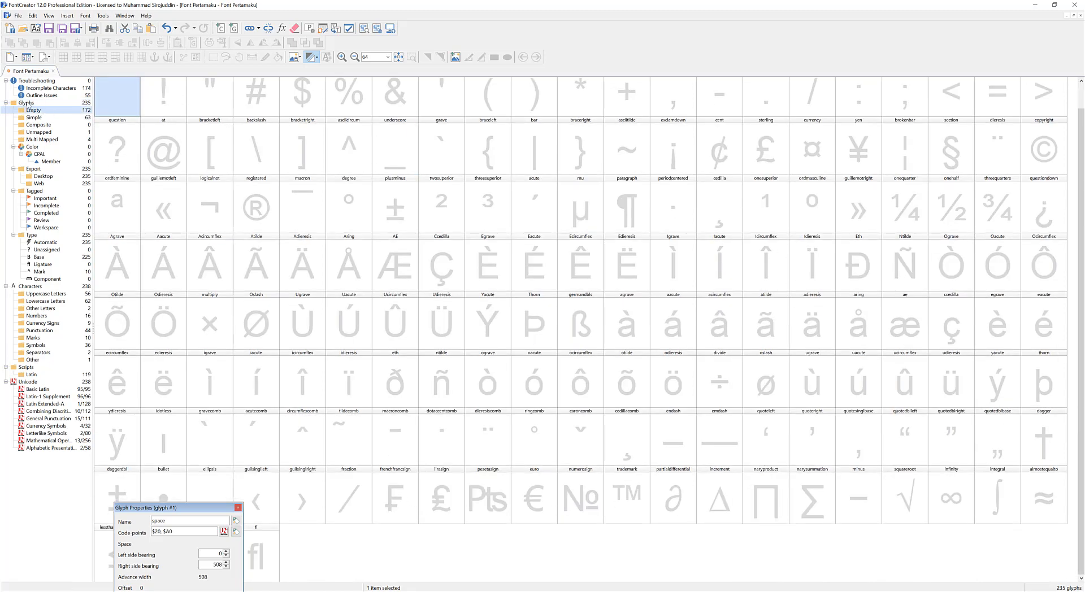
click(35, 117)
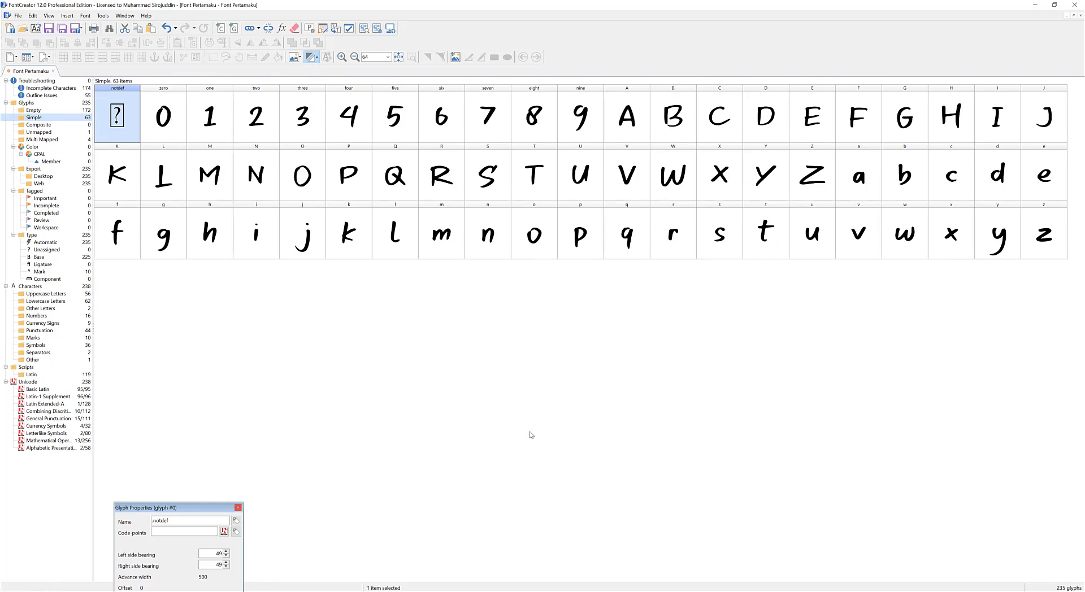
Show the font preview and set its sample text to "indonesia".
key(F8)
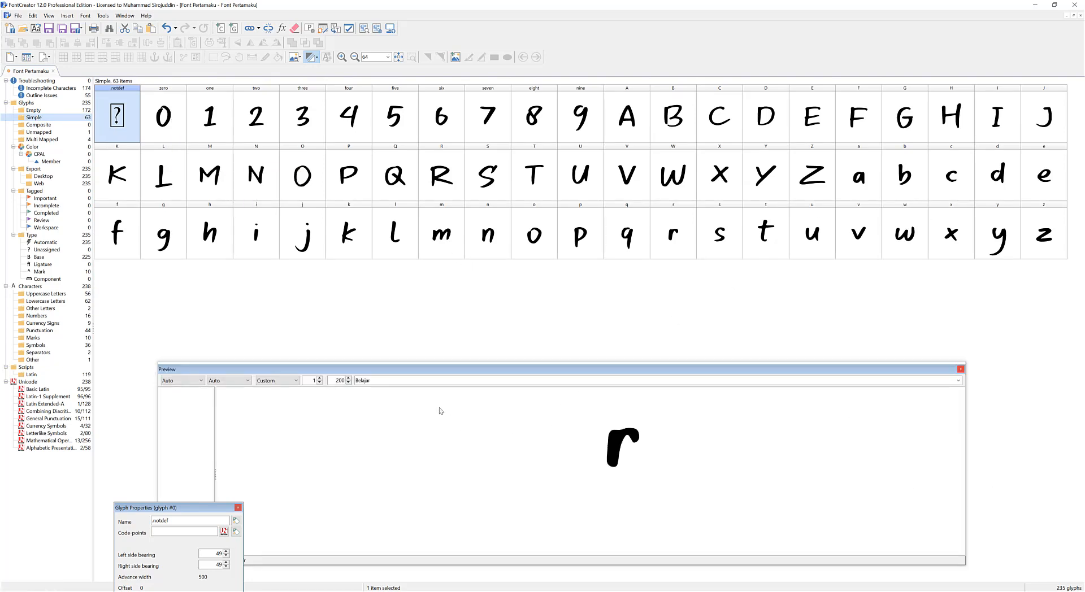
drag(389, 380, 341, 371)
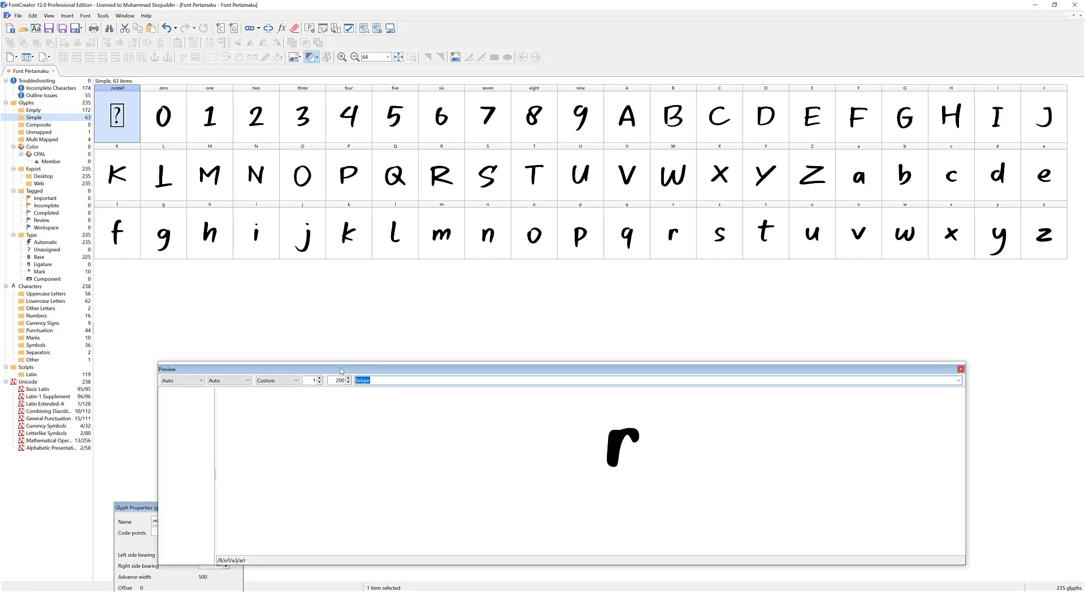
text(indonesia)
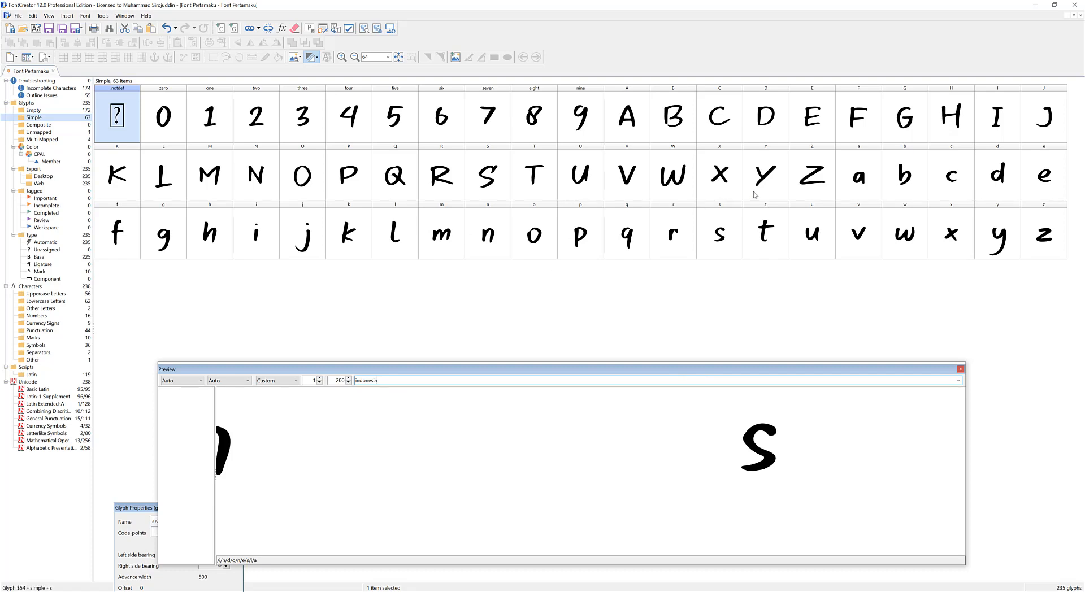
Open the lowercase i glyph and move its outlines between the side bearing guidelines, at an X position of about 78.
double_click(257, 232)
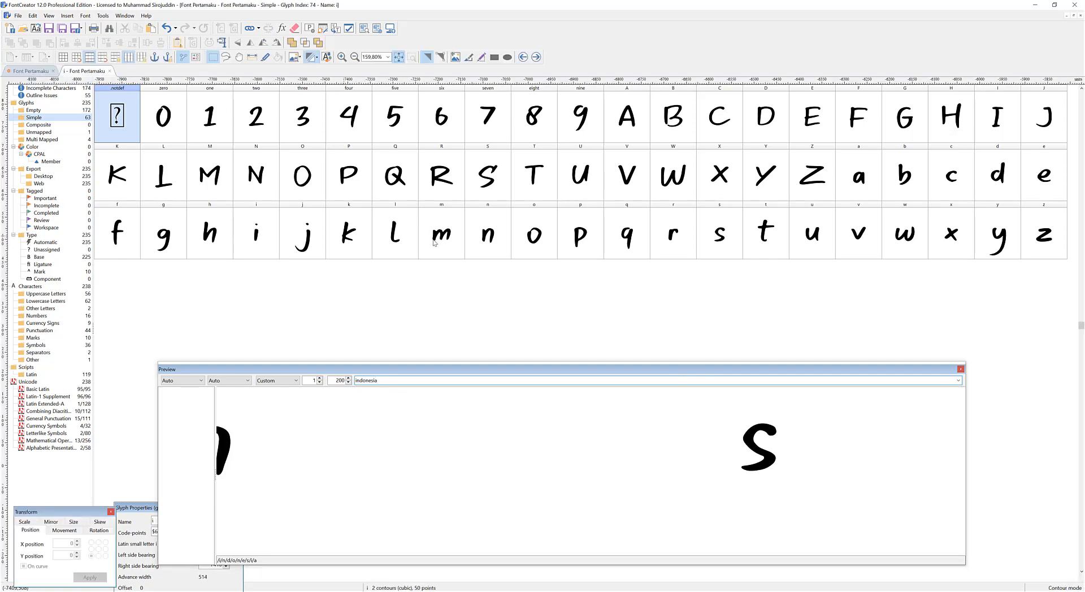
scroll(440, 229, down, 5)
scroll(717, 206, up, 5)
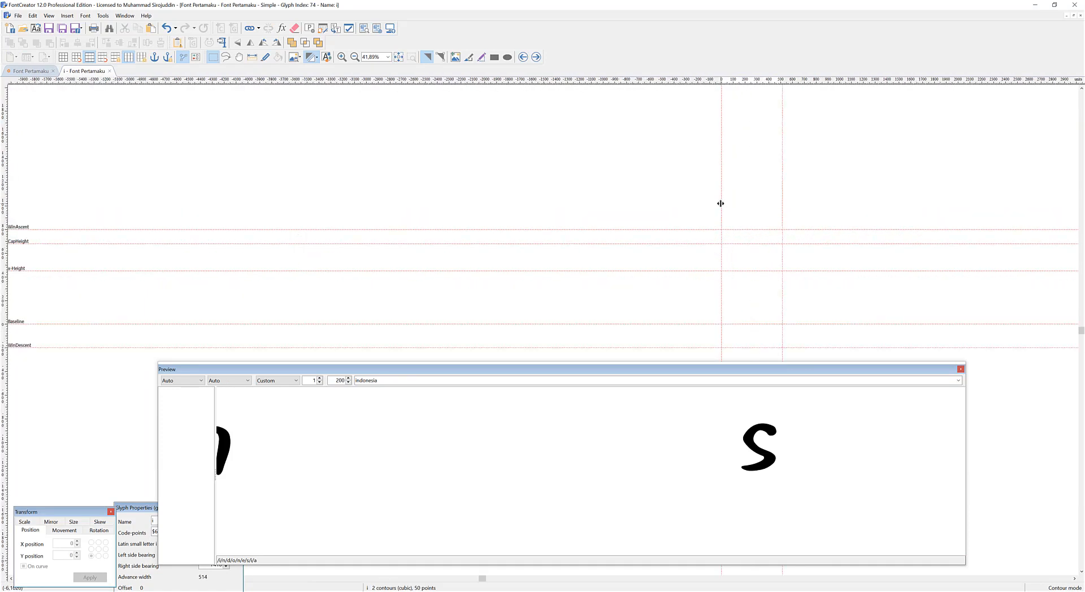
scroll(378, 230, down, 5)
key(ctrl+a)
drag(123, 258, 467, 261)
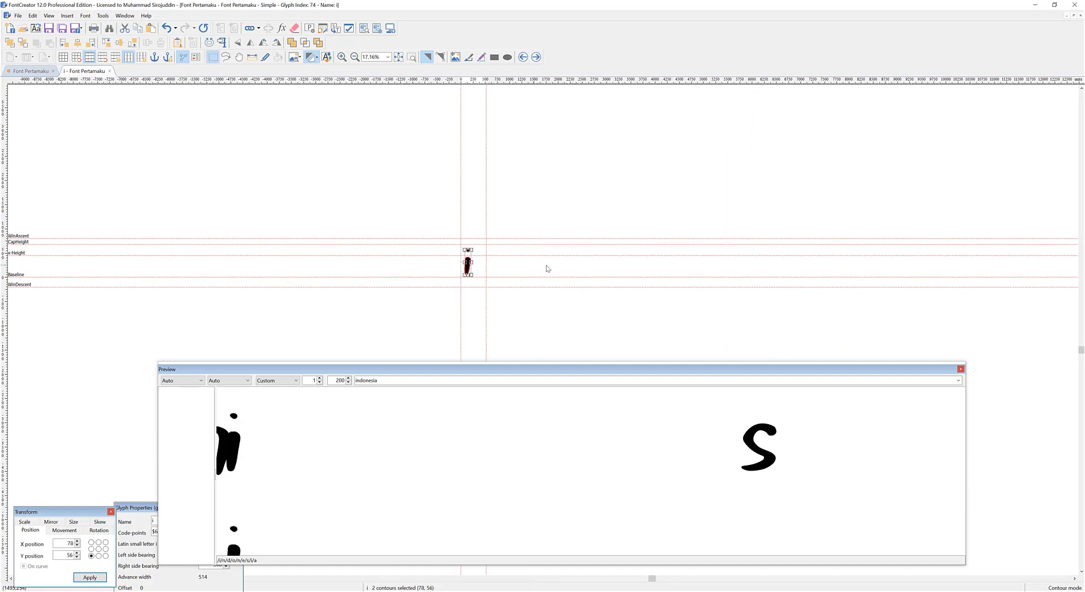
Open the lowercase n glyph from the preview, move its outline just inside the left bearing guideline, and close the glyph.
double_click(224, 433)
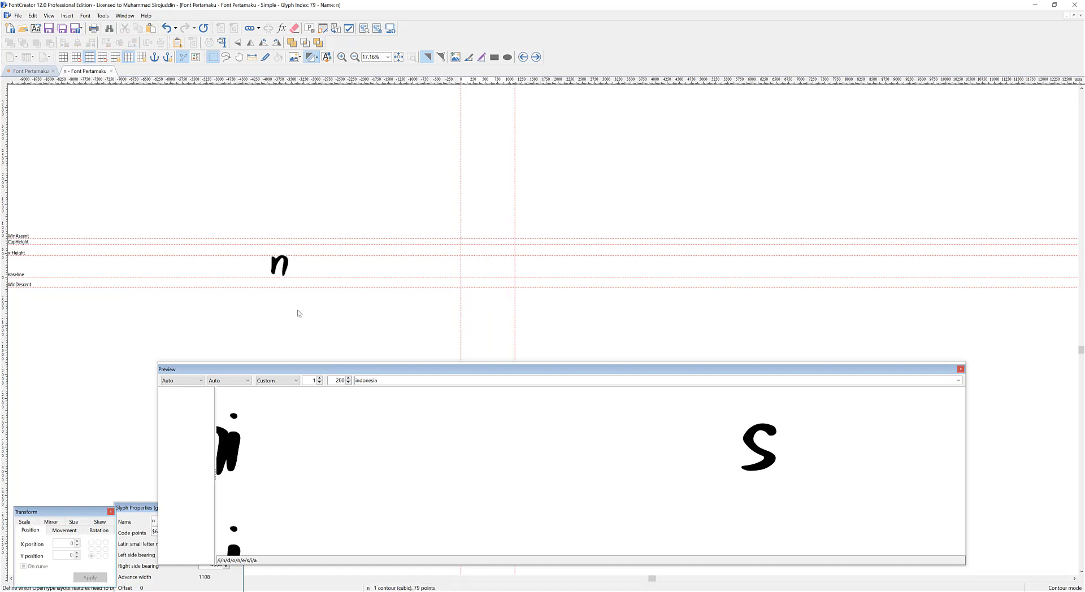
click(280, 264)
drag(280, 264, 478, 261)
click(393, 192)
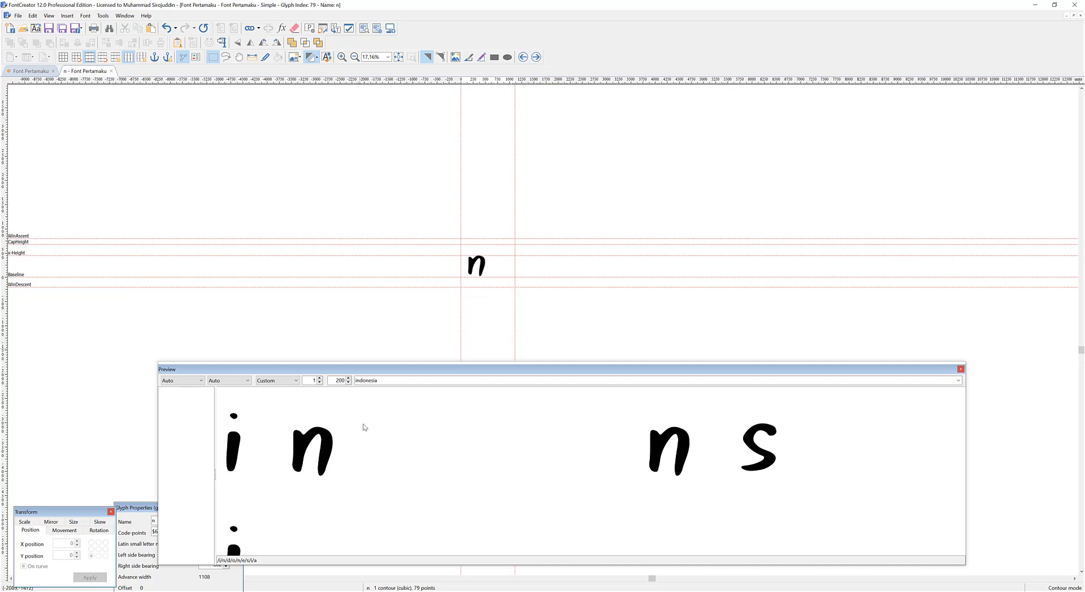
right_click(390, 305)
click(513, 249)
scroll(484, 266, up, 4)
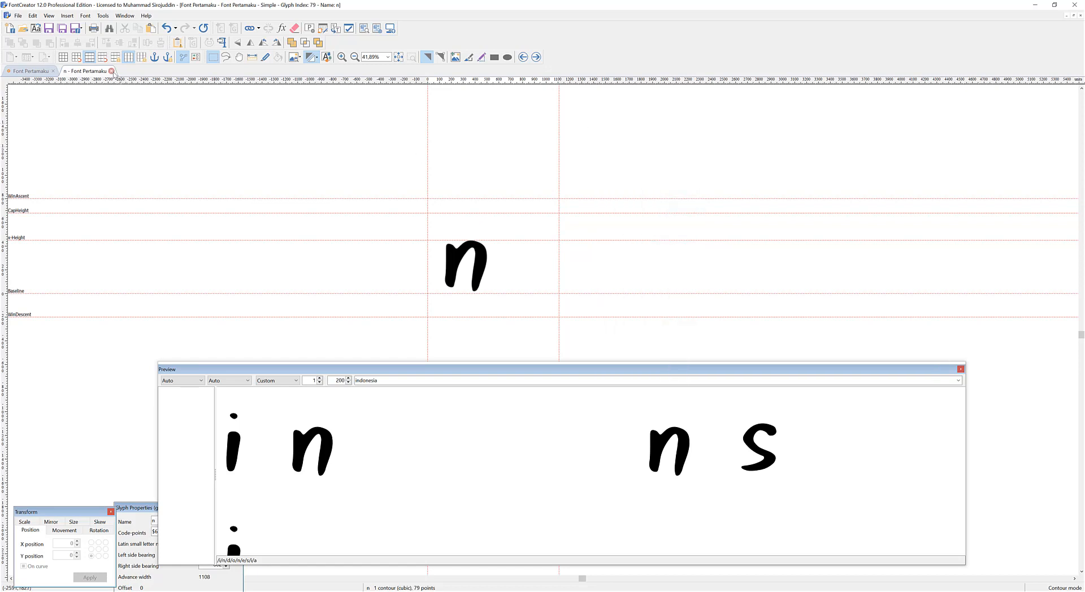
click(112, 71)
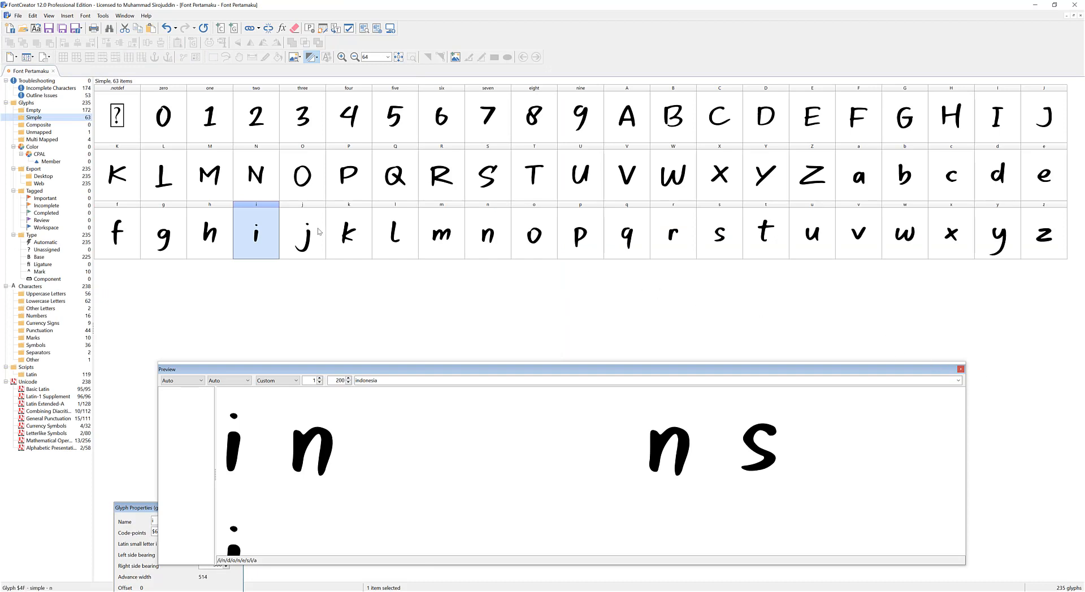
Select the glyphs from zero through z and add the Bearings metrics feature to a Transform Wizard script for them.
click(178, 117)
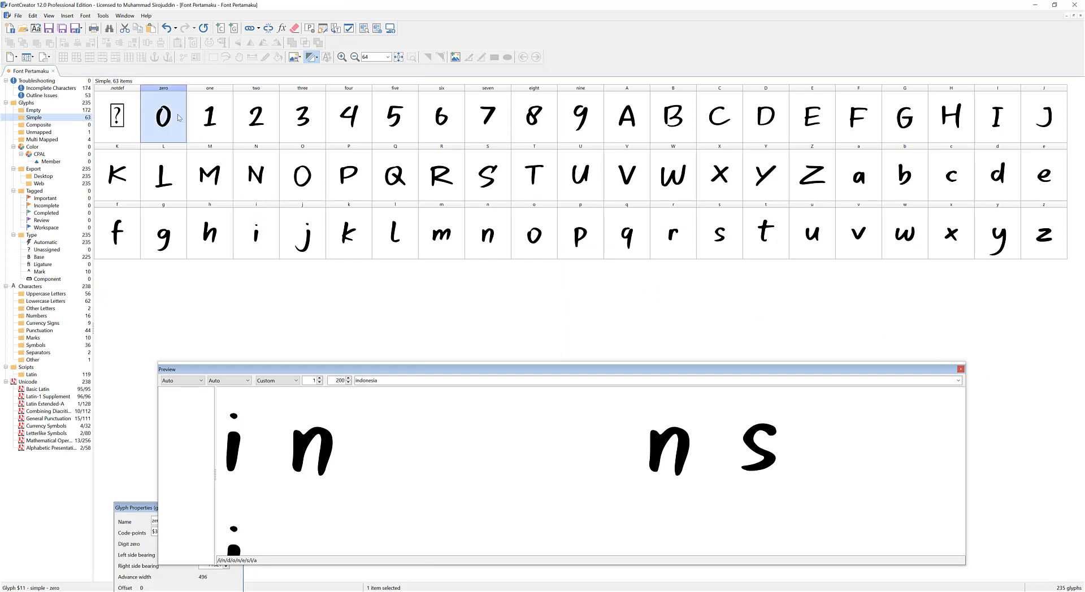
shift+click(1039, 233)
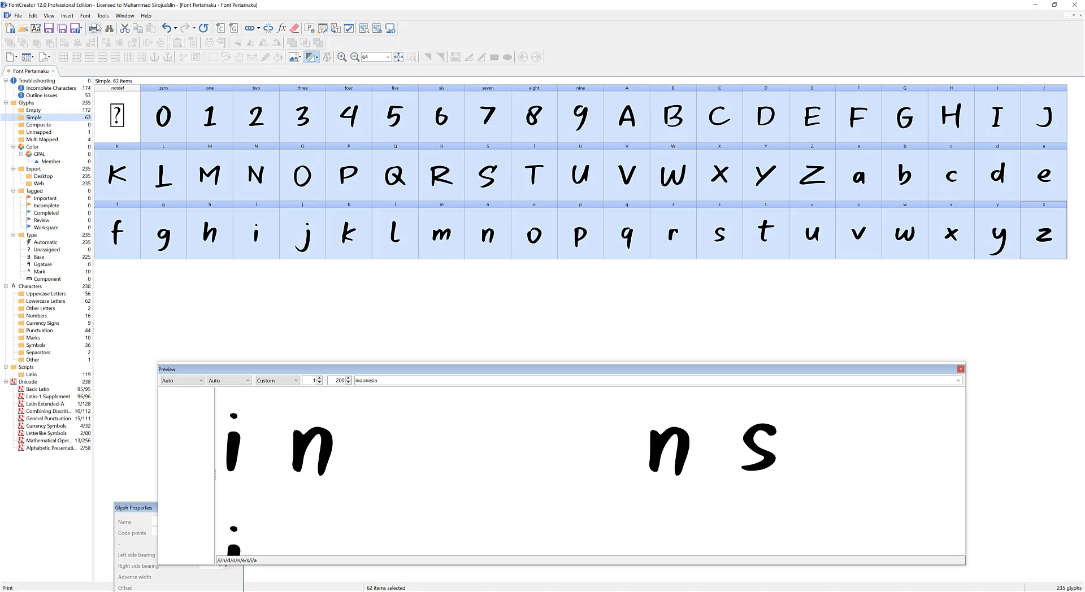
click(102, 16)
click(110, 26)
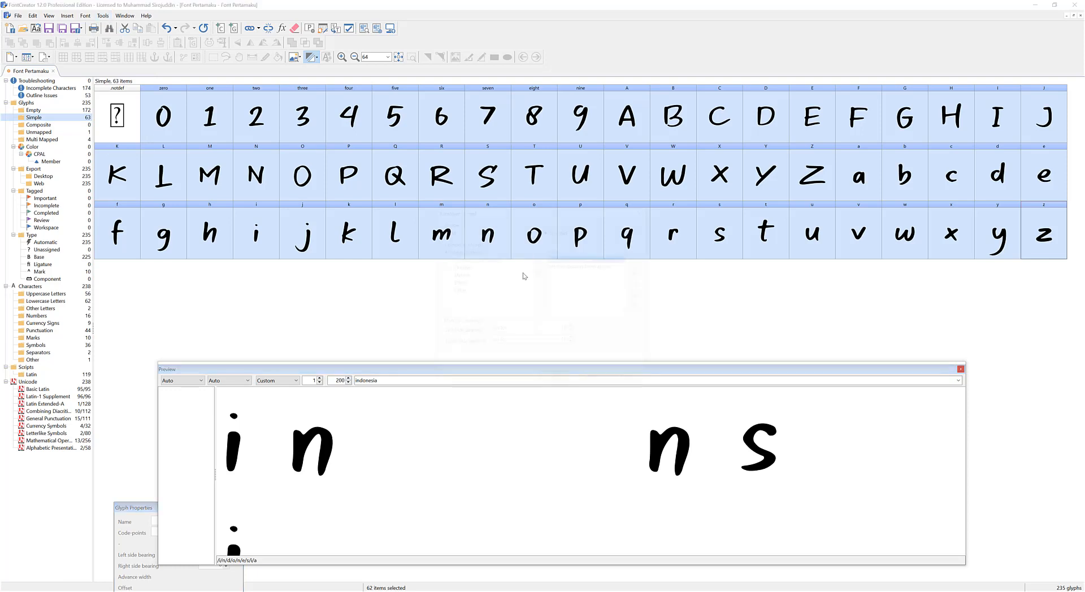
click(446, 275)
click(468, 291)
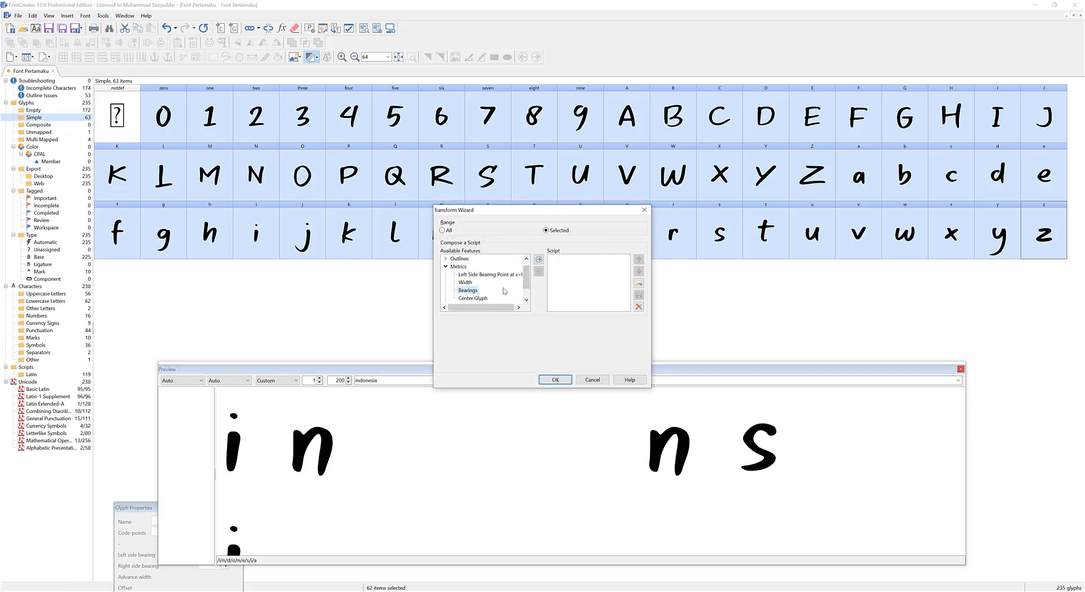
click(538, 260)
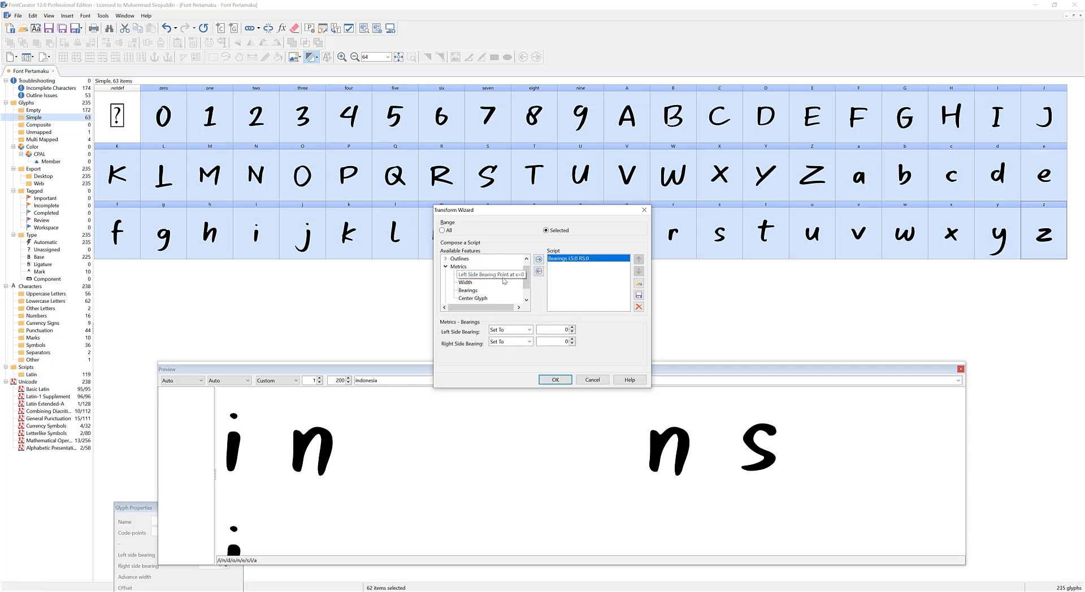
Add the Left Side Bearing Point at x=0 metrics feature to the script and select its entry.
click(527, 261)
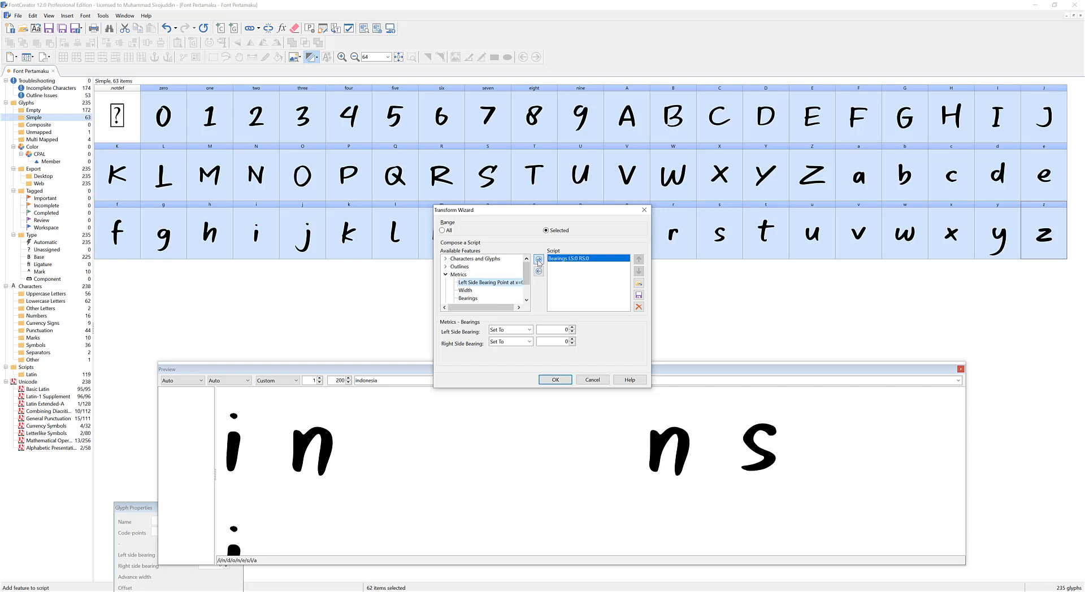
click(538, 259)
click(583, 259)
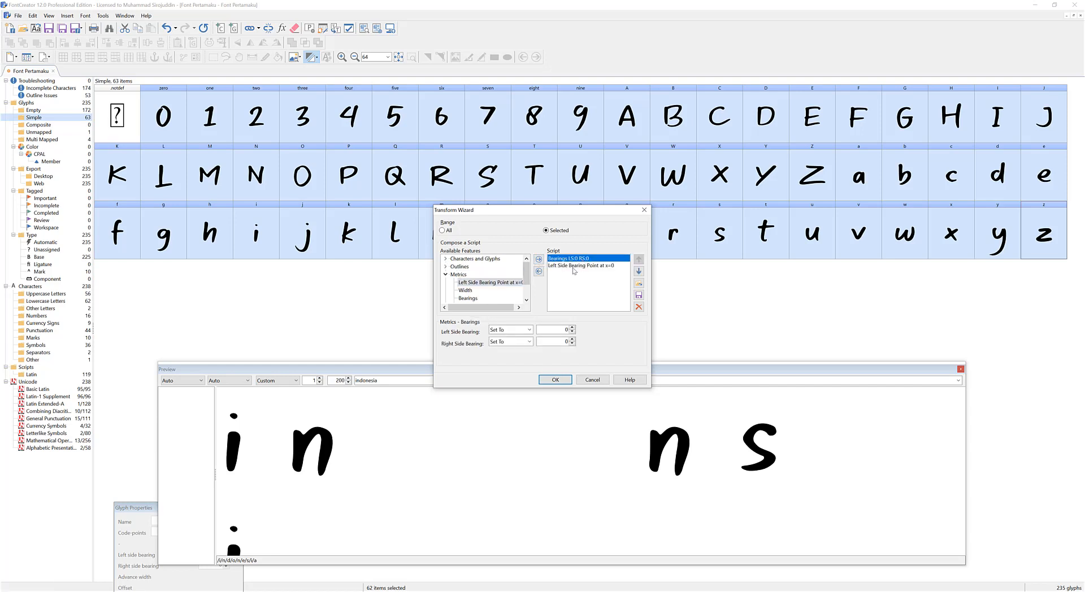
click(566, 266)
click(570, 258)
click(578, 266)
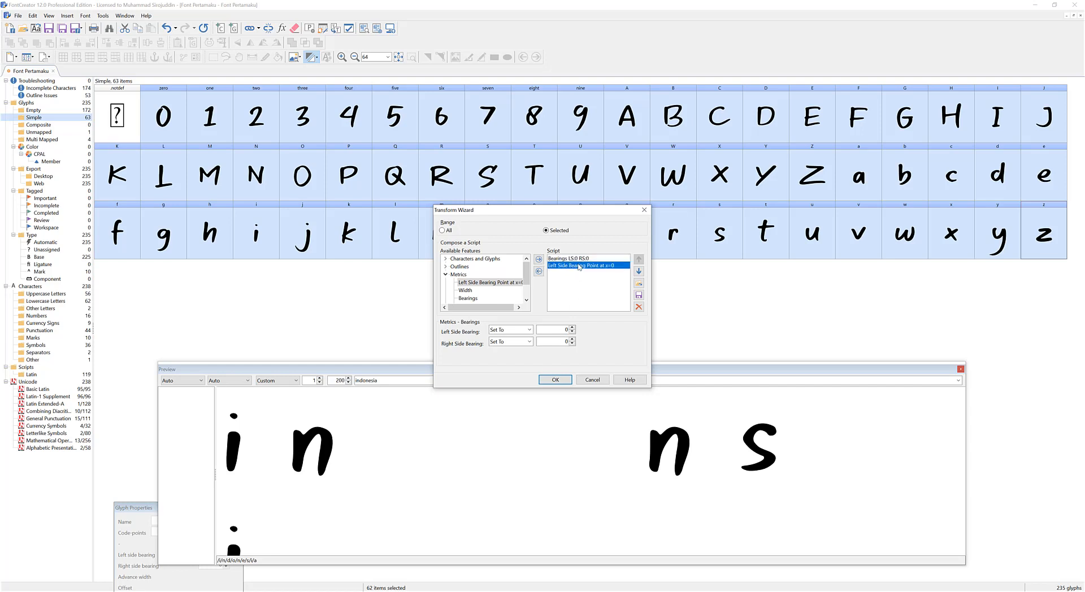
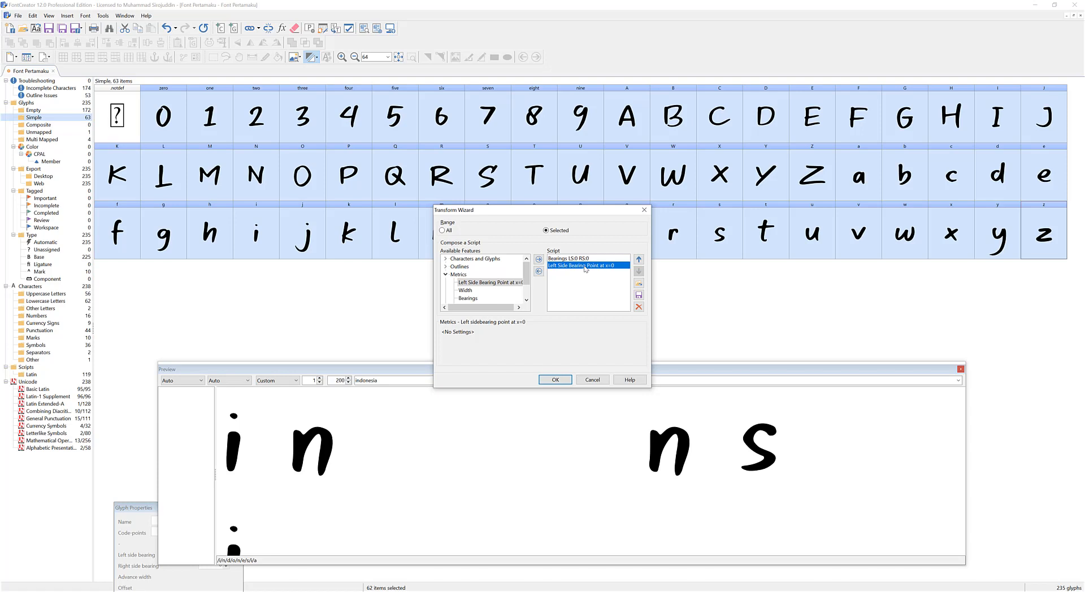
Set both side bearings in the Bearings script entry to 15, run the script on the selected glyphs, and clear the selection.
click(582, 258)
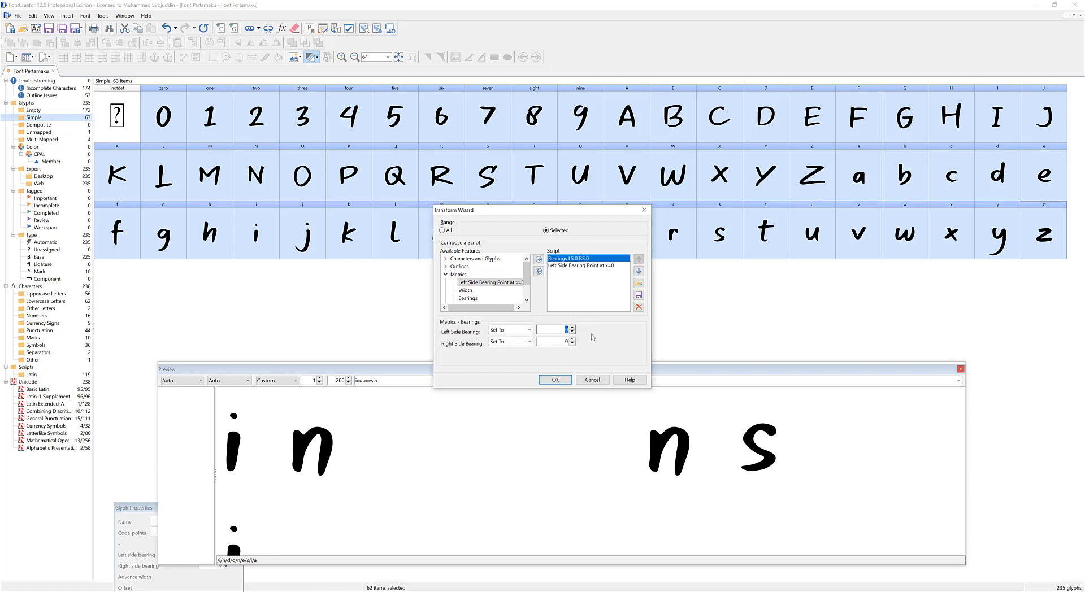
text(15)
key(Tab)
text(15)
click(556, 380)
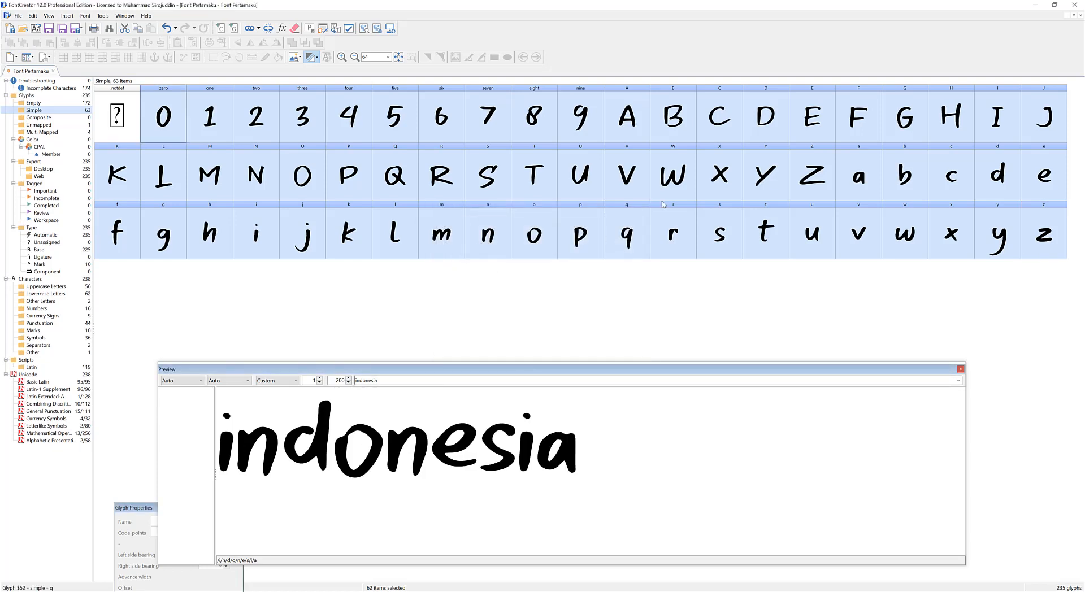
click(668, 292)
Open the lowercase a glyph and step through the following glyphs up to m to check their side bearings.
double_click(864, 178)
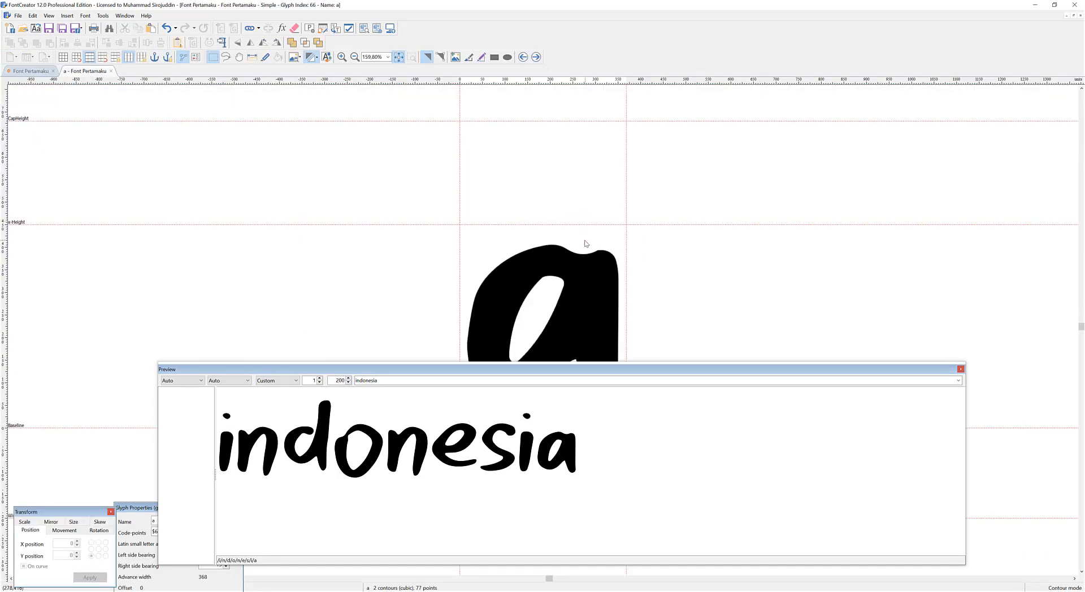
click(536, 57)
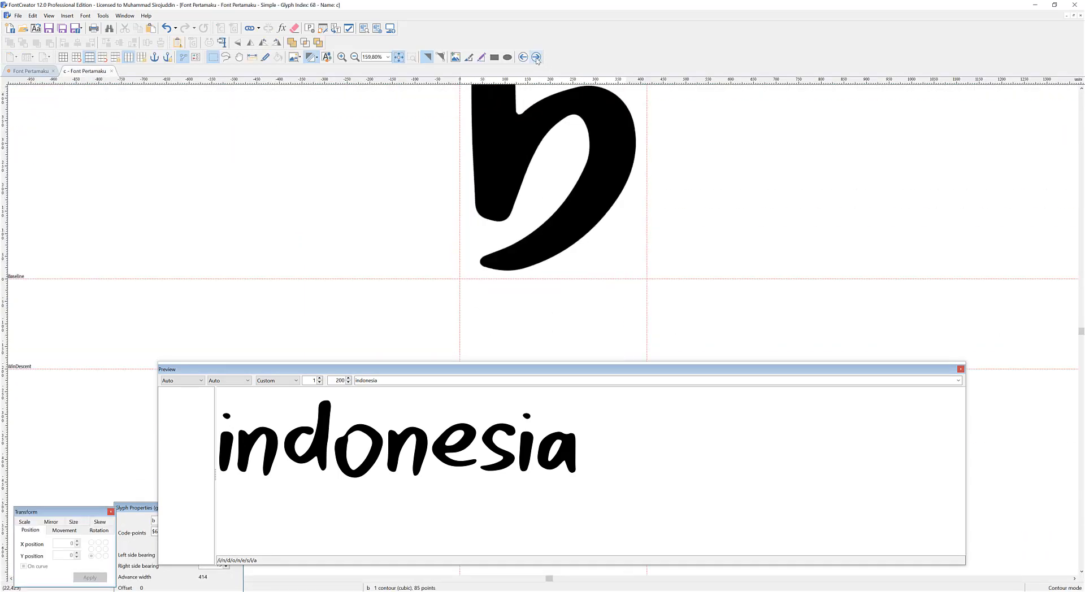
click(536, 58)
click(536, 57)
click(536, 57)
click(536, 58)
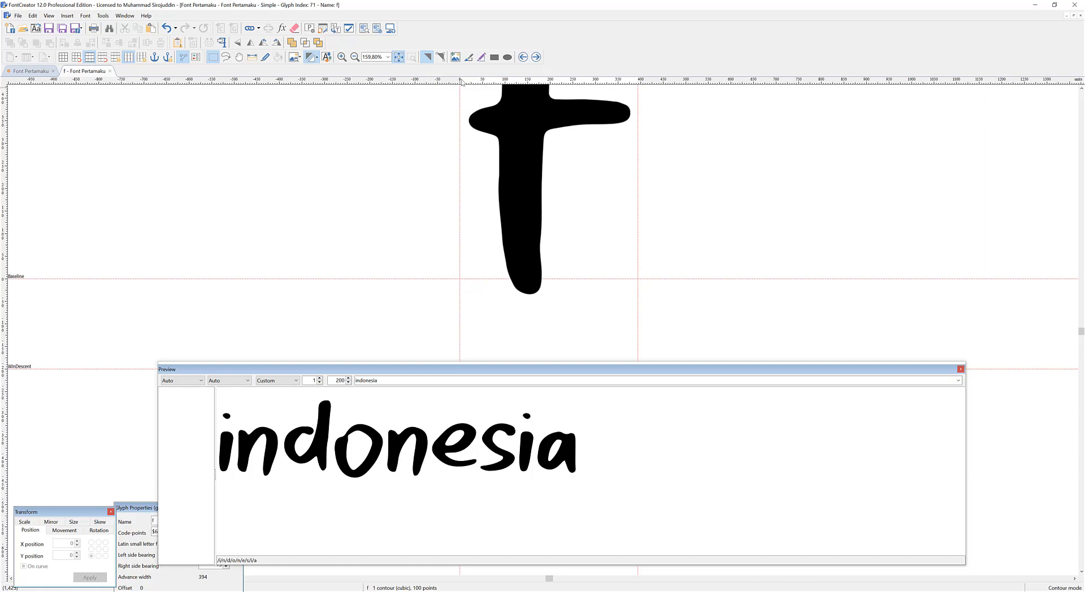
click(536, 57)
click(536, 58)
click(536, 58)
click(536, 58)
click(536, 57)
click(536, 58)
click(536, 58)
Move the Glyph Properties window out from behind the preview and select the m glyph's left side bearing value.
double_click(451, 383)
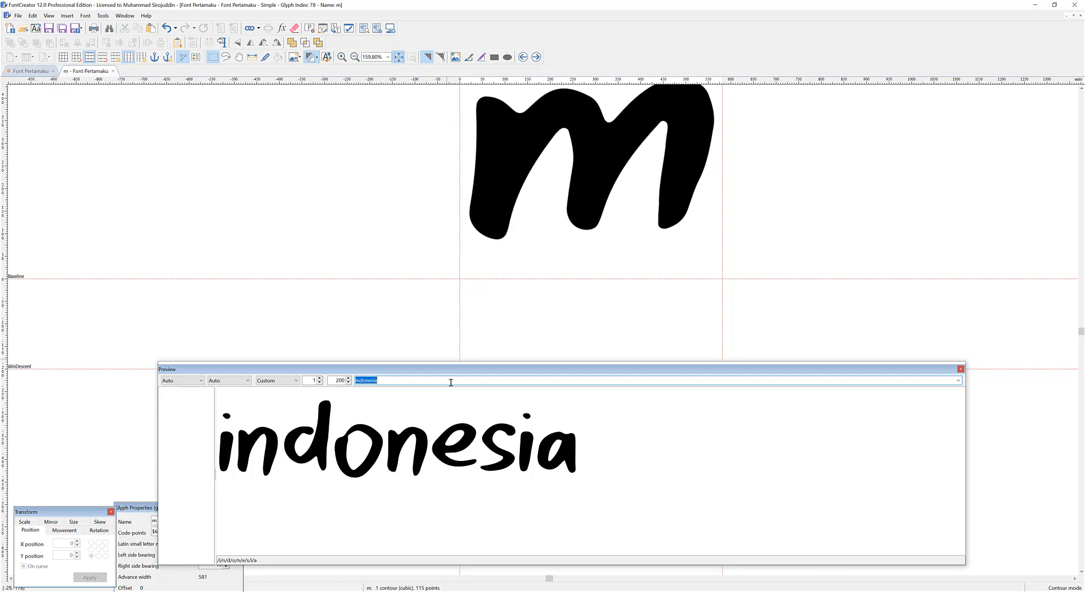
click(412, 342)
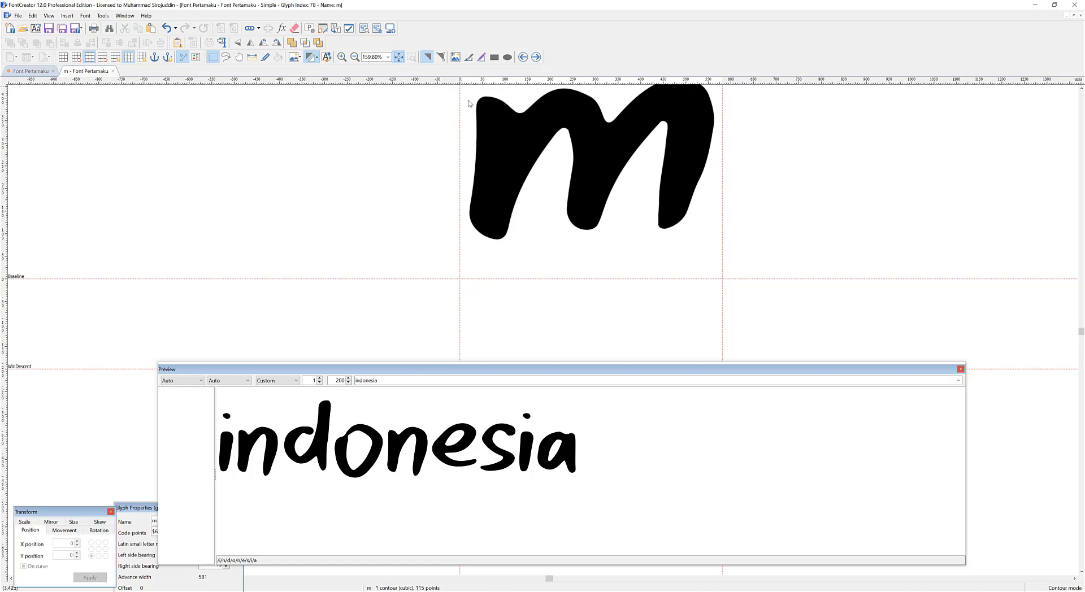
drag(137, 513, 165, 210)
double_click(247, 251)
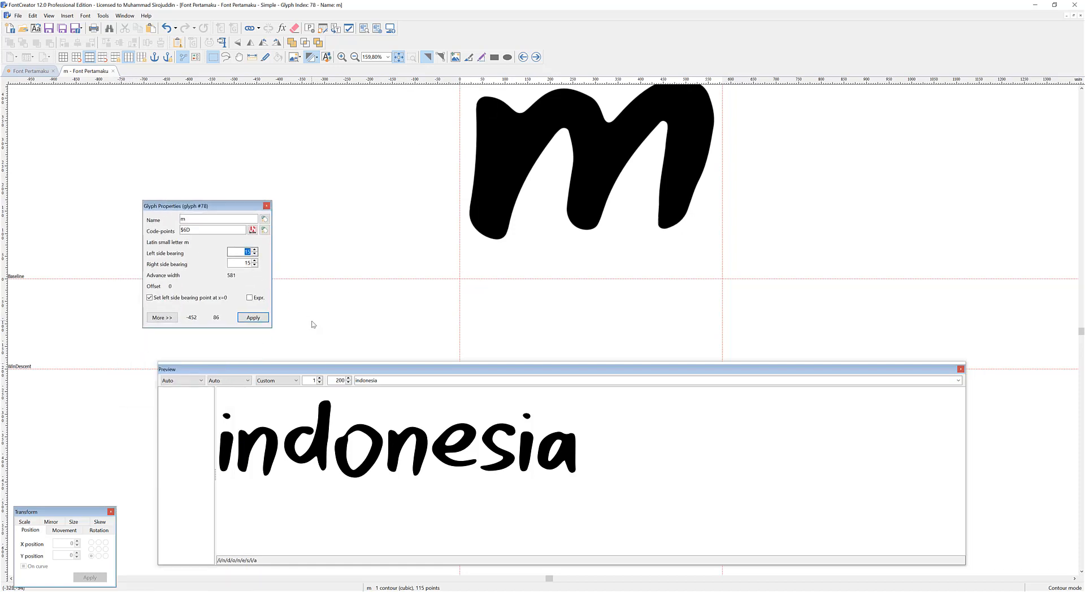
Preview the full lowercase alphabet and enlarge the preview window until both text lines fit.
click(389, 380)
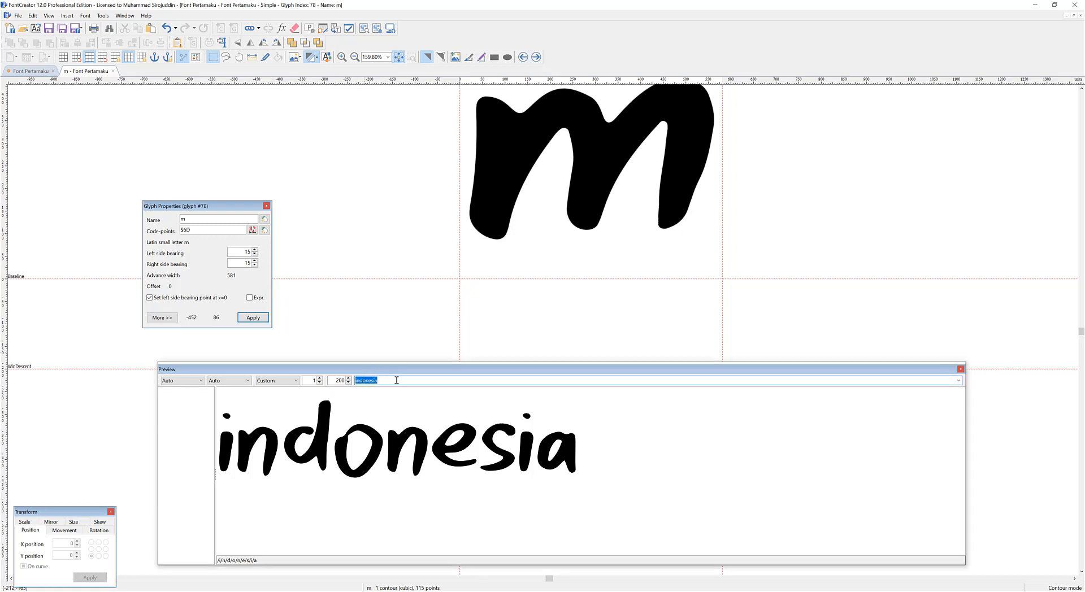
key(Down)
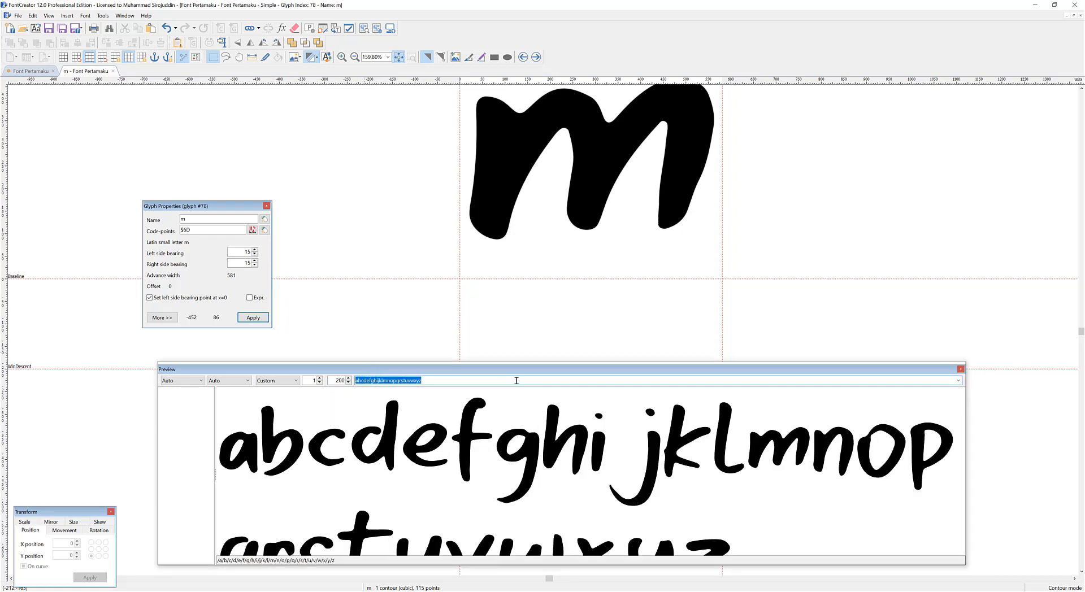
drag(521, 363, 521, 310)
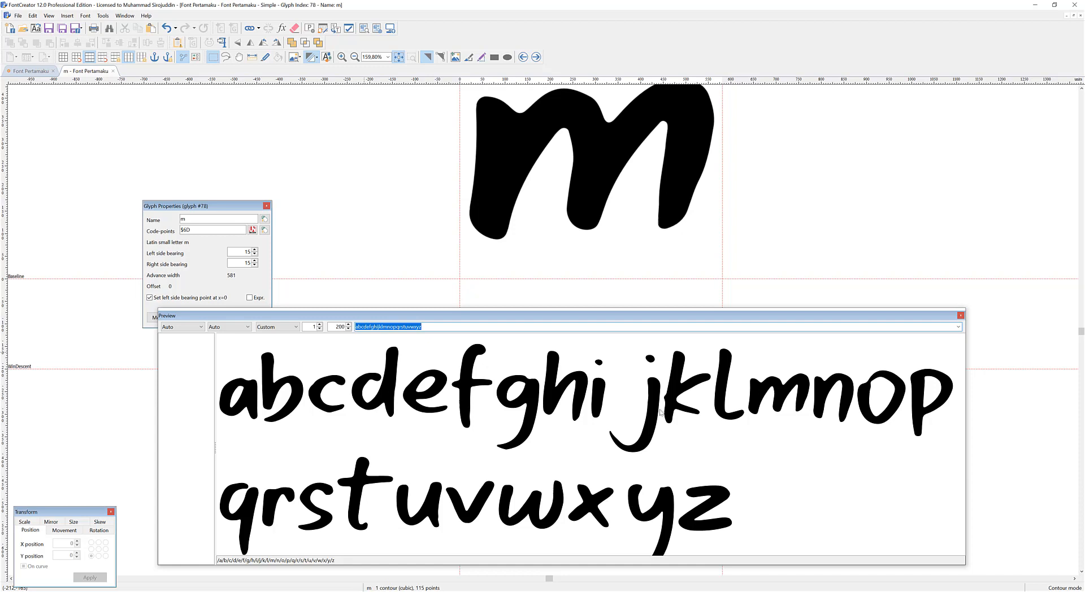
drag(652, 308, 653, 288)
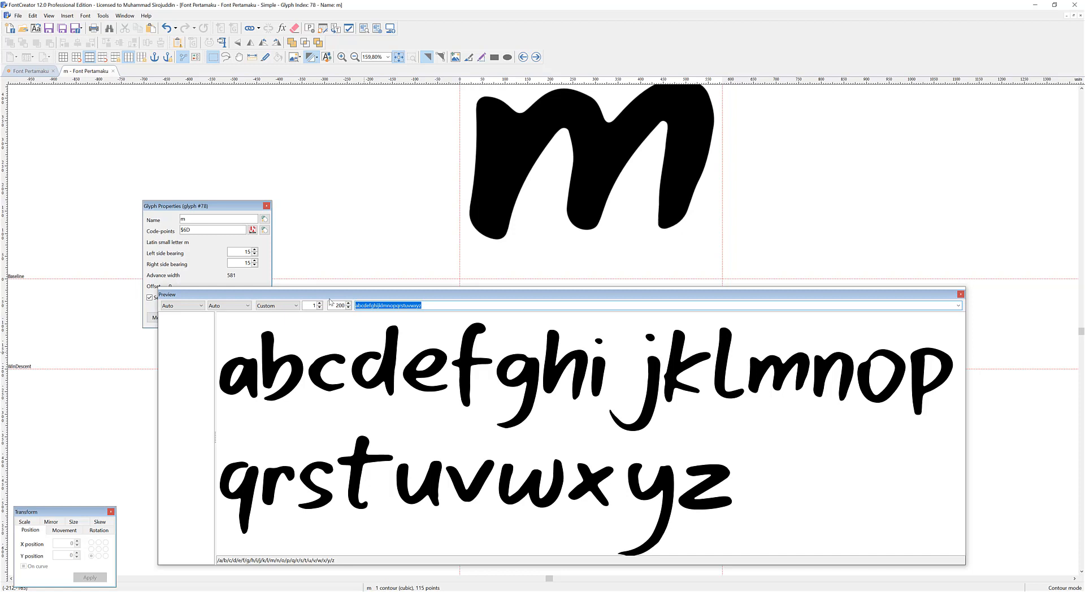
Preview the word banjir and open the lowercase j glyph from it.
text(benjolan)
key(ctrl+a)
text(banjir)
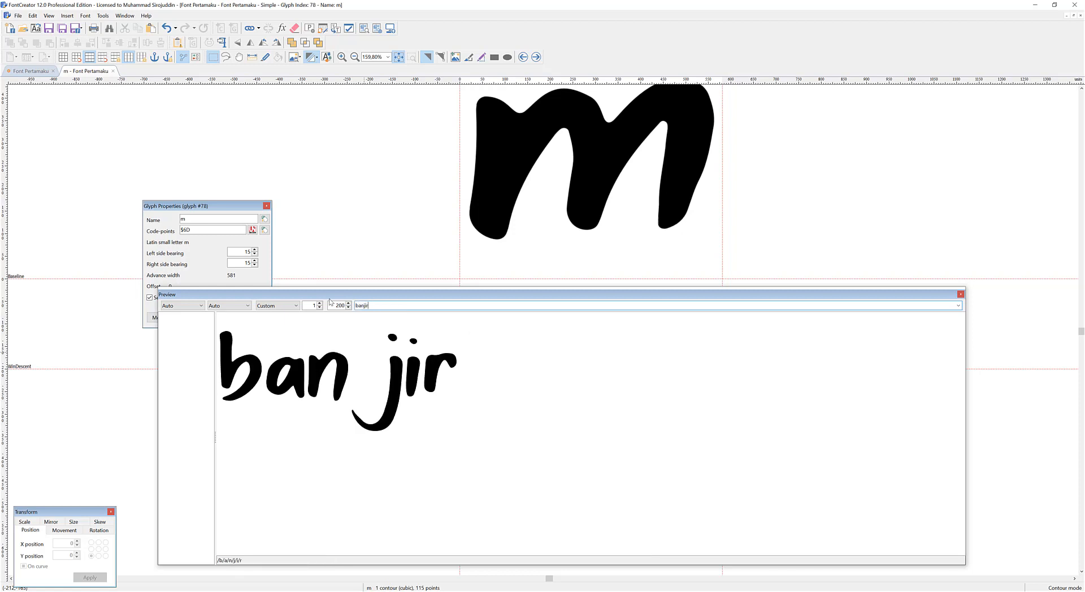
double_click(393, 381)
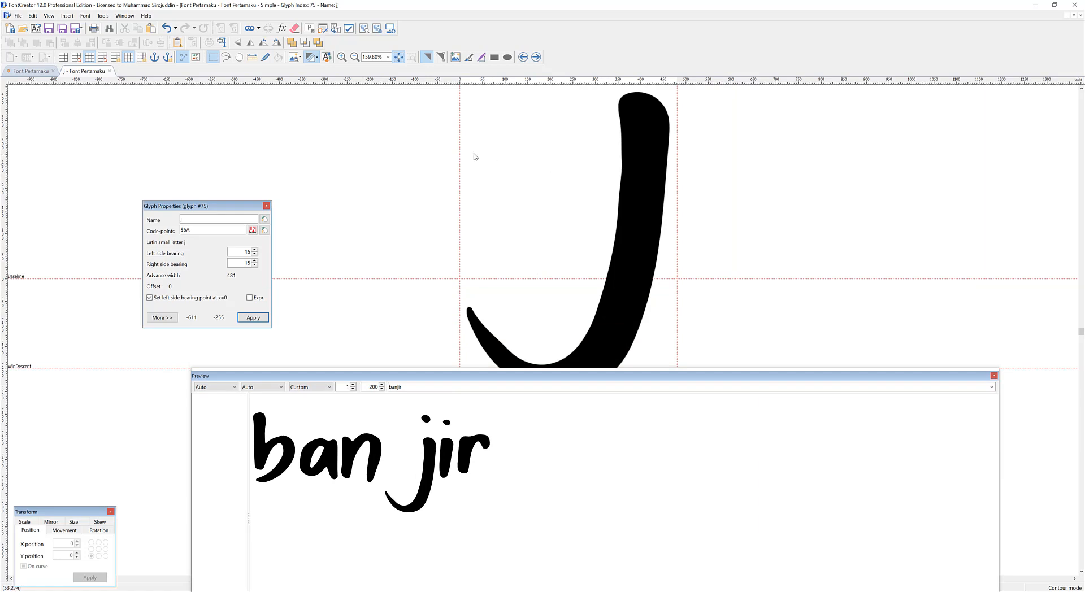
Move the j glyph's left bearing guideline beside its stem, at a bearing of about -296, and apply the bearing point at x=0.
drag(461, 150, 596, 172)
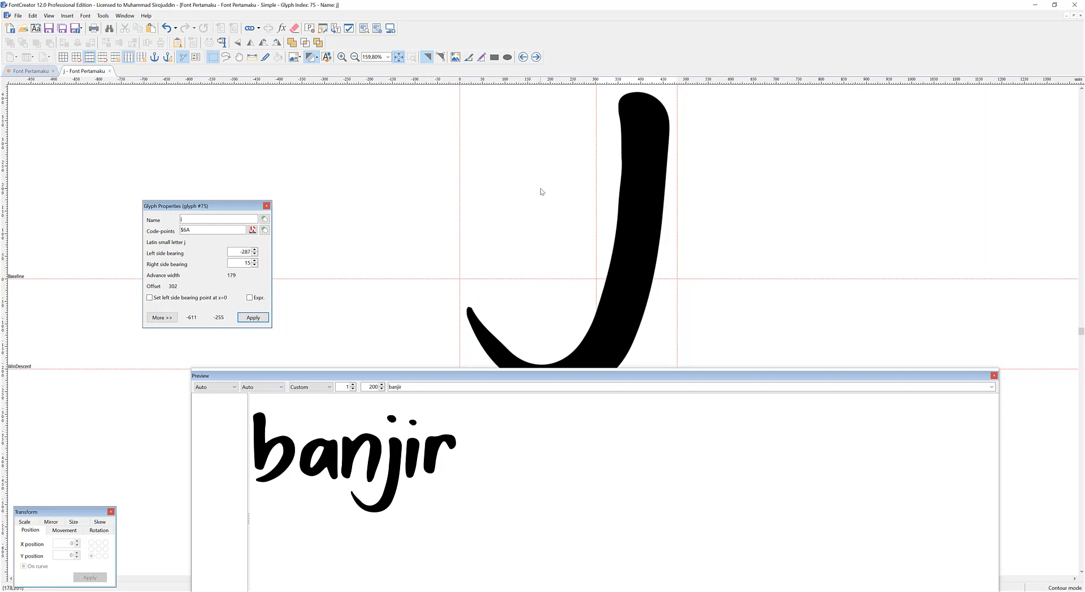
click(148, 298)
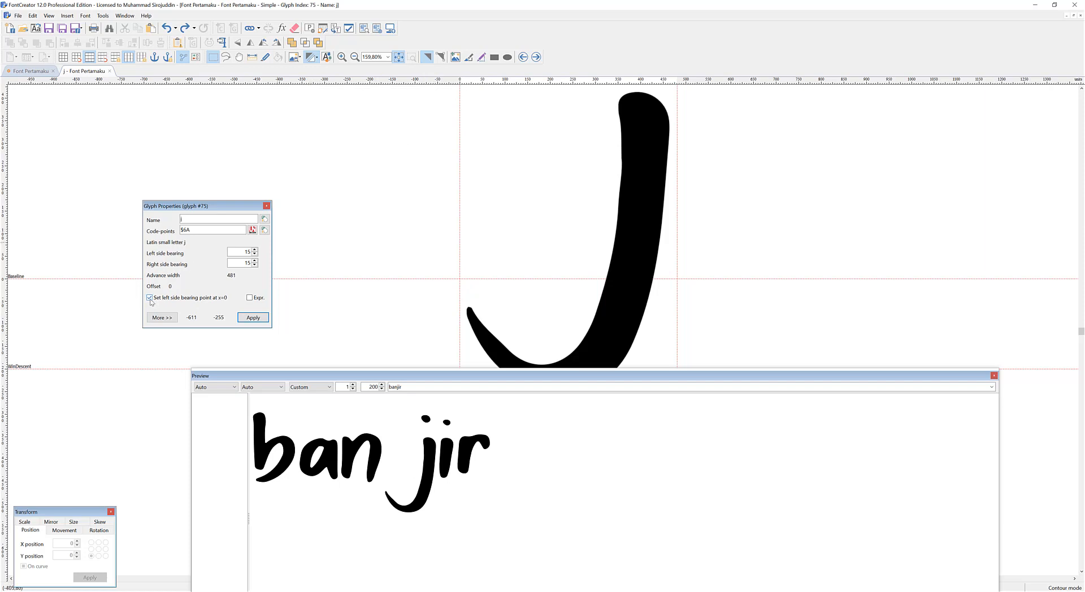
drag(461, 188, 600, 192)
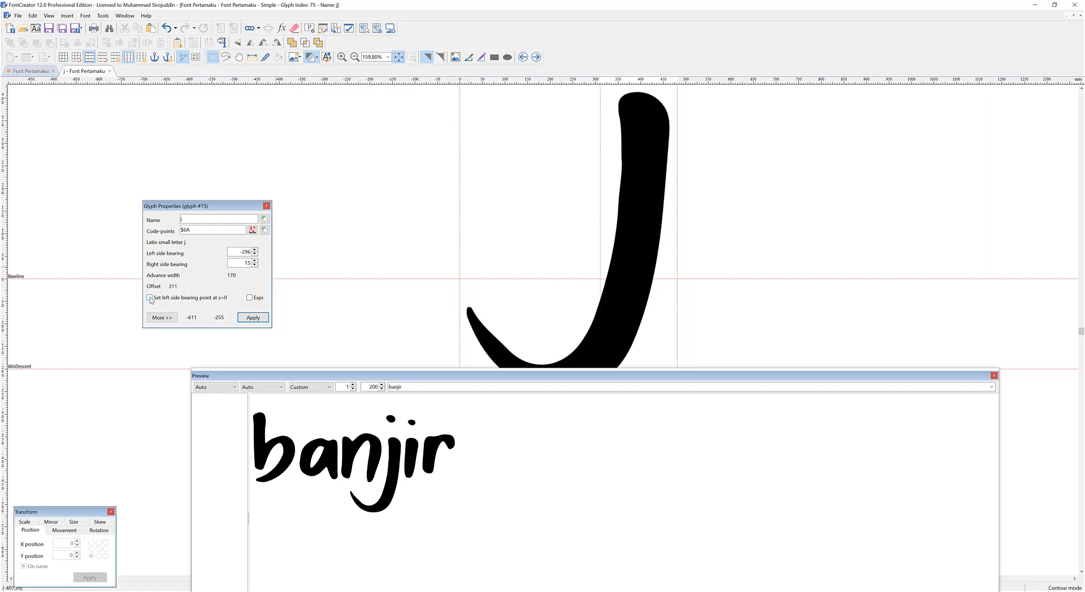
click(253, 318)
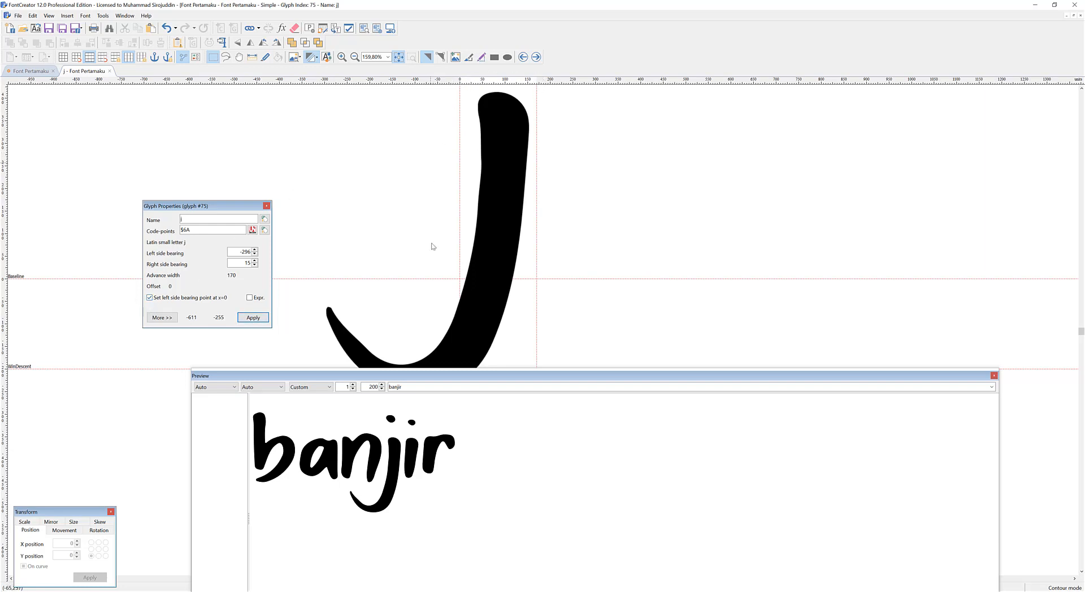
Preview the text "banjir bagai banyak" to check the letter spacing.
click(422, 387)
text(bani=jir)
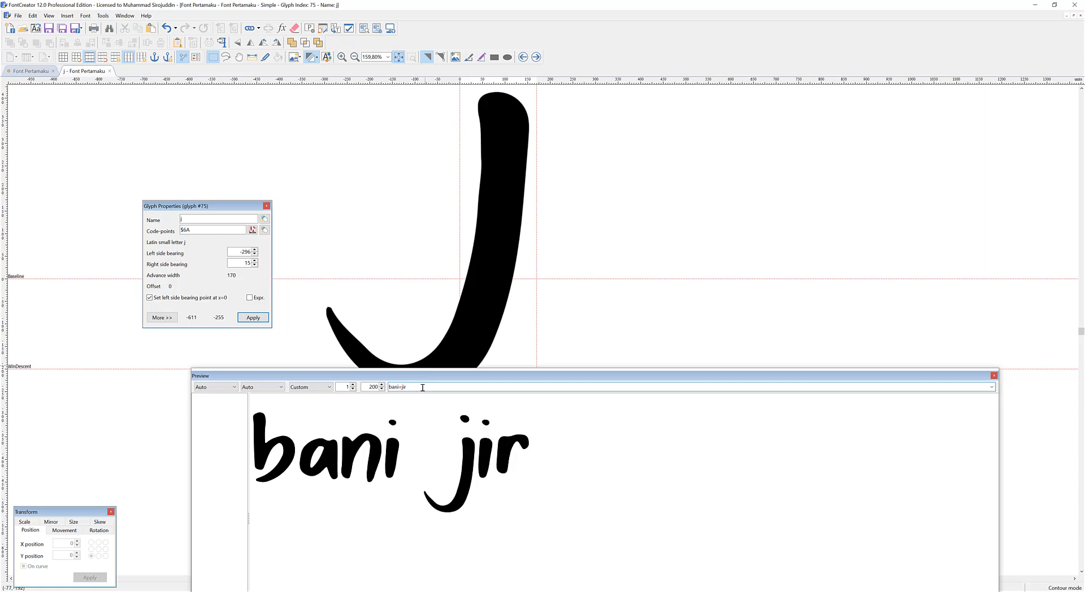
key(ctrl+a)
text(banjir)
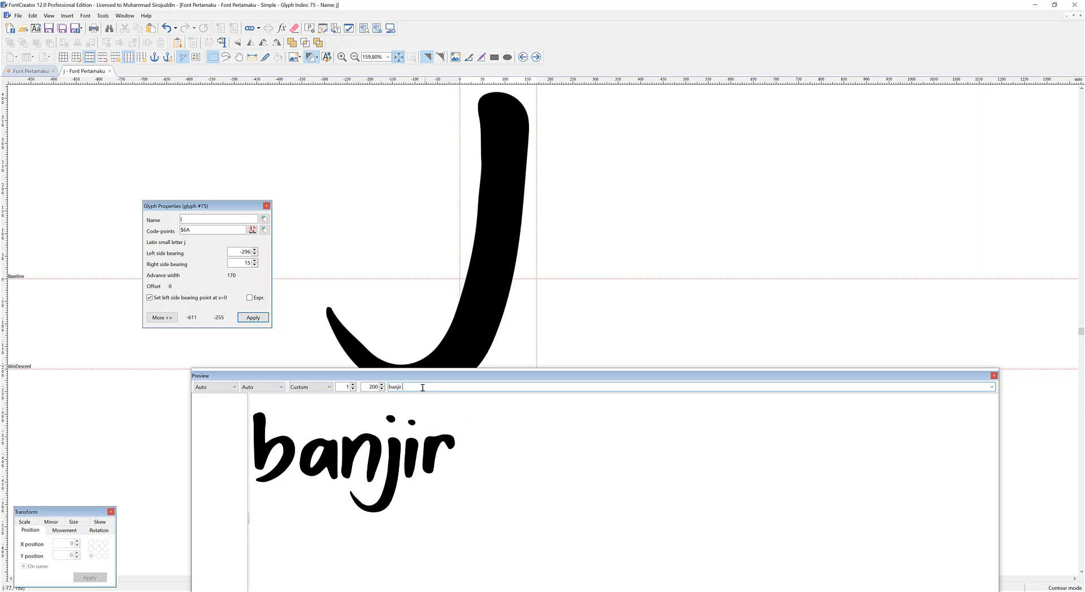
text( bagai)
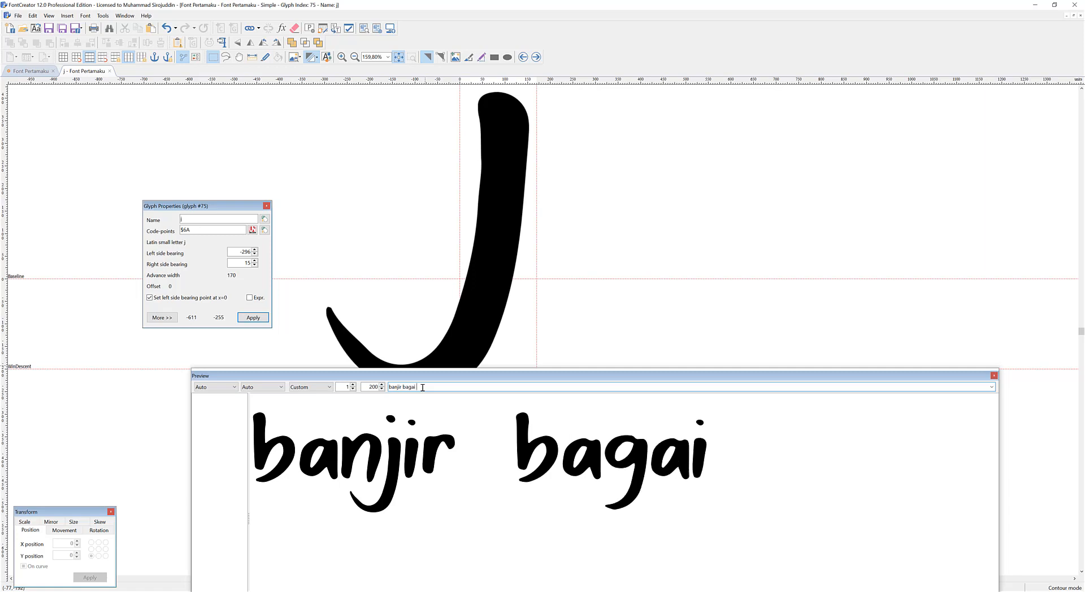
text( banyak)
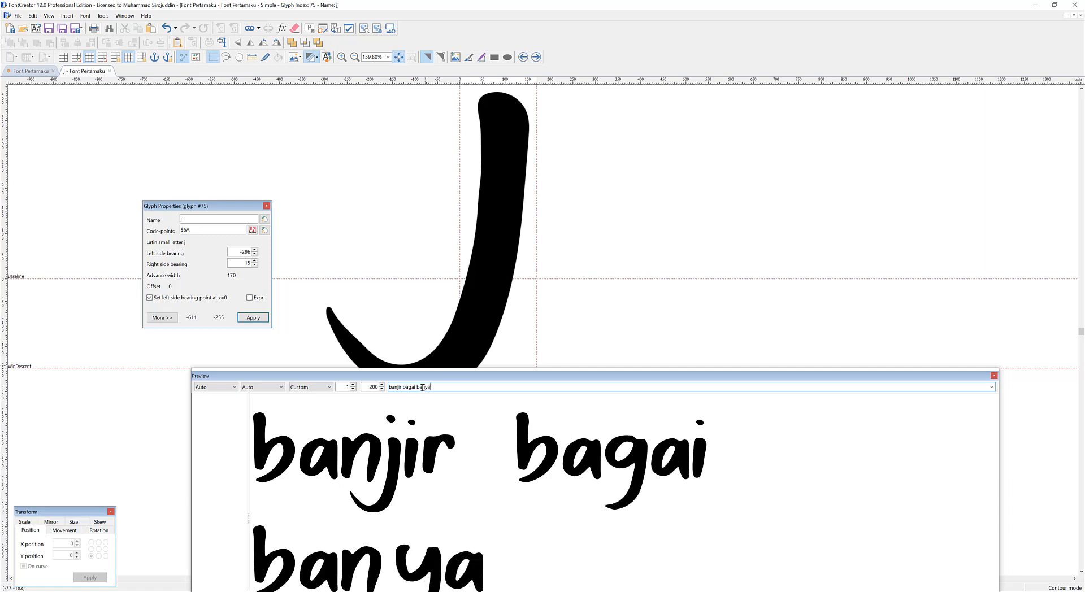
Open the lowercase y glyph, move its left bearing guideline to a bearing of about -59, and apply the bearing point at x=0.
double_click(407, 557)
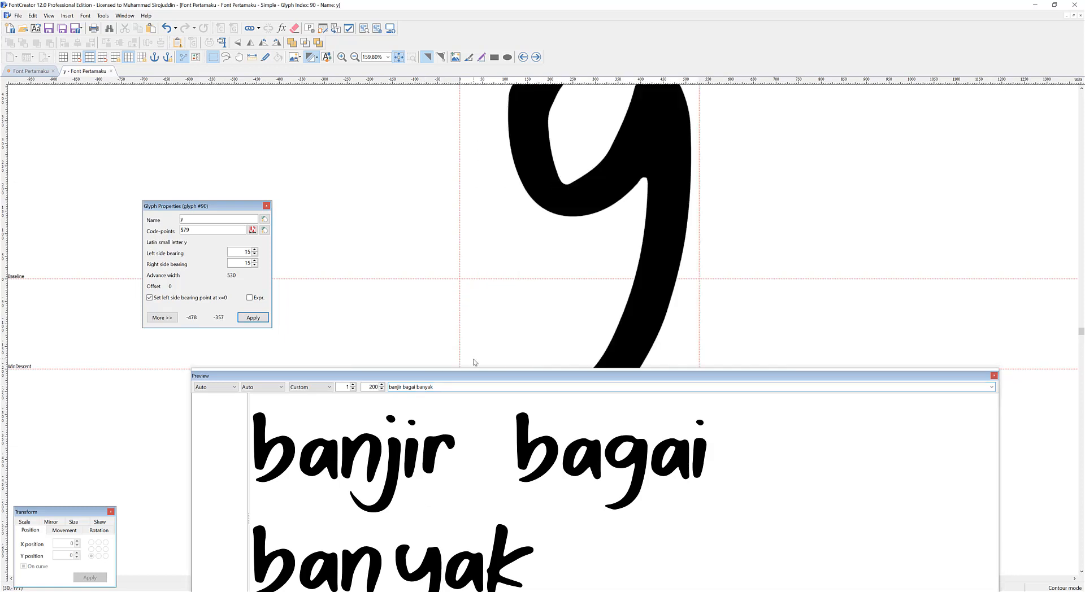
drag(468, 244, 493, 244)
click(150, 298)
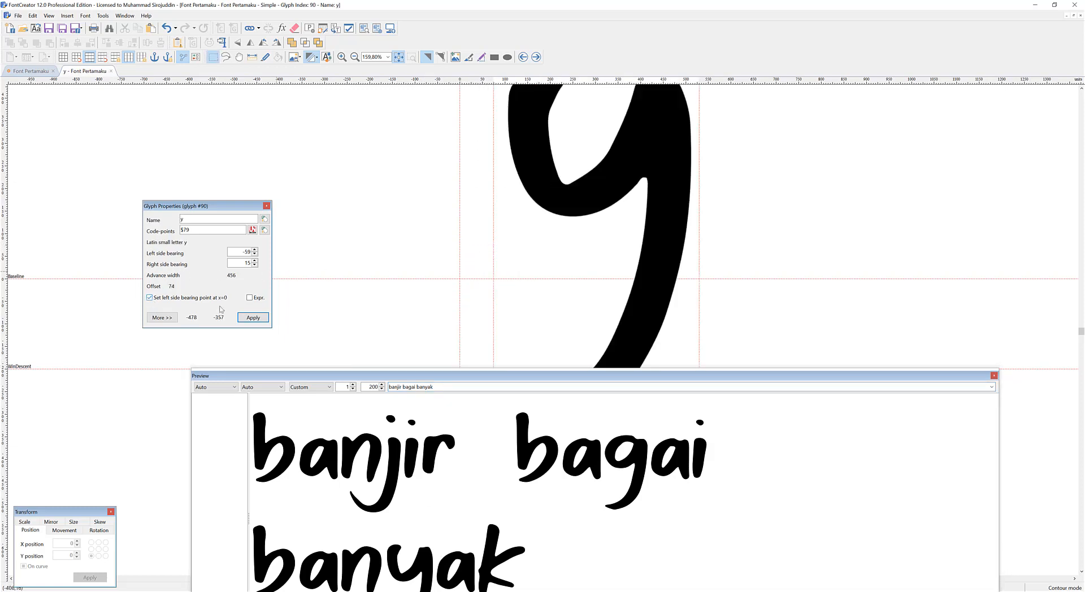
click(253, 317)
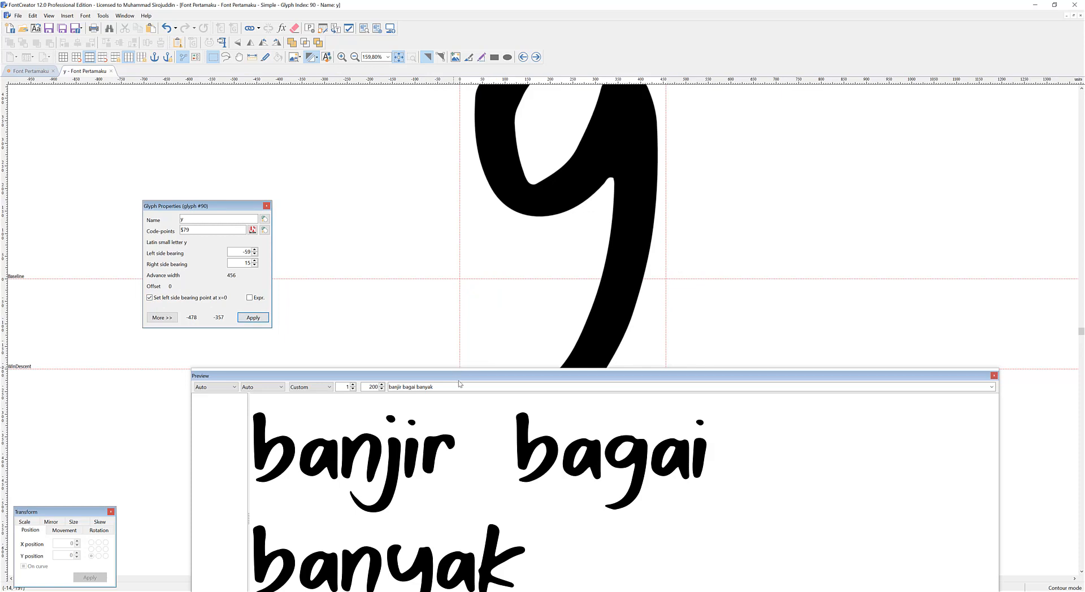
Replace the preview text with batik to check the spacing around the t.
key(ctrl+a)
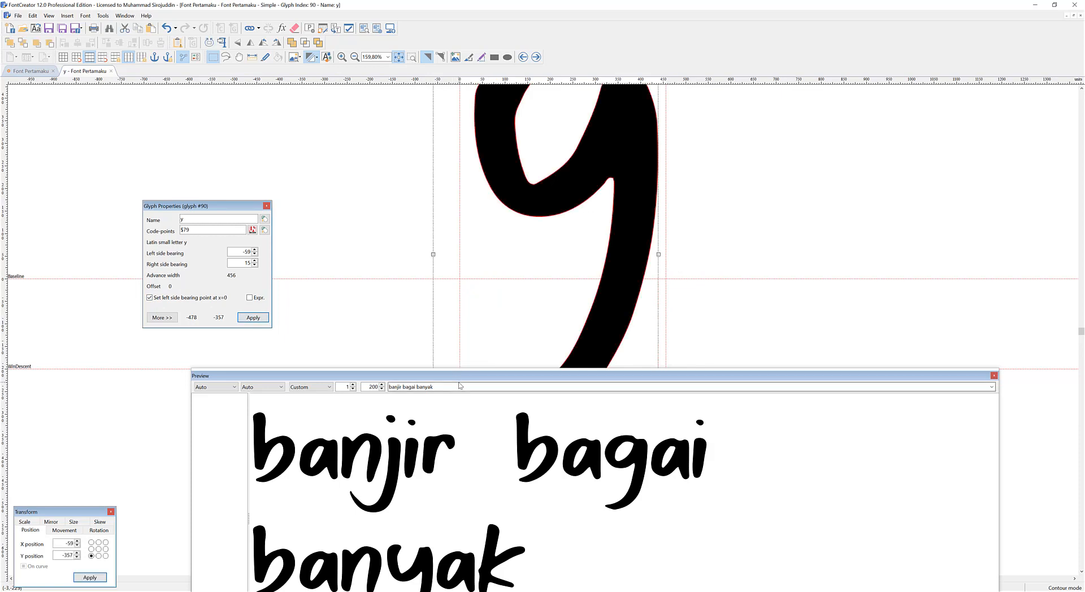
click(470, 389)
key(ctrl+a)
text(bate)
key(BackSpace)
text(ik)
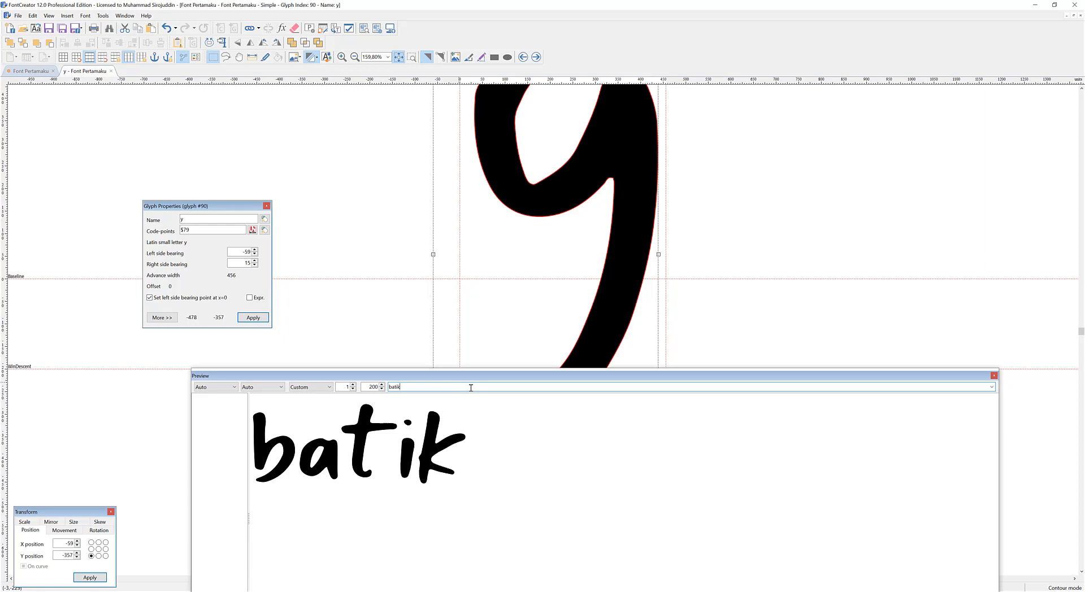
Lower the lowercase t's outline to a Y position of about 21 and move its bearing guidelines inward, to about -57 left and -202 right.
double_click(363, 430)
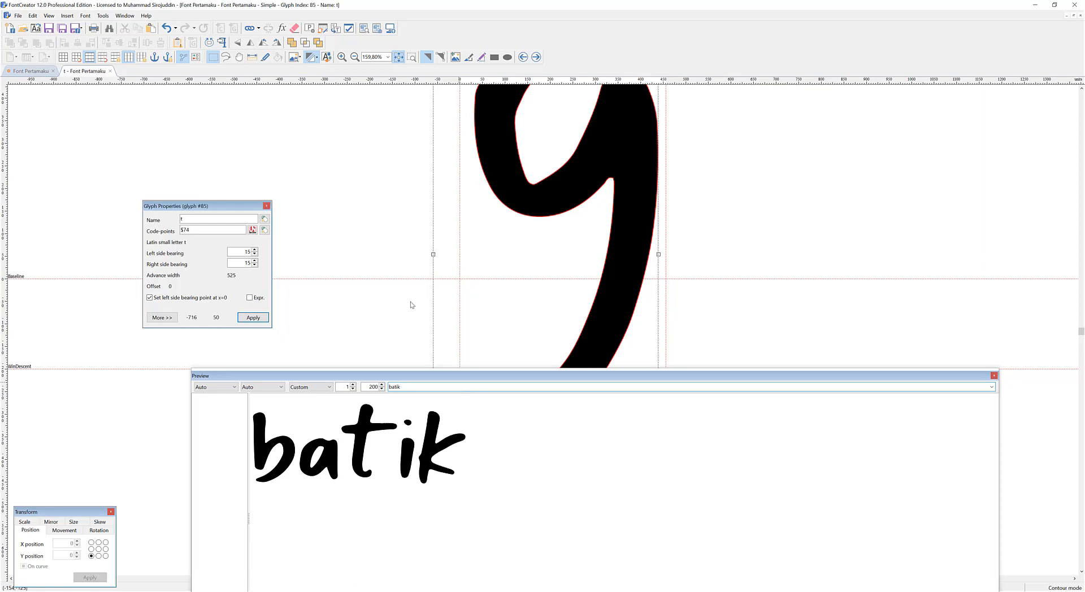
scroll(496, 245, up, 3)
drag(524, 207, 527, 233)
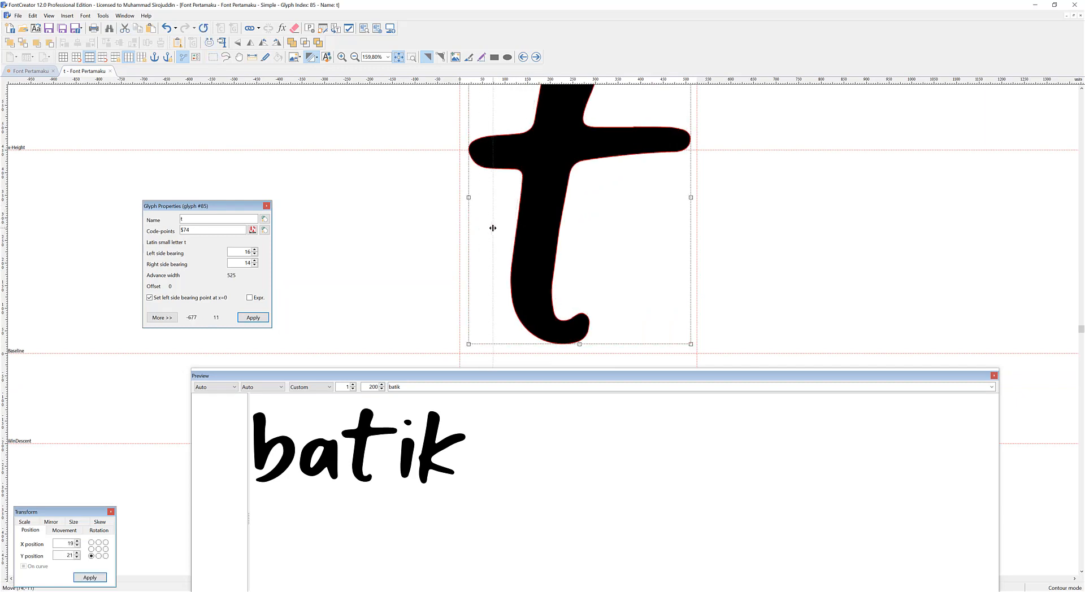
click(703, 255)
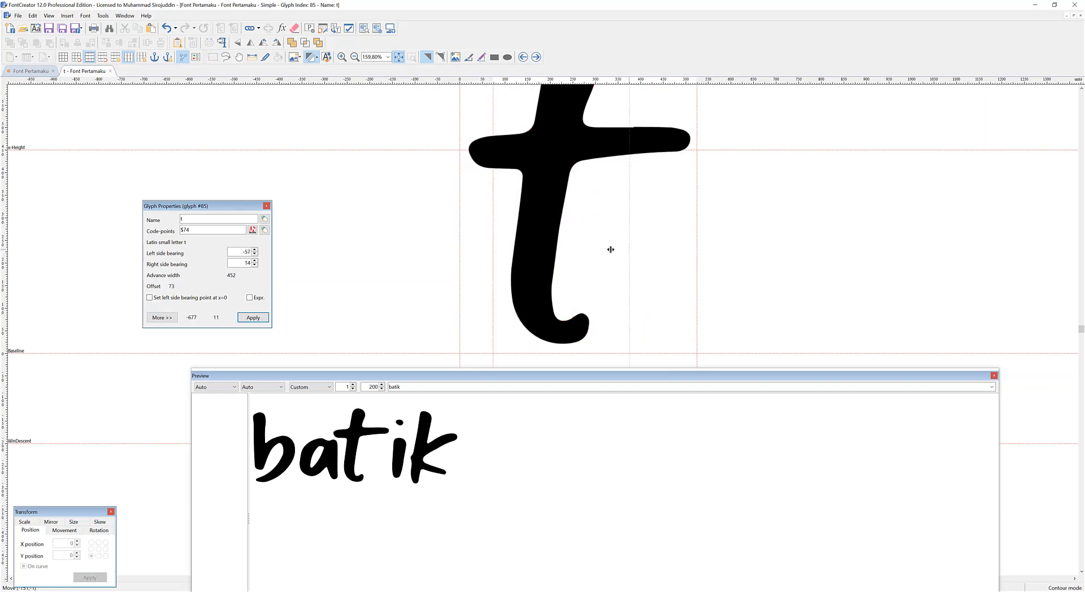
drag(599, 249, 599, 249)
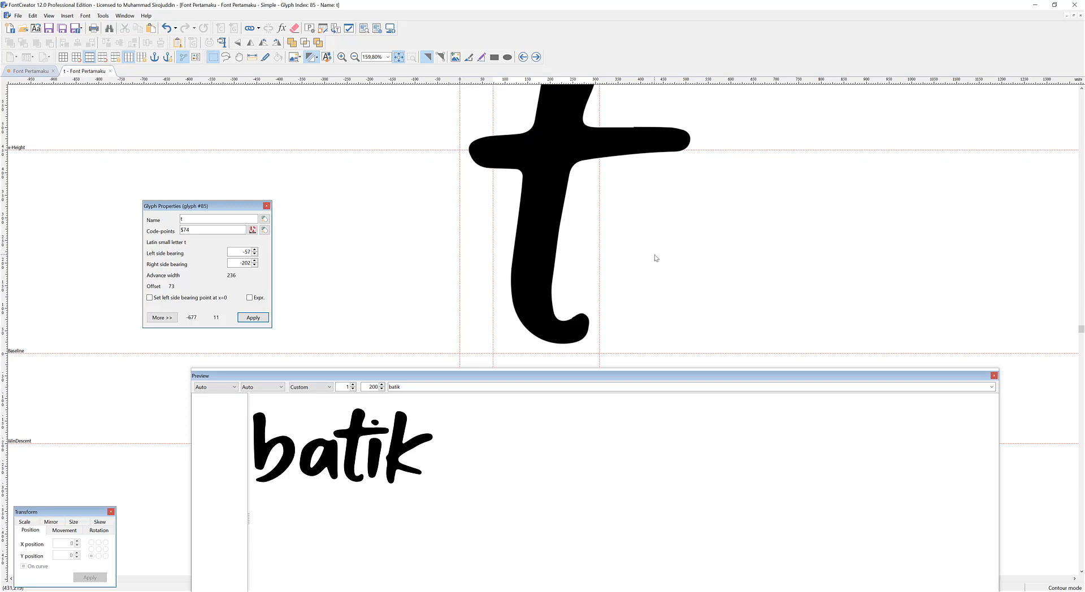
Preview the text batakompotr to check how the t sits between other letters.
double_click(447, 388)
text(bati)
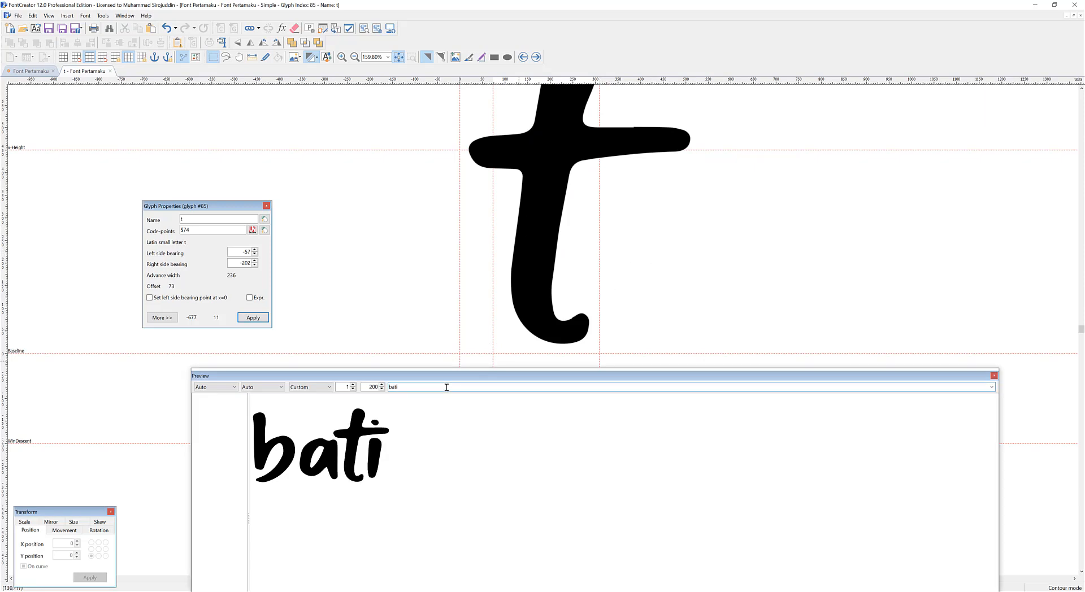
key(BackSpace)
text(ako)
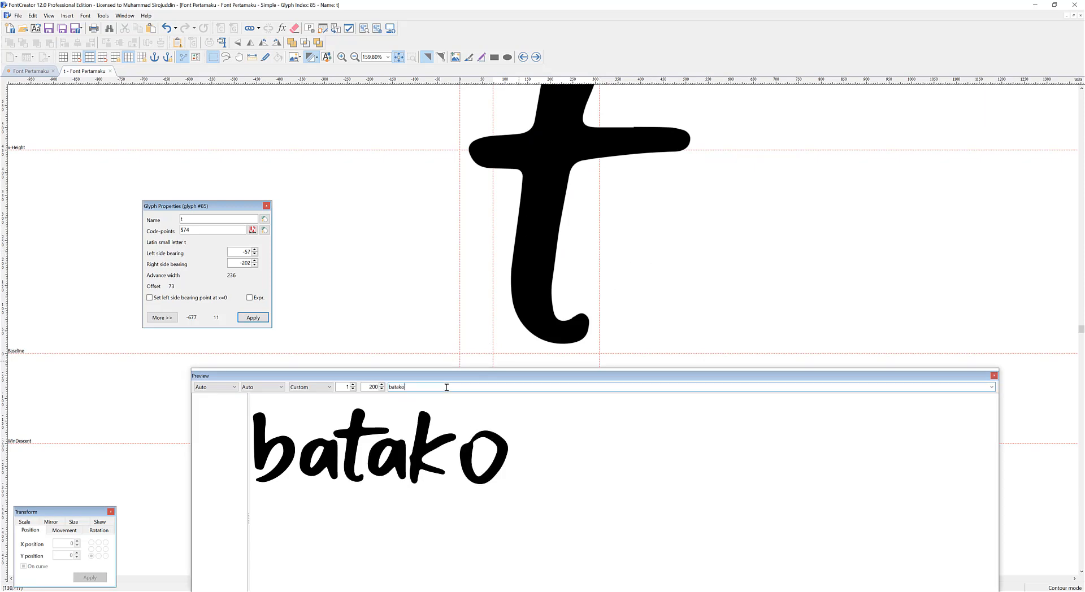
text(mpotr)
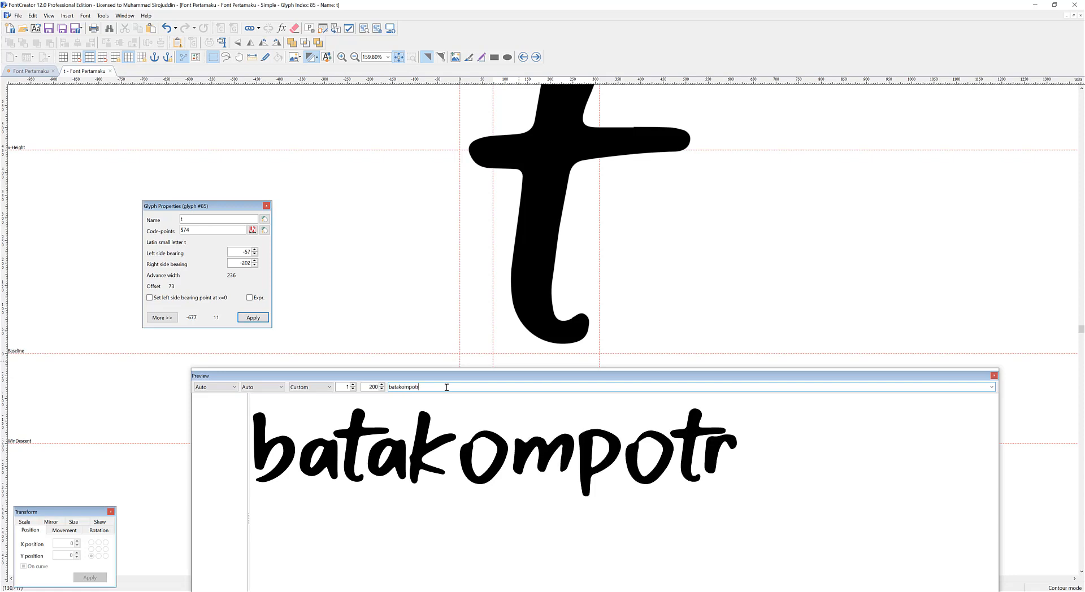
Open the lowercase k glyph and move its right bearing guideline inward to a bearing of about -60.
key(BackSpace)
text(r)
double_click(428, 444)
drag(661, 269, 628, 266)
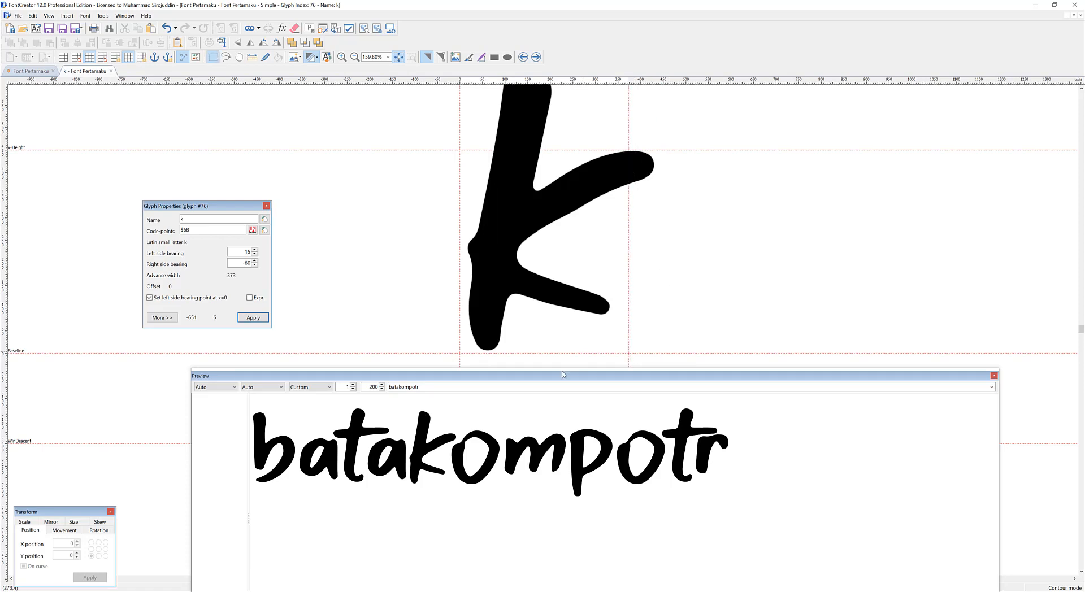
Switch the preview text back to the full lowercase alphabet to check the letter spacing.
click(548, 386)
click(571, 388)
scroll(571, 388, down, 1)
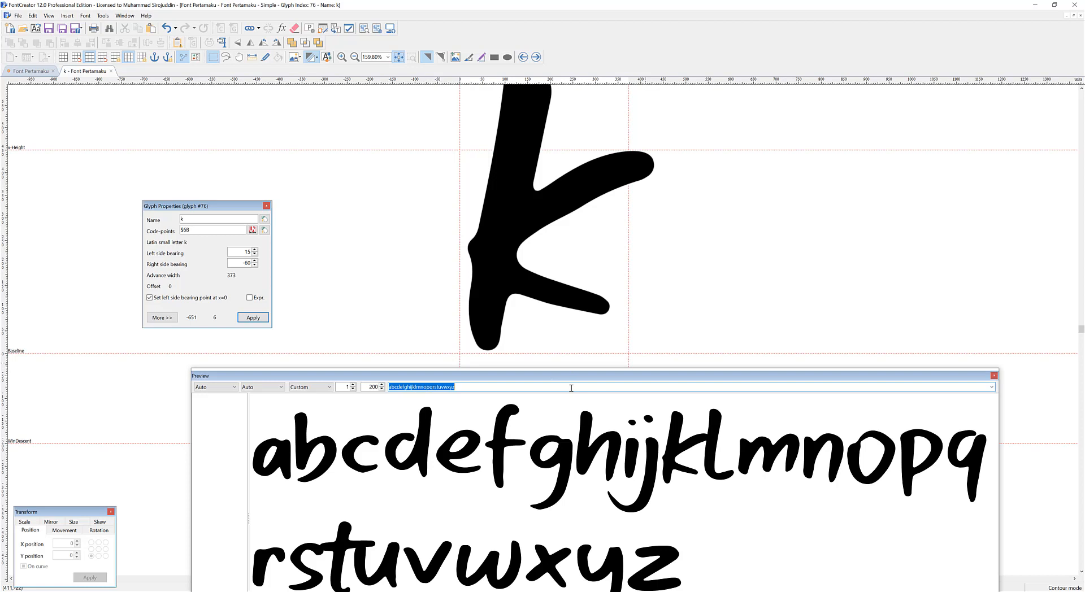
Open the lowercase f glyph, move its bearing guidelines inward to about -23 left and -19 right, and apply the bearing point at x=0.
double_click(523, 429)
drag(459, 216, 477, 223)
drag(638, 237, 622, 238)
click(210, 298)
click(242, 317)
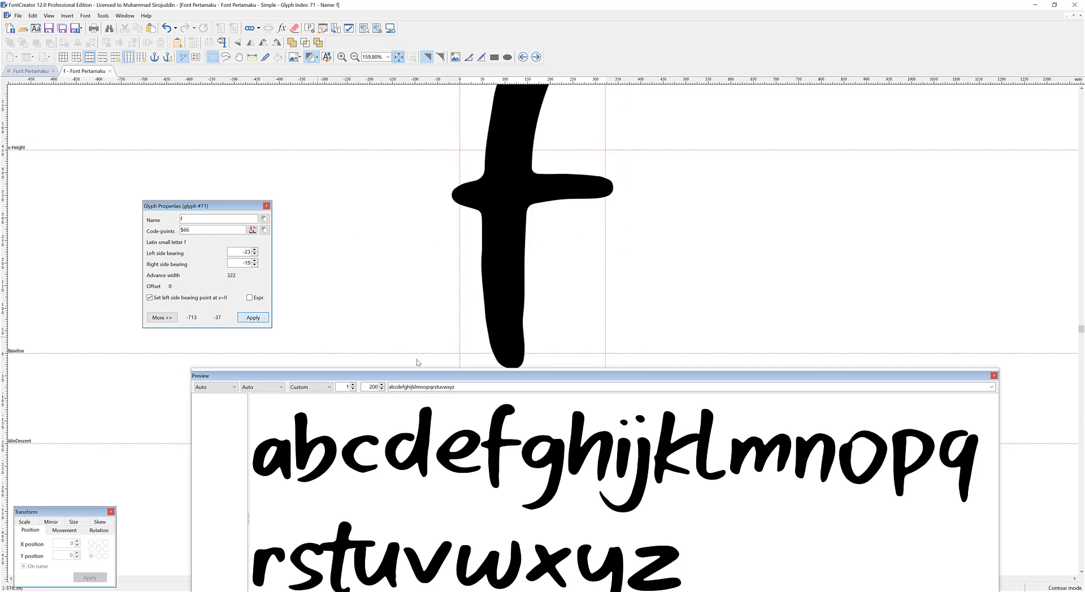
Check the lowercase v, then adjust the lowercase x's outline and move its right bearing guideline to a bearing of about 35.
drag(682, 370, 684, 349)
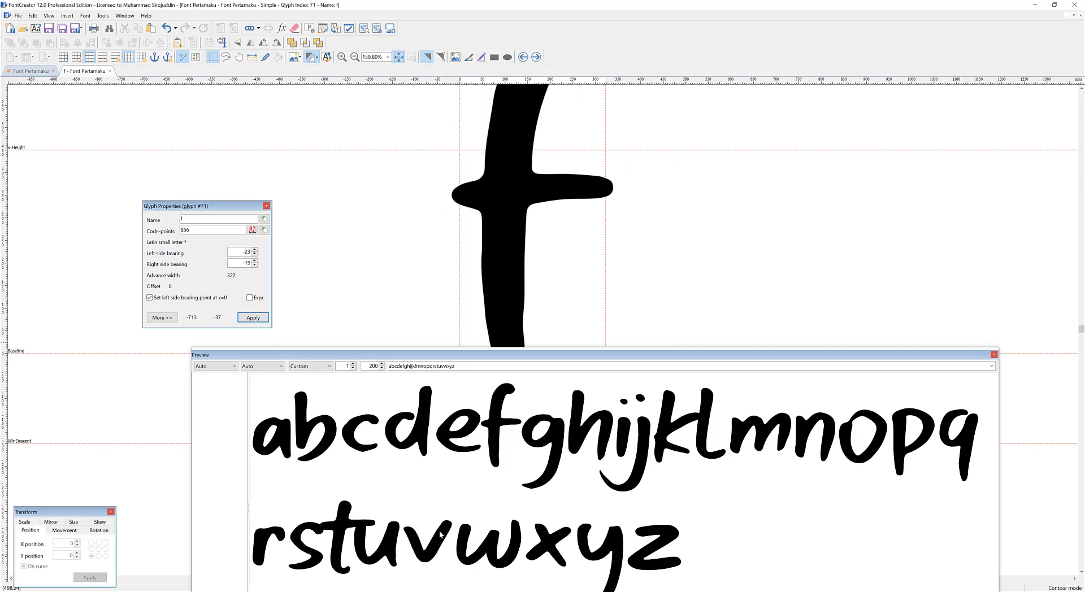
double_click(441, 538)
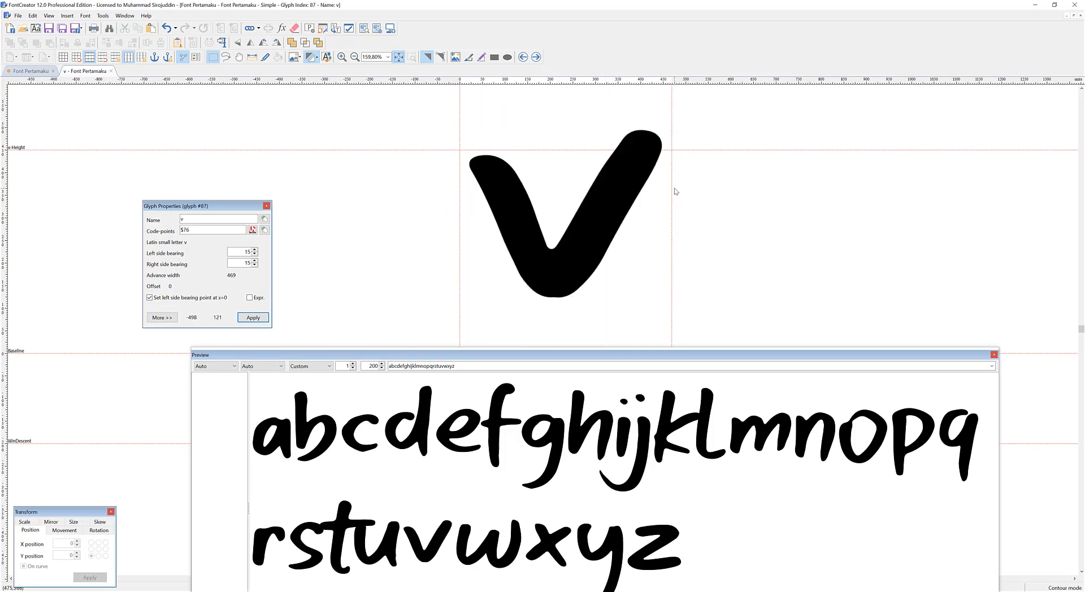
double_click(551, 536)
click(562, 192)
drag(650, 144, 637, 121)
click(716, 223)
mouse_move(548, 230)
mouse_down()
mouse_move(538, 243)
mouse_move(559, 237)
mouse_up()
click(712, 251)
click(661, 227)
drag(659, 225, 648, 223)
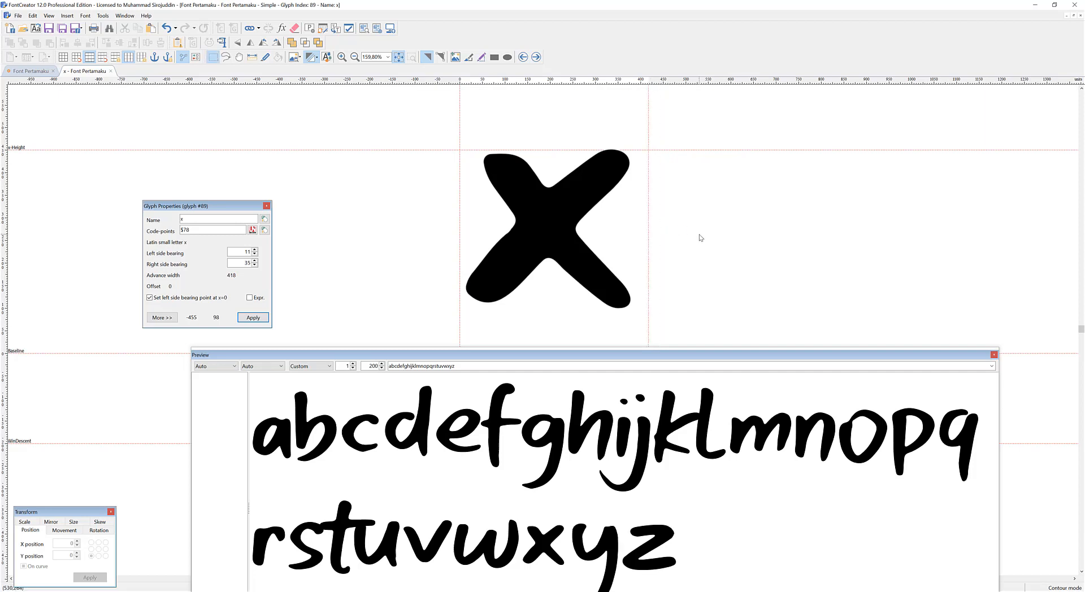
Replace the preview text with Andaln to check a capital A beside lowercase letters.
double_click(525, 366)
text(A)
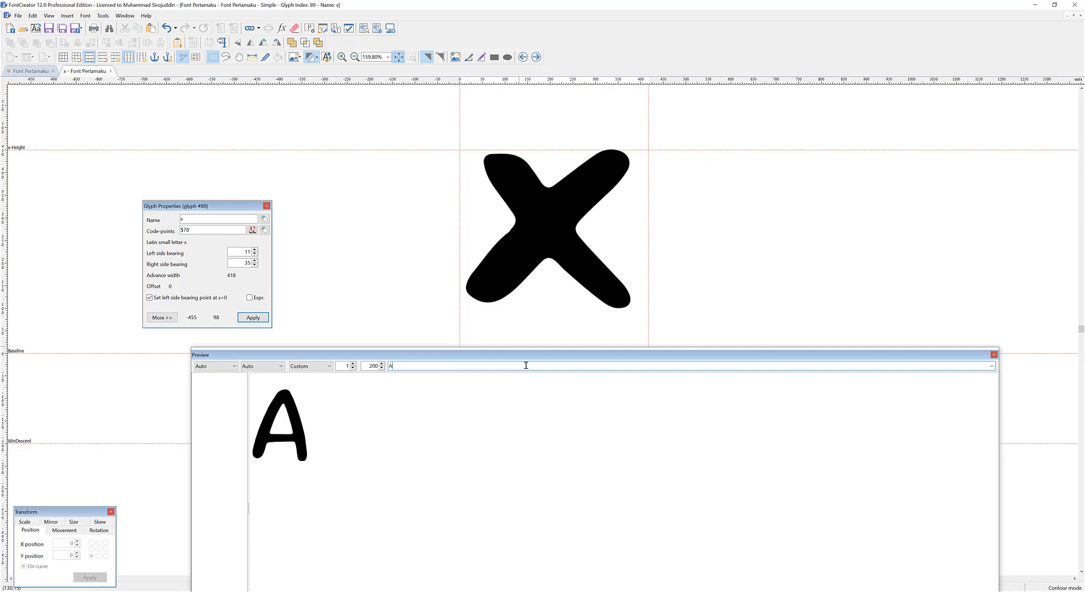
text(ndalah)
key(BackSpace)
key(BackSpace)
text(n)
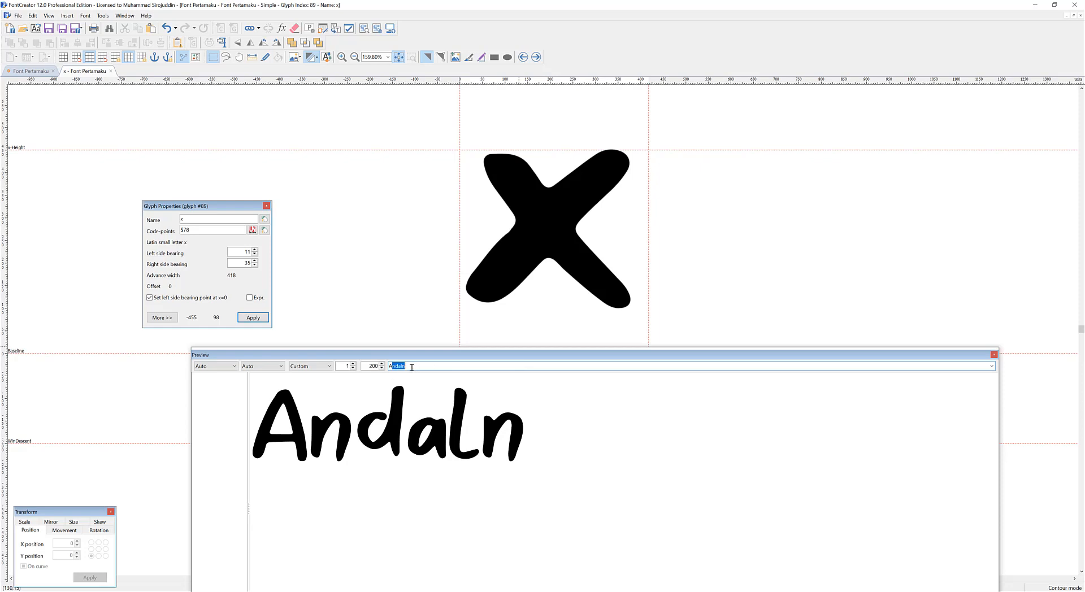
Open the capital A glyph and move its right bearing guideline outward to a bearing of about 34.
click(283, 424)
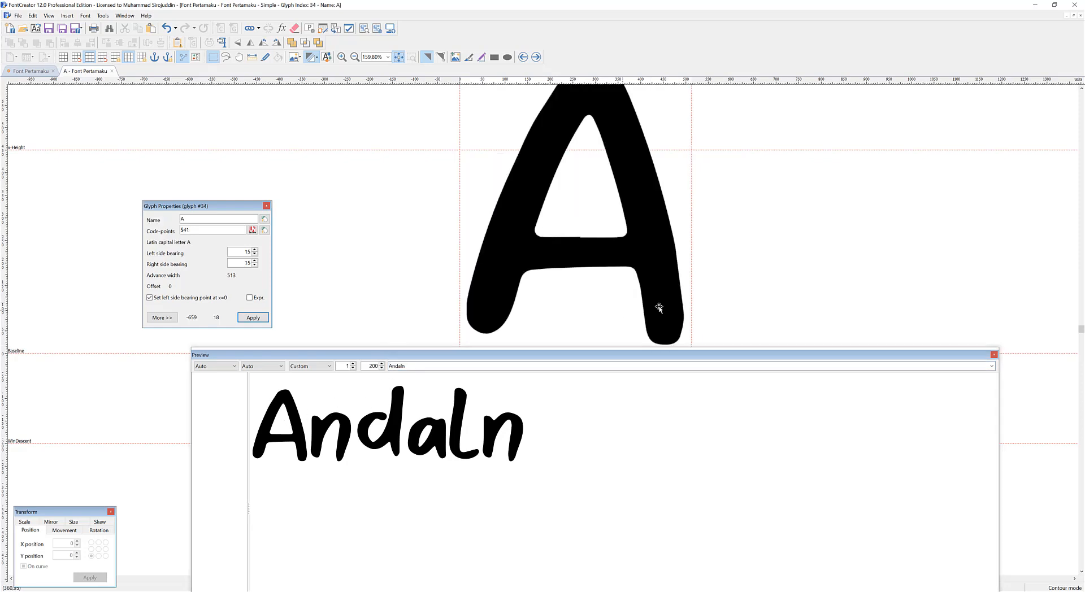
drag(695, 279, 701, 280)
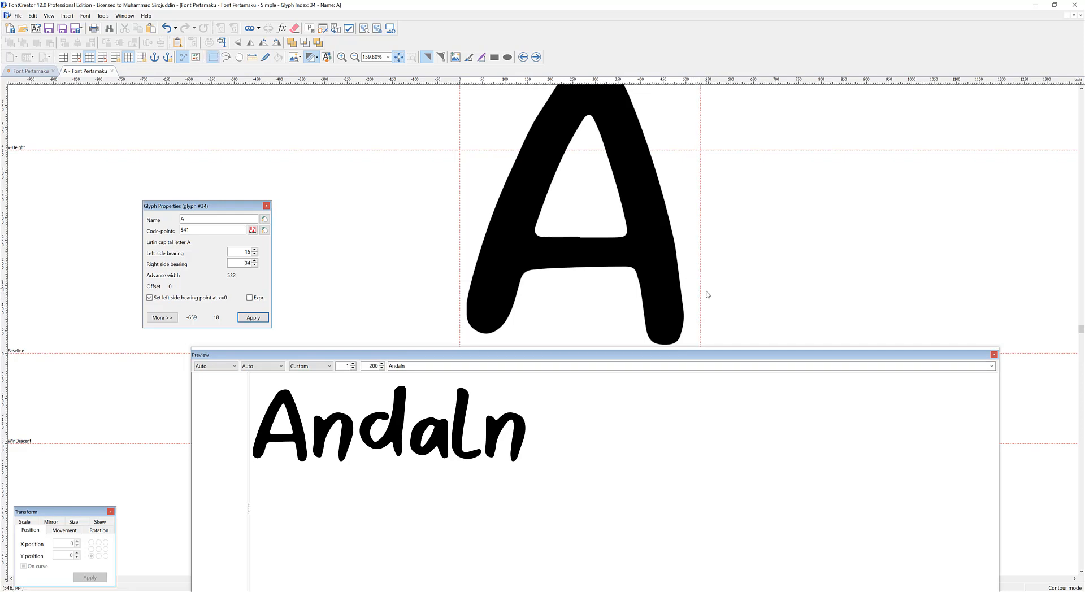
double_click(449, 369)
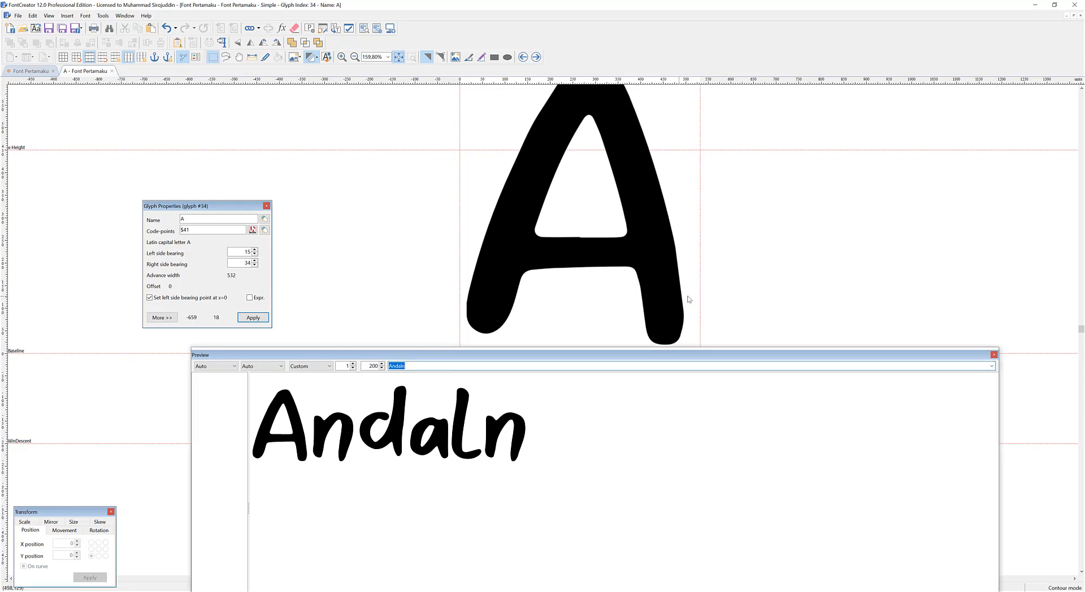
click(426, 366)
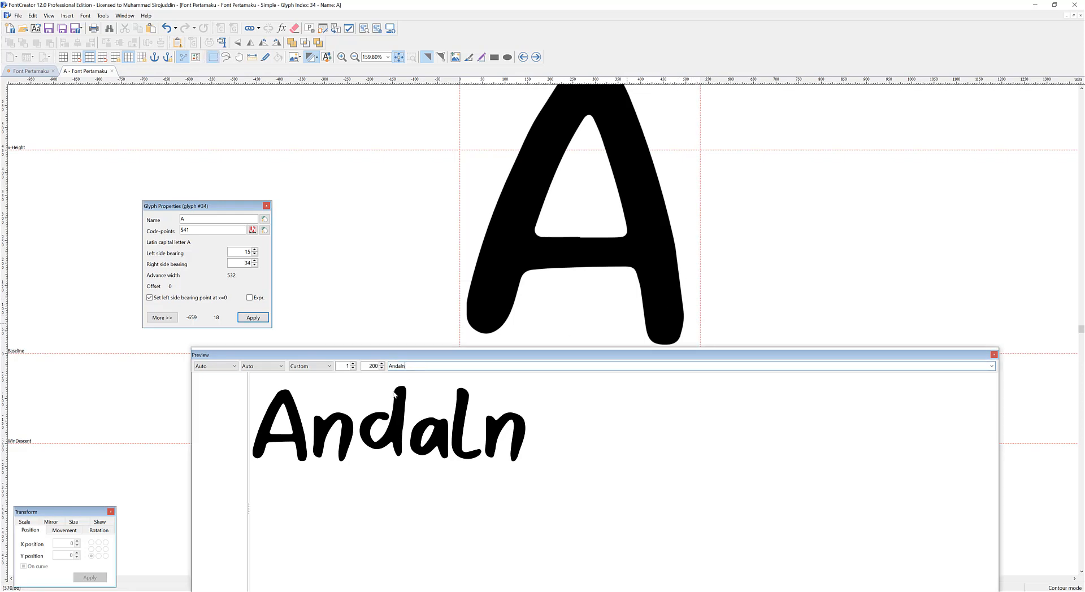
Open the lowercase d glyph and lower its outline by about 35 units toward the baseline.
double_click(393, 426)
drag(597, 248, 595, 264)
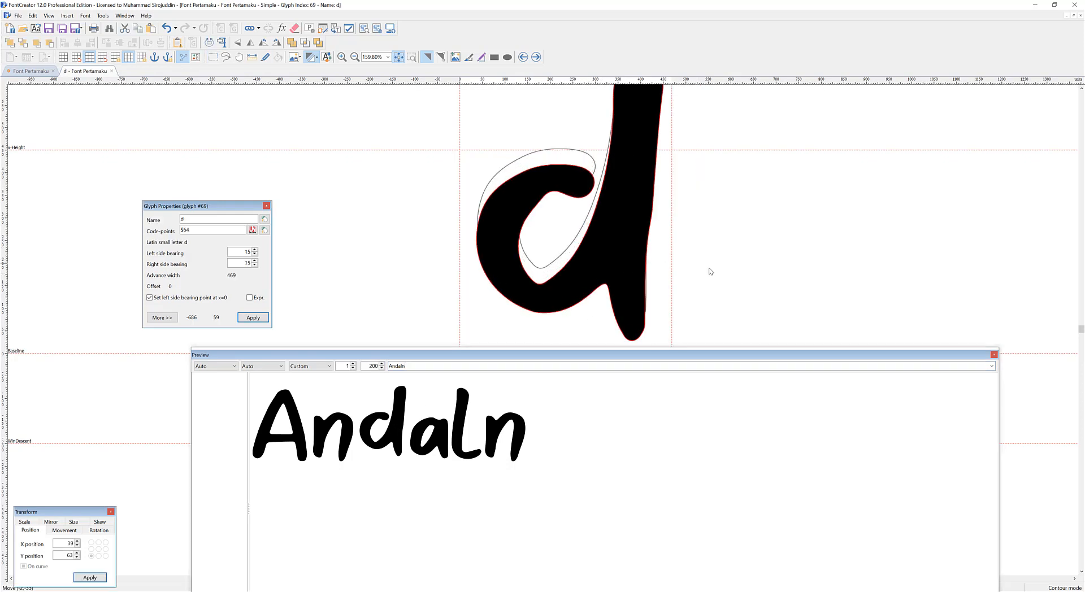
drag(666, 270, 667, 270)
Preview the lowercase alphabet and the word Panda to check the letter spacing.
click(491, 366)
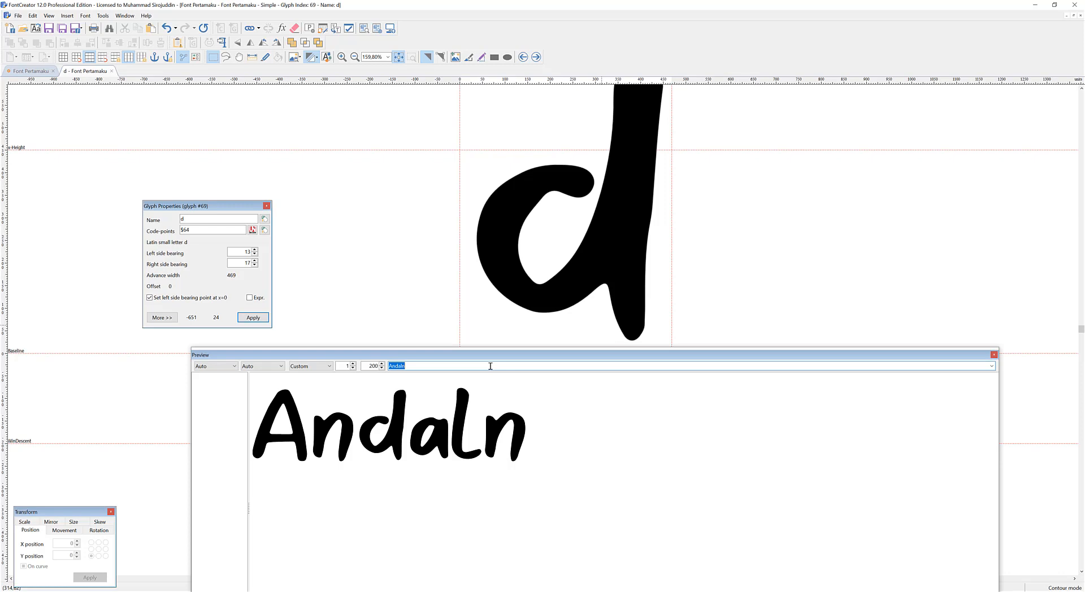
key(Down)
key(Down)
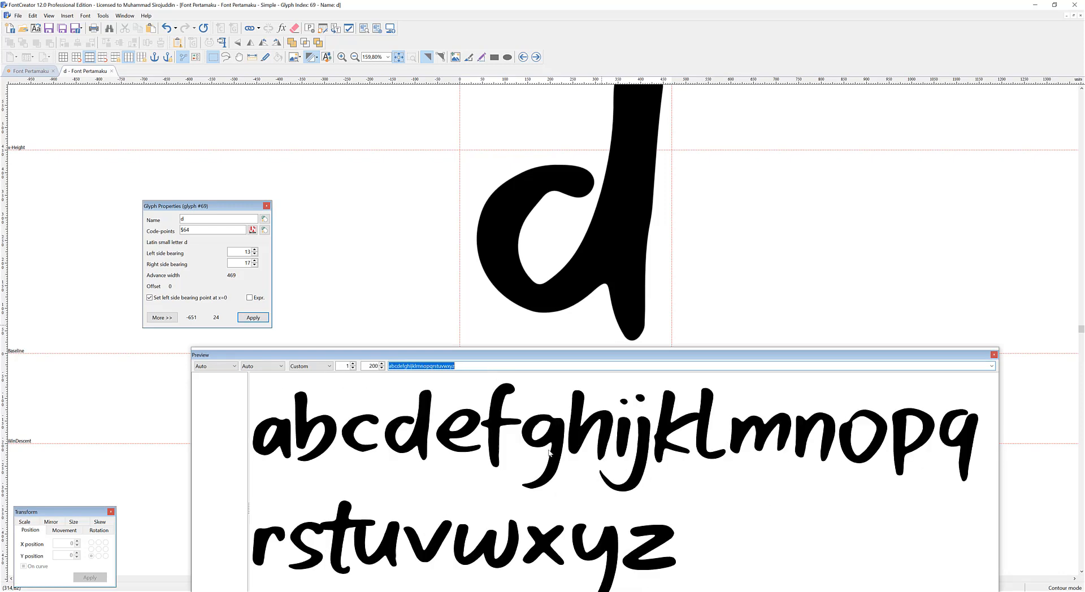
click(461, 365)
double_click(462, 364)
text(Pa)
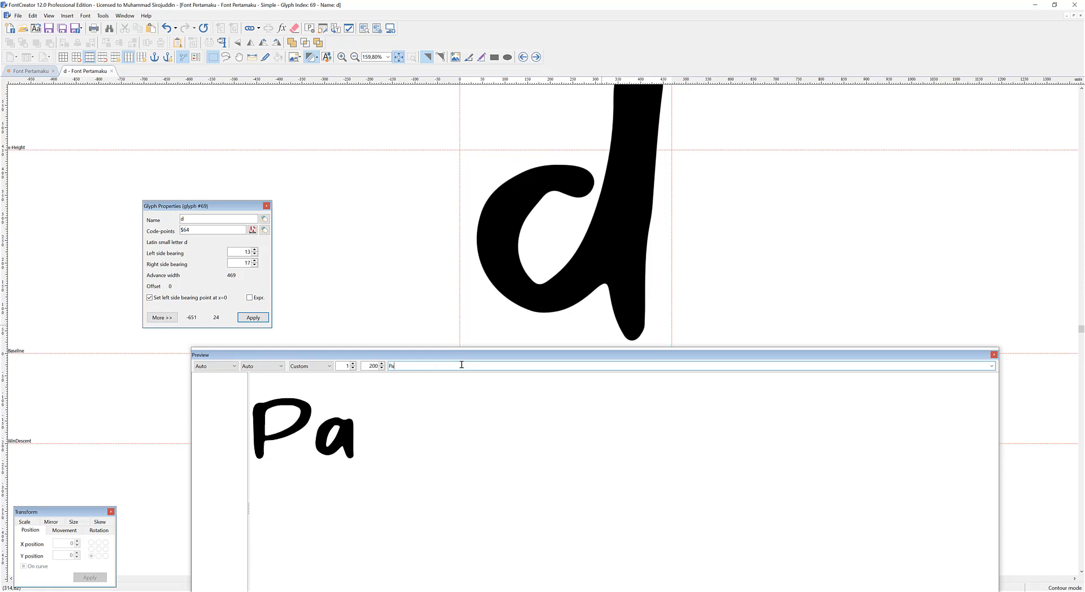
text(nda)
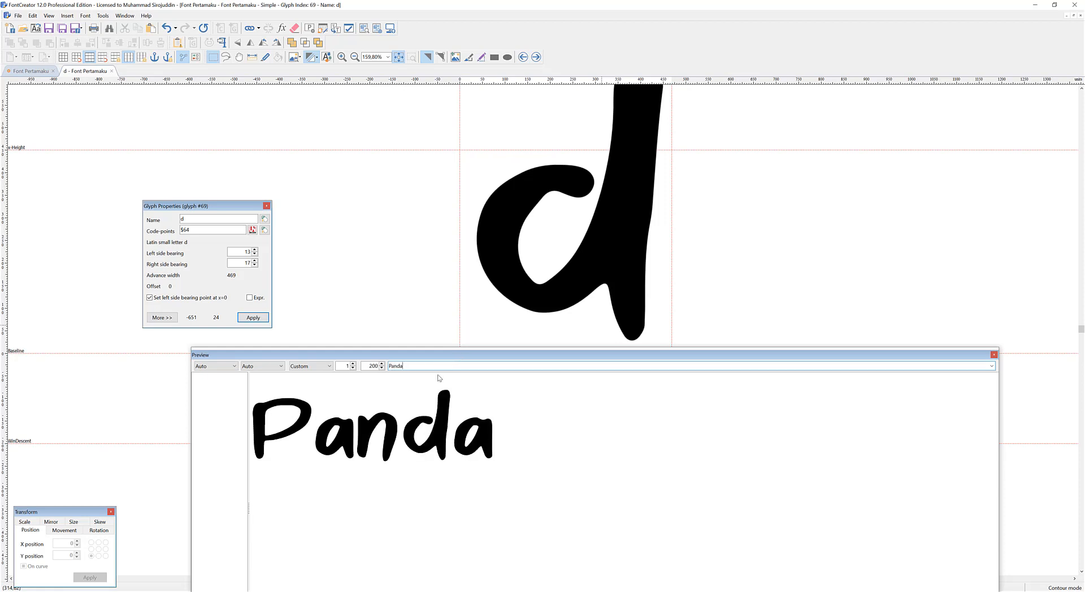
Open the capital P glyph and move its right bearing guideline inward to a bearing of about -49.
double_click(304, 426)
drag(710, 254, 687, 254)
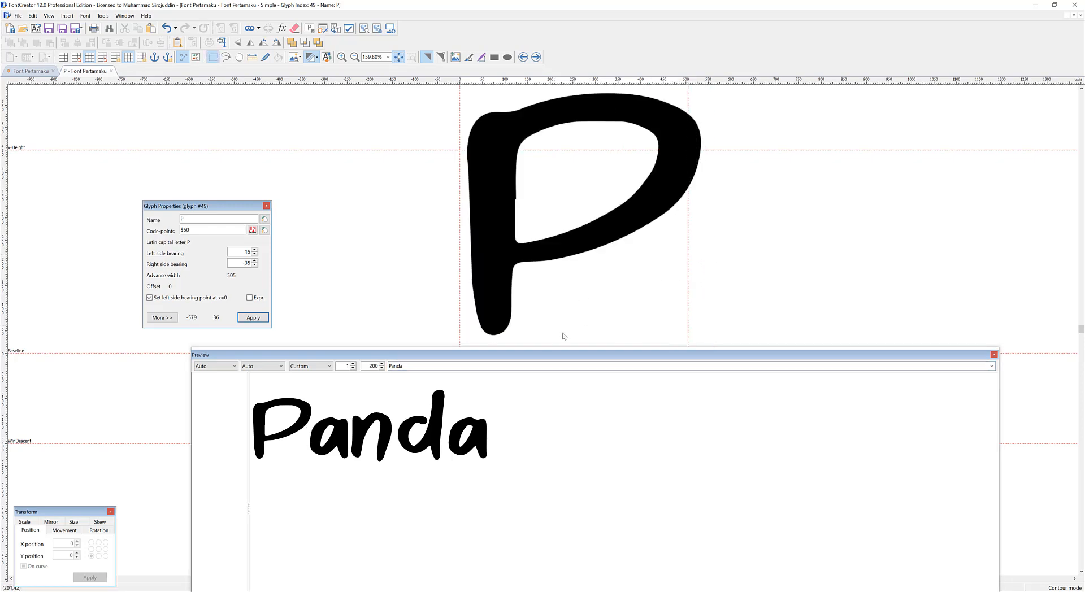
drag(687, 290, 681, 289)
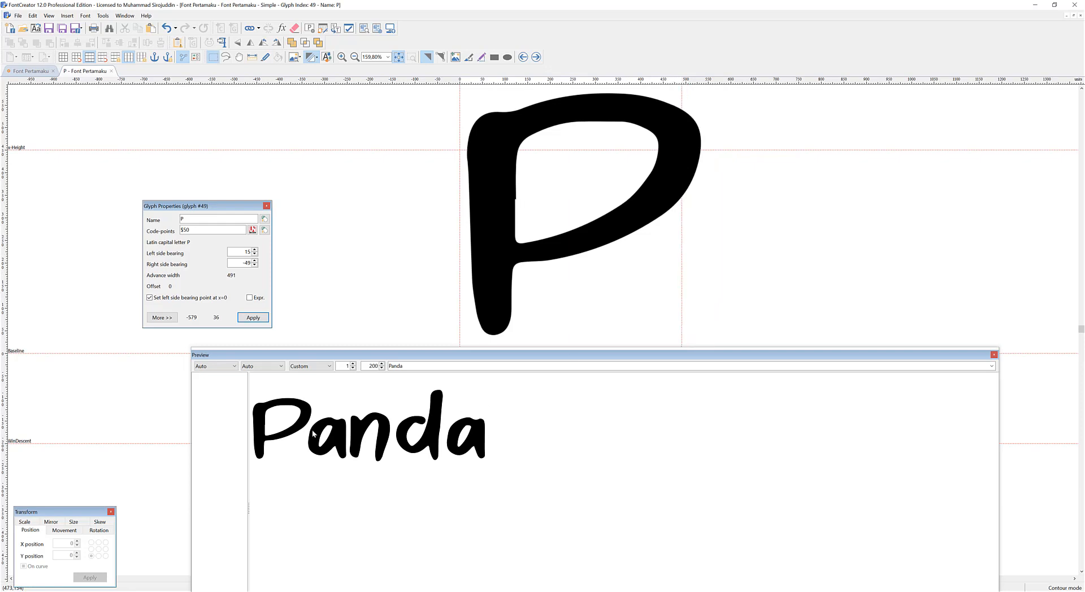
Extend the preview text to Panda Planet Phanter to check the capital P before different letters.
double_click(444, 366)
click(444, 366)
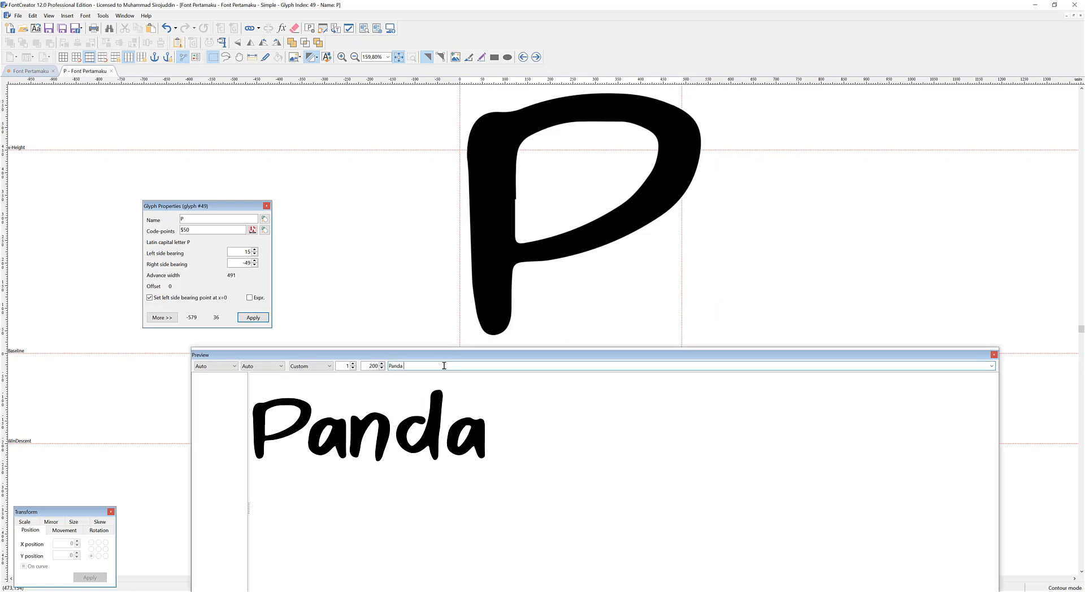
text(Pla)
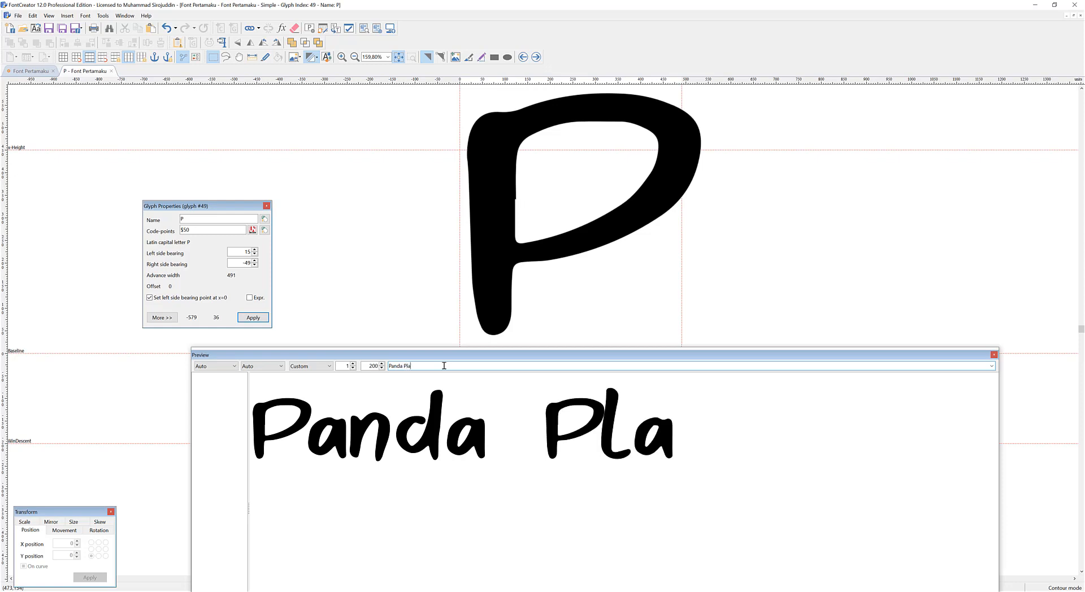
text(net Phanter)
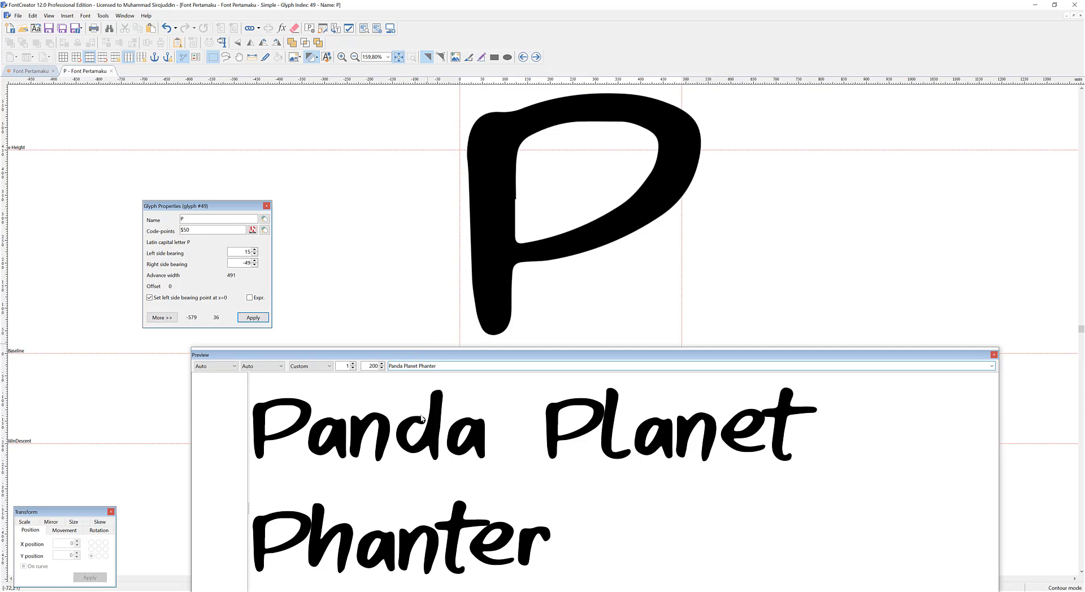
Try a right bearing of about -5 on the capital P and undo it.
drag(682, 295, 702, 297)
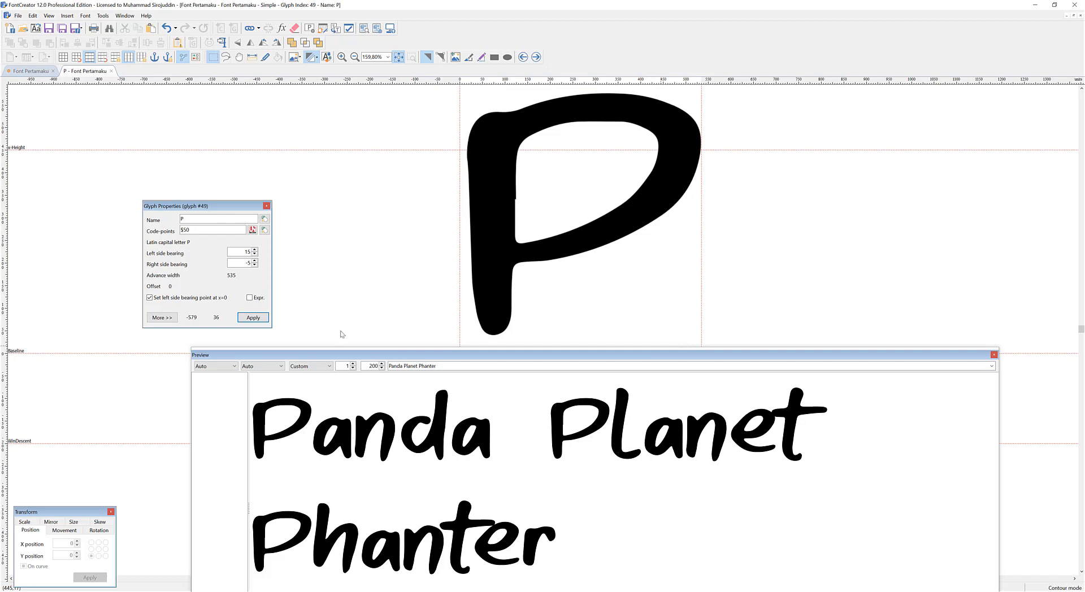
key(ctrl+z)
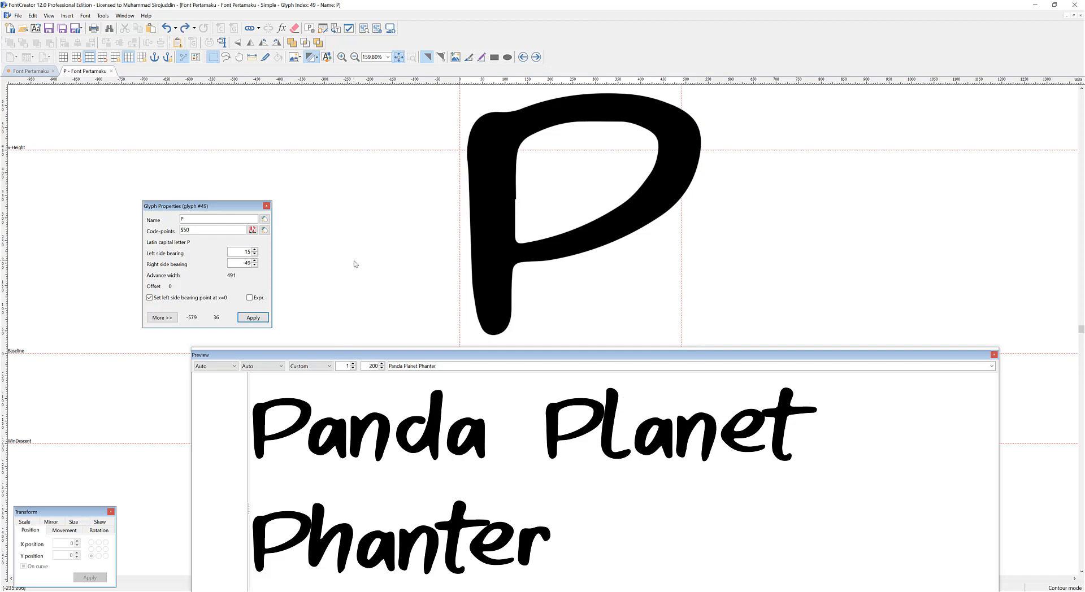
Open the lowercase n glyph and move its right bearing guideline inward to a bearing of about 2.
double_click(428, 398)
double_click(390, 414)
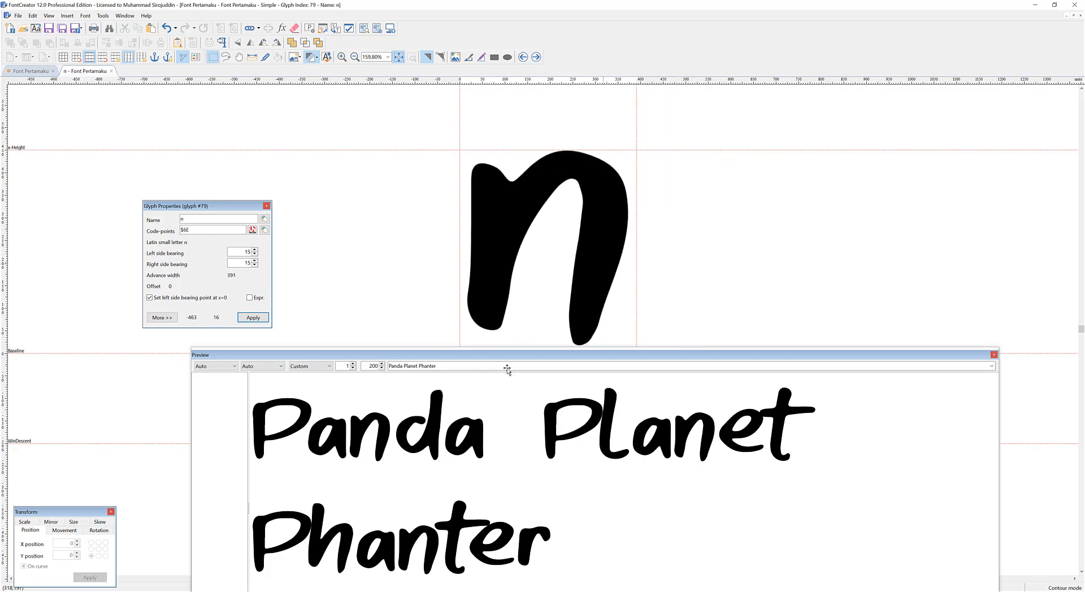
drag(636, 167, 631, 164)
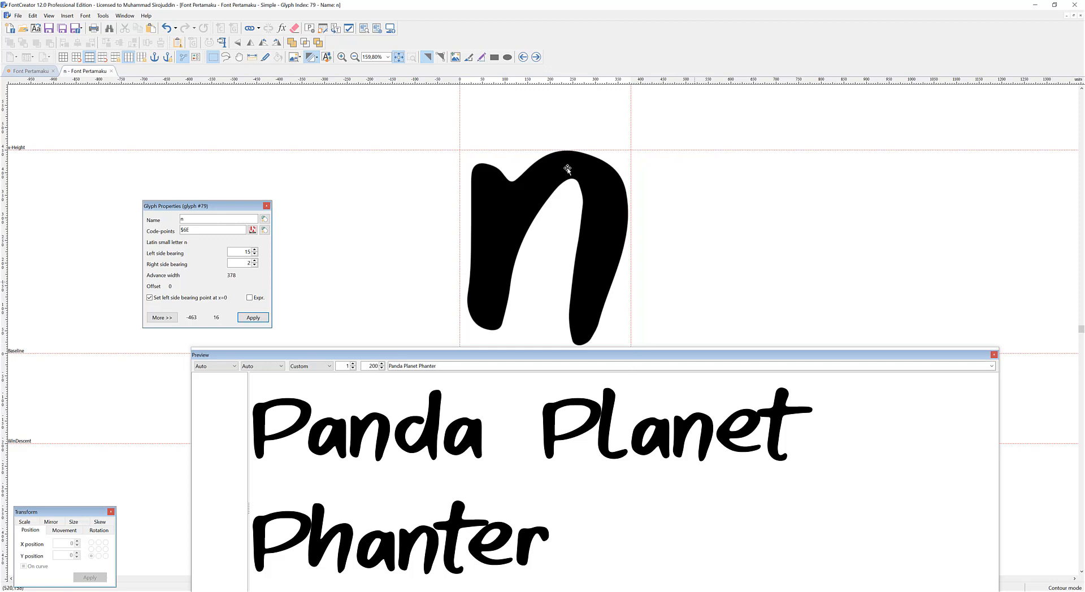
Open the OpenType Designer and add the Latin (latn) script with the default language.
click(323, 33)
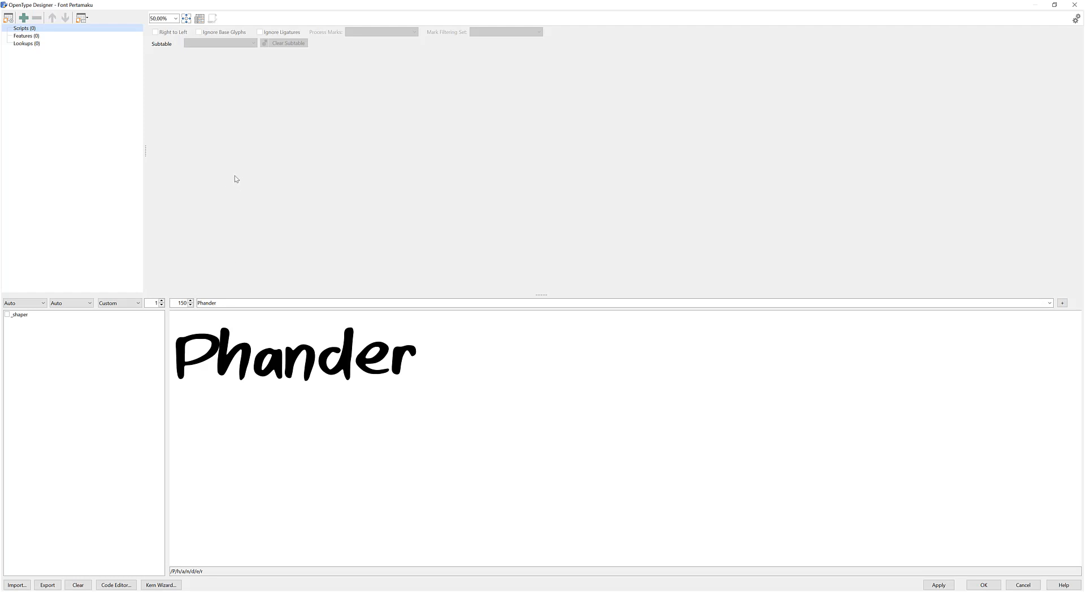
click(23, 18)
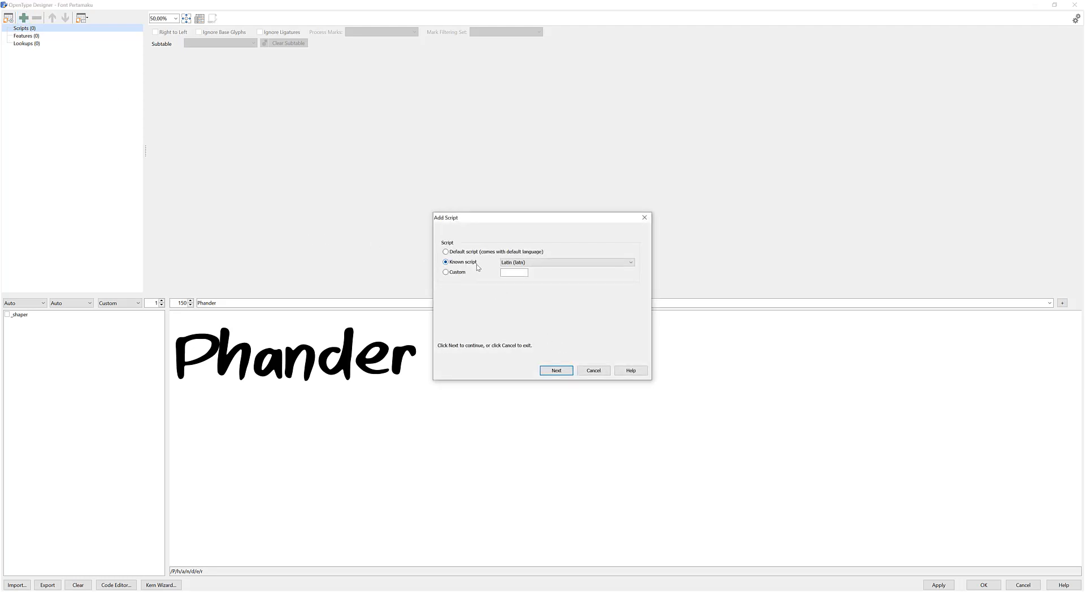
click(555, 370)
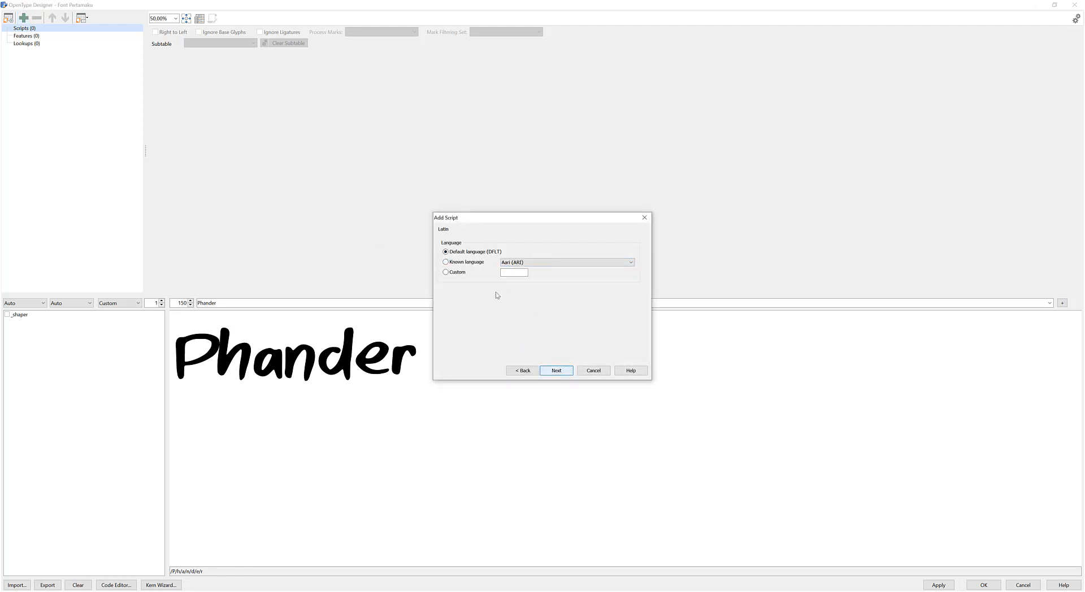
click(560, 371)
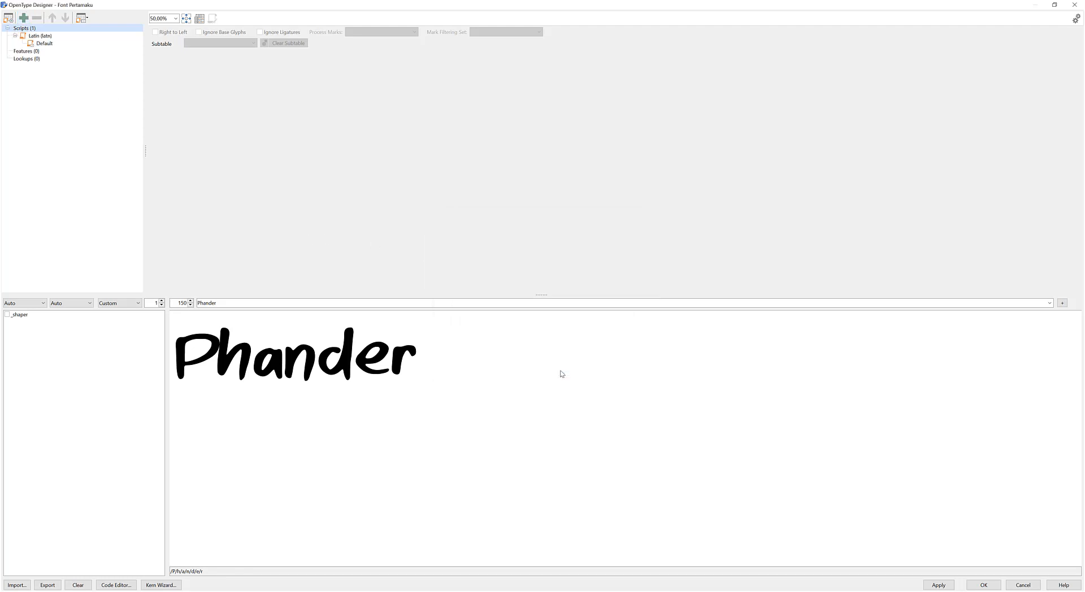
Add a Kerning (kern) feature to the Latin script's default language.
click(38, 37)
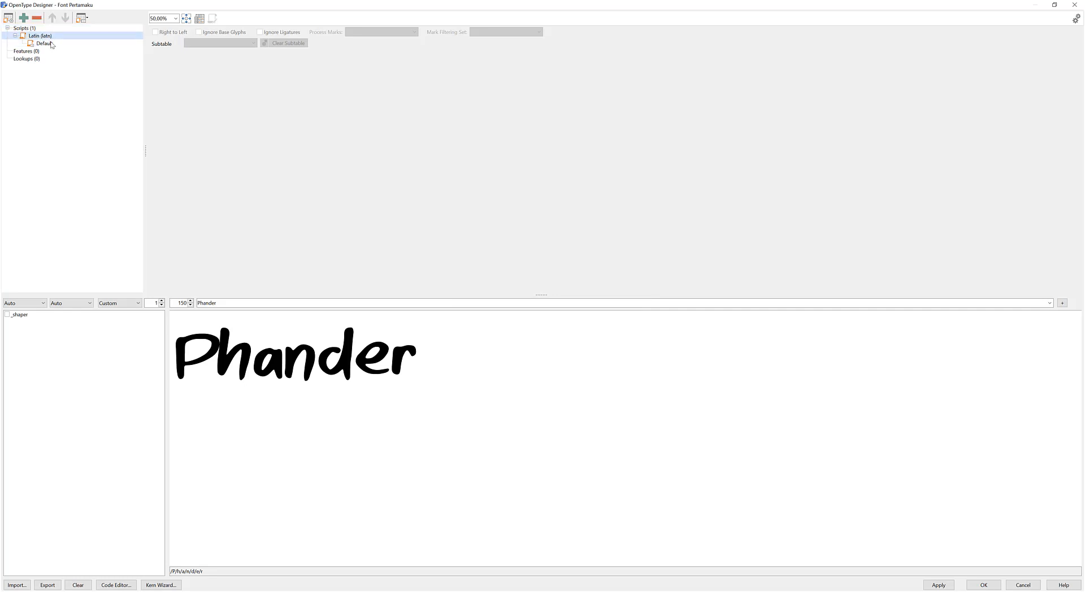
click(51, 46)
right_click(53, 43)
click(109, 63)
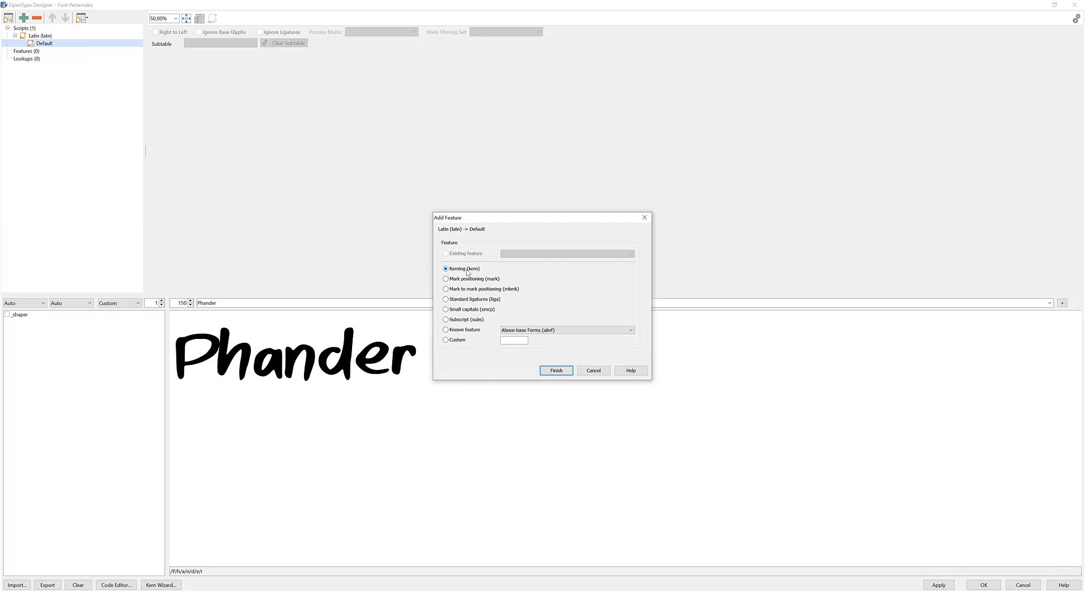
click(555, 371)
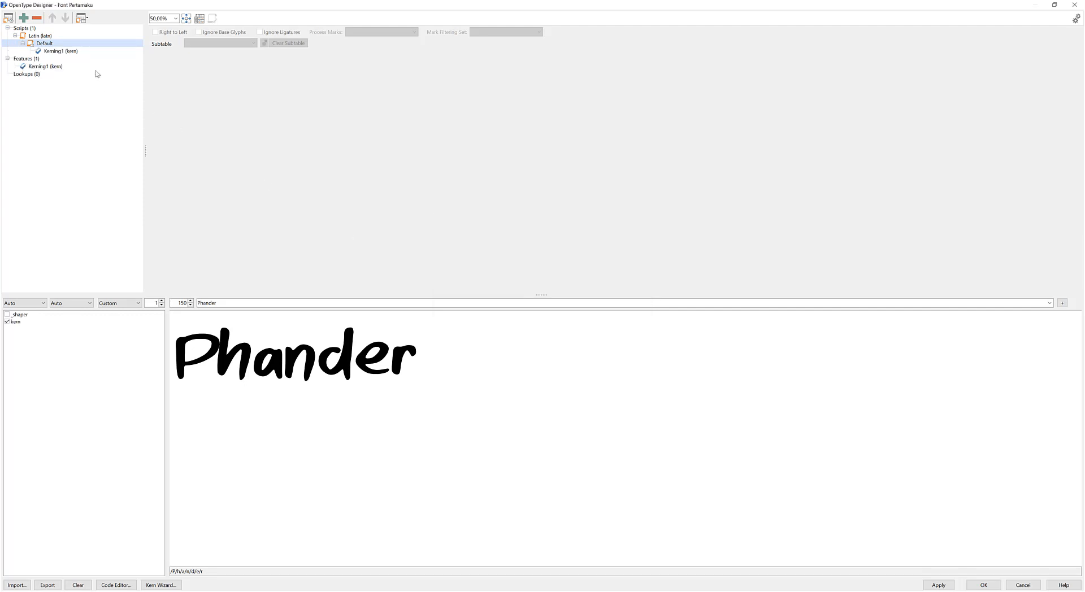
Add a Pair adjustment lookup to the kerning feature and open it for editing.
click(74, 51)
right_click(74, 51)
click(99, 57)
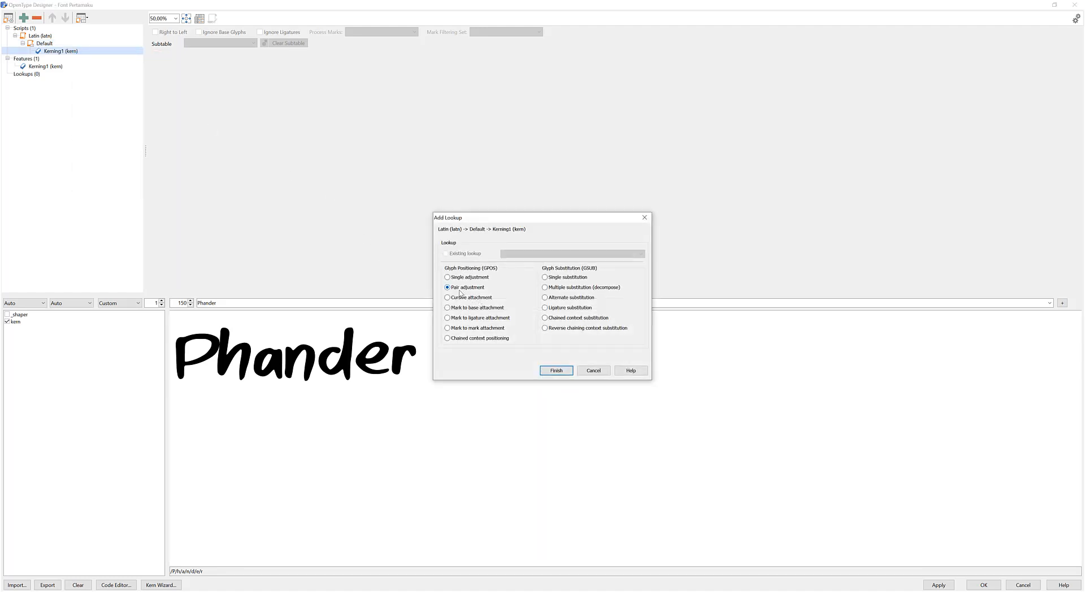
click(557, 369)
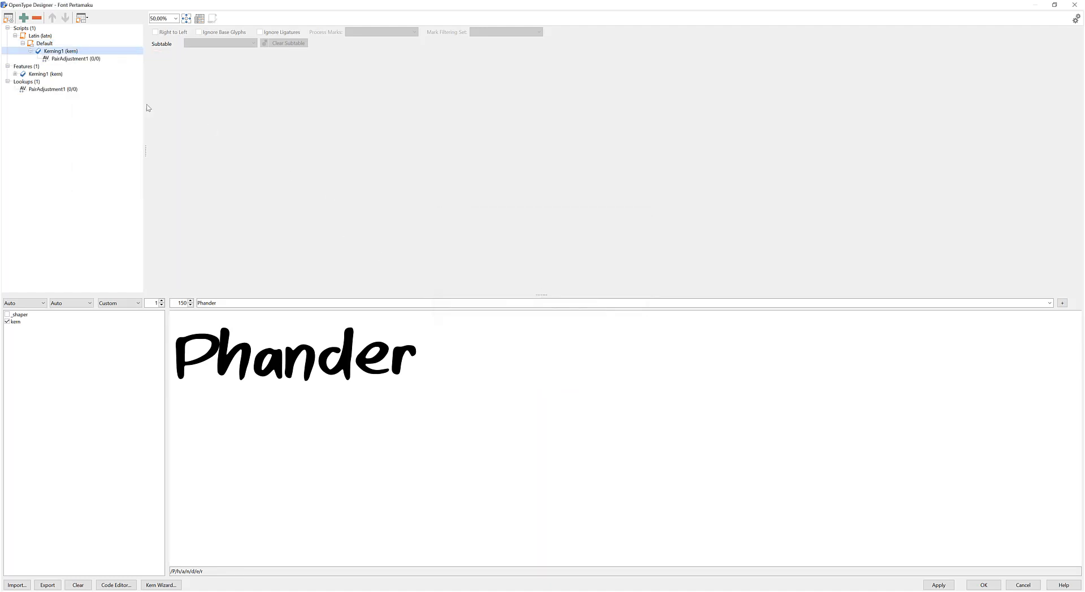
click(85, 58)
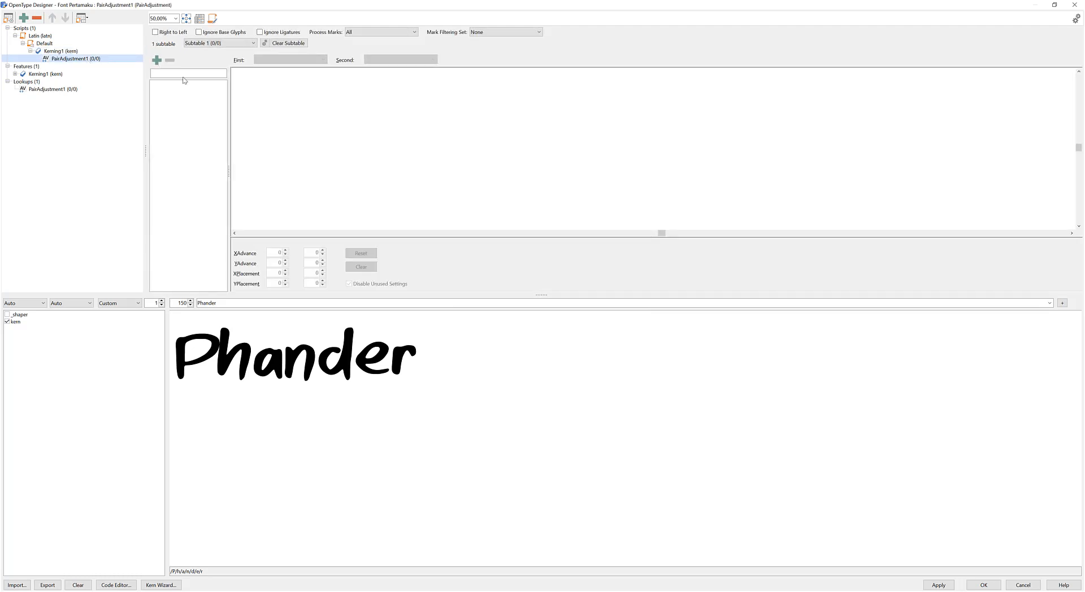
Add a pair adjustment for P followed by h and widen its spacing to an XAdvance of 16.
click(157, 60)
click(472, 233)
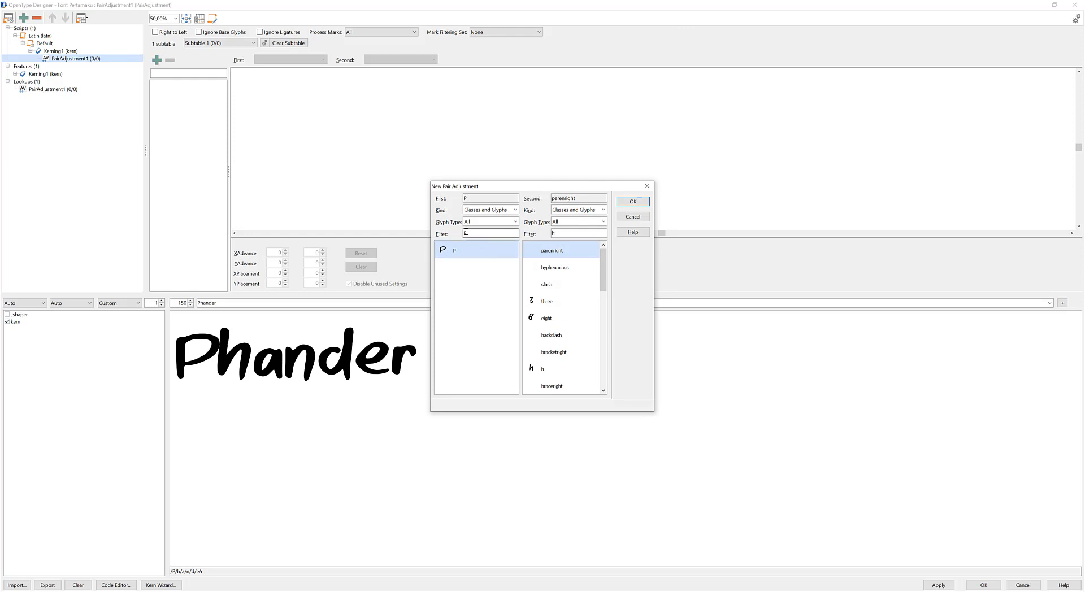
click(579, 234)
double_click(553, 233)
drag(604, 269, 602, 278)
click(547, 335)
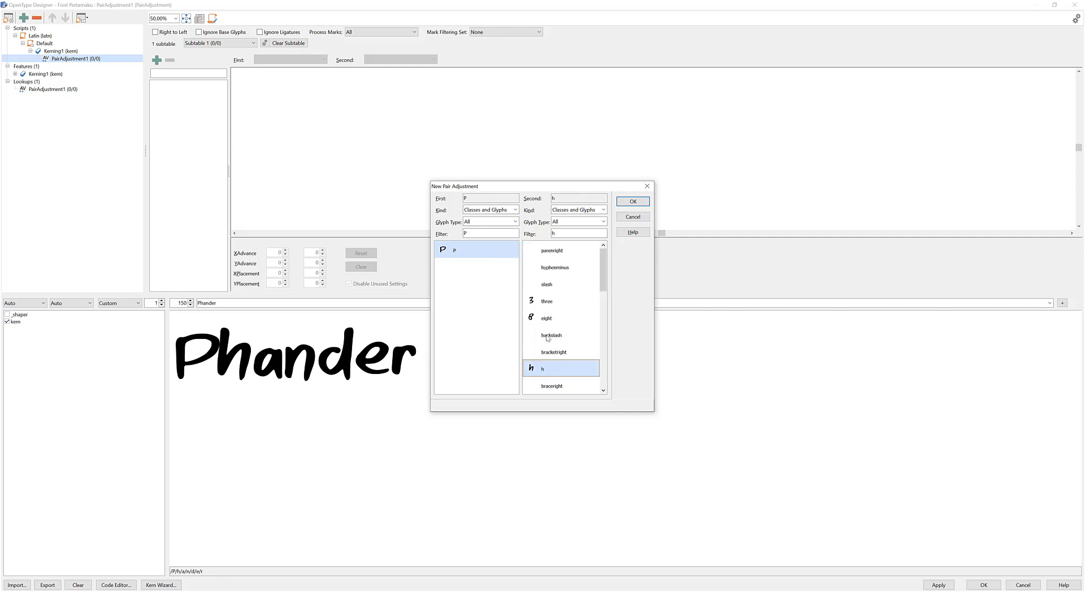
click(632, 202)
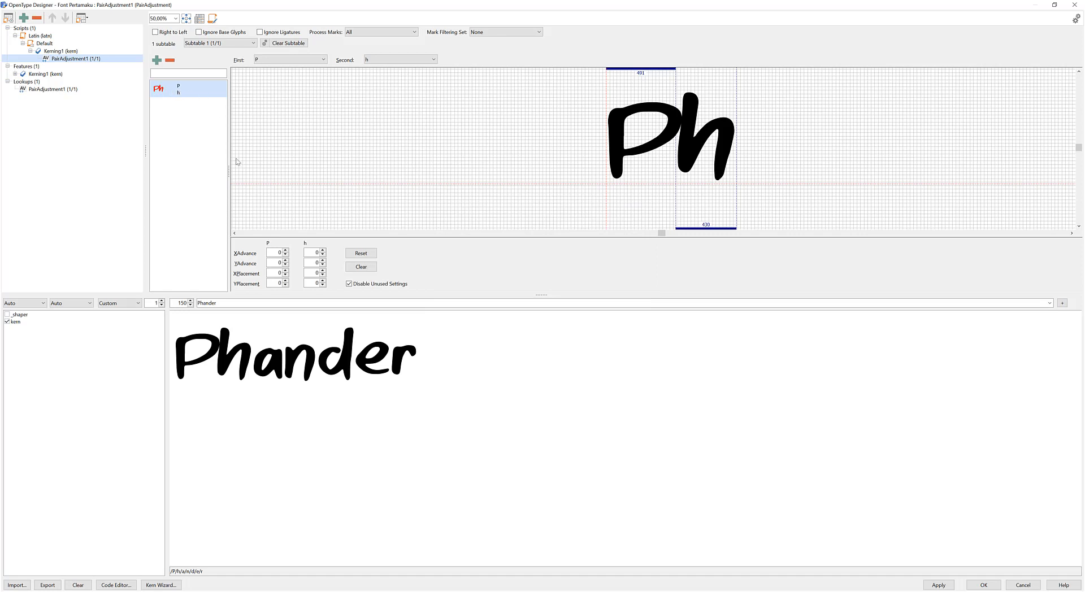
click(8, 324)
mouse_move(622, 128)
mouse_down()
mouse_move(633, 130)
mouse_move(618, 137)
mouse_up()
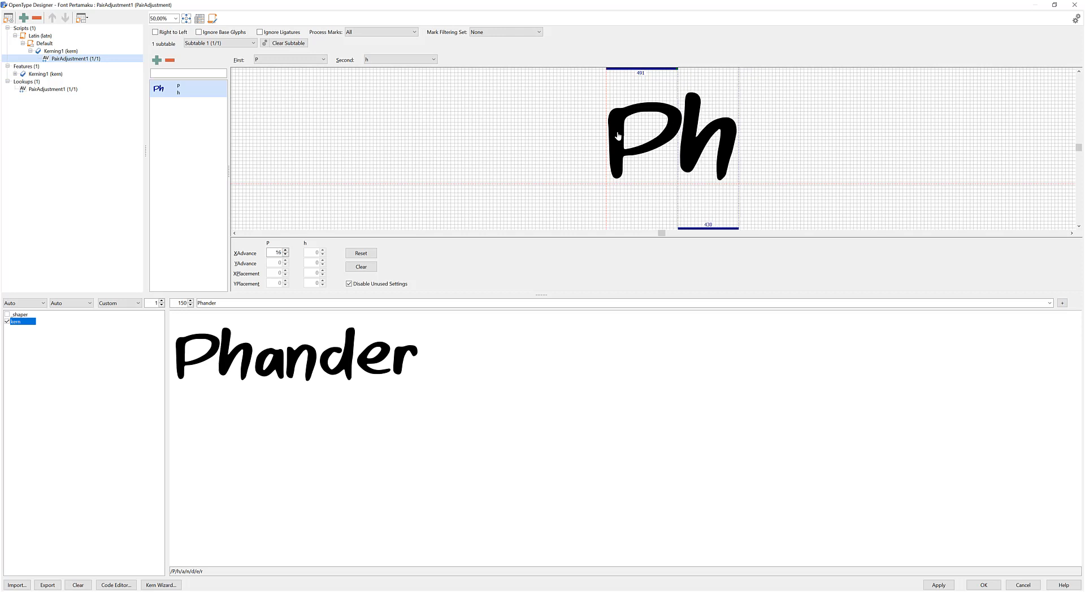
Extend the kerning preview text to "Phander Pa Punten".
double_click(249, 302)
click(249, 302)
text(Pa P)
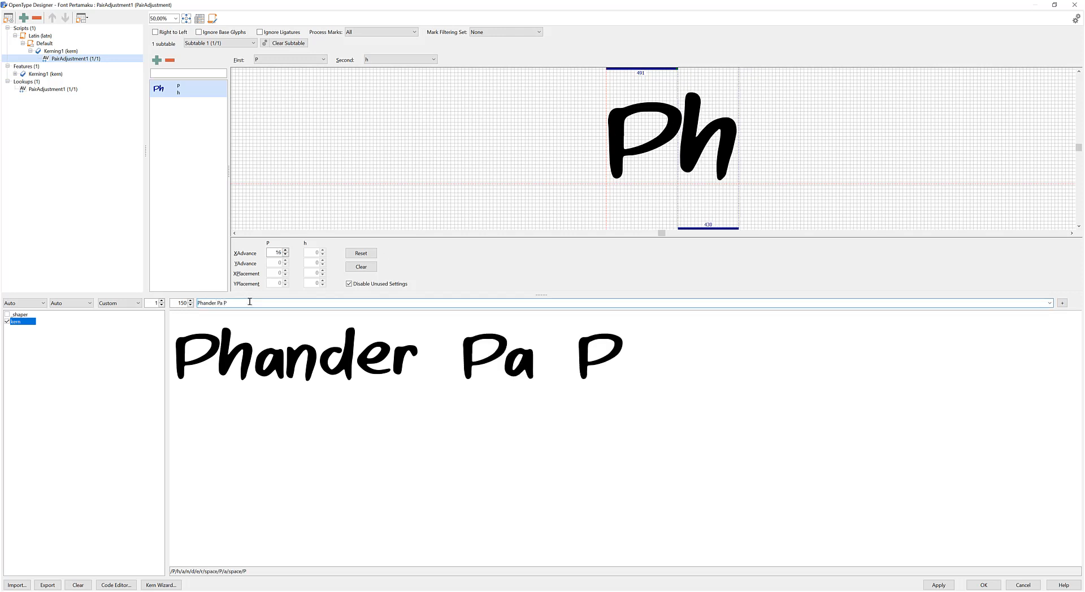
text(unten)
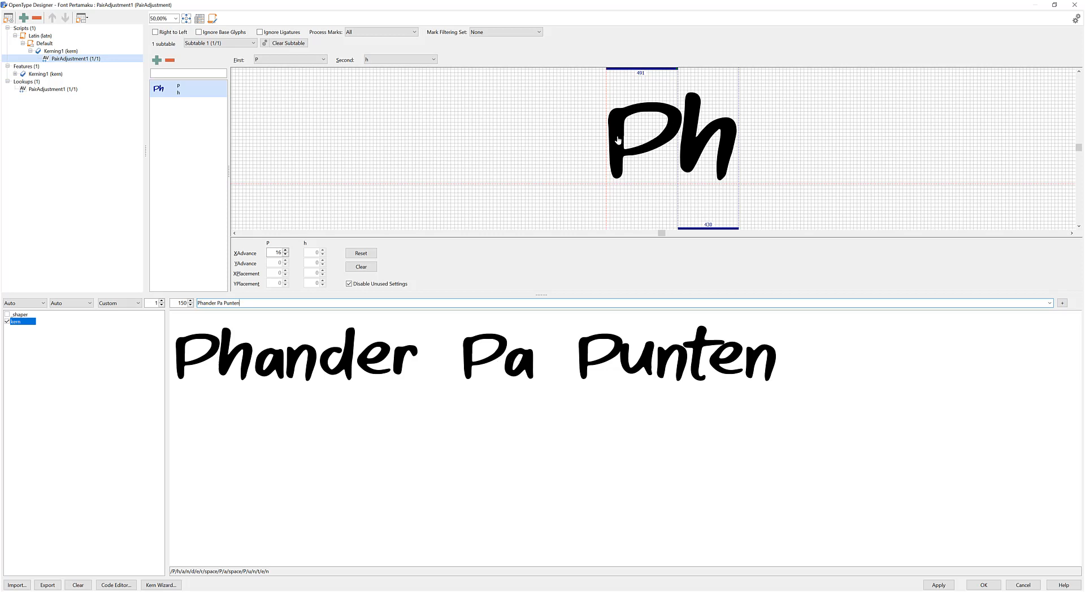
Widen the P–h pair to an XAdvance of 38 and change the preview text to "Plander Pa Punten".
drag(618, 141, 624, 142)
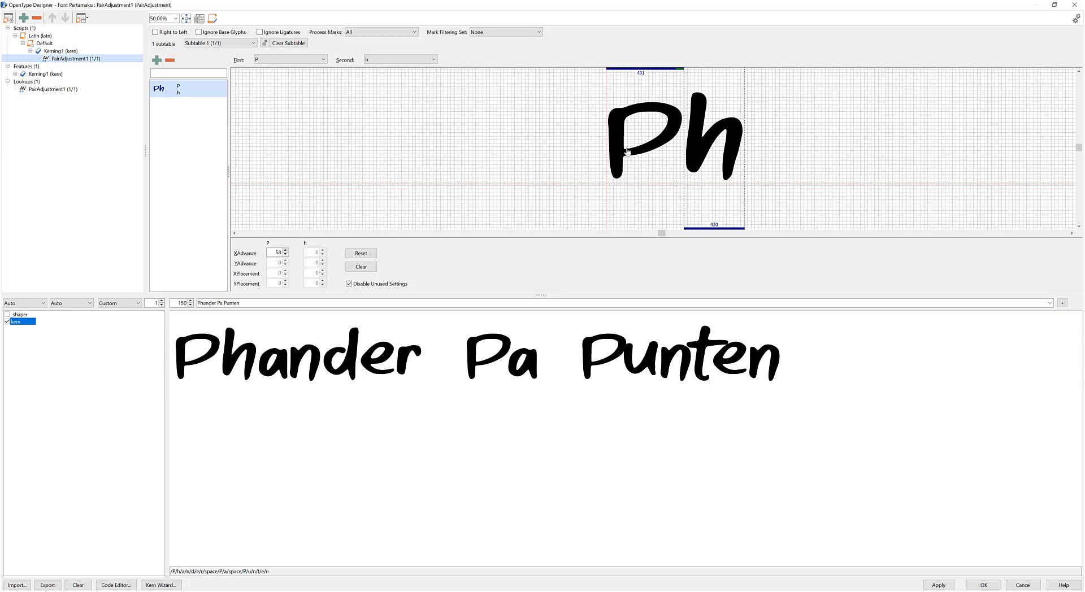
drag(622, 148, 620, 147)
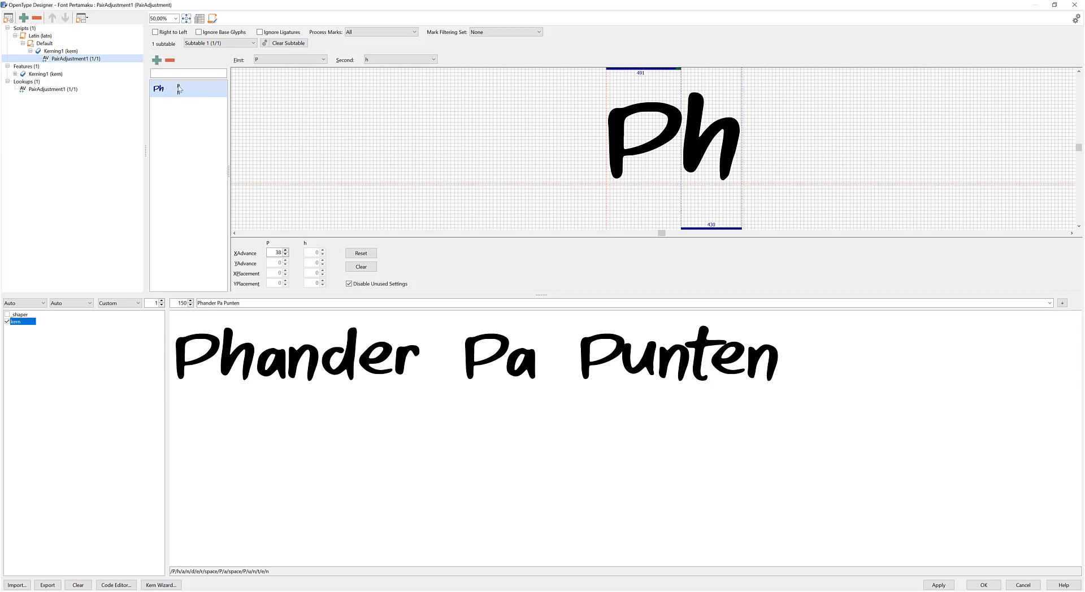
click(202, 303)
click(203, 303)
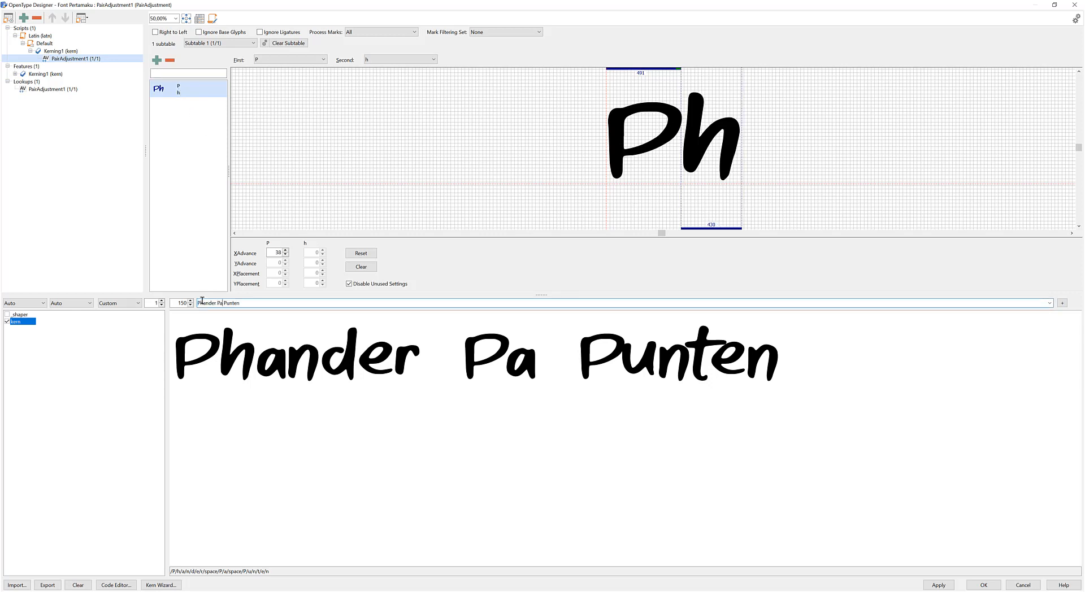
text(l)
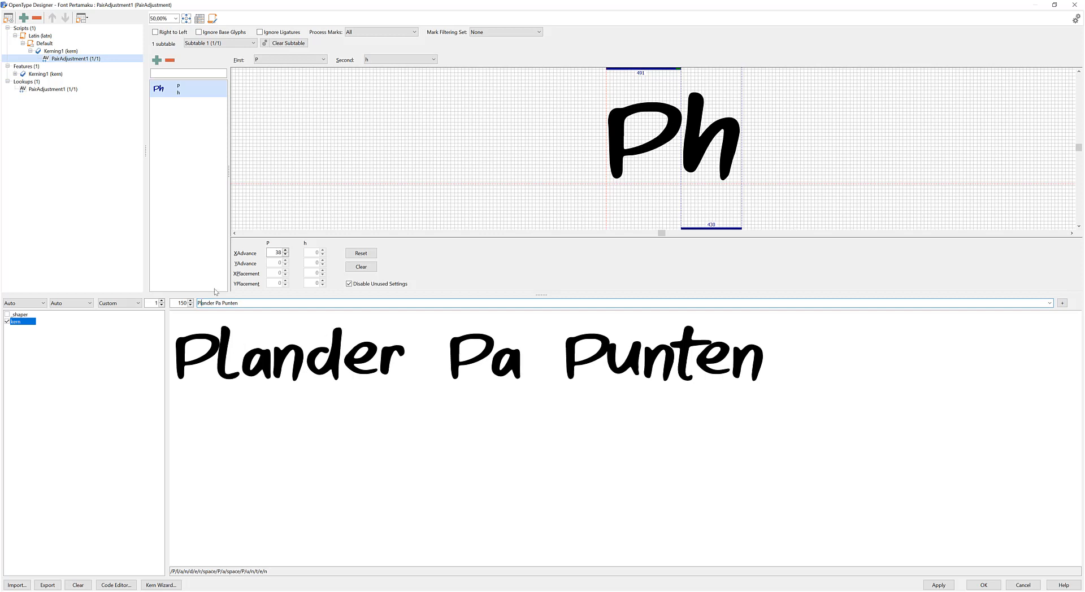
Add a pair adjustment for P followed by l and widen its spacing to an XAdvance of 36.
click(156, 60)
click(562, 233)
key(BackSpace)
drag(605, 257, 605, 280)
click(562, 283)
click(622, 206)
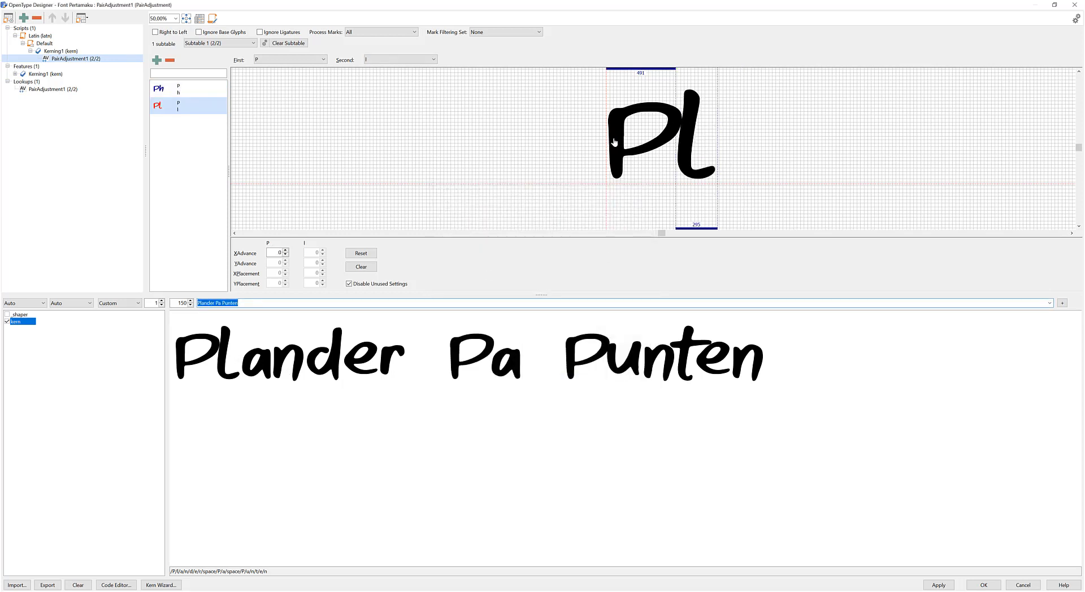
drag(614, 142, 619, 143)
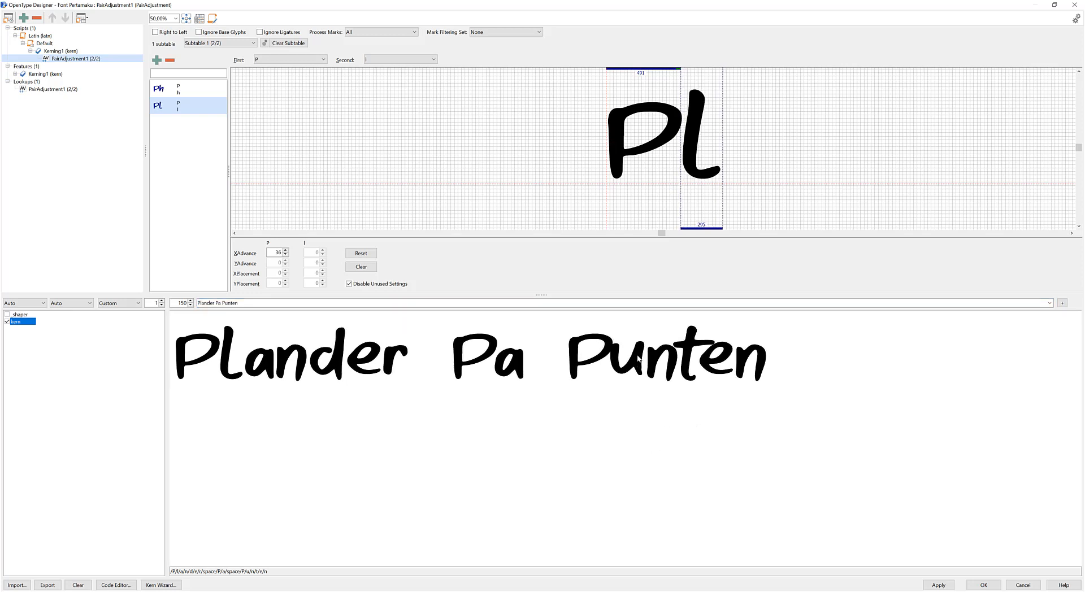
Add a pair adjustment for P followed by u and widen its spacing to an XAdvance of 38.
click(157, 60)
double_click(557, 231)
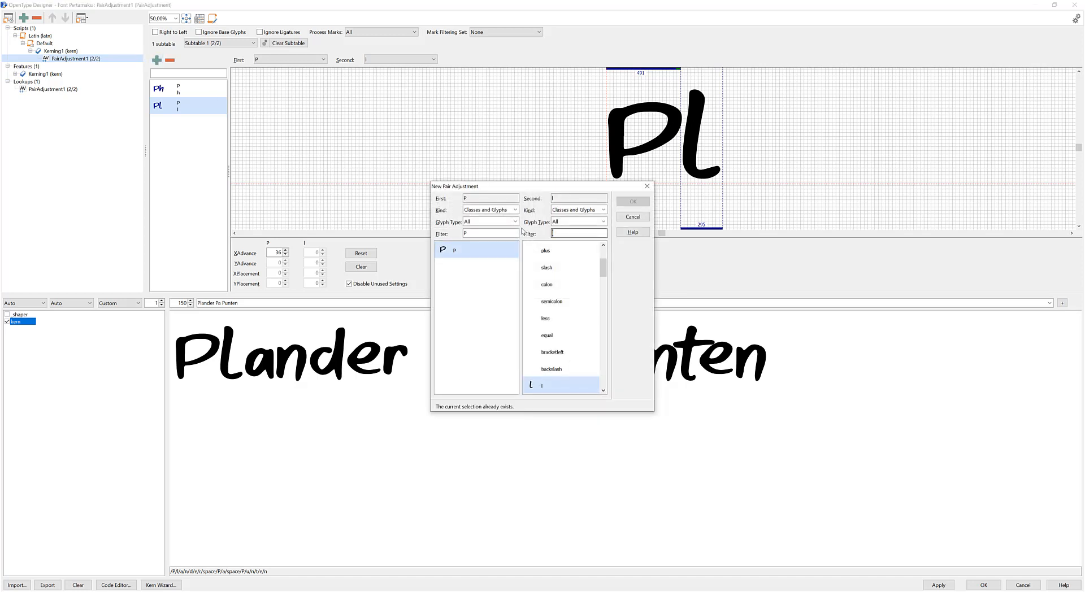
text(u)
mouse_move(603, 261)
mouse_down()
mouse_move(603, 282)
mouse_move(602, 265)
mouse_up()
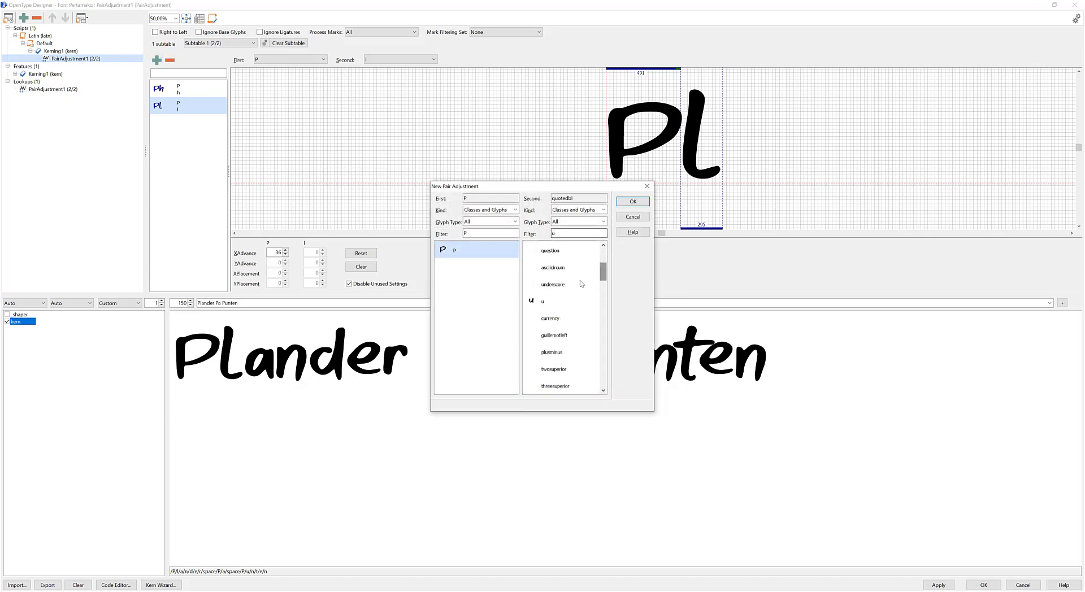
click(560, 386)
click(632, 201)
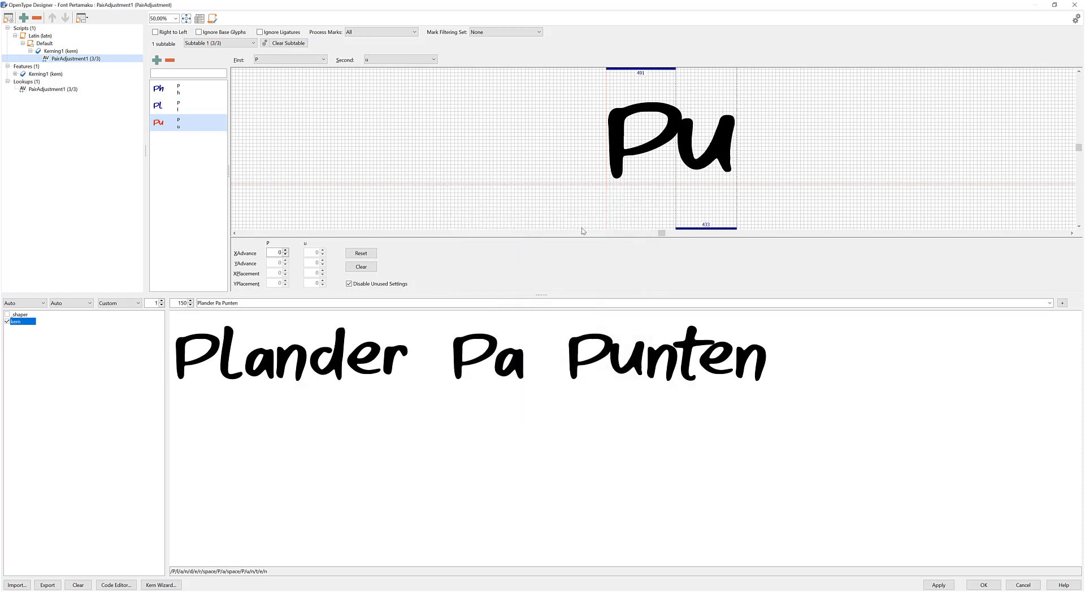
drag(655, 147, 658, 148)
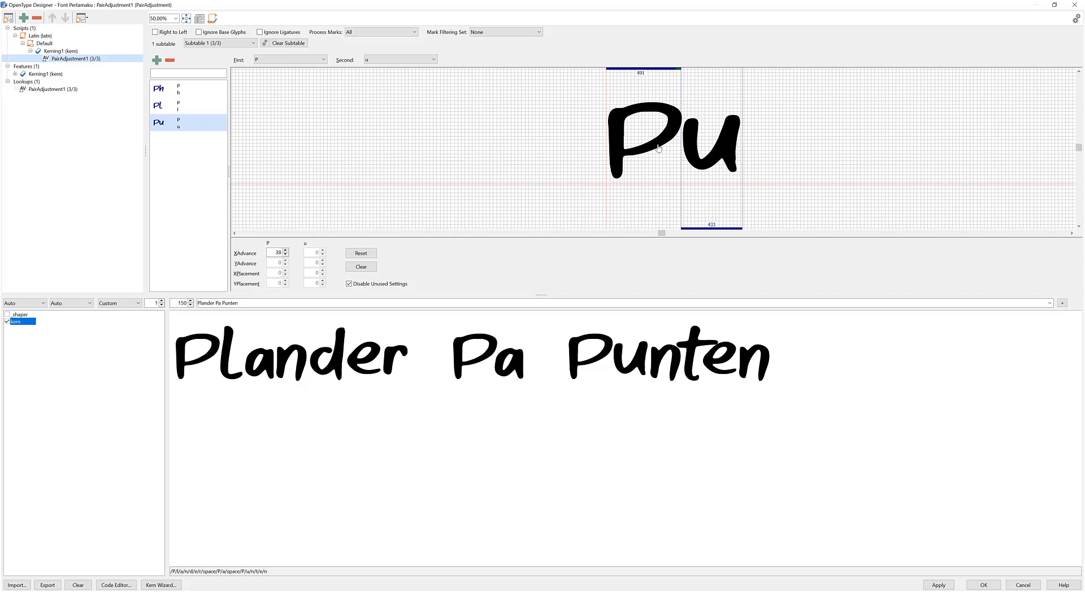
Accept the OpenType Designer changes and enable the kern feature in the font preview.
click(465, 302)
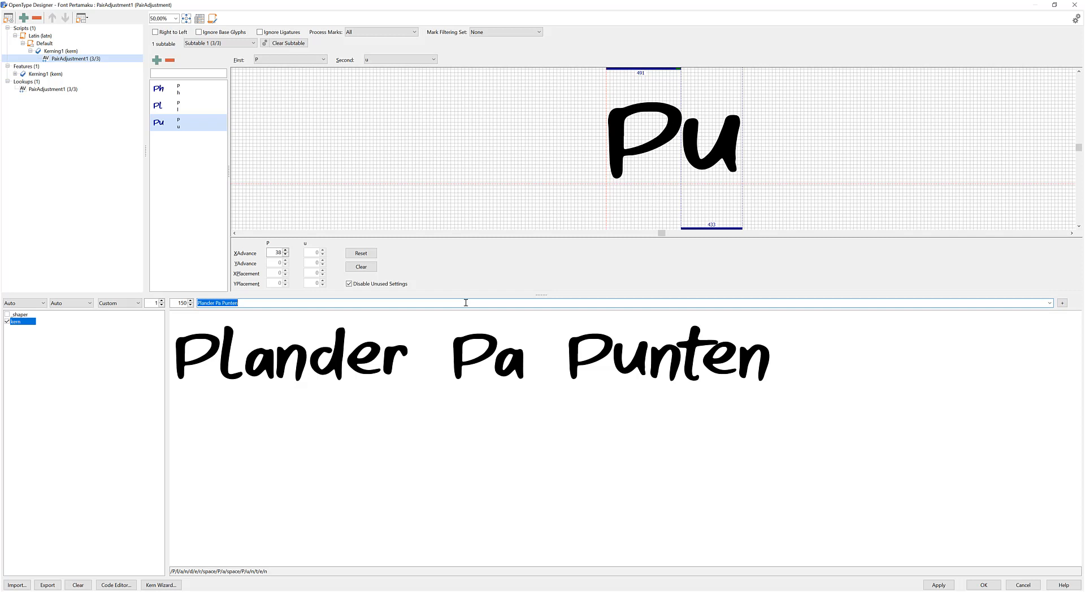
click(984, 584)
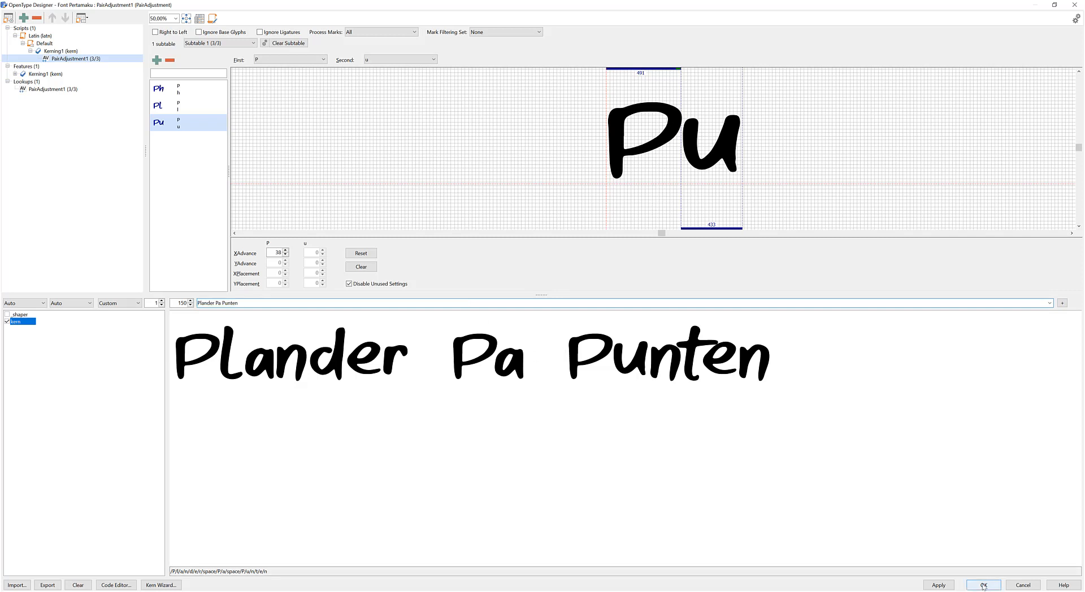
drag(428, 354, 420, 318)
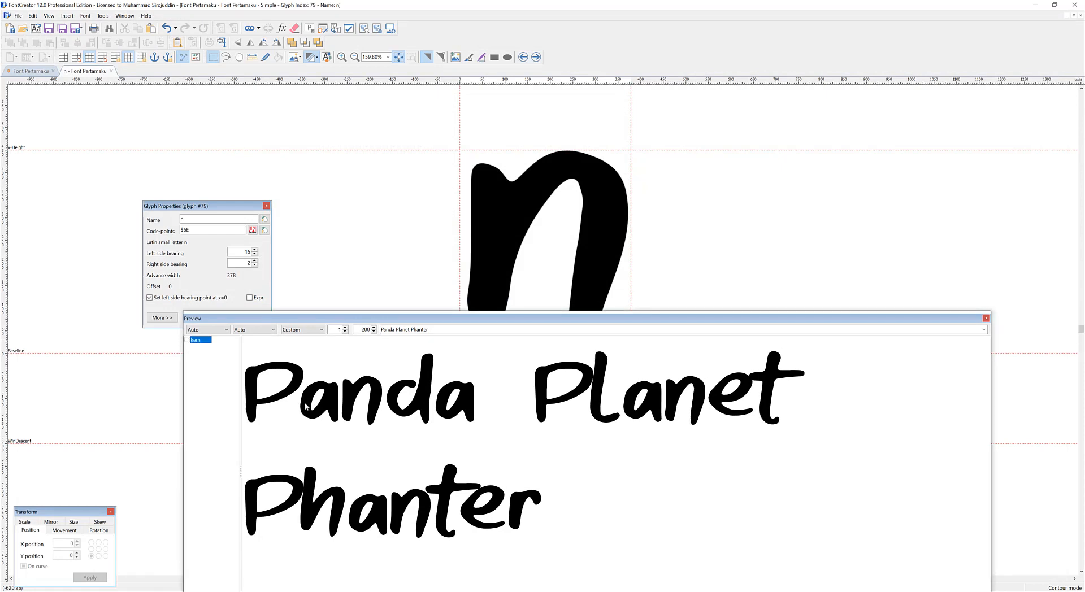
click(187, 341)
drag(412, 318, 386, 289)
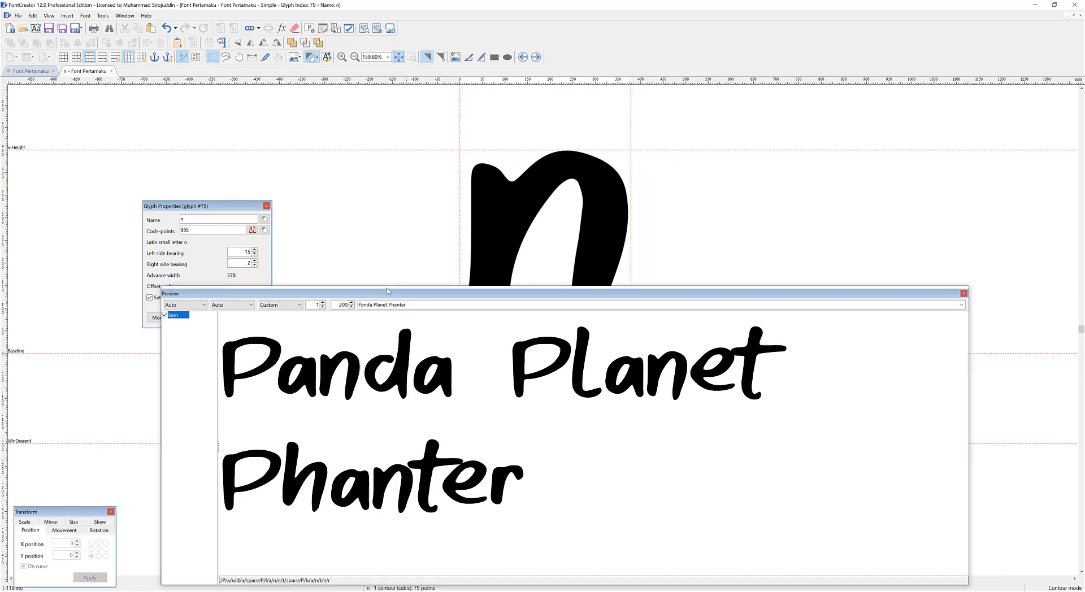
click(373, 211)
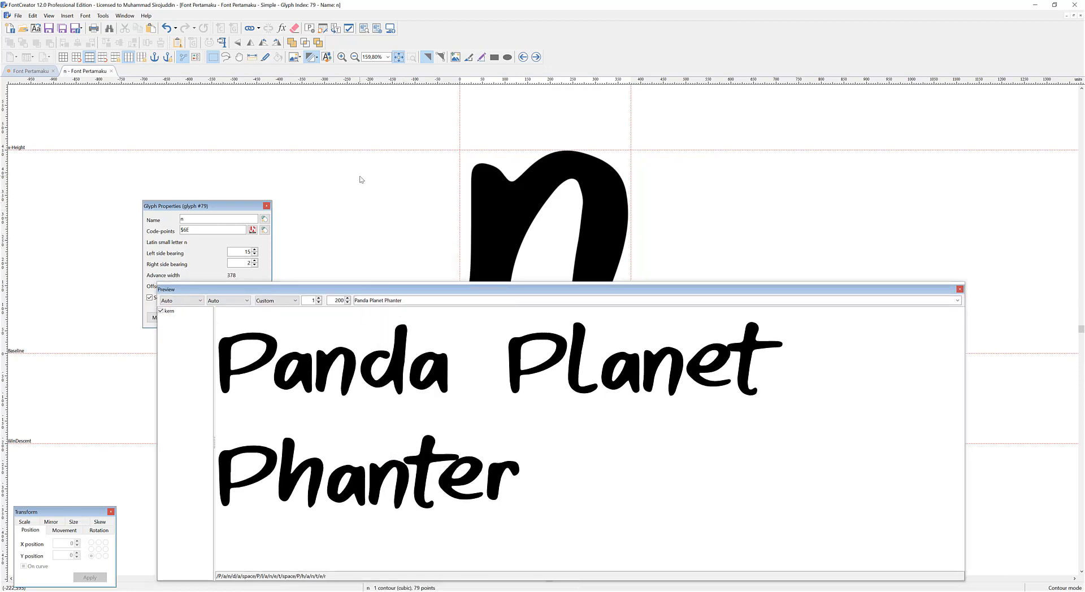
Save the project as Font Pertamaku.fcp in the #BELAJAR MEMBUAT FONT folder, and close the preview and the n glyph.
key(ctrl+s)
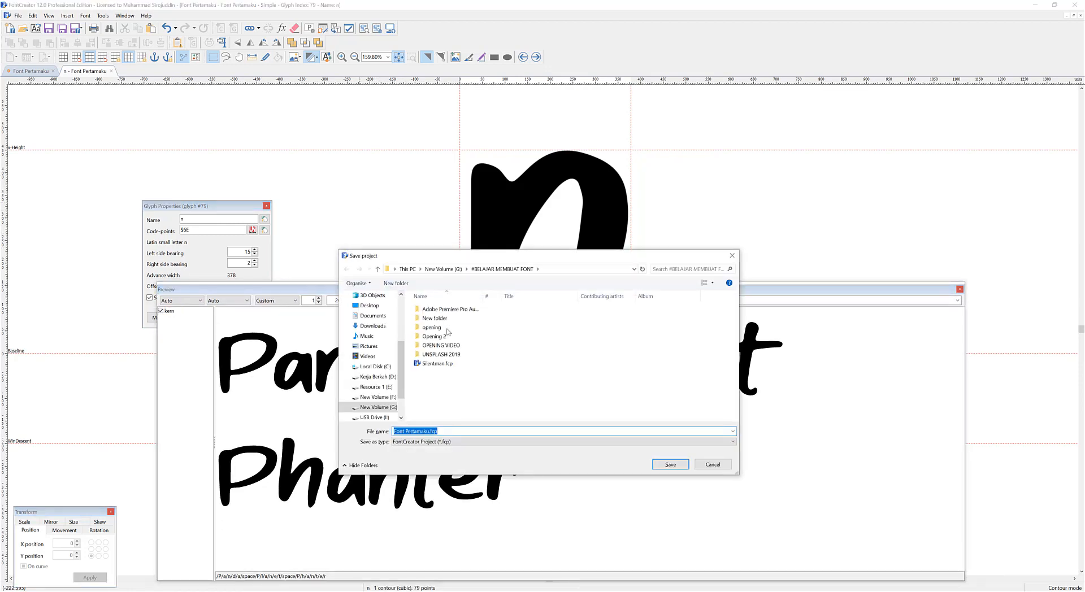
click(670, 464)
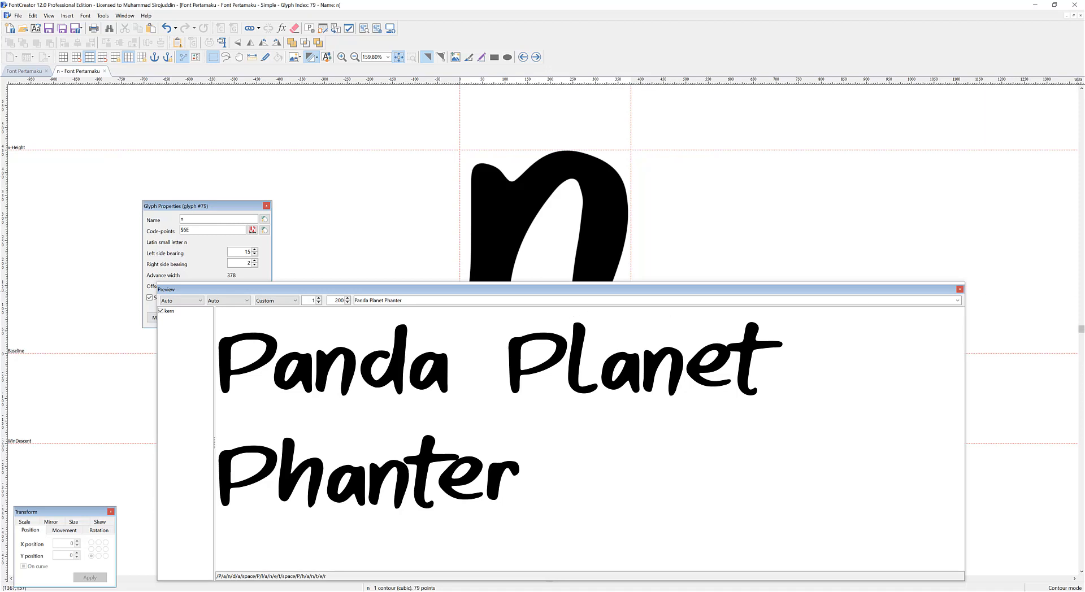
click(960, 289)
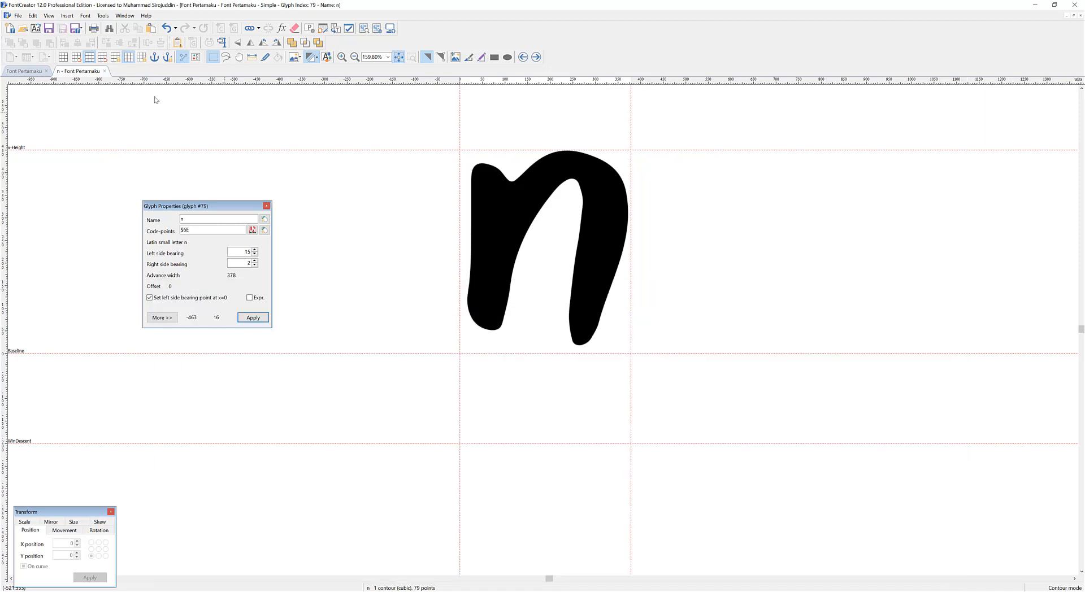
click(104, 70)
Inspect the identification settings in the font properties, especially the font family name, and leave without changing them.
click(309, 29)
click(427, 200)
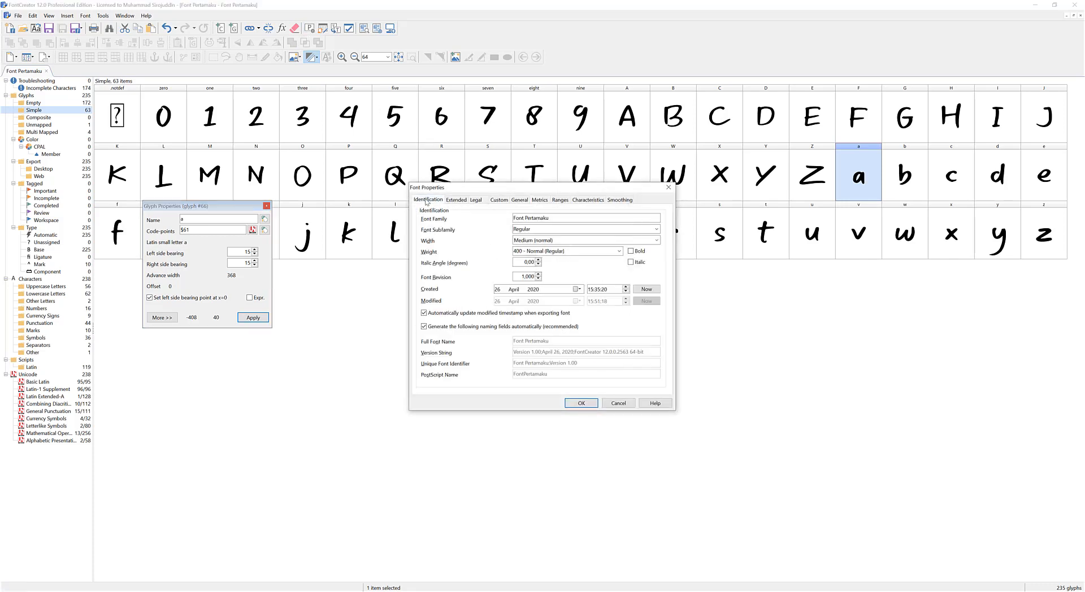
drag(554, 217, 500, 220)
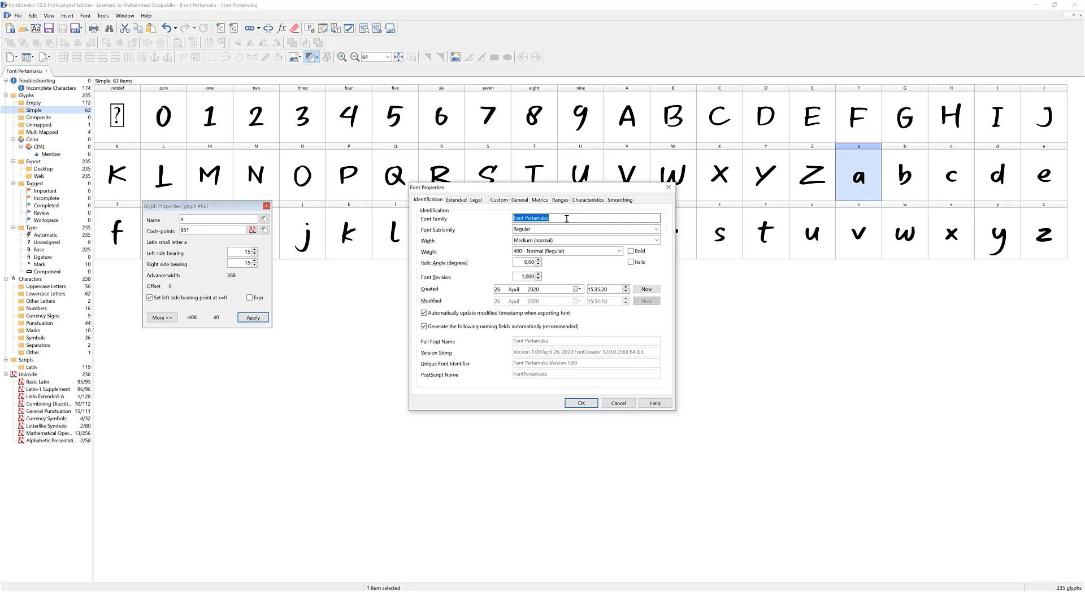
click(624, 404)
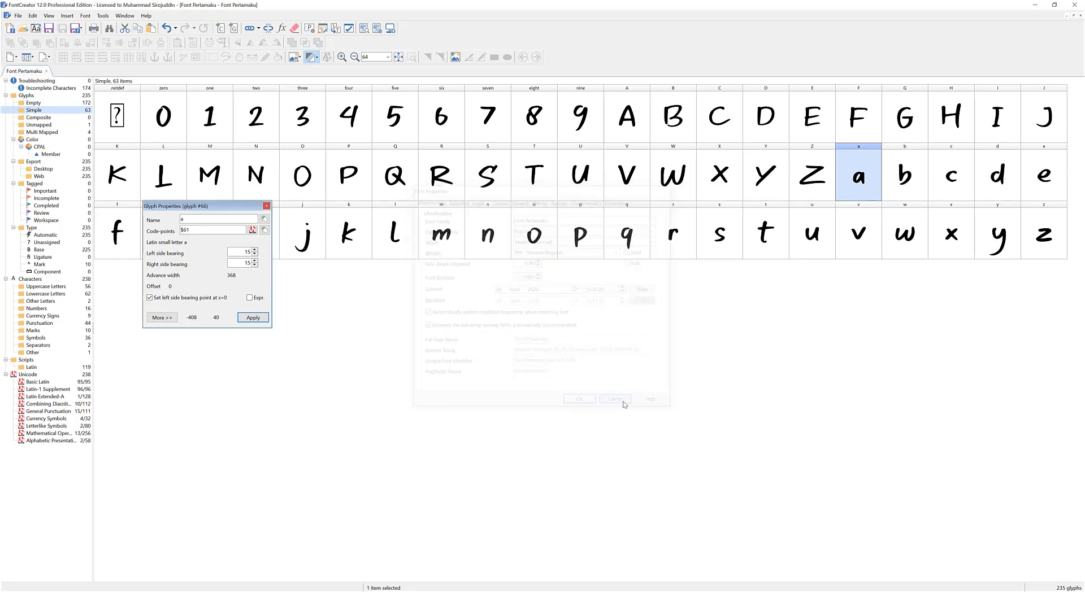
Preview the sample word "Anderson" in the font.
key(F2)
click(560, 301)
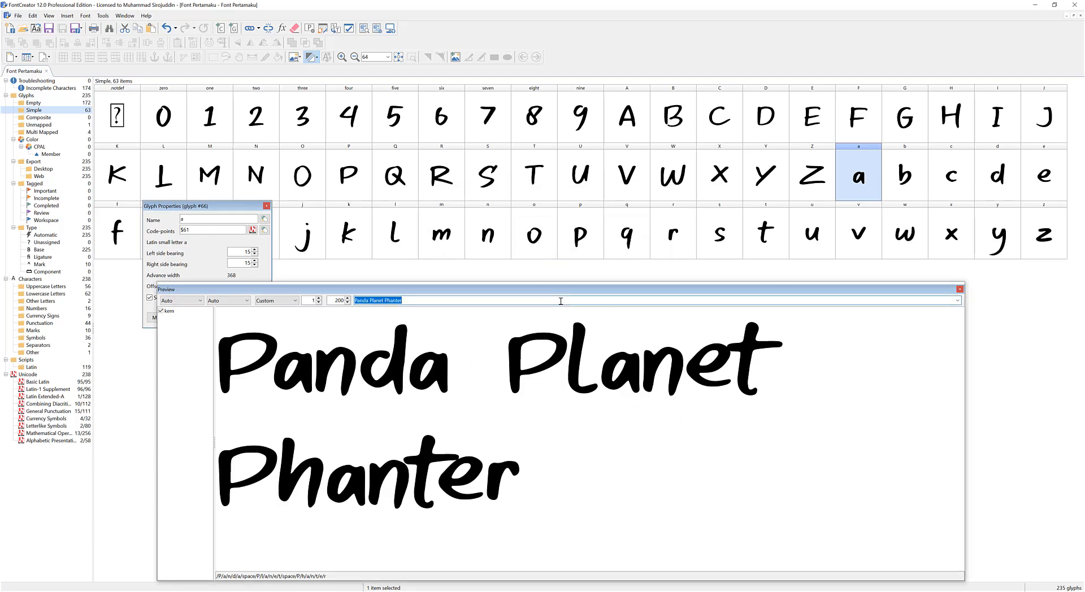
text(Anda)
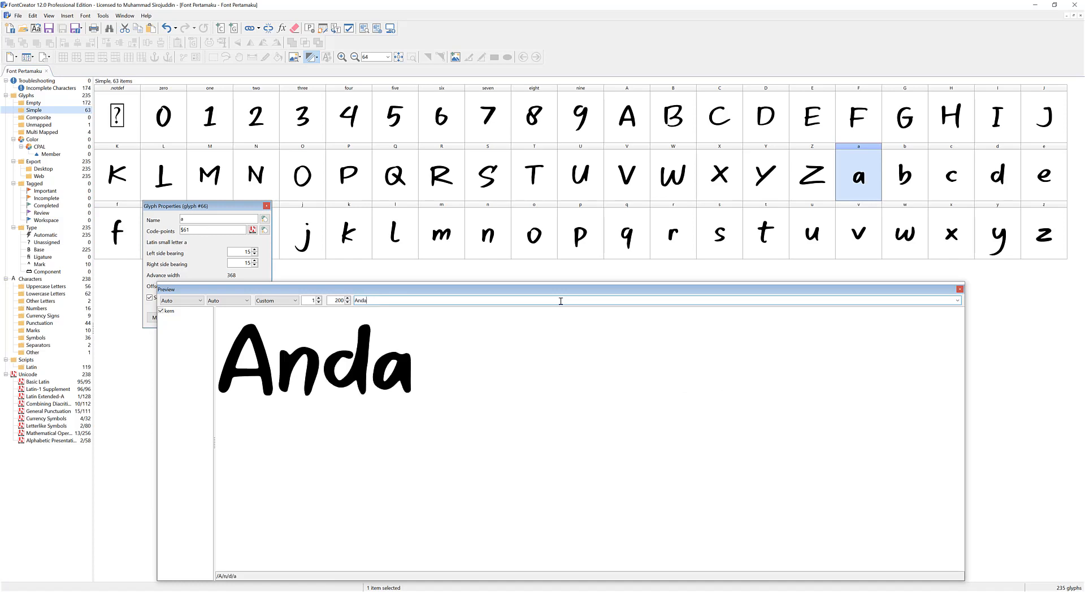
key(BackSpace)
key(BackSpace)
text(derson)
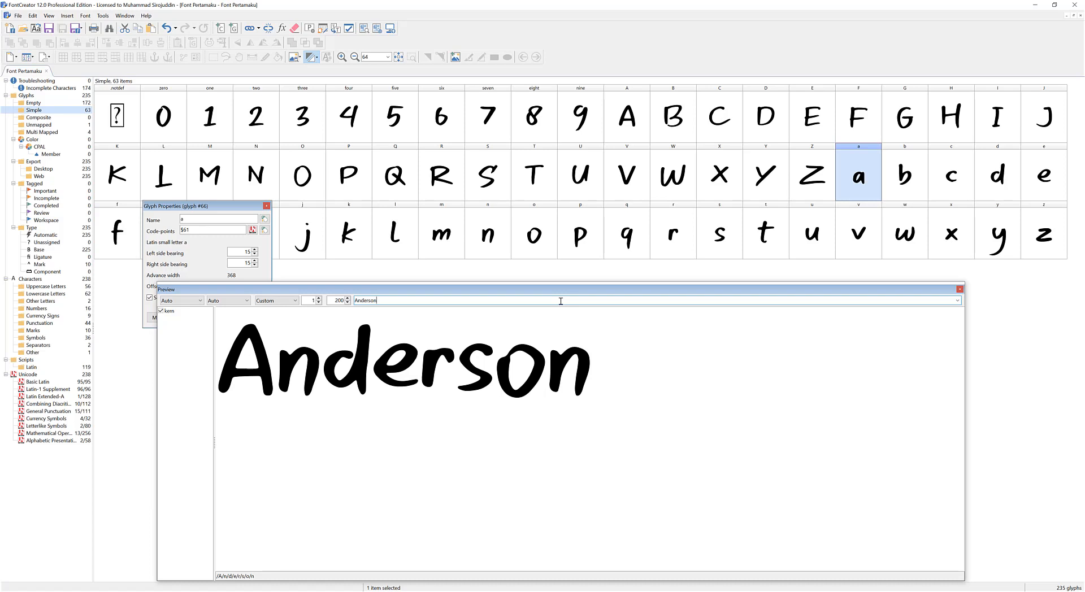
Preview the sample word "Alaska", followed by the sample text "Honey Sweety".
drag(561, 301, 318, 324)
text(Alaska)
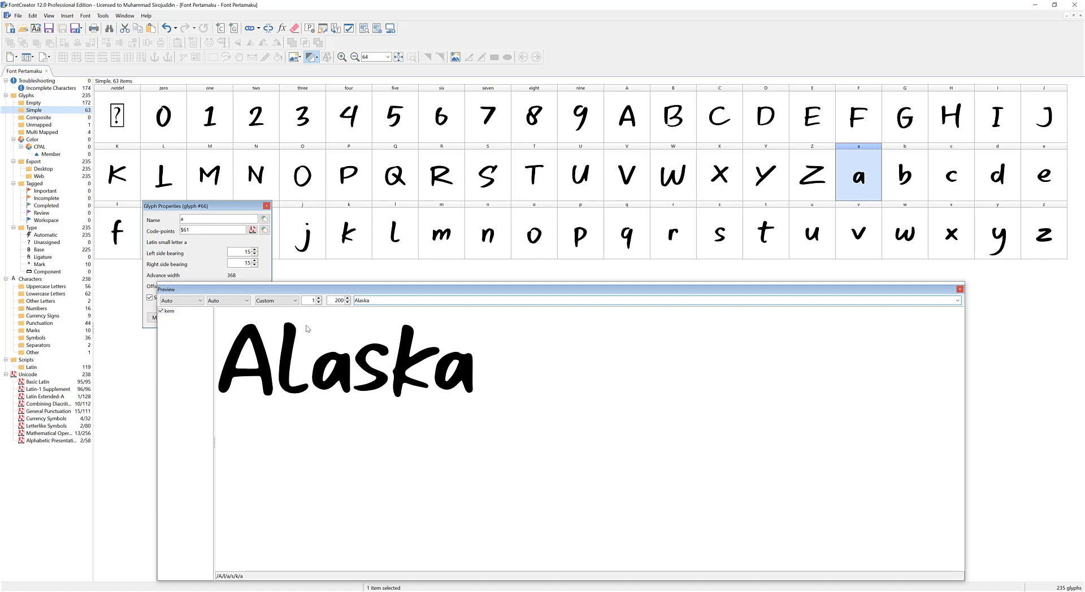
key(ctrl+a)
text(Ho)
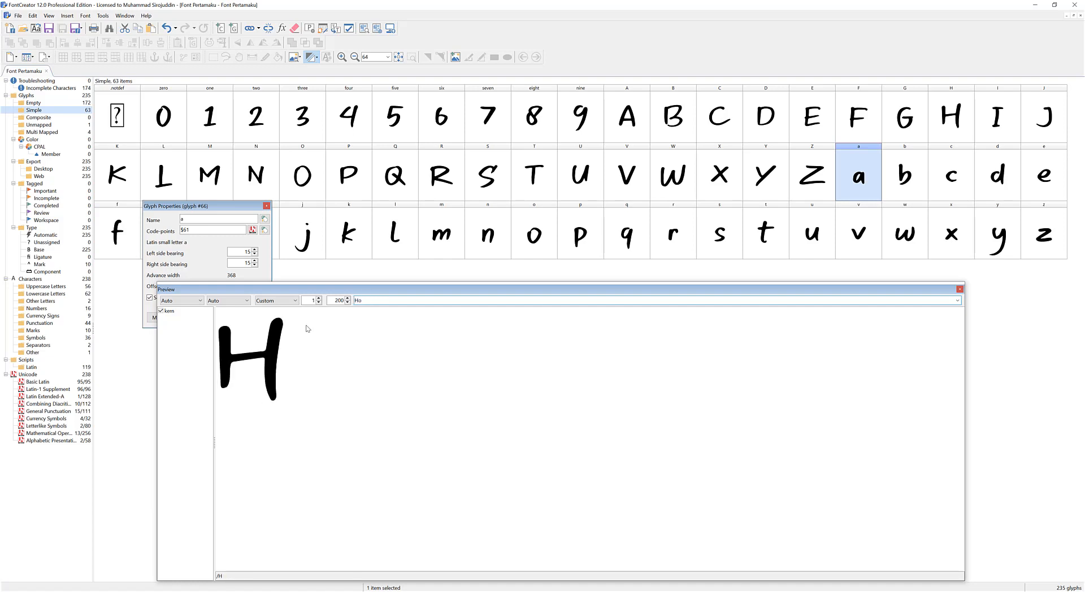
text(ney Sweety)
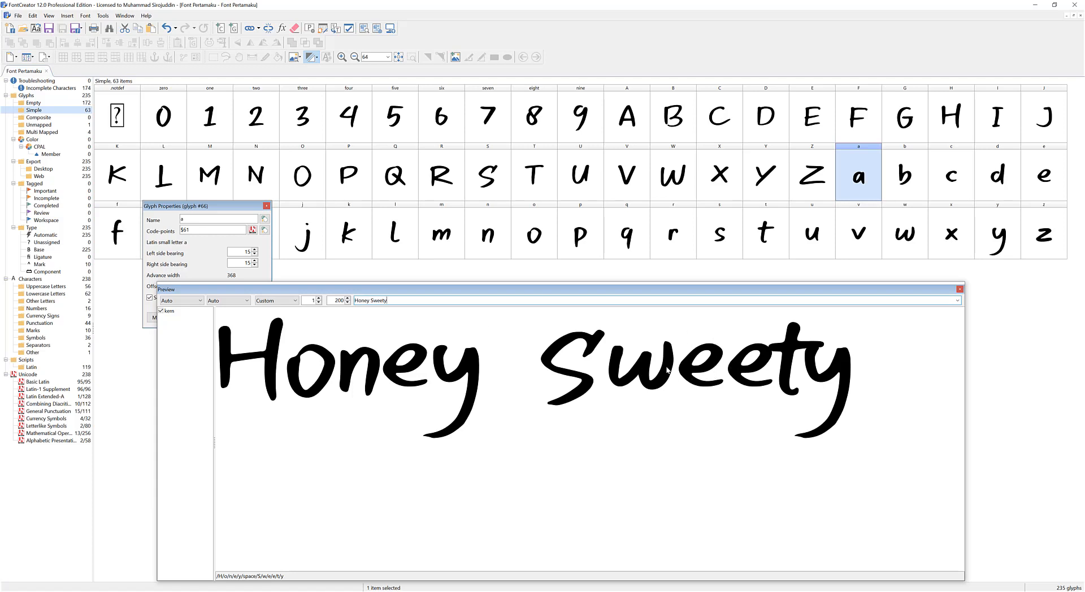
Open the capital S glyph and move its right bearing guideline inward past the tip of its upper stroke.
click(585, 353)
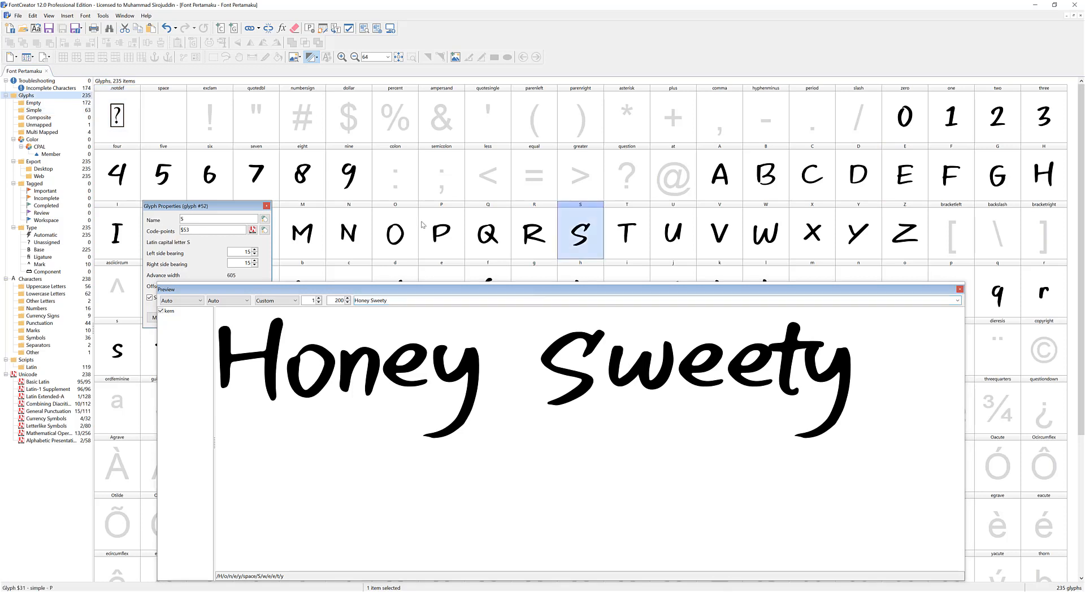
double_click(562, 223)
scroll(669, 210, down, 1)
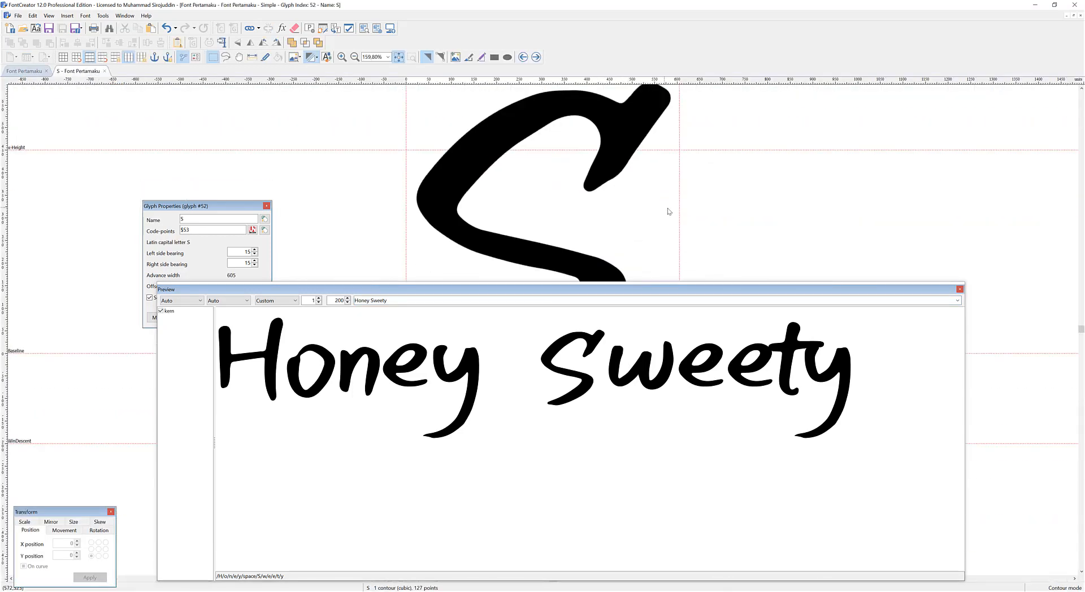
drag(679, 205, 636, 205)
Open the lowercase e glyph and move its right bearing guideline slightly inward.
click(706, 356)
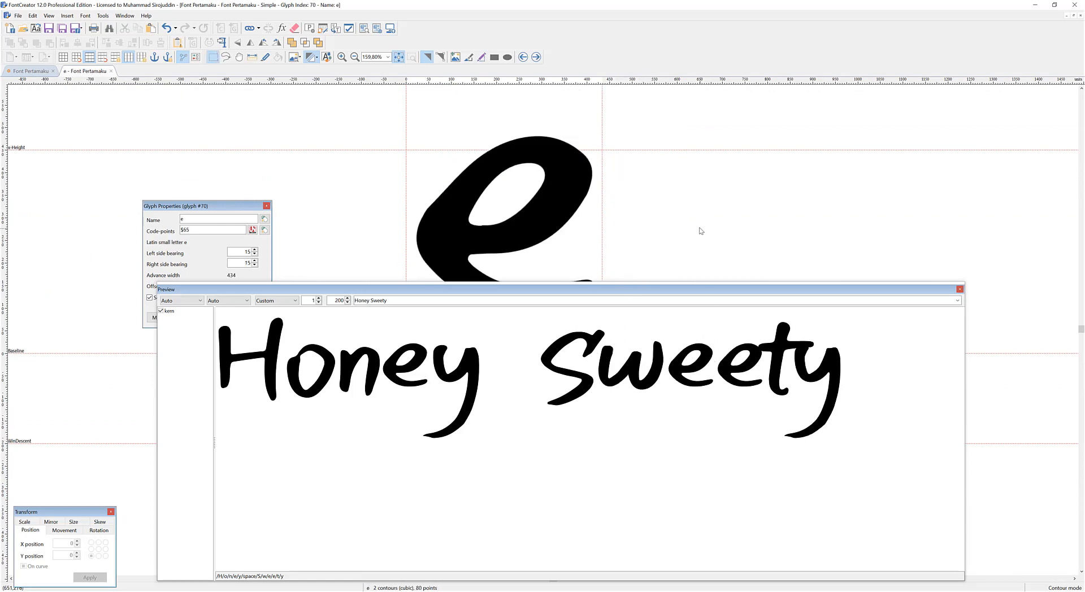
scroll(601, 225, down, 1)
drag(600, 219, 597, 219)
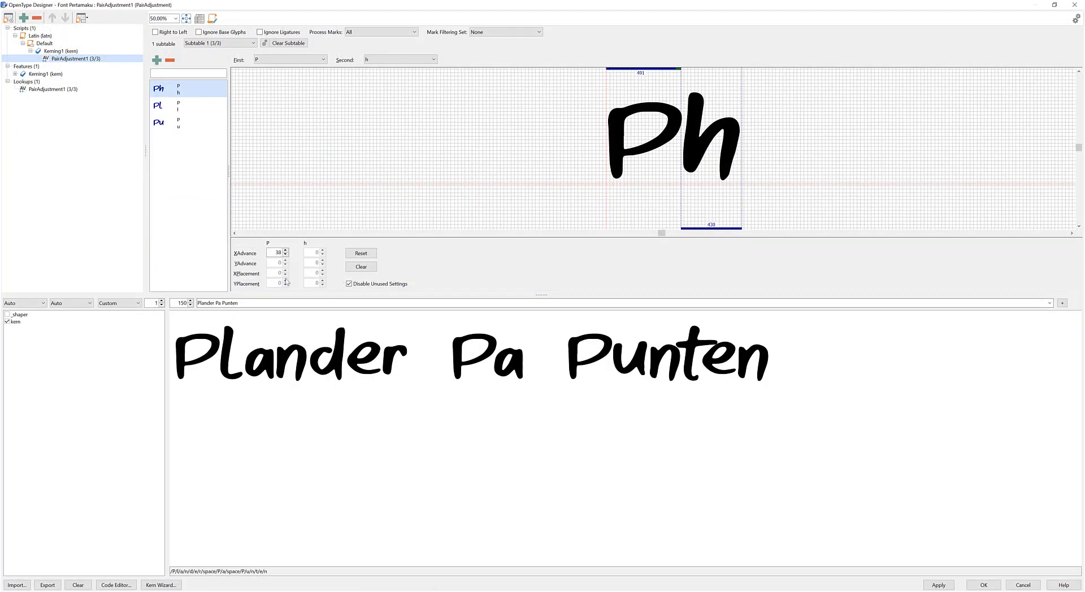
Add a new pair adjustment with lowercase e as both the first and the second glyph.
click(157, 60)
double_click(472, 233)
text(e)
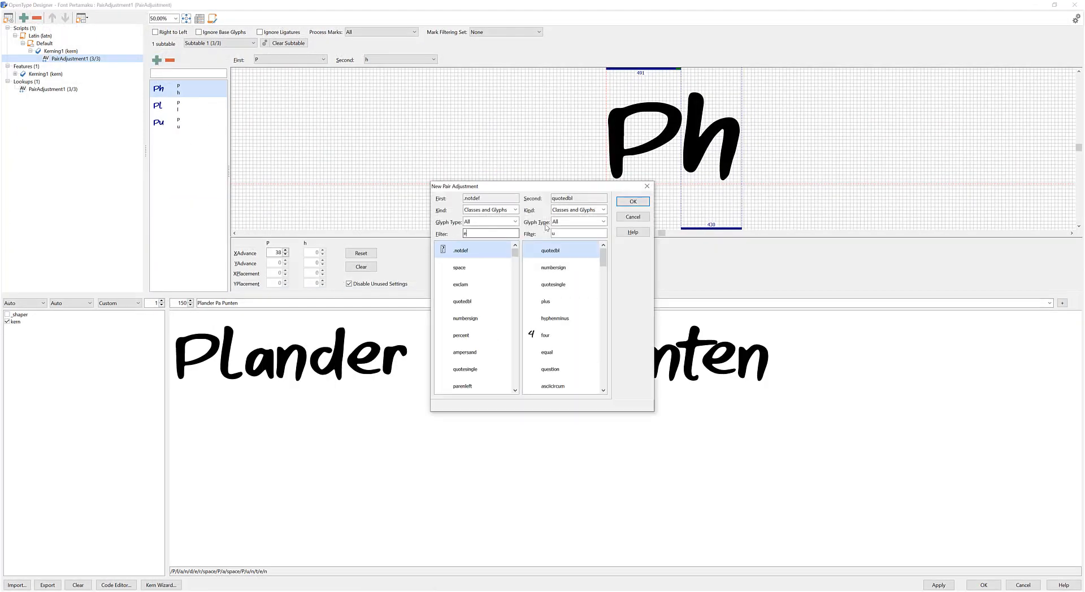
scroll(475, 316, down, 10)
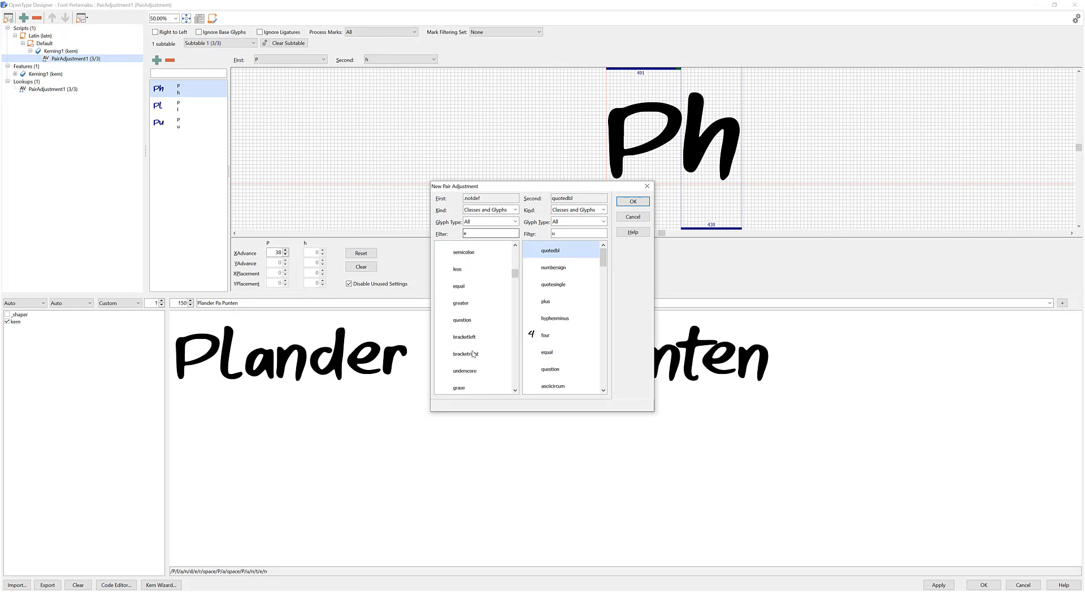
click(461, 268)
double_click(575, 233)
text(e)
drag(603, 254, 604, 278)
click(551, 339)
click(632, 201)
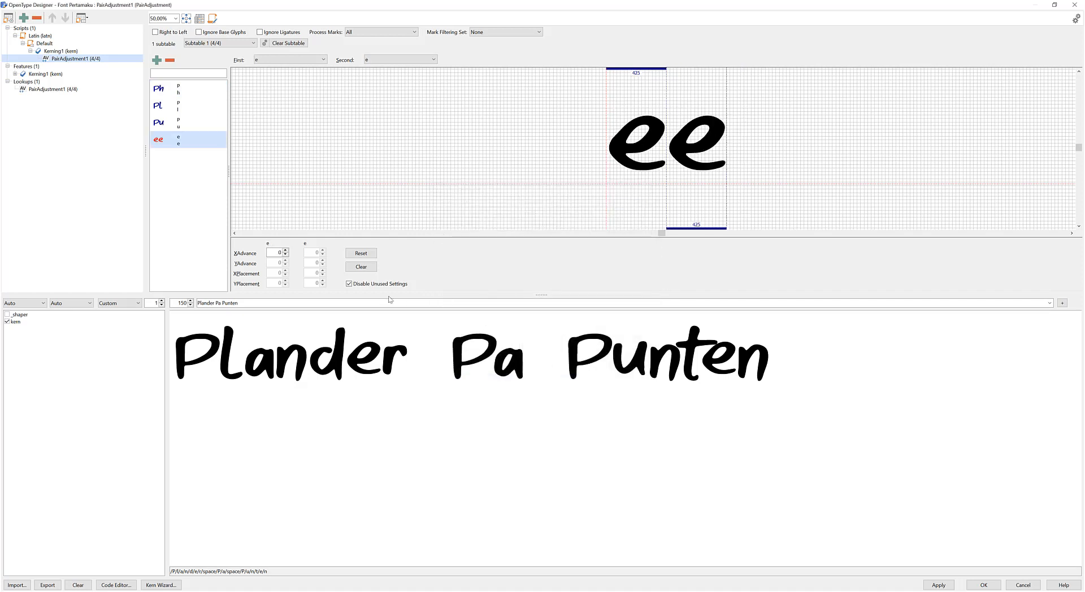
Tighten the ee pair to an X advance of -42 and preview the sample word "Bleeding".
drag(615, 155, 609, 155)
triple_click(535, 304)
text(Bleeding)
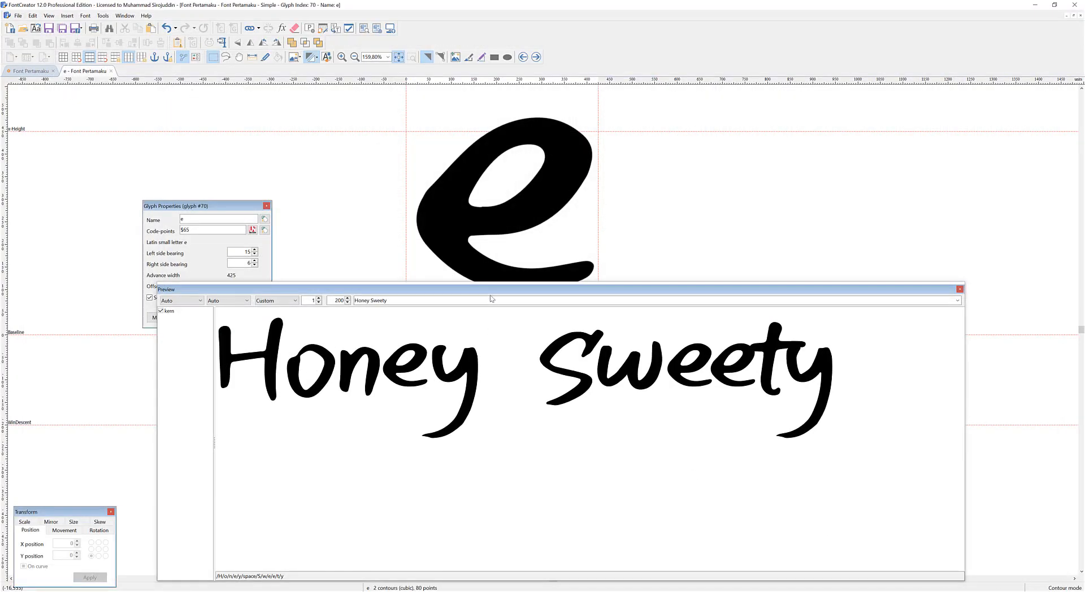
Preview the sample word "blade" and move the lowercase l glyph's right bearing guideline inward to a right side bearing of -6.
triple_click(493, 301)
text(blade)
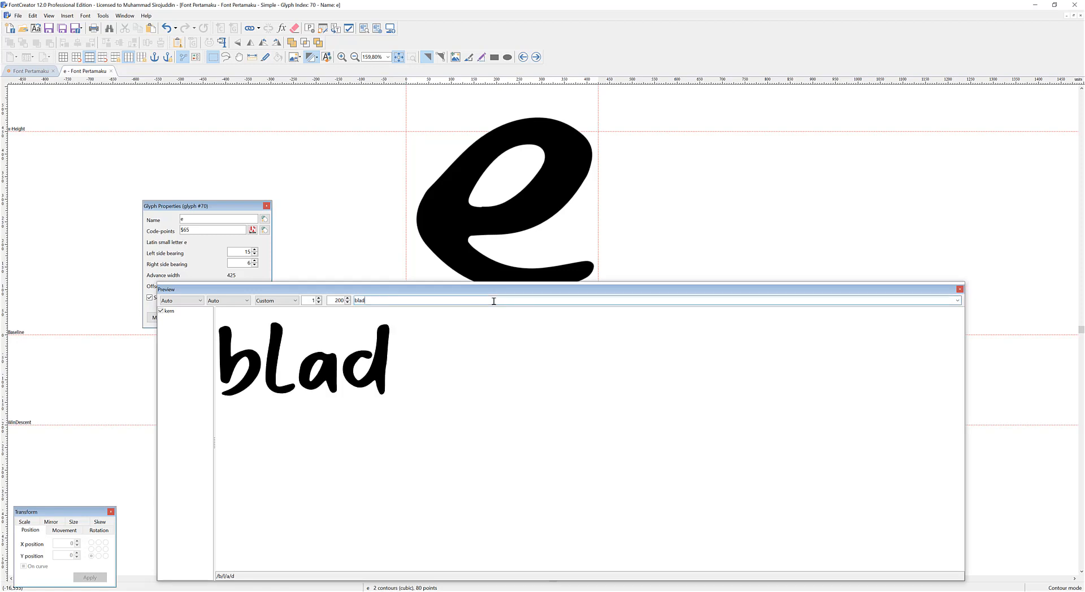
double_click(282, 346)
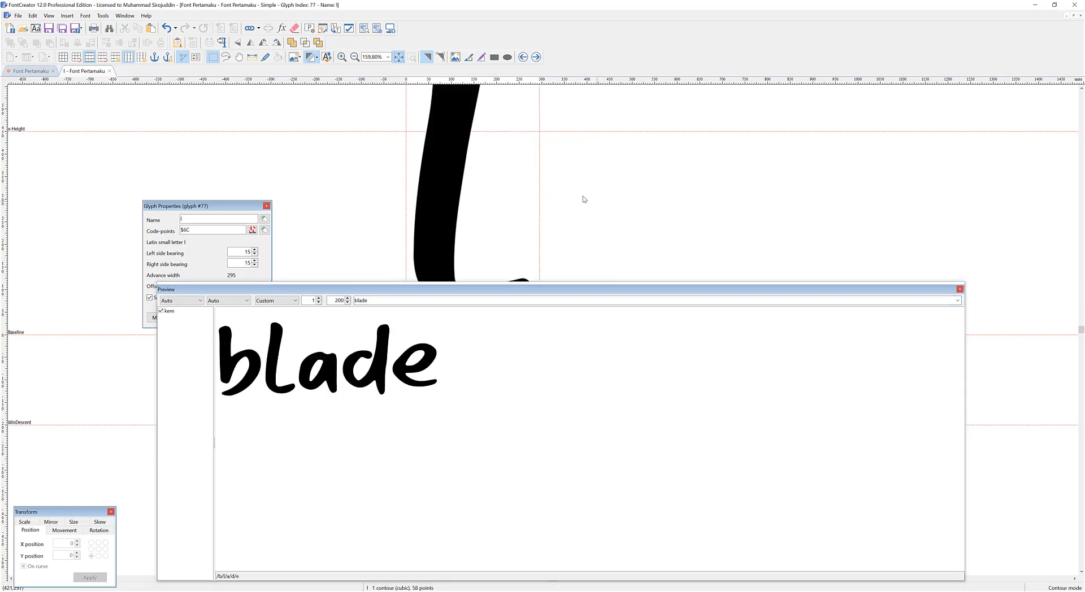
drag(530, 187, 528, 187)
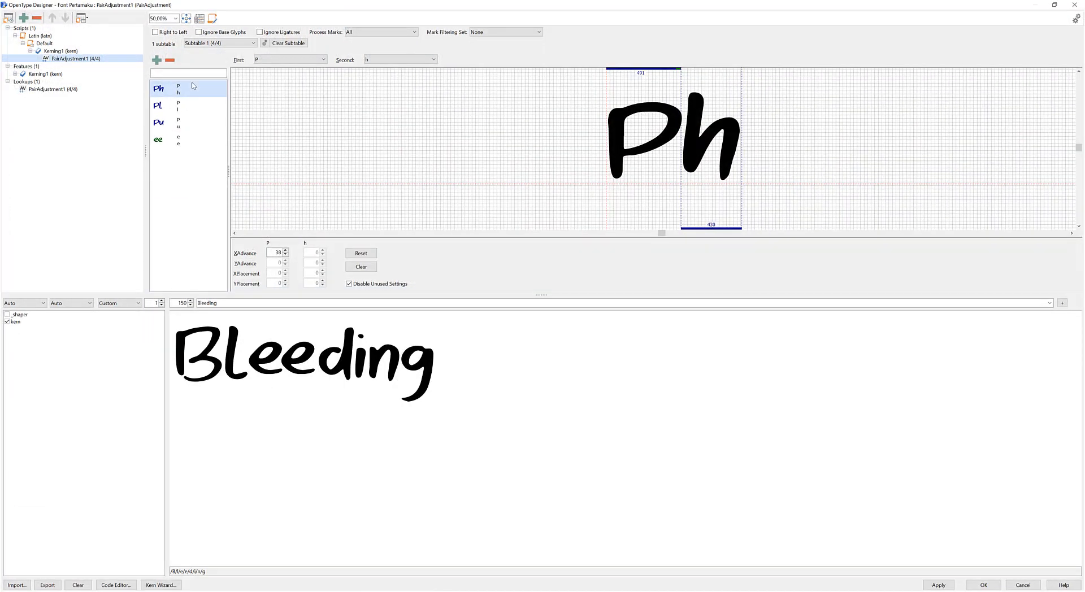
Add a pair adjustment for lowercase l followed by lowercase e and tighten the spacing between them slightly.
click(157, 60)
drag(468, 235, 447, 231)
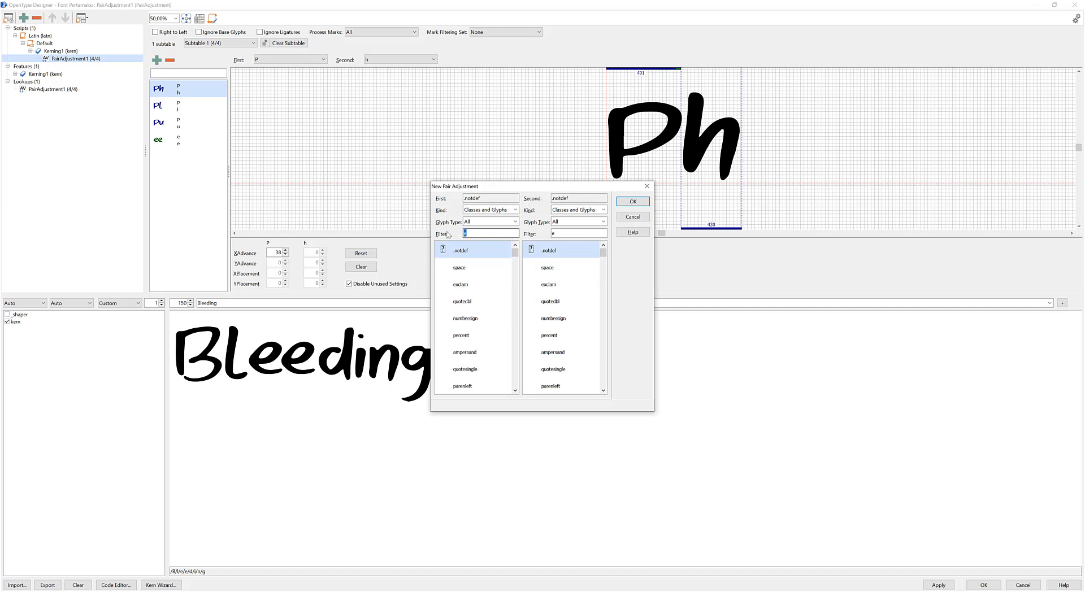
text(l)
drag(516, 257, 517, 275)
click(472, 300)
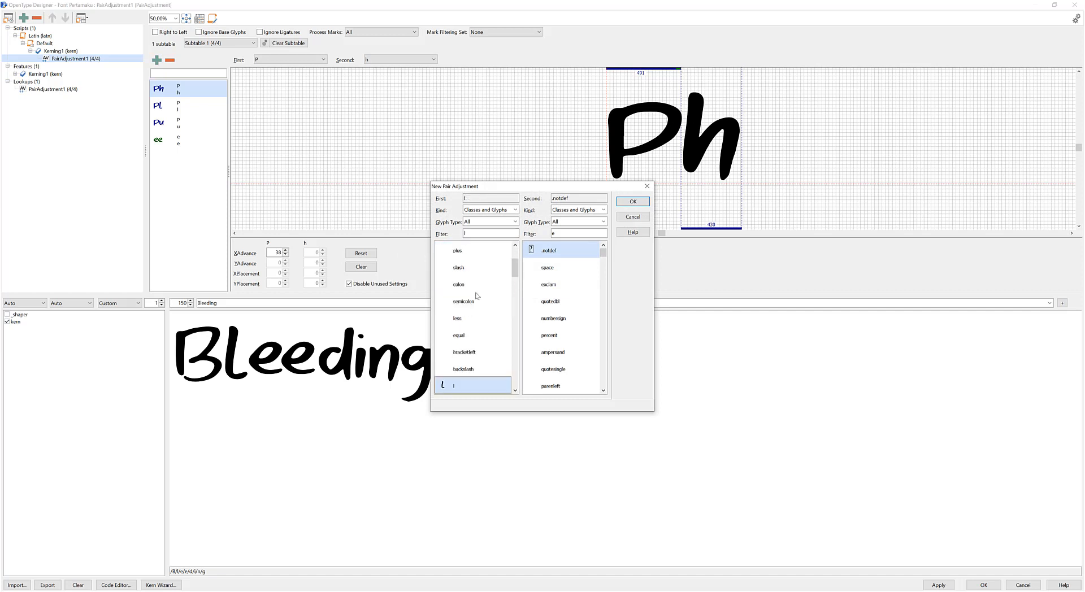
drag(603, 252, 602, 277)
click(559, 385)
click(633, 201)
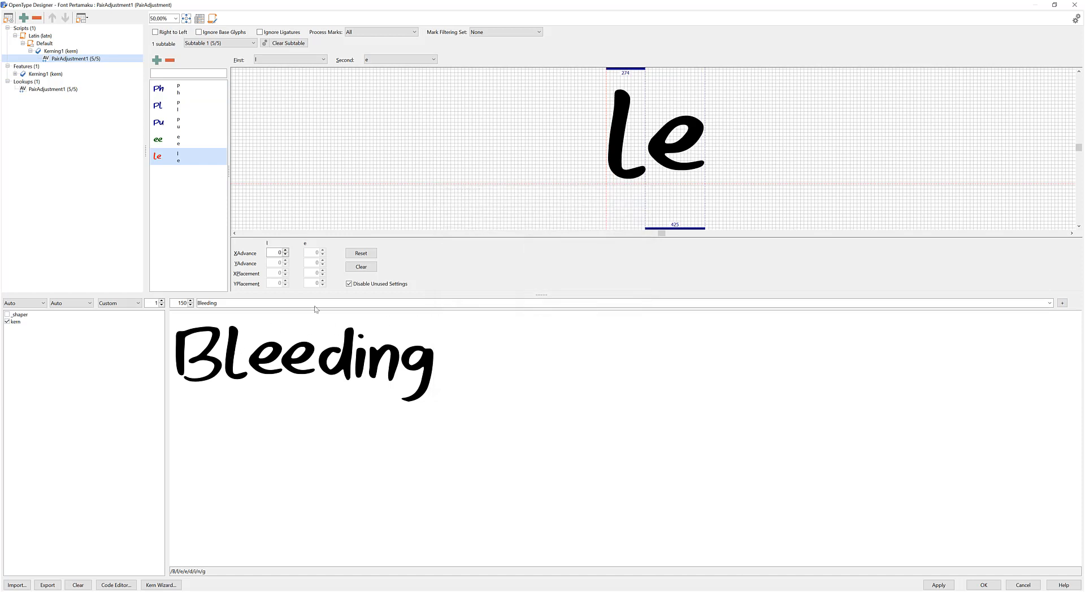
drag(623, 120, 615, 123)
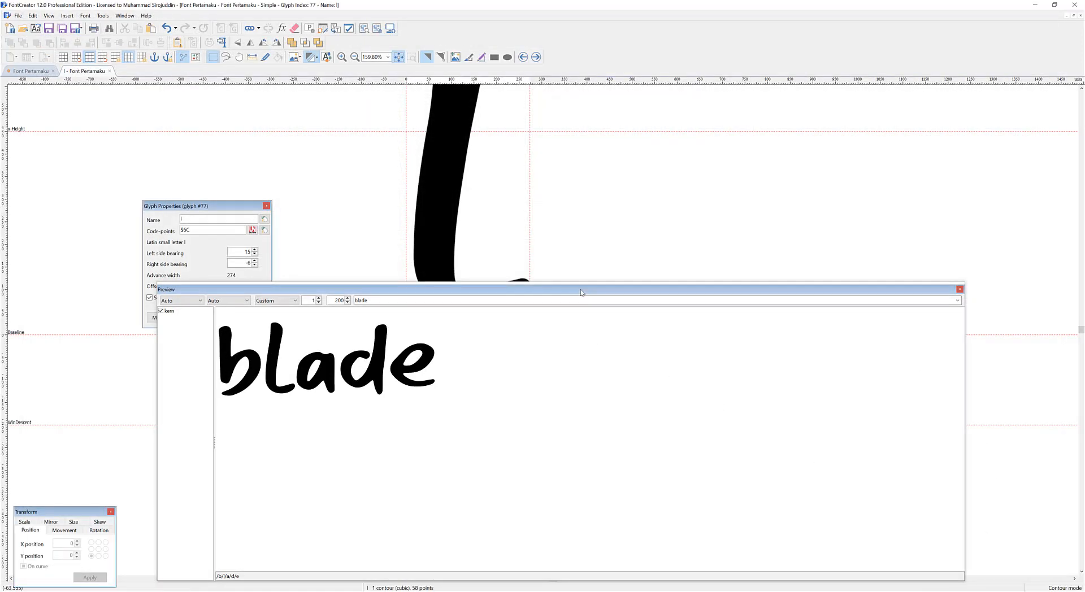
Set the font family name to "Honey Sweety" in the font properties.
drag(582, 292, 563, 348)
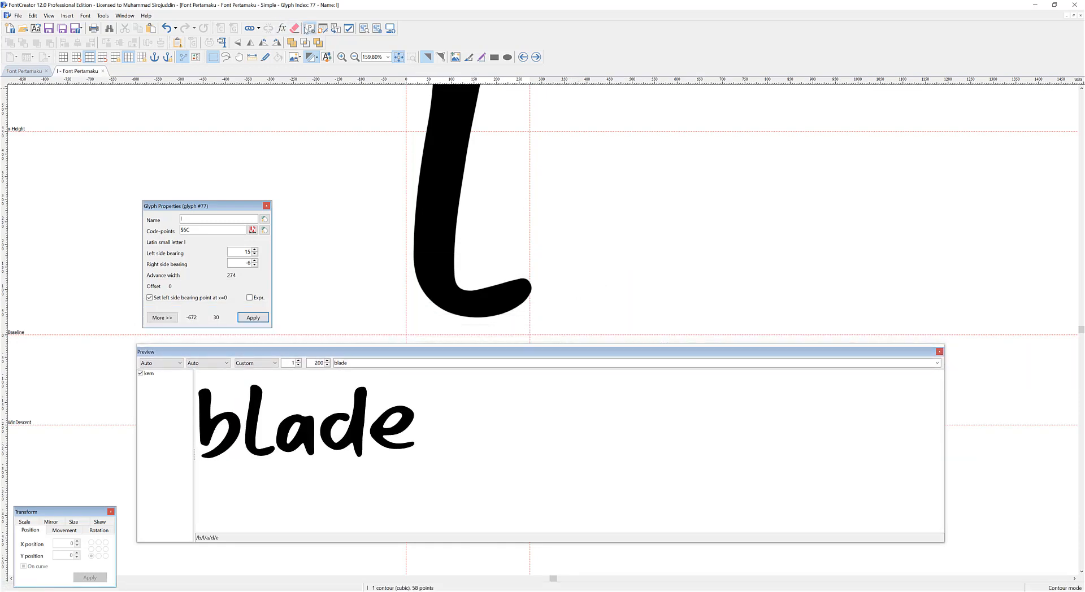
drag(551, 217, 493, 216)
text(Ho)
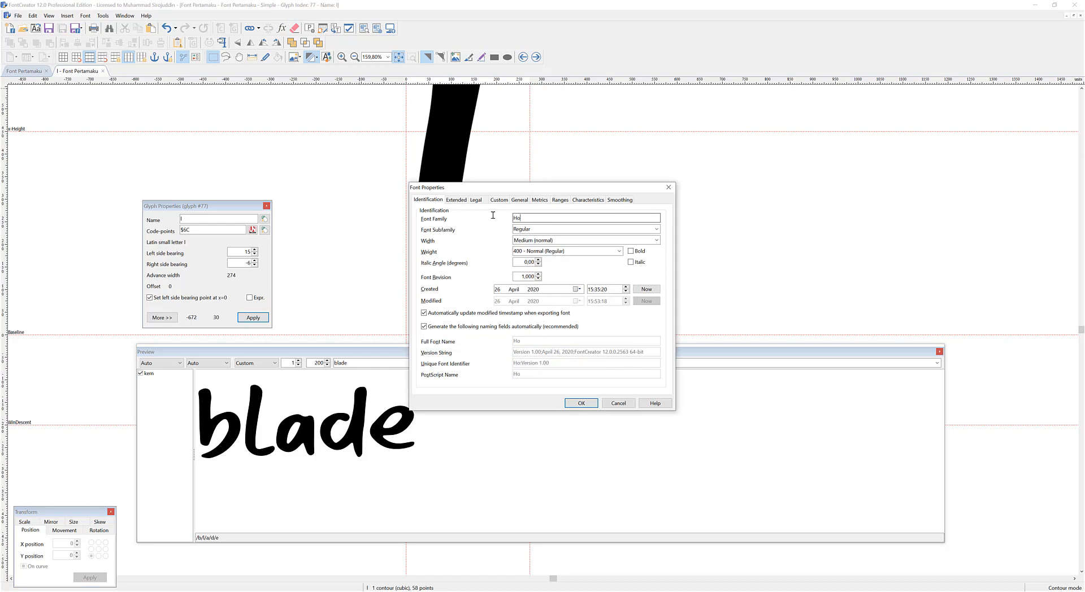
text(ney Sweety)
Review the font's legal information, enter the designer's full name as the designer, and apply the font properties.
click(475, 200)
click(539, 218)
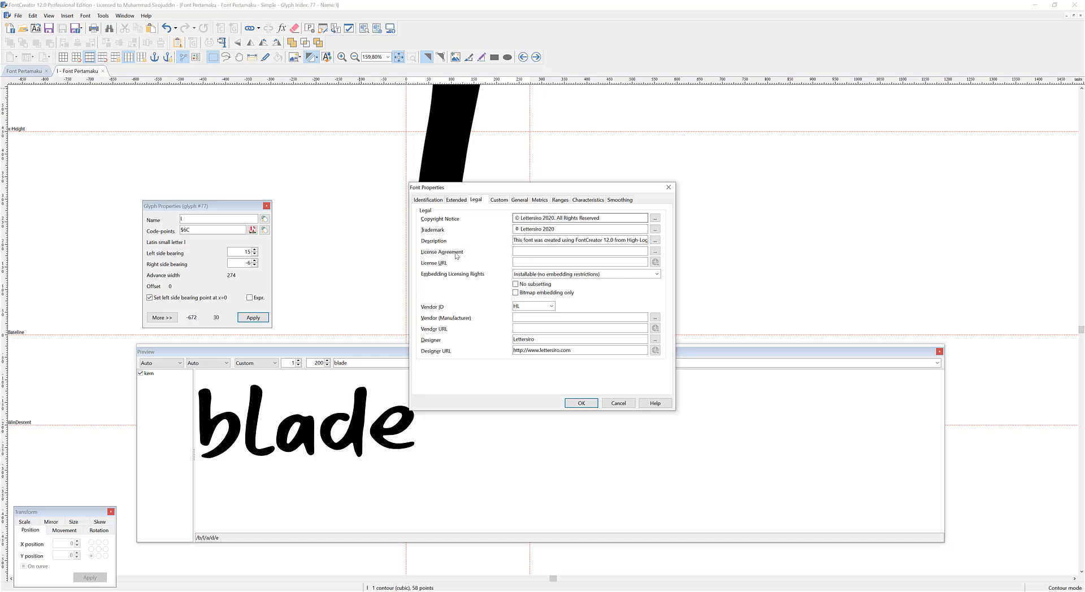
click(526, 263)
drag(536, 339, 511, 340)
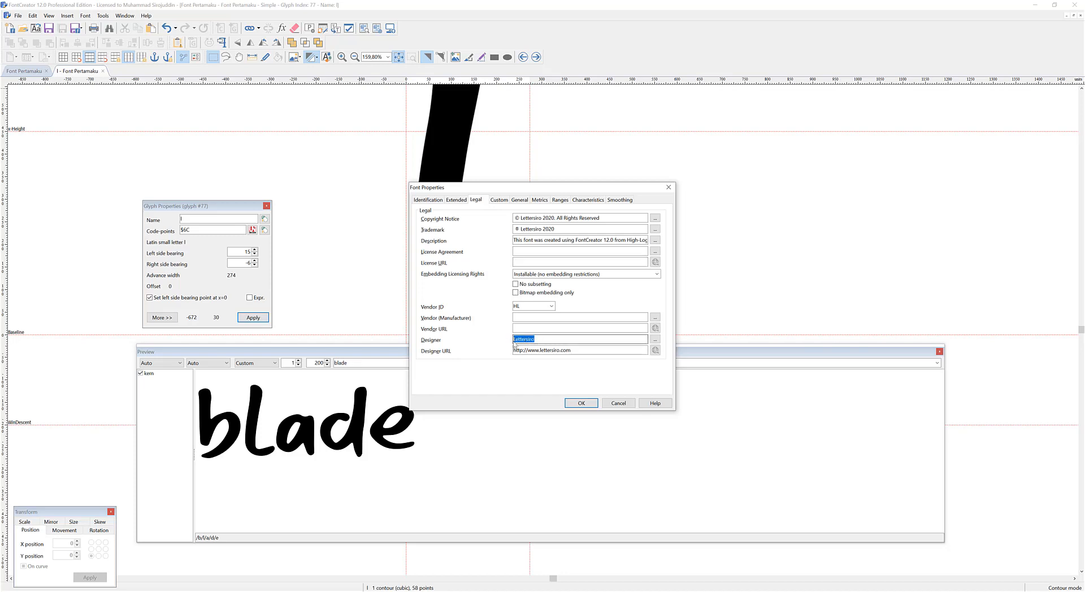
text(Muhammad Sirojuddin)
drag(574, 350, 501, 353)
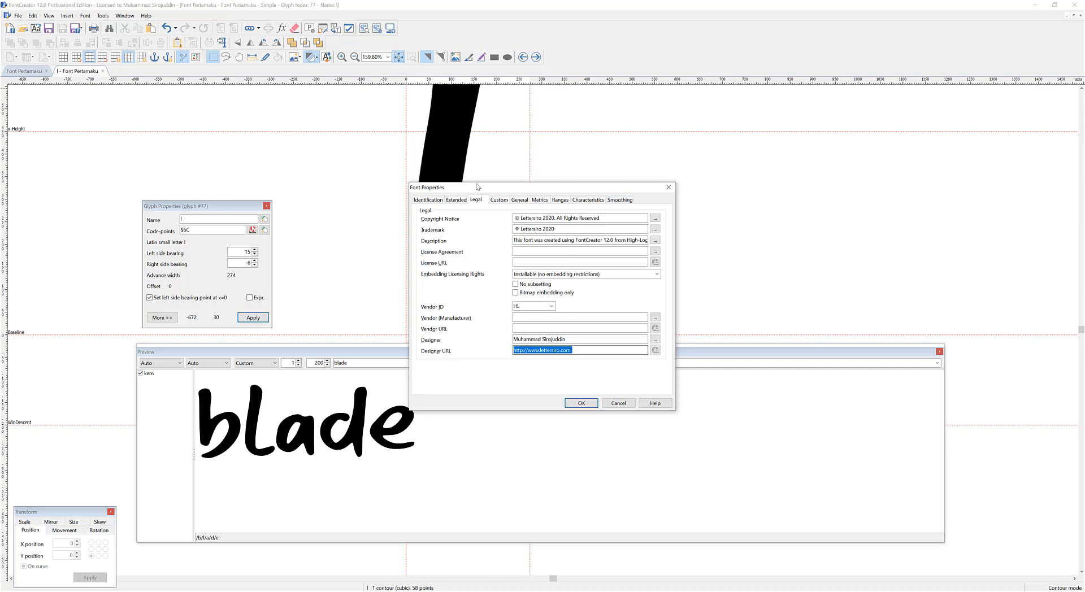
click(582, 403)
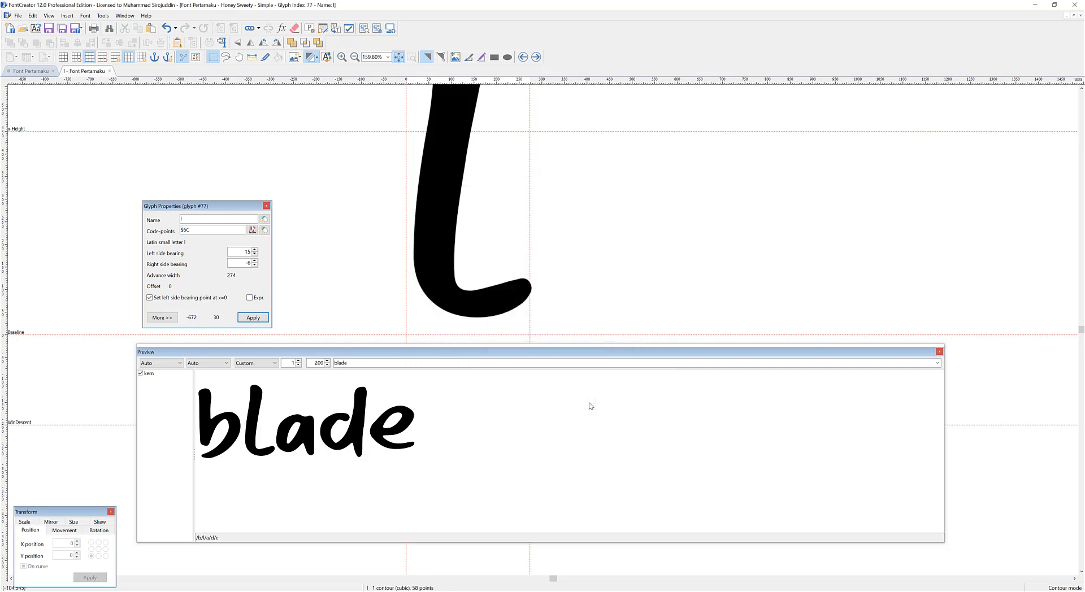
Close the lowercase l glyph and move the glyph properties window clear of the letters in the glyph overview.
click(109, 71)
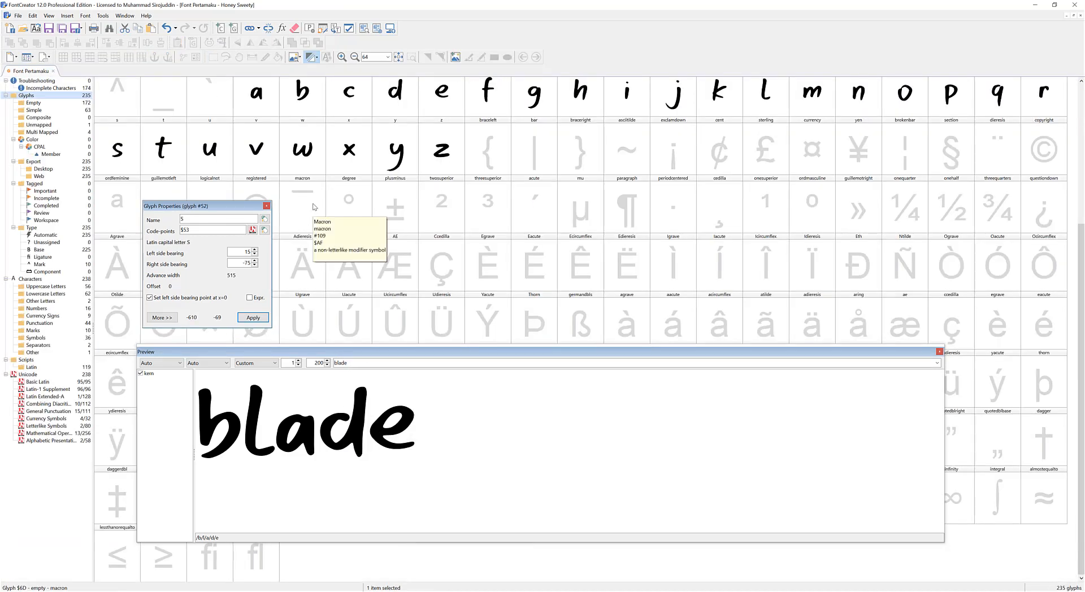
click(811, 206)
scroll(283, 200, up, 3)
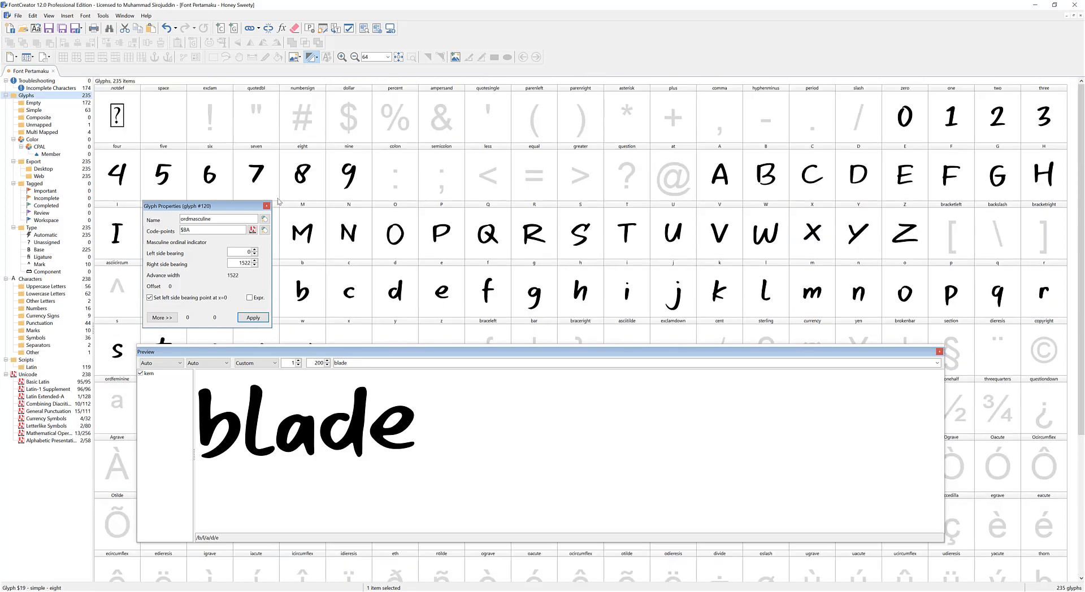
drag(226, 206, 990, 283)
Preview the sample text "Bali island honey" in the font.
double_click(442, 363)
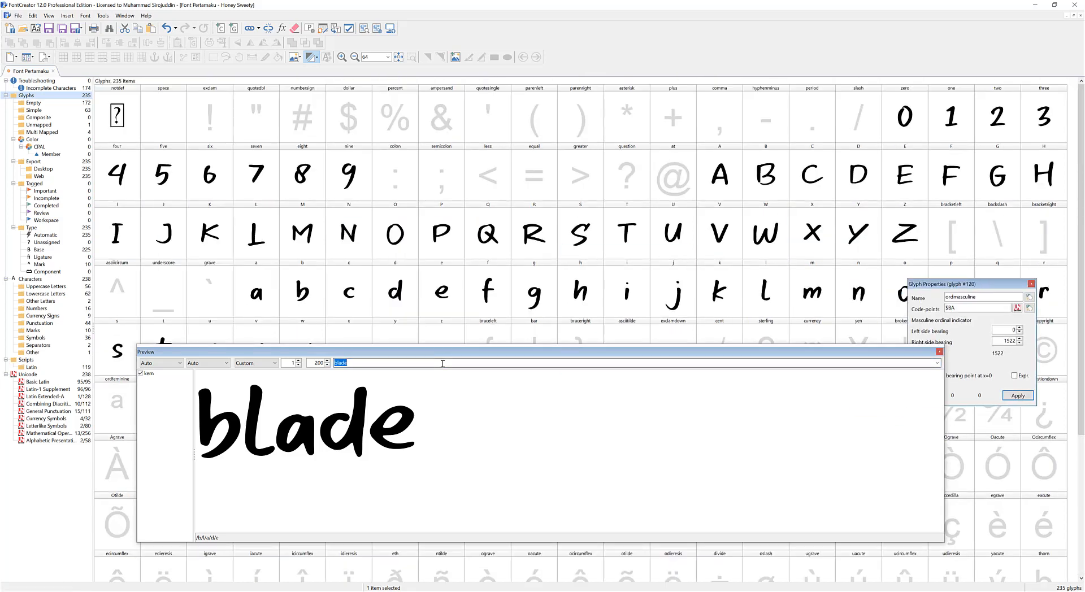
text(Ba)
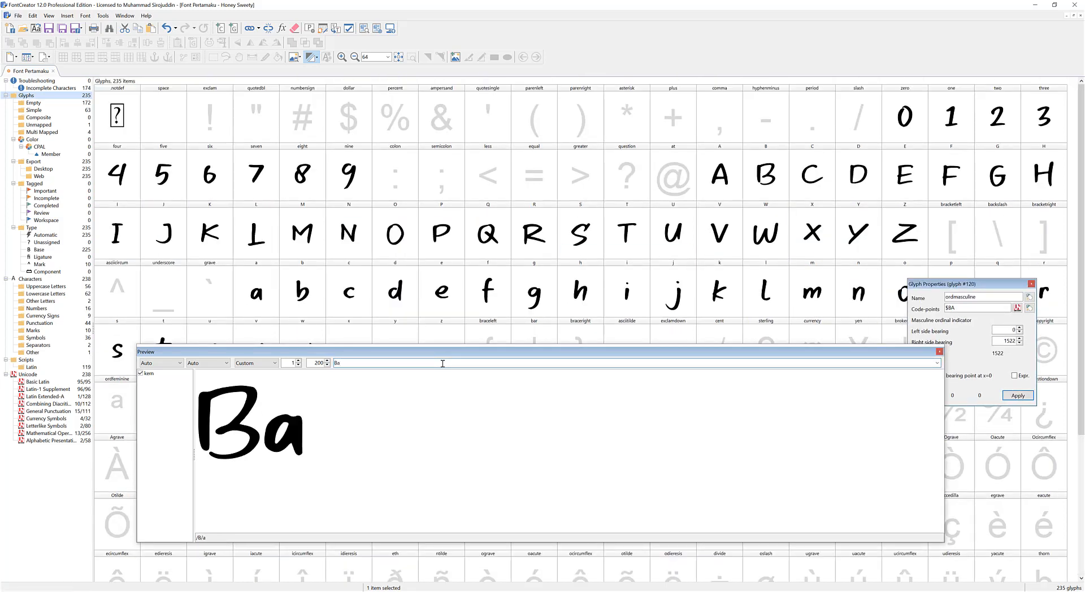
text(li)
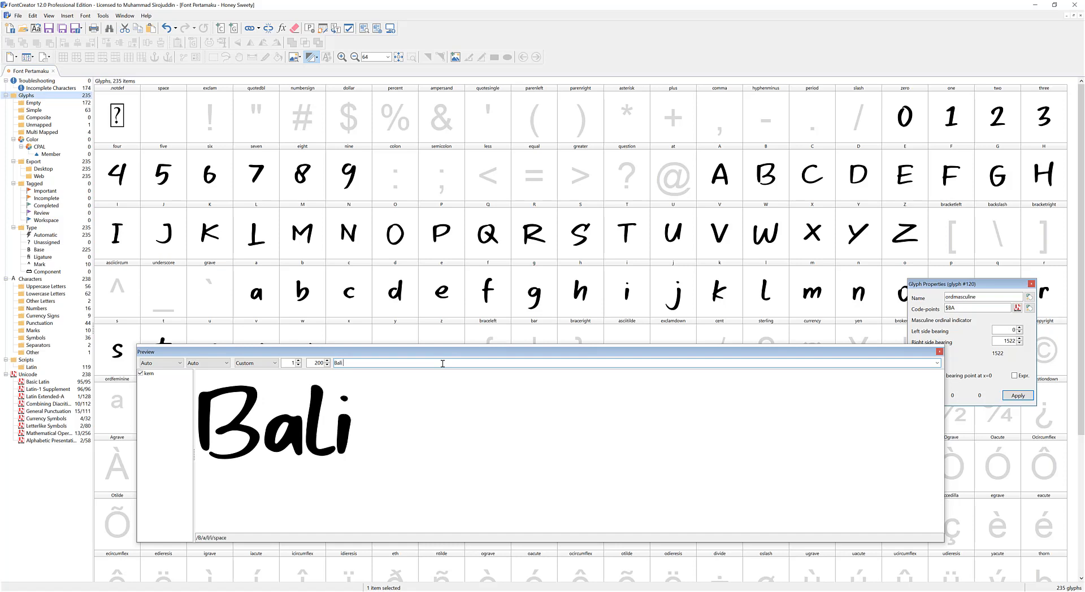
text( island)
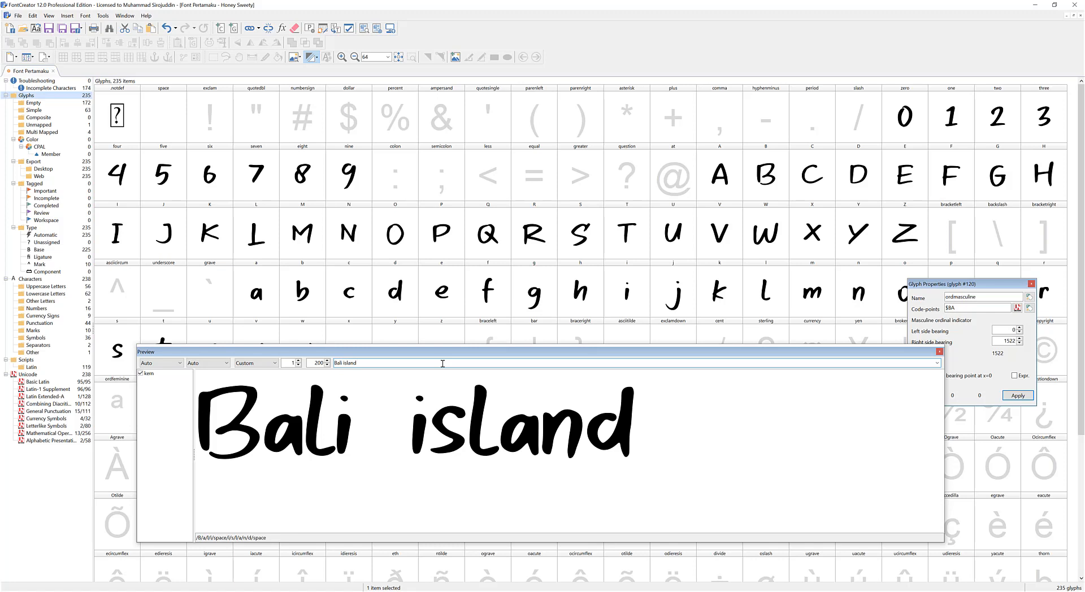
text( honey)
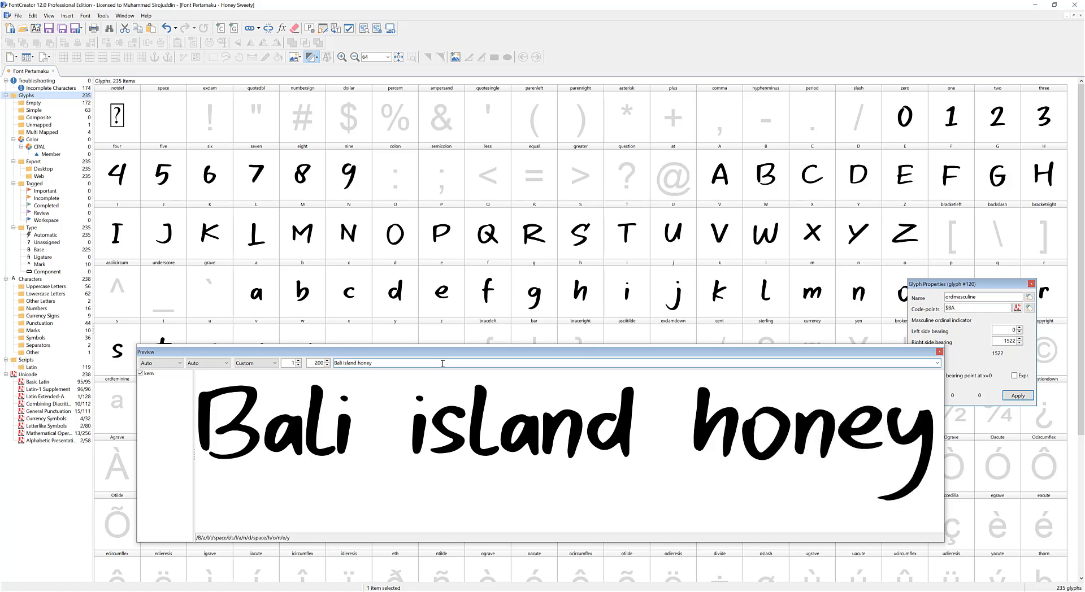
drag(455, 352, 442, 309)
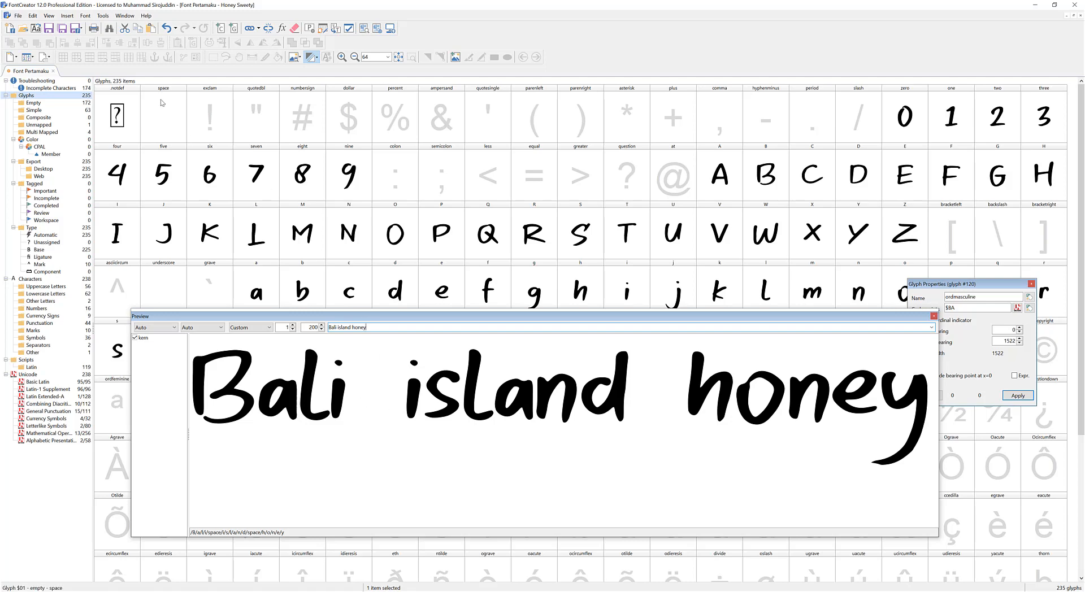
Open the space glyph and narrow its advance width to 250 with the right bearing guideline.
click(169, 127)
double_click(167, 115)
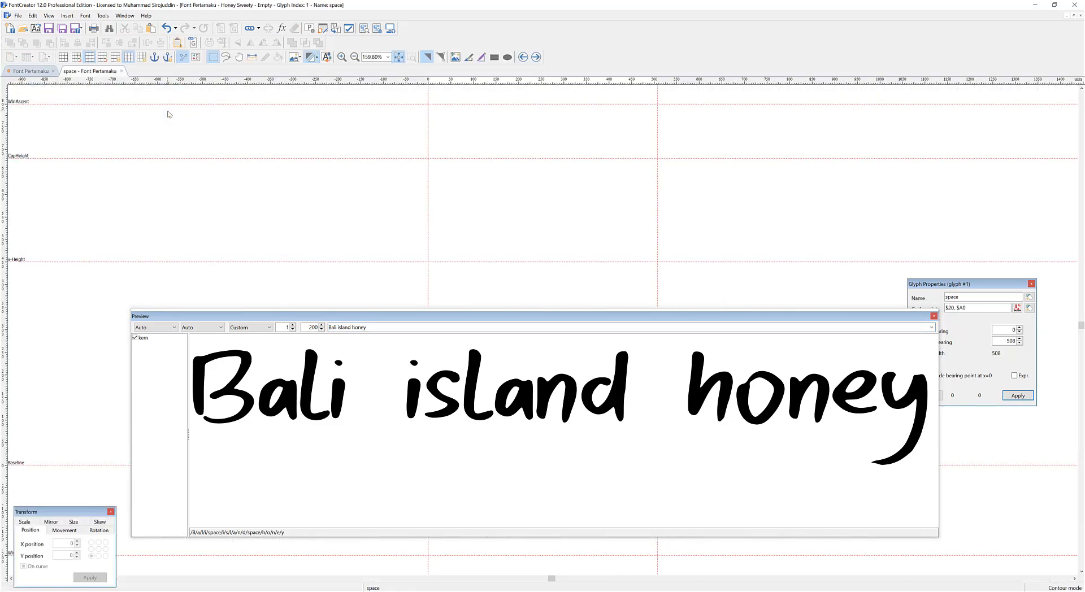
drag(657, 137, 533, 137)
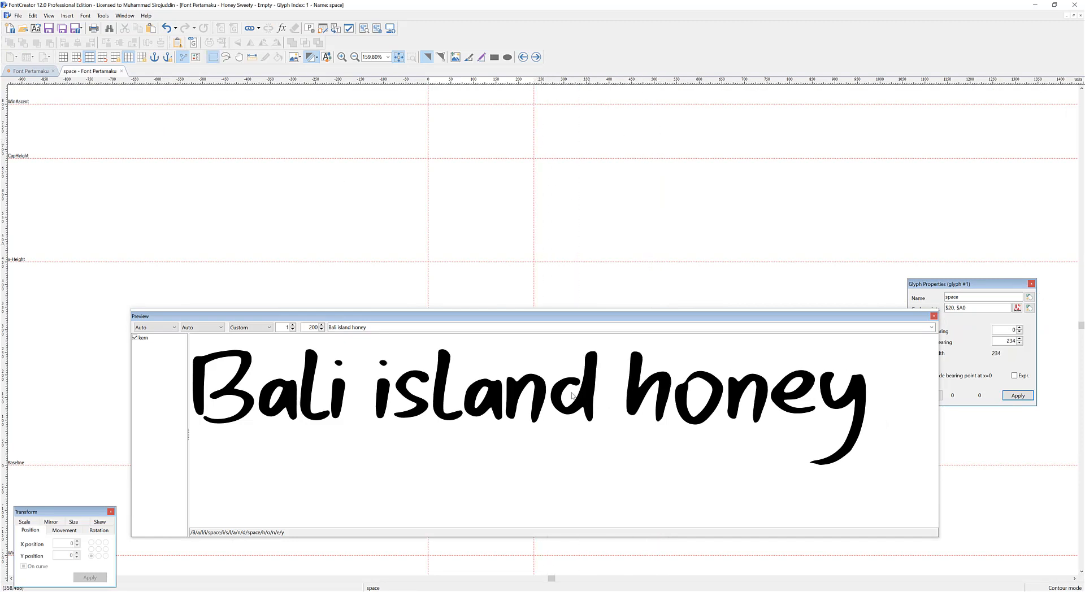
drag(532, 141, 541, 138)
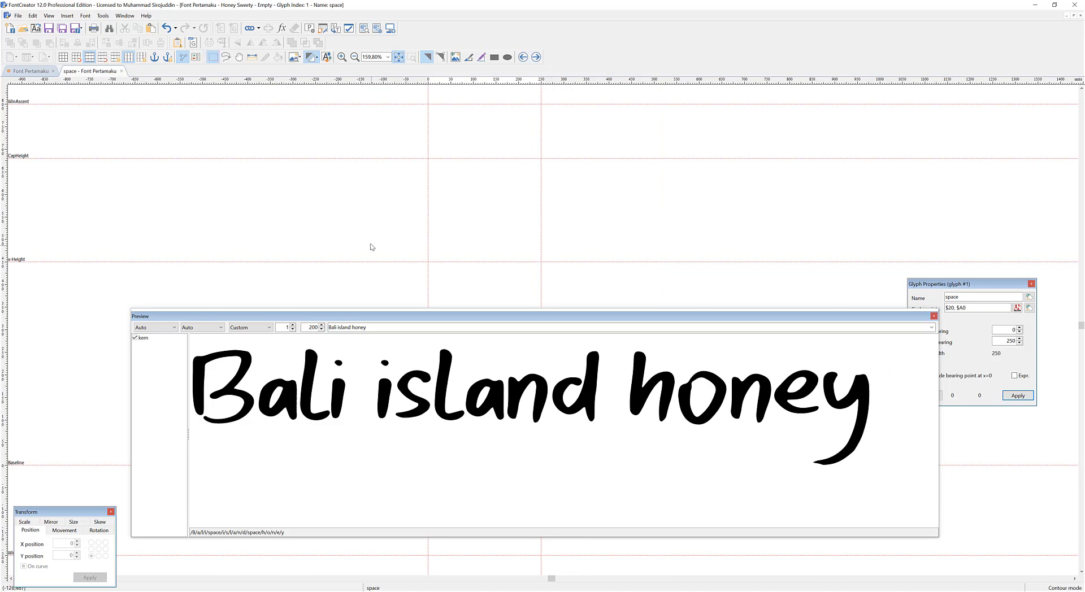
Open the capital B glyph, followed by the lowercase l glyph, to examine their height against the metric guidelines.
scroll(347, 226, down, 1)
click(234, 375)
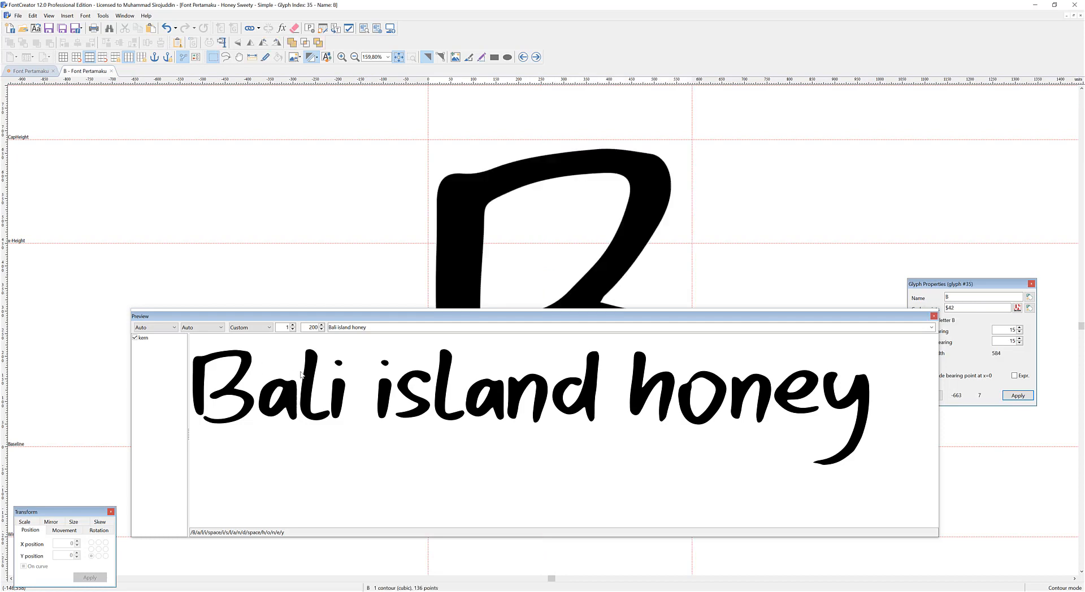
click(309, 375)
scroll(366, 234, down, 4)
drag(397, 321, 791, 275)
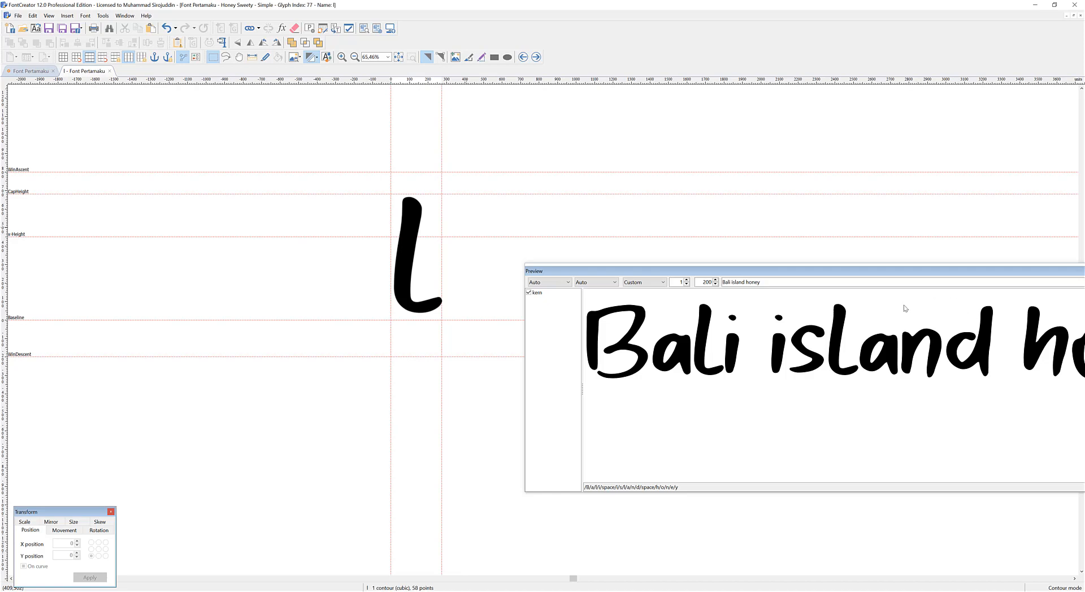
drag(903, 277, 675, 341)
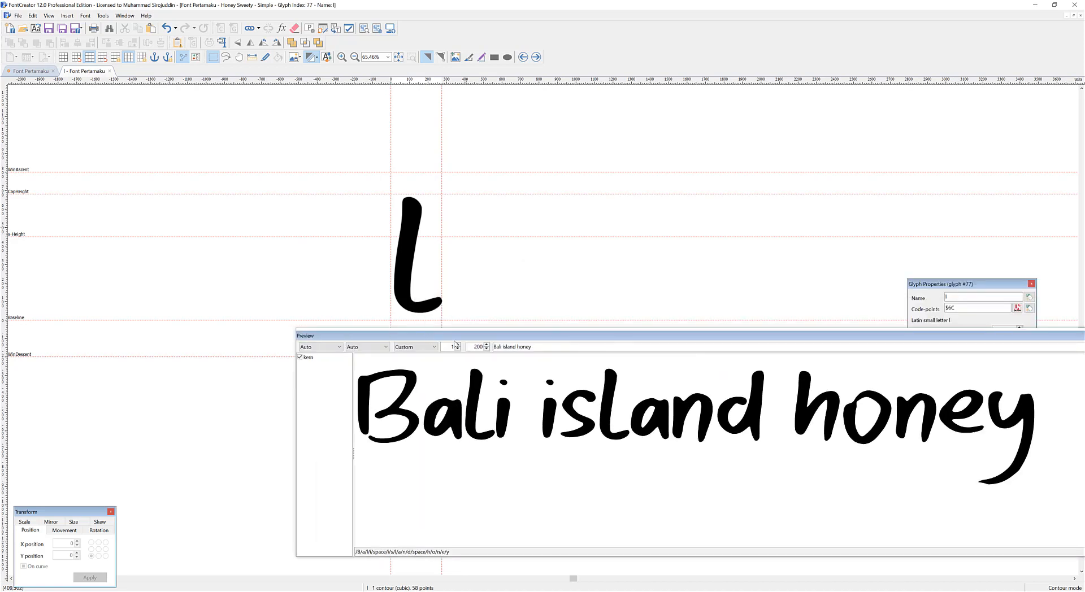
Open the lowercase y glyph and examine its tail against the WinDescent guideline, with the preview window moved aside.
double_click(1000, 411)
drag(499, 336, 712, 345)
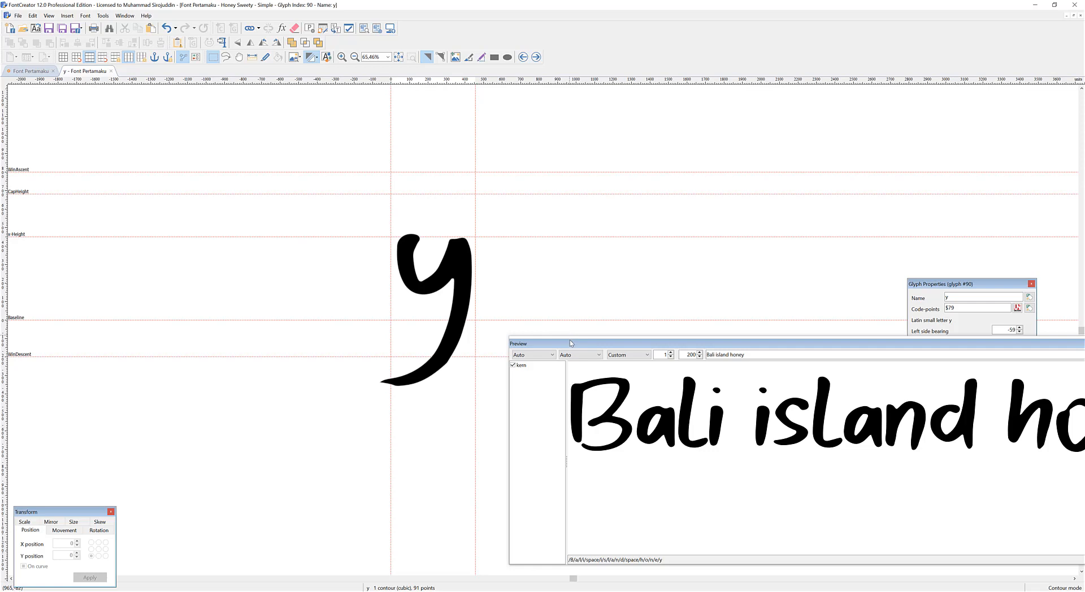
right_click(552, 283)
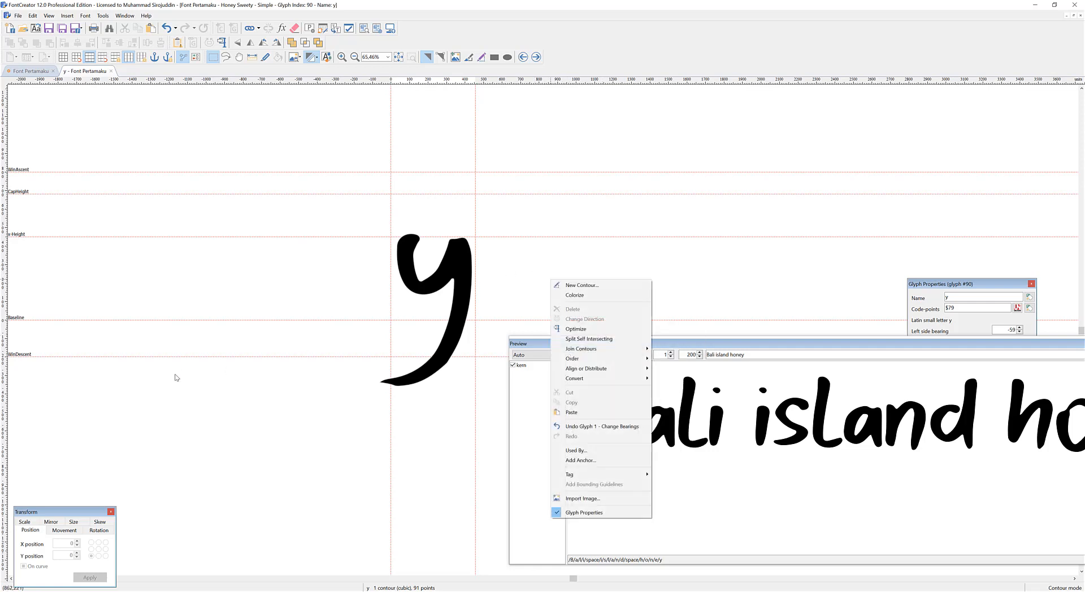
click(201, 391)
Recalculate the font's spacing metrics in Font Properties using the Maximum option and accept the result.
click(309, 26)
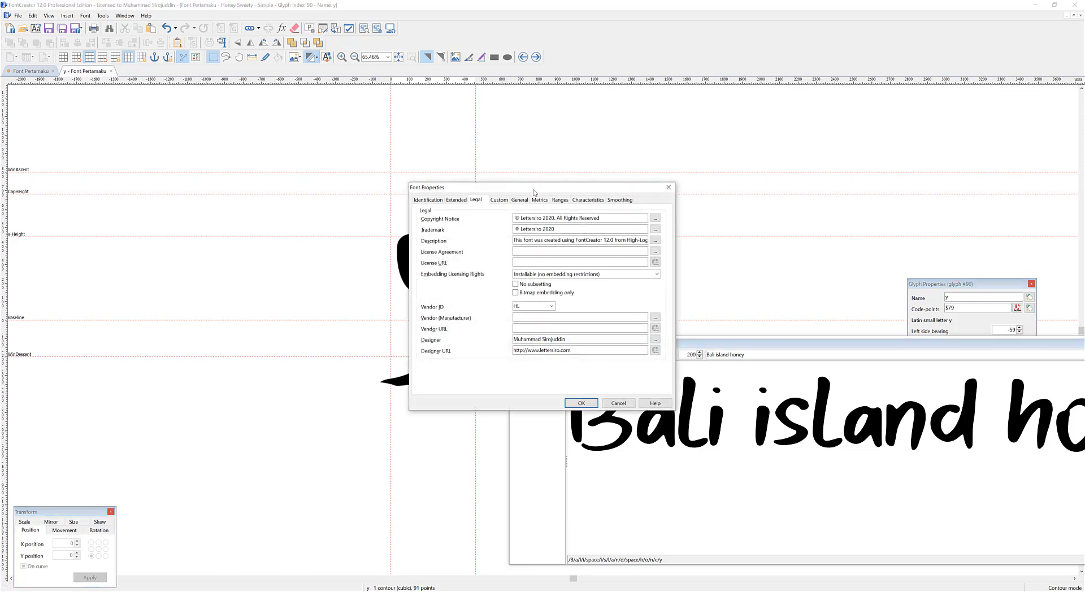
click(540, 201)
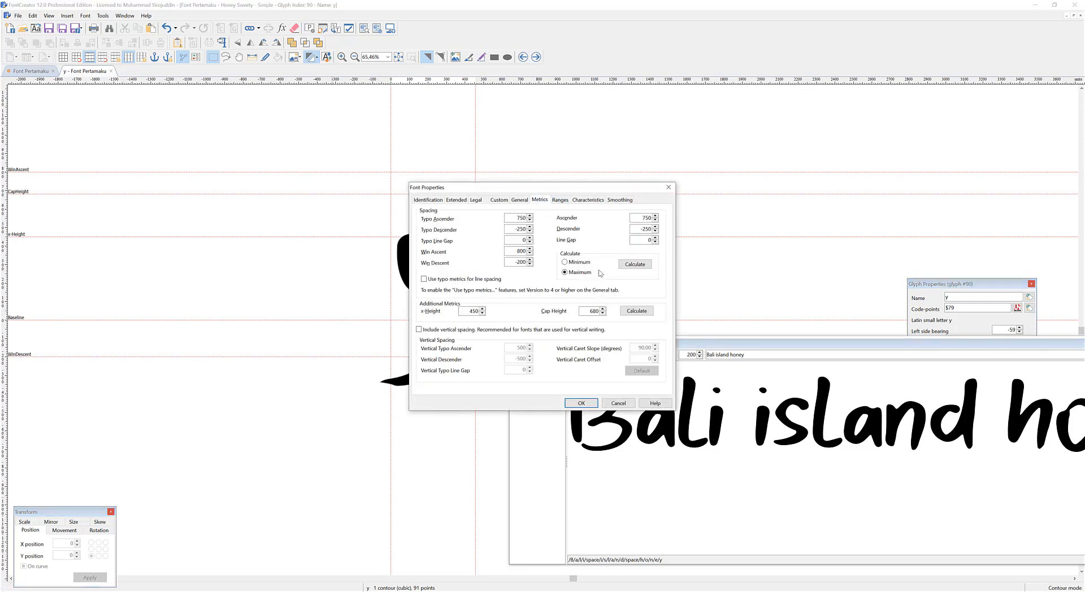
click(635, 266)
drag(548, 189, 665, 135)
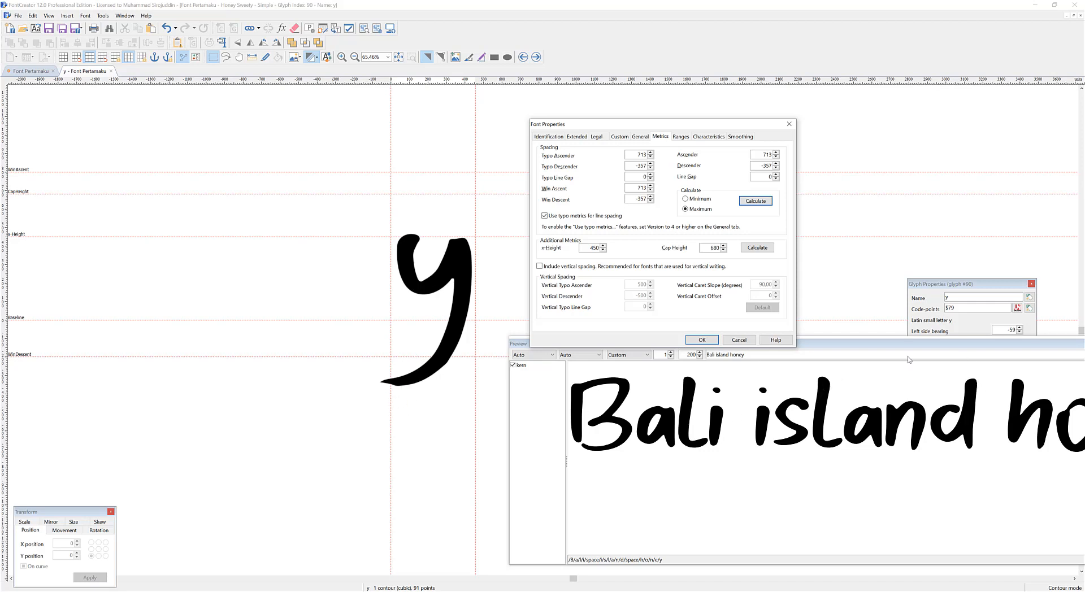
click(701, 339)
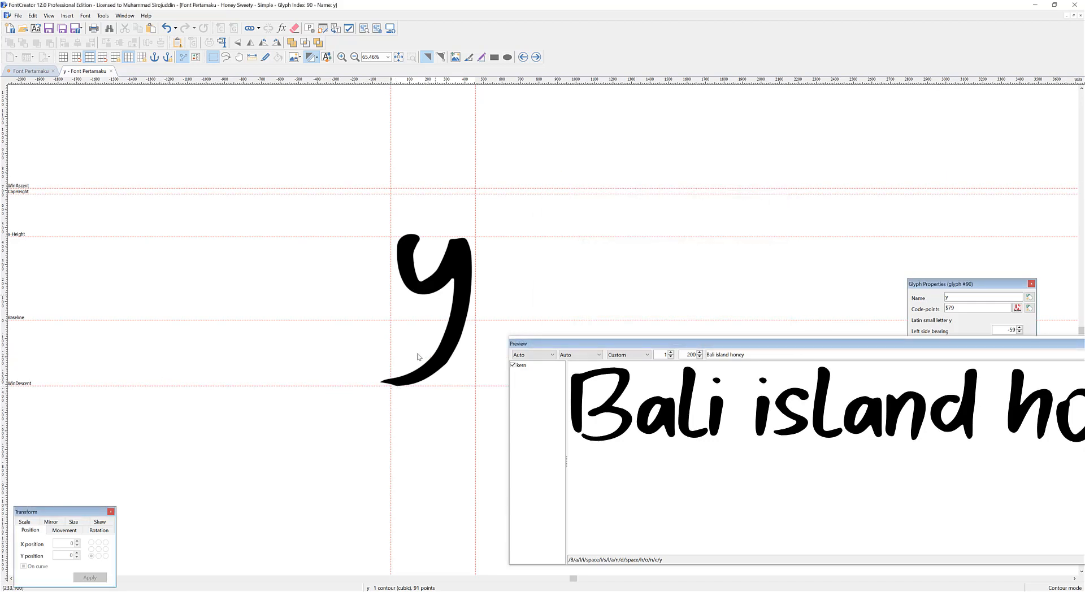
Check the lowercase l glyph against the metric guidelines and preview the text "the quick brown fox jumps over the lazy dog".
click(818, 385)
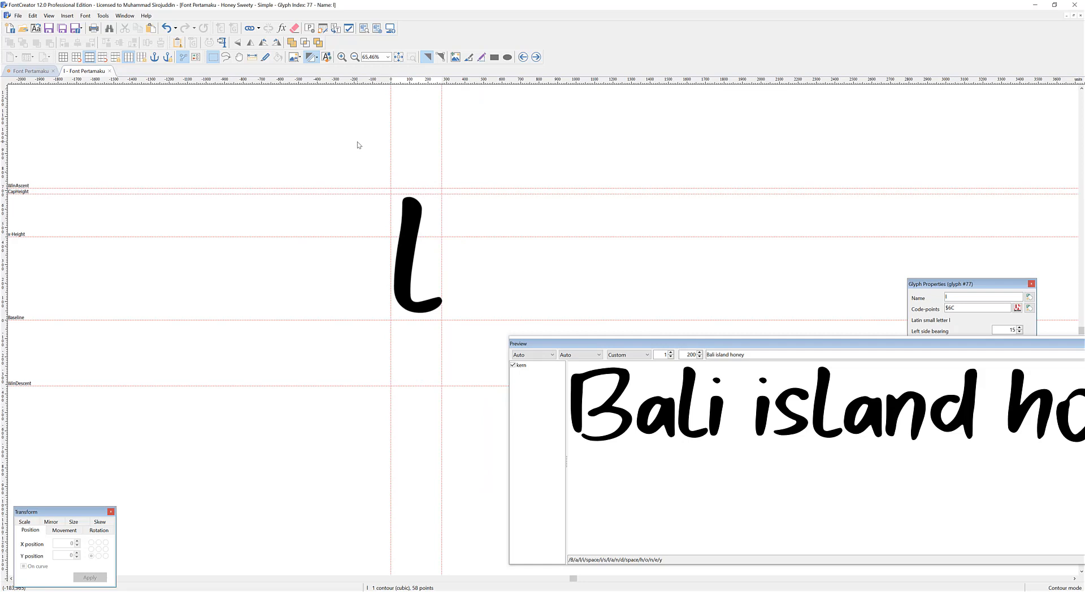
drag(618, 342, 212, 311)
click(413, 323)
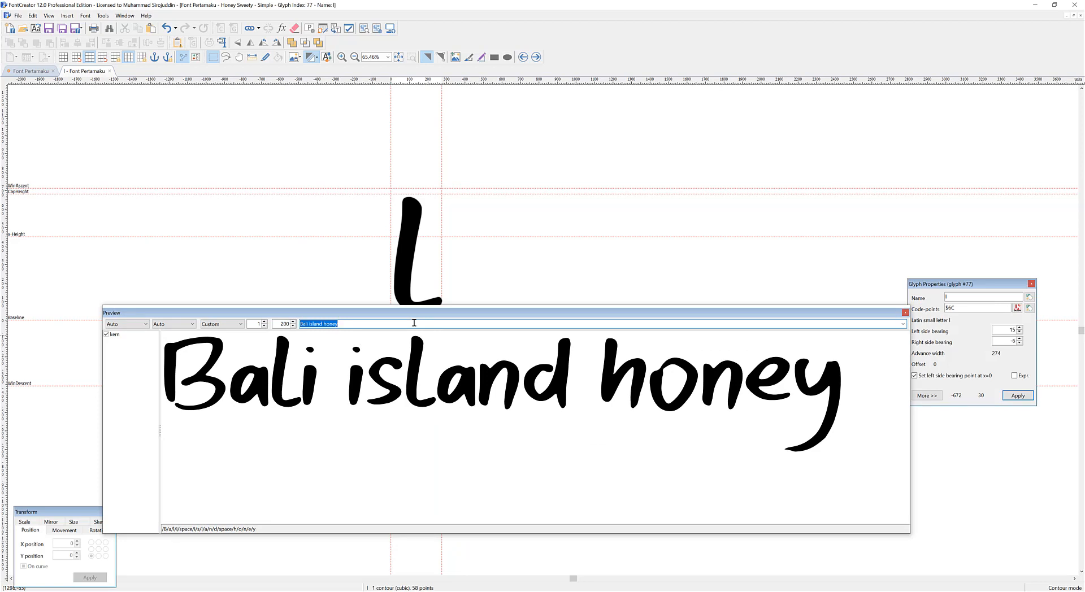
text(th)
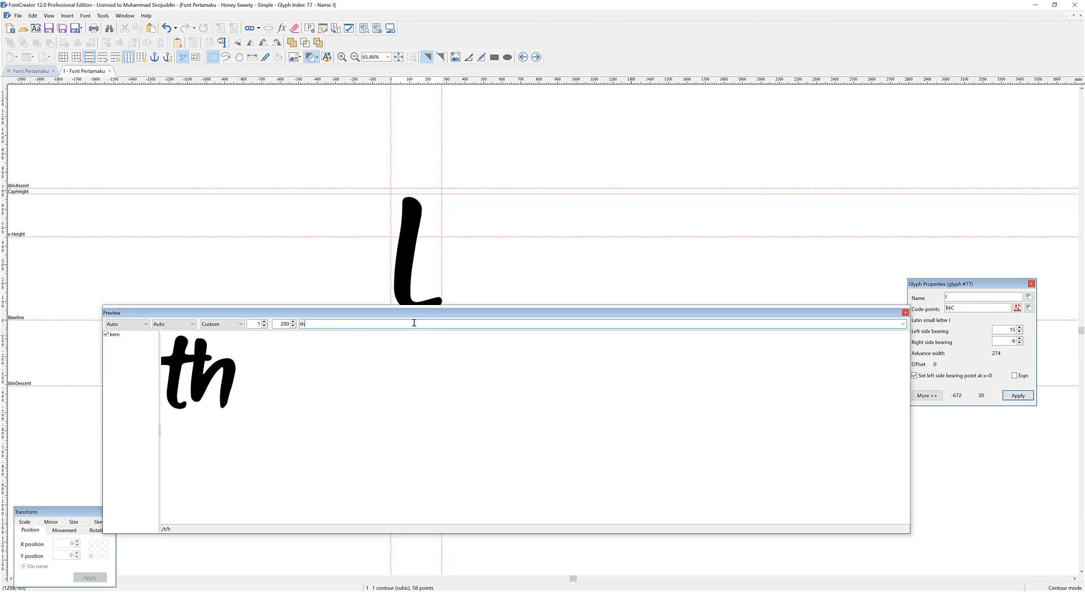
text(e quick)
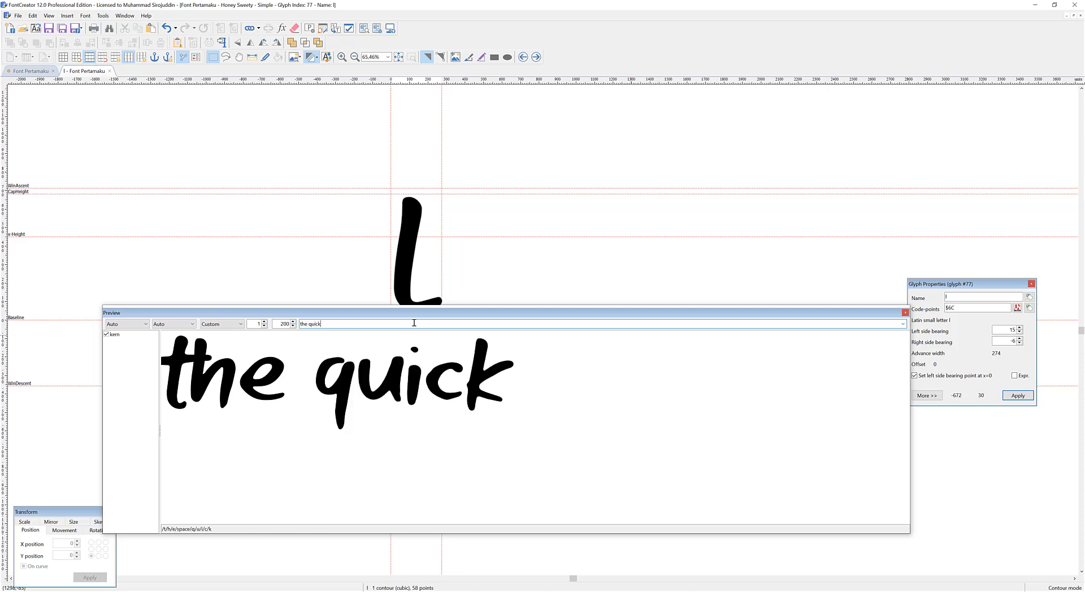
text( brown fox j)
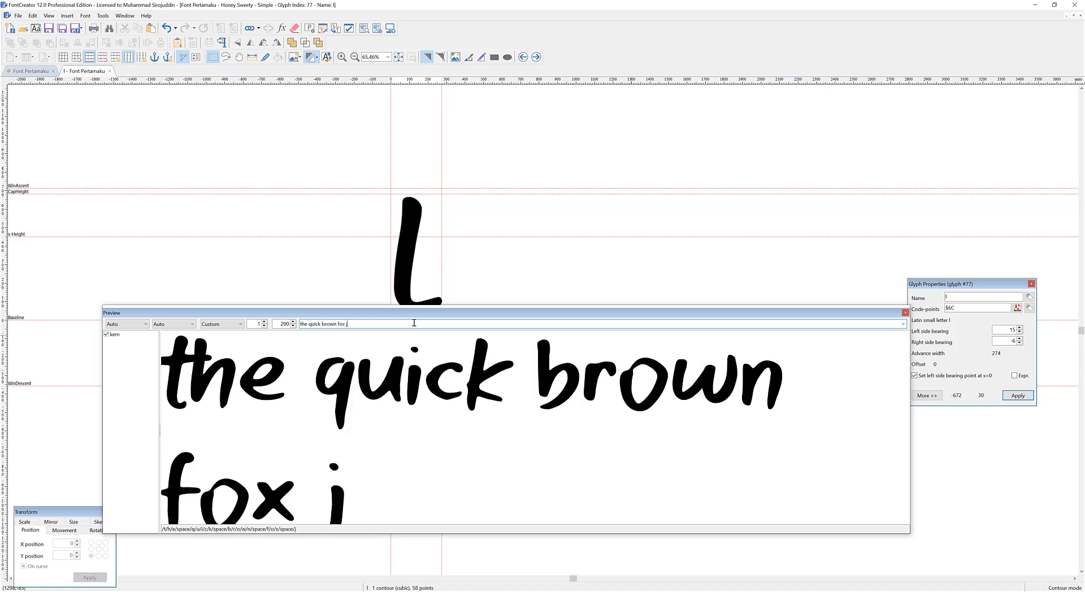
text(umps over the lazy dog)
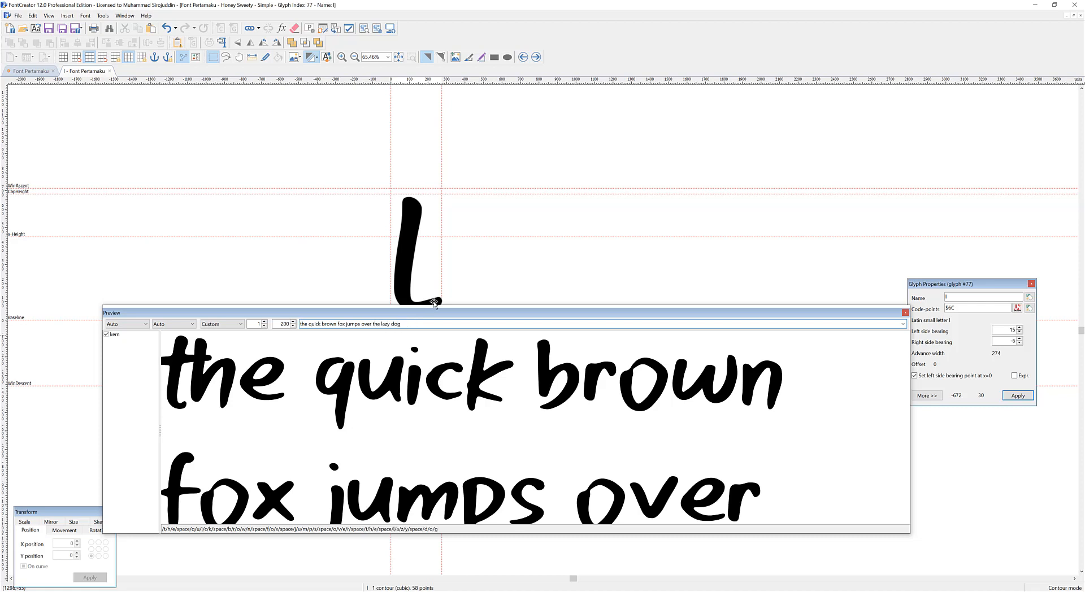
drag(435, 306, 442, 122)
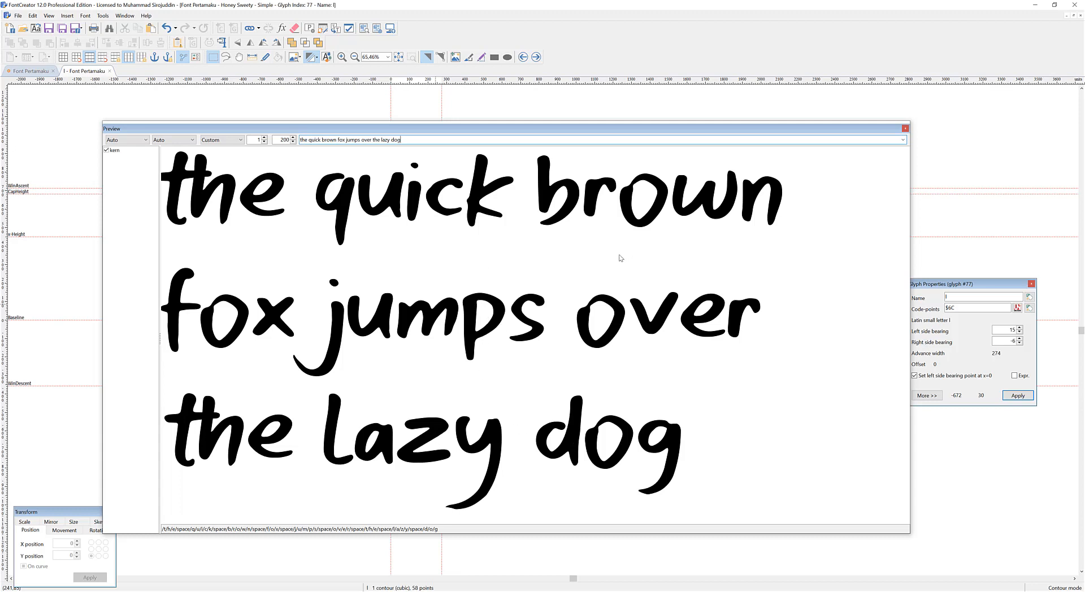
click(905, 129)
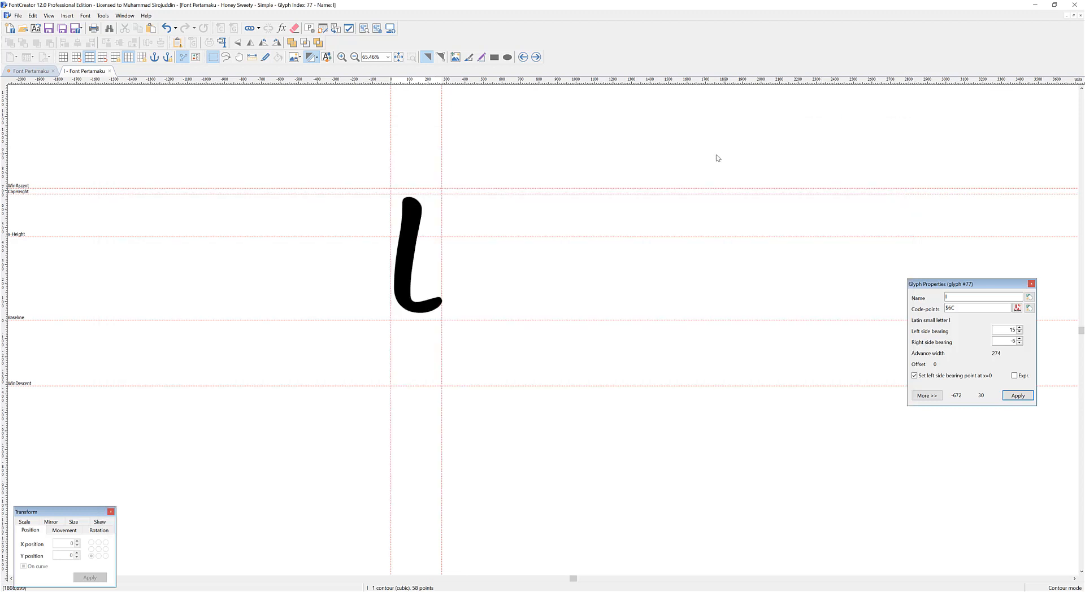
click(110, 70)
Export the project as a desktop font with CFF (PostScript) outlines and OpenType layout features included.
click(523, 256)
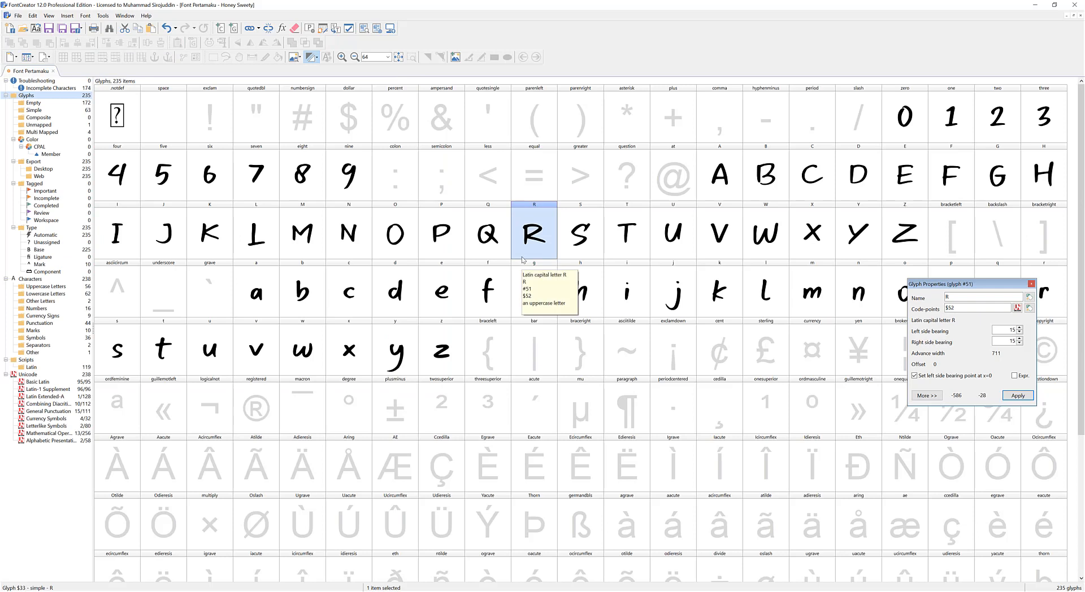
click(472, 218)
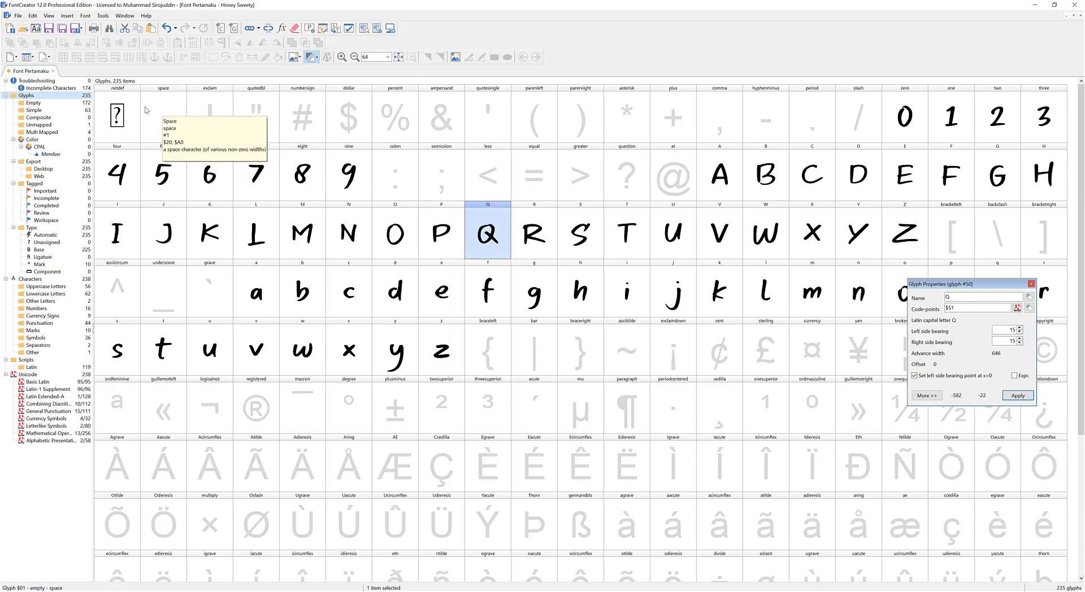
click(18, 16)
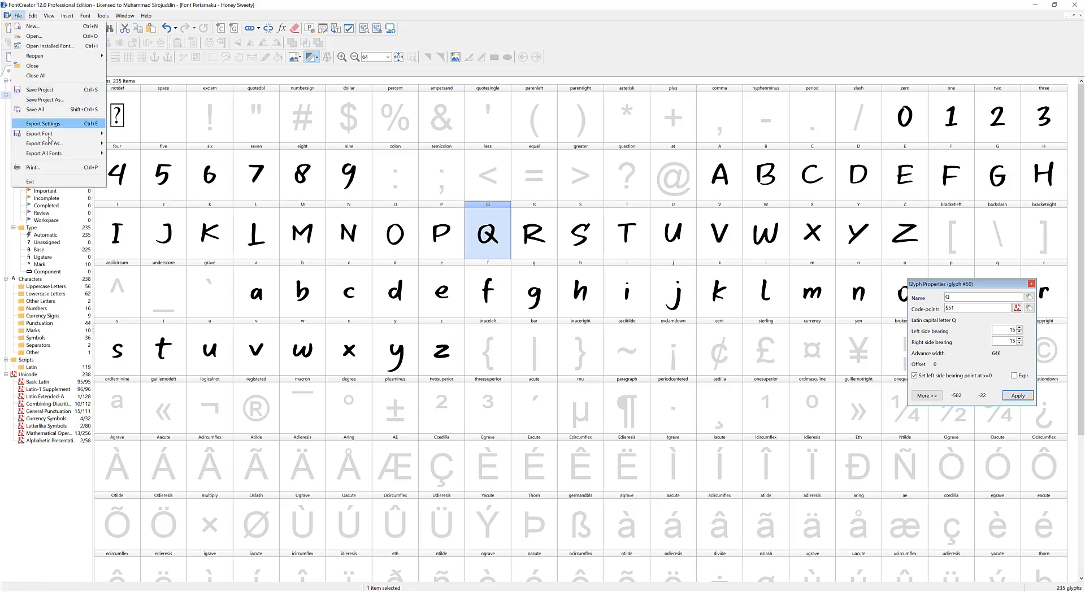
mouse_move(63, 144)
click(134, 143)
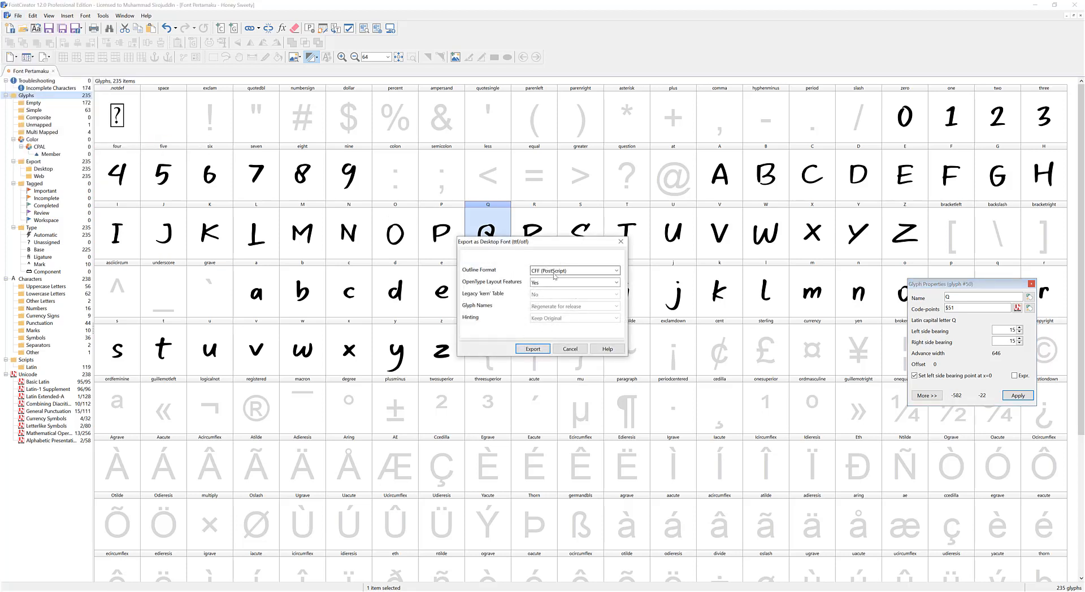
click(531, 349)
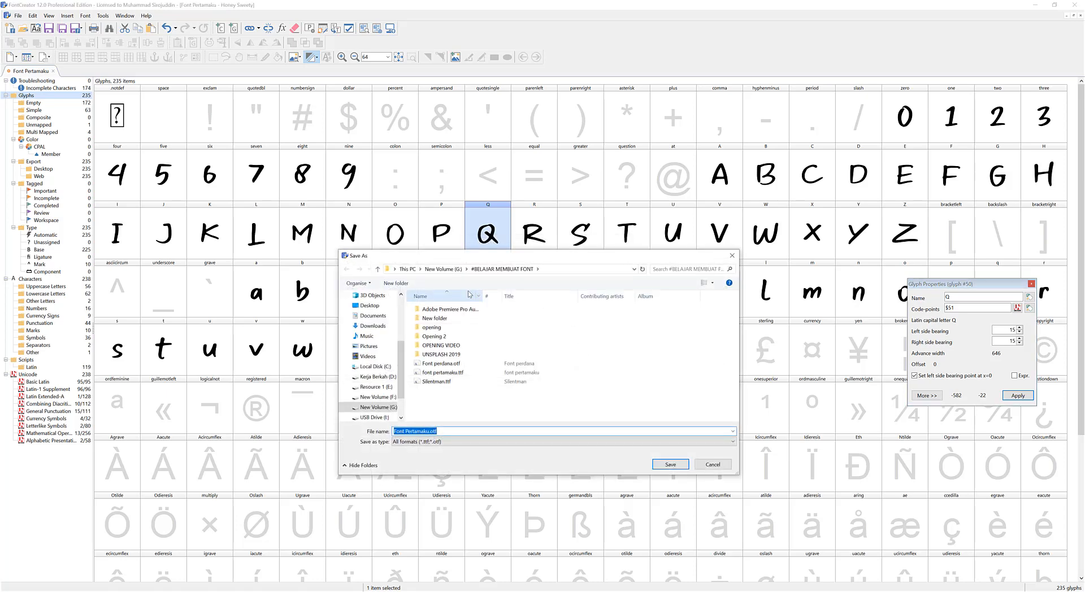
Save the exported font as the OpenType file "Honey Sweety.otf" in the #BELAJAR MEMBUAT FONT folder.
click(456, 442)
click(458, 457)
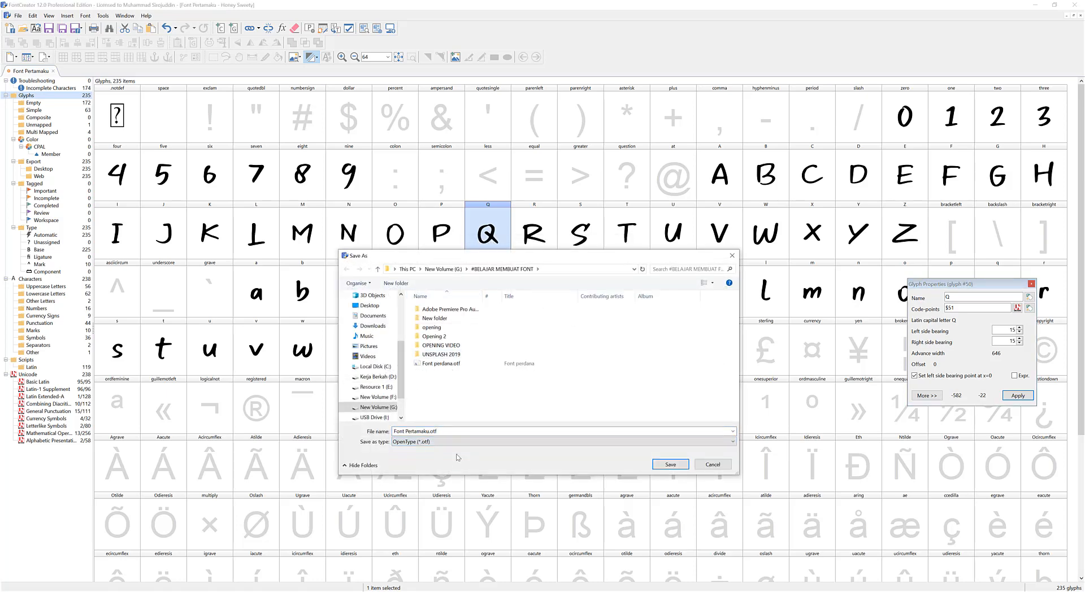
click(432, 431)
drag(429, 431, 387, 435)
text(Honey Sweety)
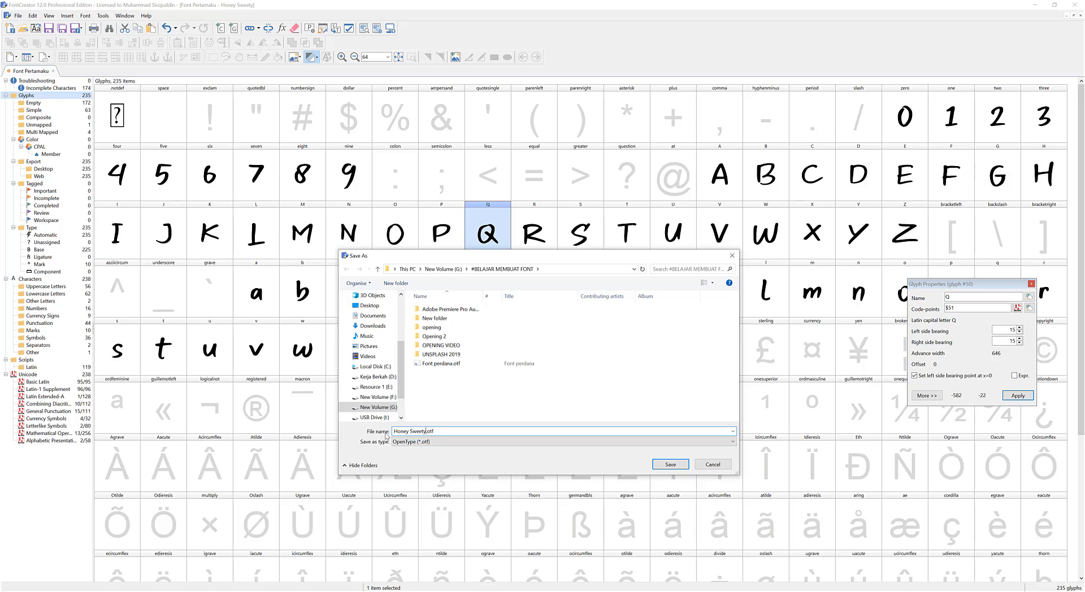
click(672, 465)
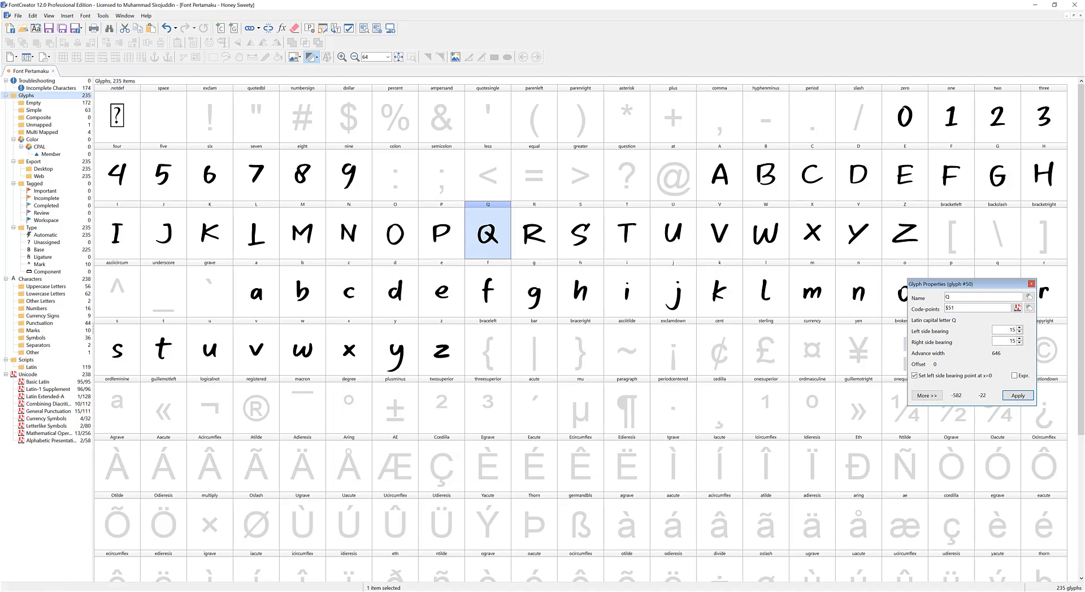
Switch to File Explorer, open Honey Sweety.otf to examine its sample text, and return to FontCreator.
click(360, 568)
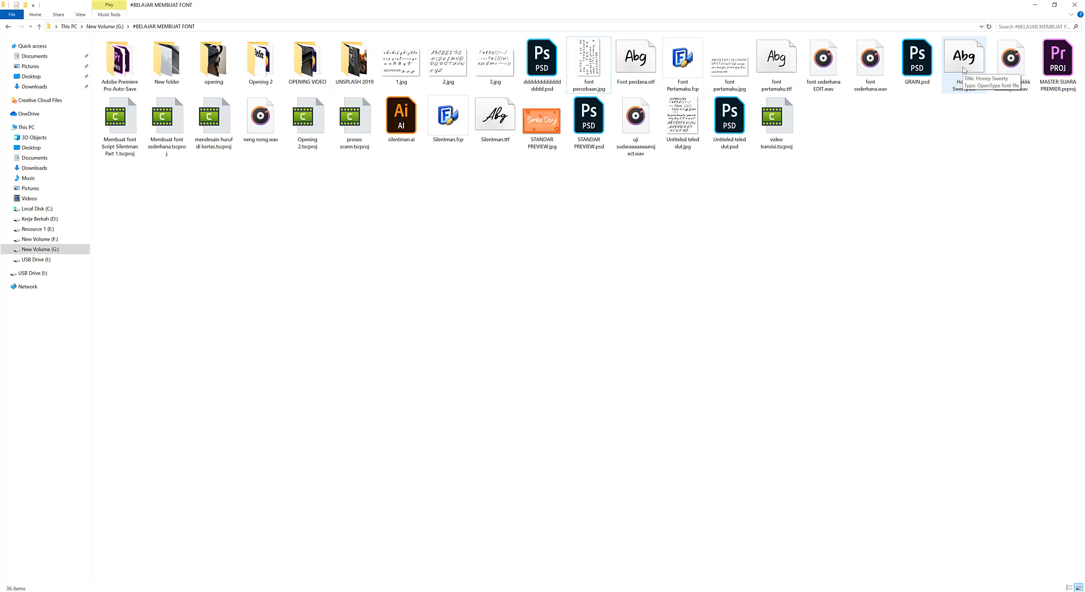
double_click(964, 68)
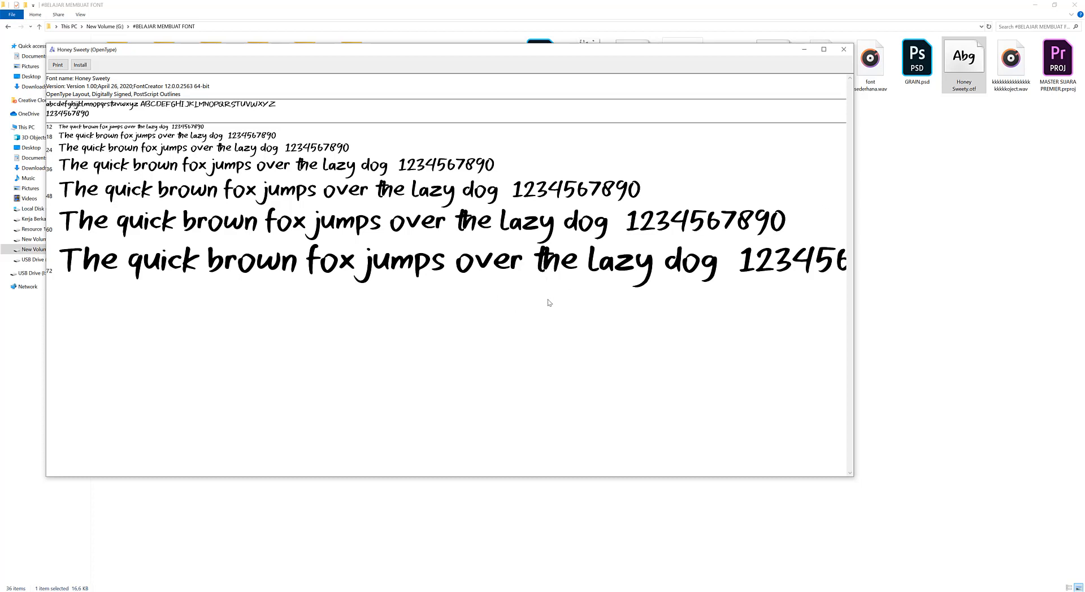
click(843, 49)
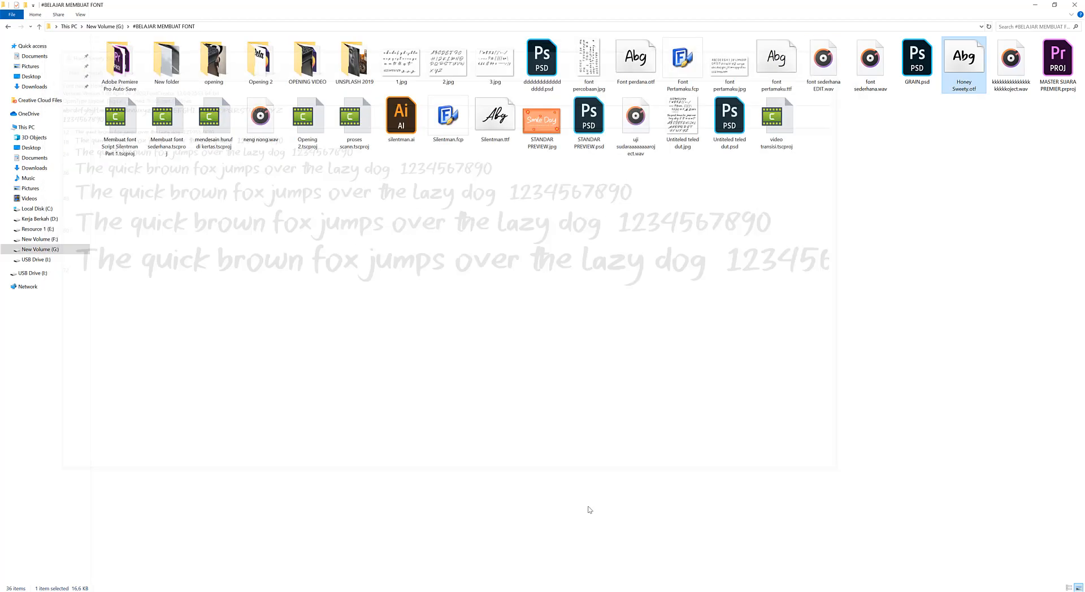
click(542, 590)
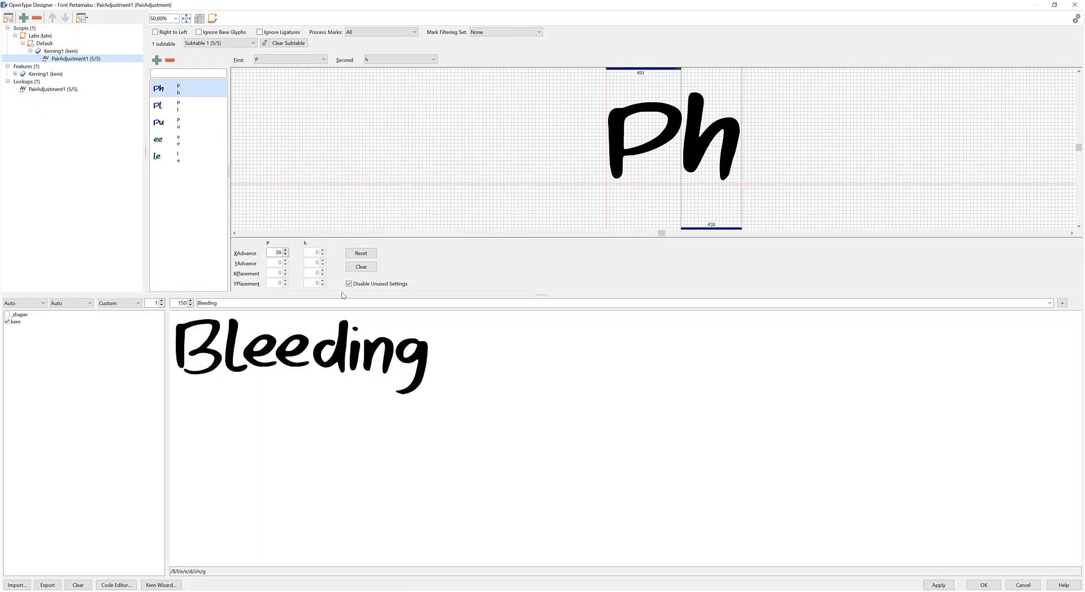
Try to add a kerning pair adjustment for t followed by h, previewing it with the text "thunderland".
double_click(319, 305)
click(156, 60)
text(t)
drag(514, 256, 519, 281)
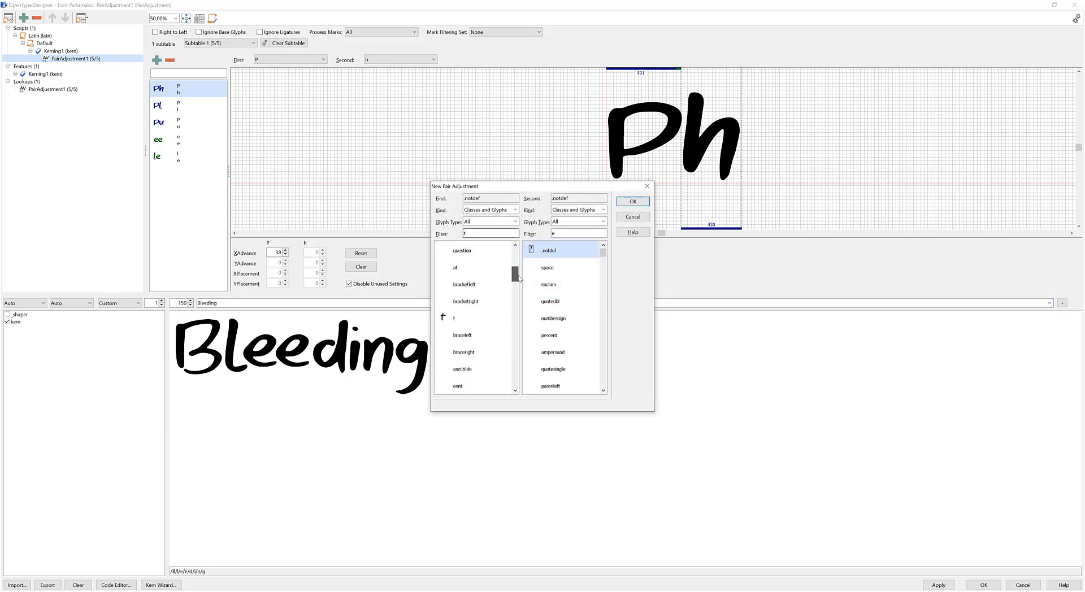
click(471, 386)
click(551, 233)
text(h)
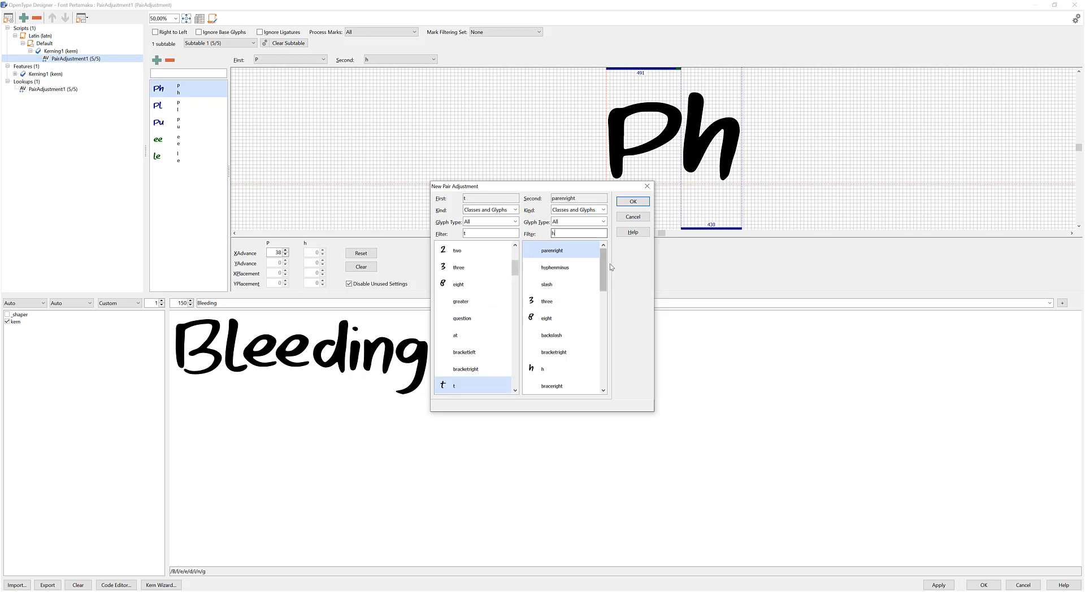
click(570, 257)
click(633, 201)
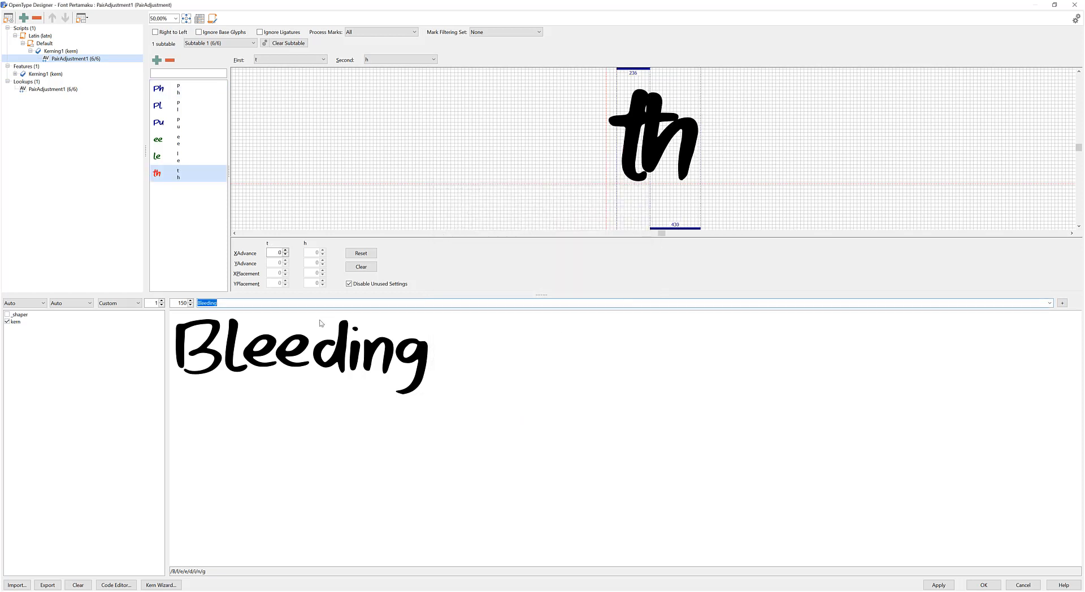
text(thunderland)
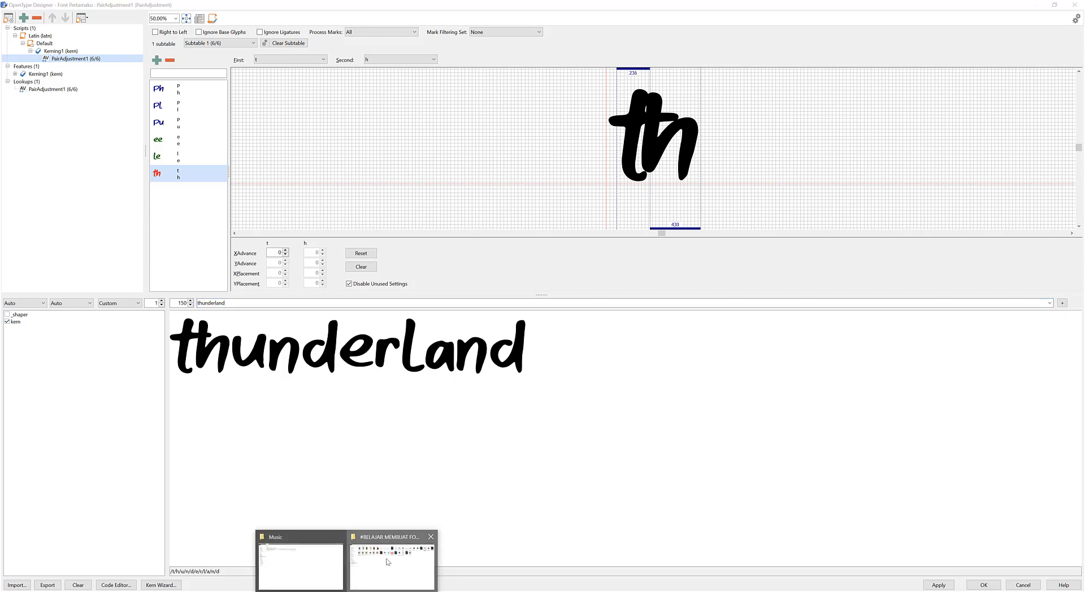
Reopen the exported Honey Sweety.otf to examine its "th" spacing, and discard the new t-h kerning pair without saving.
click(388, 562)
key(Return)
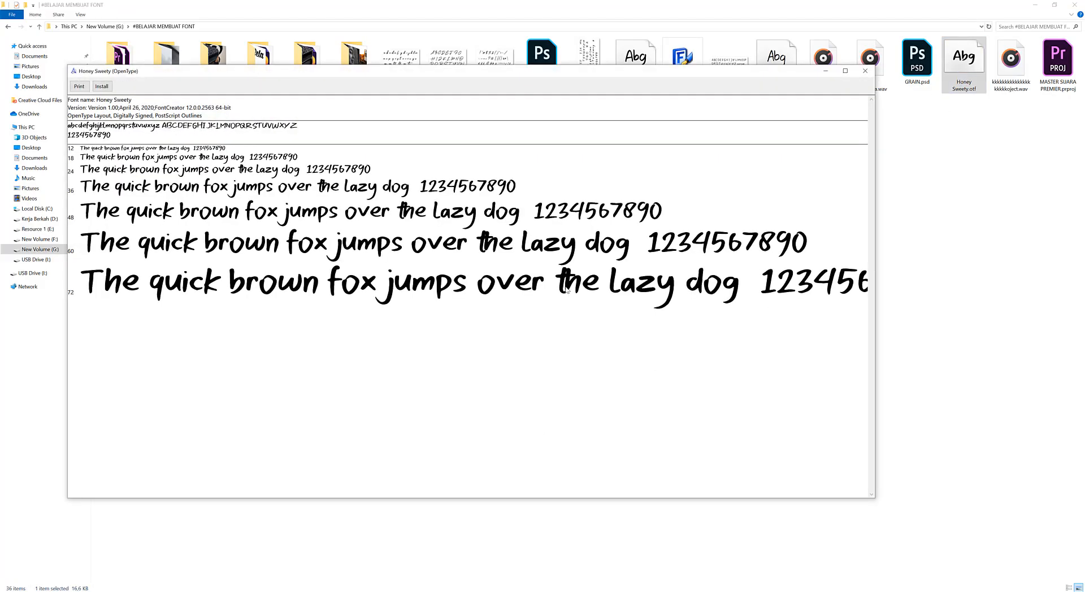
click(864, 71)
click(511, 591)
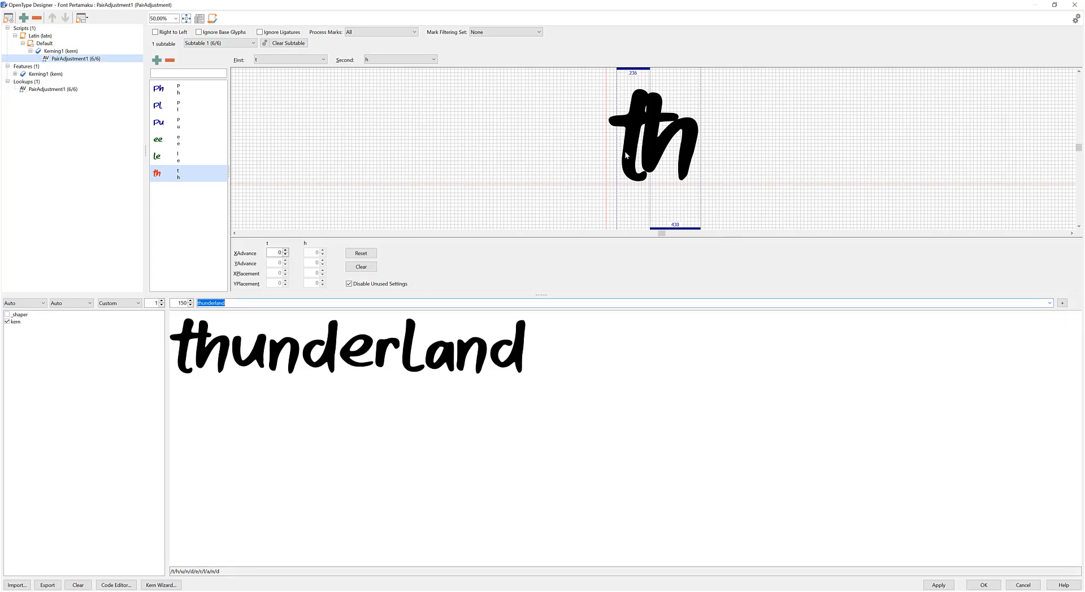
click(1022, 585)
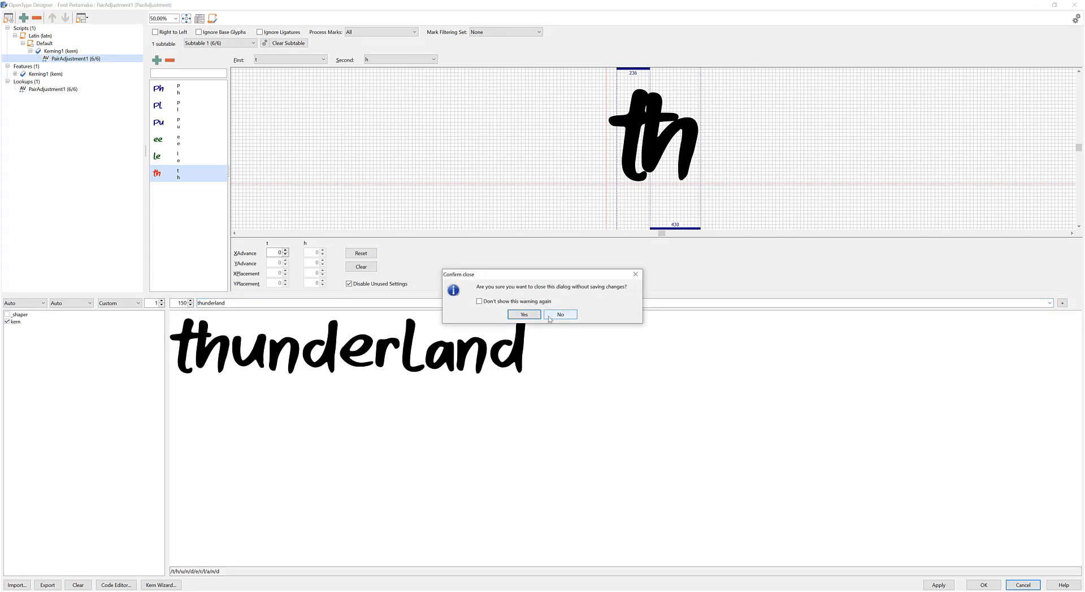
click(524, 314)
Open the lowercase t glyph and apply the option that sets its left side bearing point at x=0.
click(627, 294)
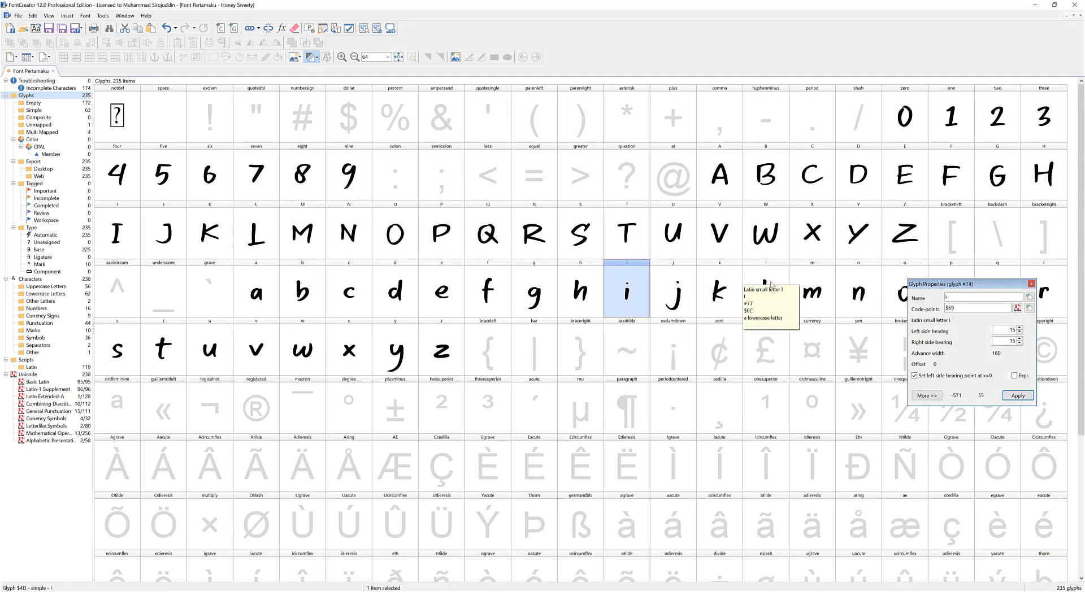
click(527, 324)
double_click(164, 347)
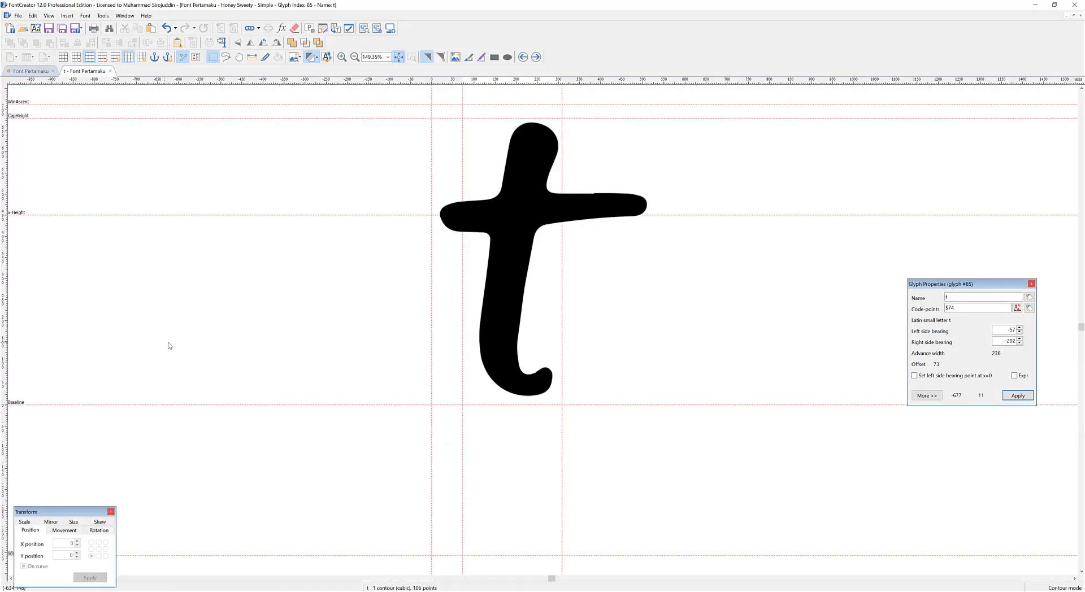
drag(992, 284, 247, 250)
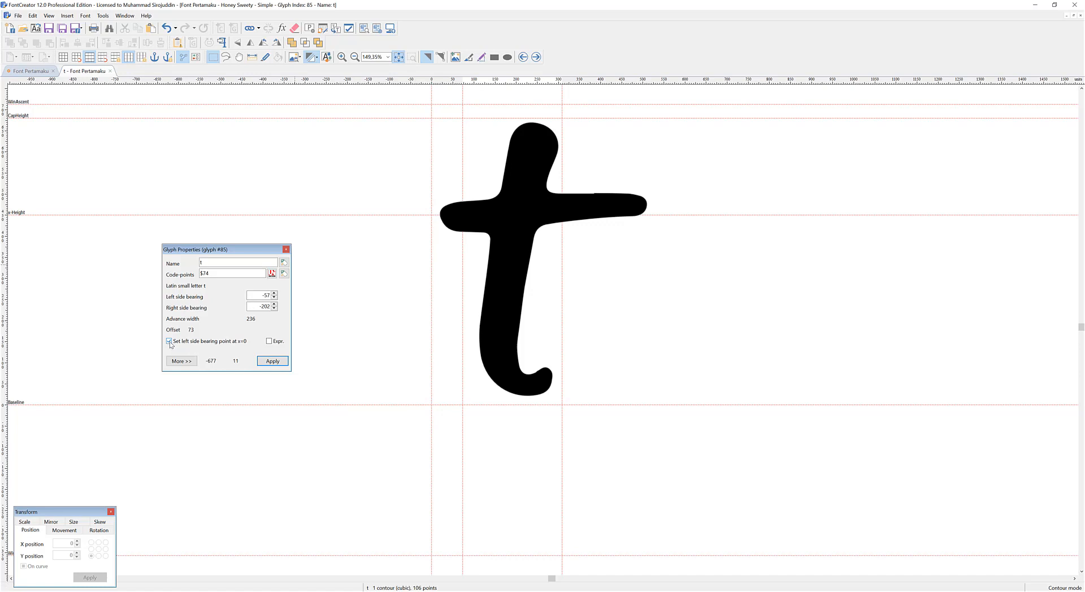
click(272, 361)
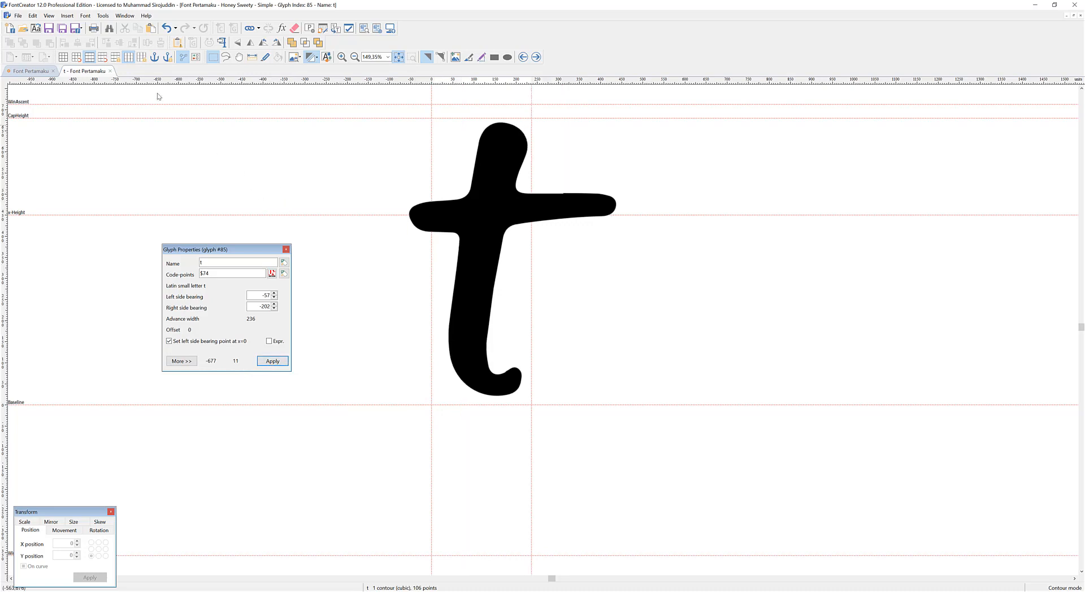
Close the t glyph and export the font in OpenType format, overwriting Honey Sweety.otf in the #BELAJAR MEMBUAT FONT folder.
click(110, 70)
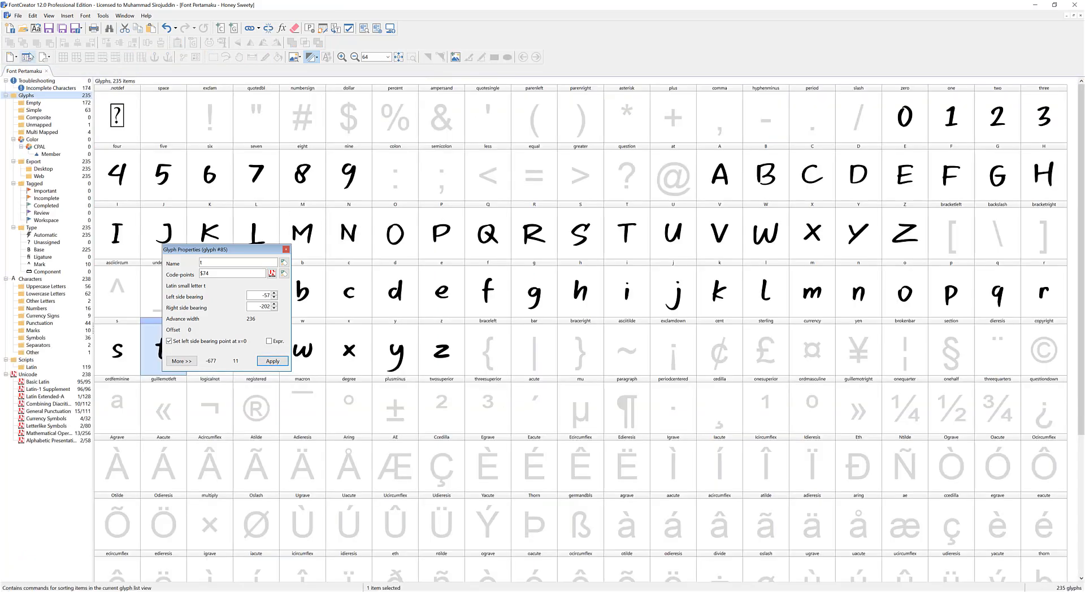
click(22, 16)
mouse_move(85, 148)
click(155, 144)
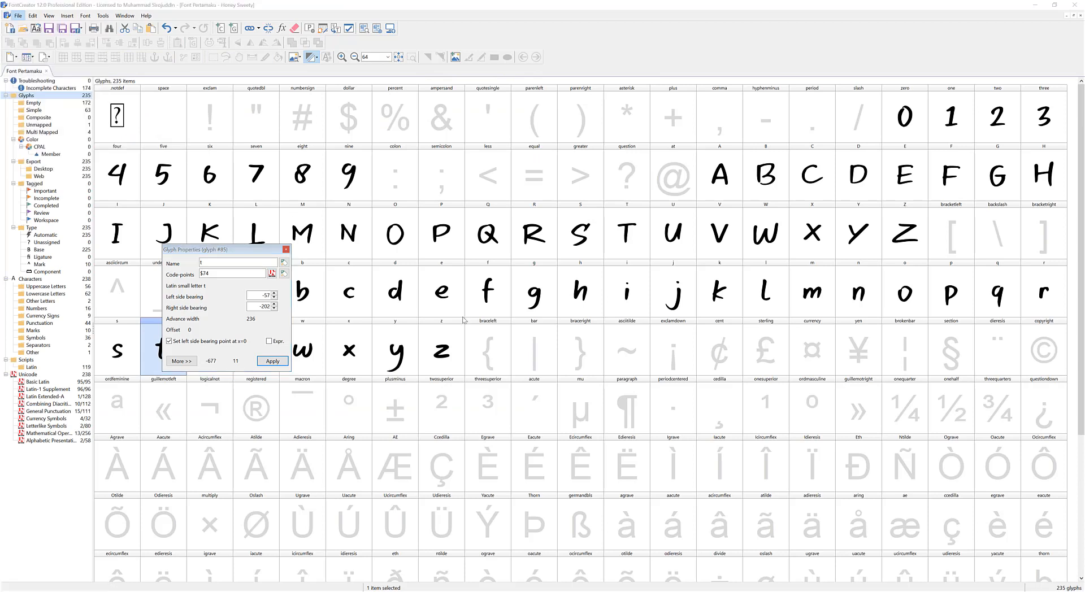
click(535, 348)
click(455, 373)
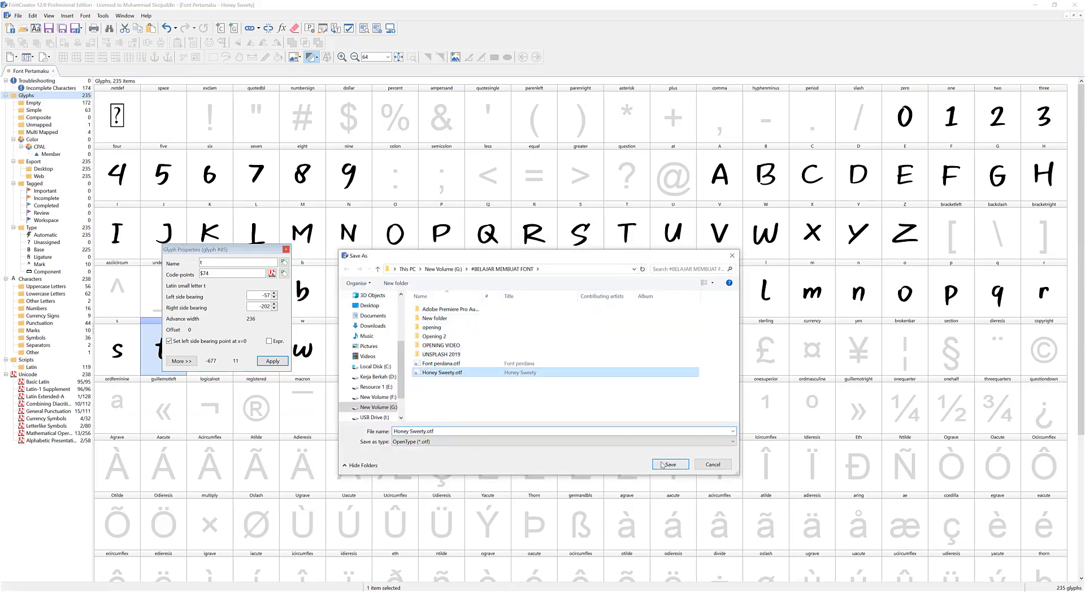
click(670, 464)
click(597, 305)
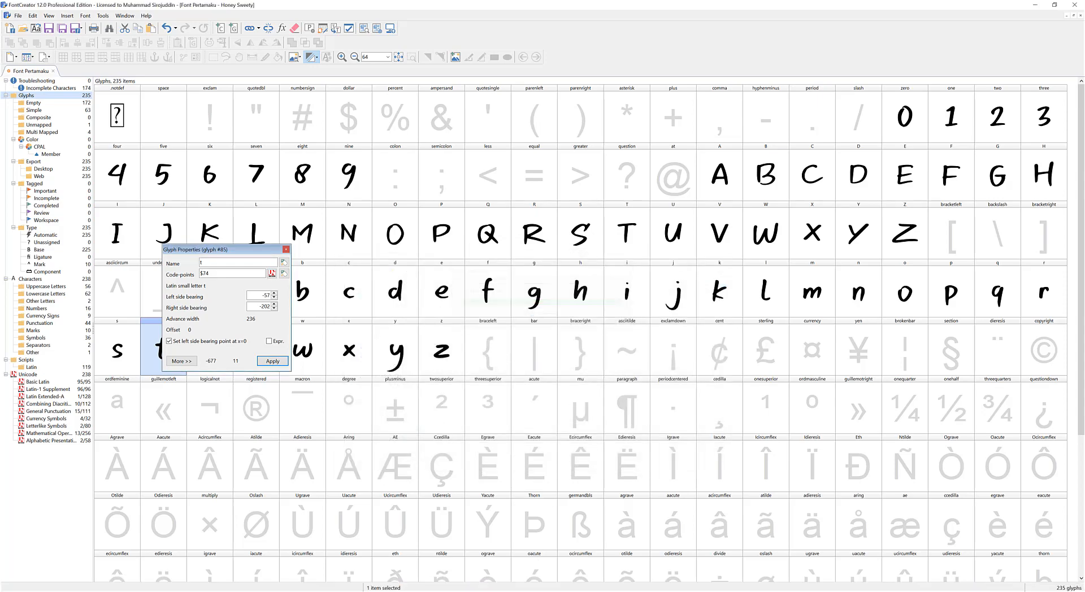
Switch to File Explorer and open the re-exported Honey Sweety.otf to examine the letter spacing in its sample text.
click(349, 591)
click(384, 566)
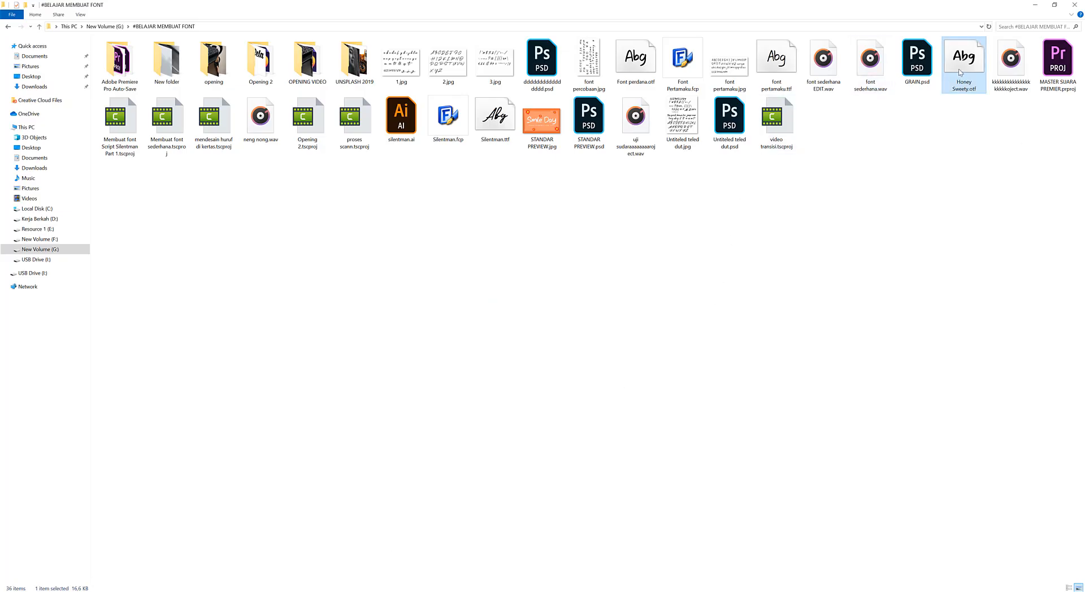
double_click(960, 73)
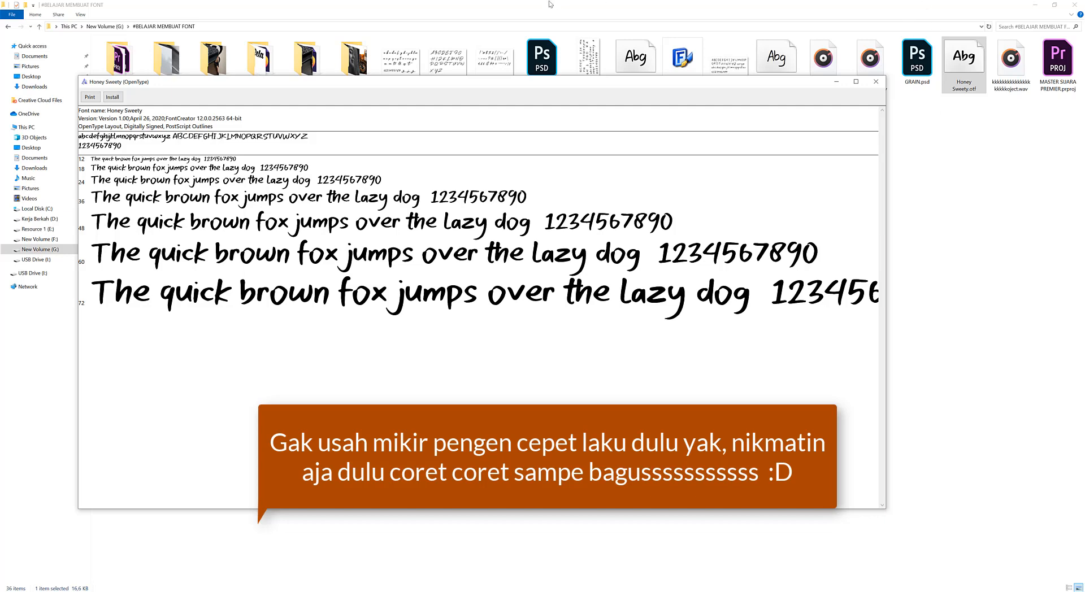
drag(519, 82, 607, 92)
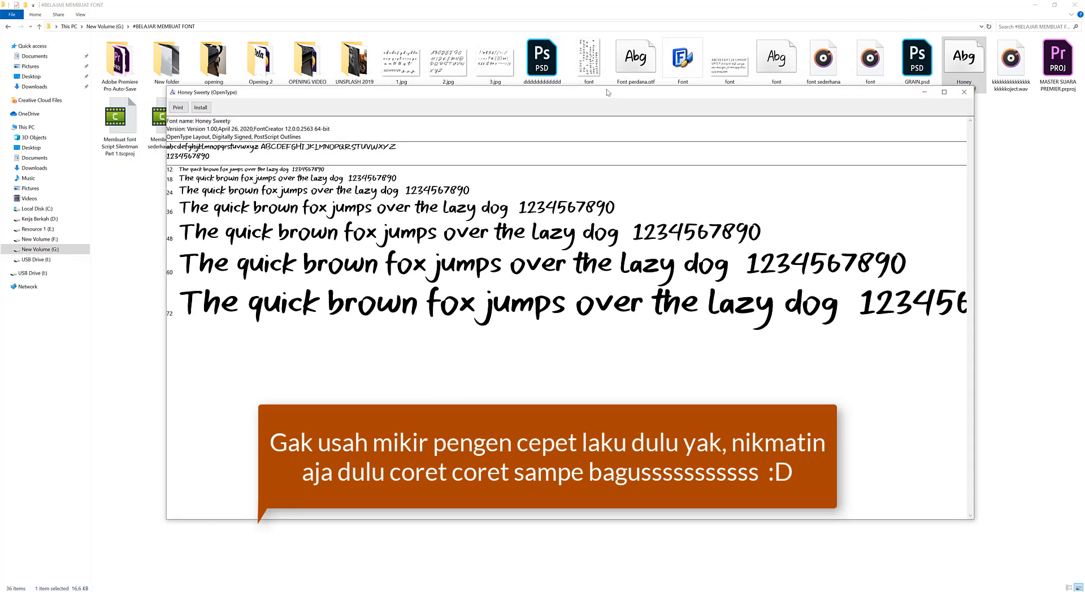